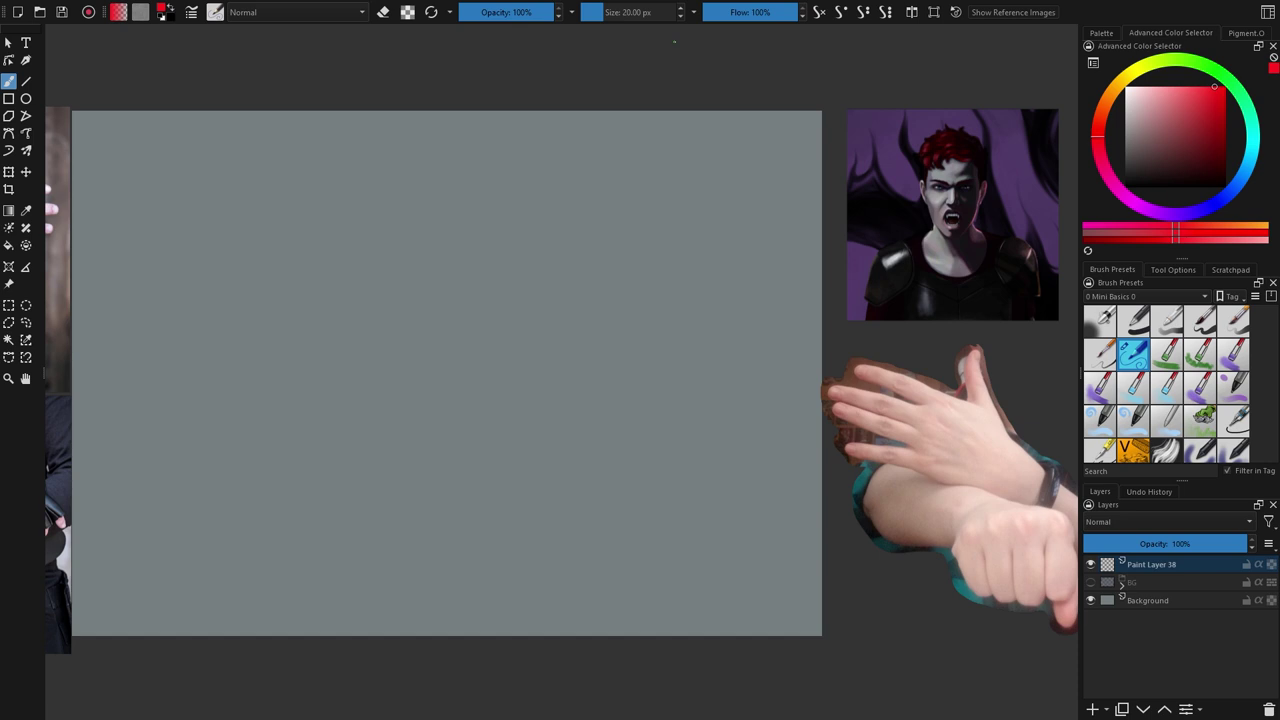
drag(779, 386, 740, 357)
mouse_move(657, 394)
mouse_down()
mouse_move(677, 416)
mouse_move(600, 423)
mouse_up()
mouse_move(652, 379)
mouse_down()
mouse_move(631, 360)
mouse_move(526, 357)
mouse_up()
mouse_move(453, 442)
mouse_down()
mouse_move(472, 442)
mouse_move(423, 420)
mouse_move(480, 434)
mouse_up()
drag(466, 485, 558, 463)
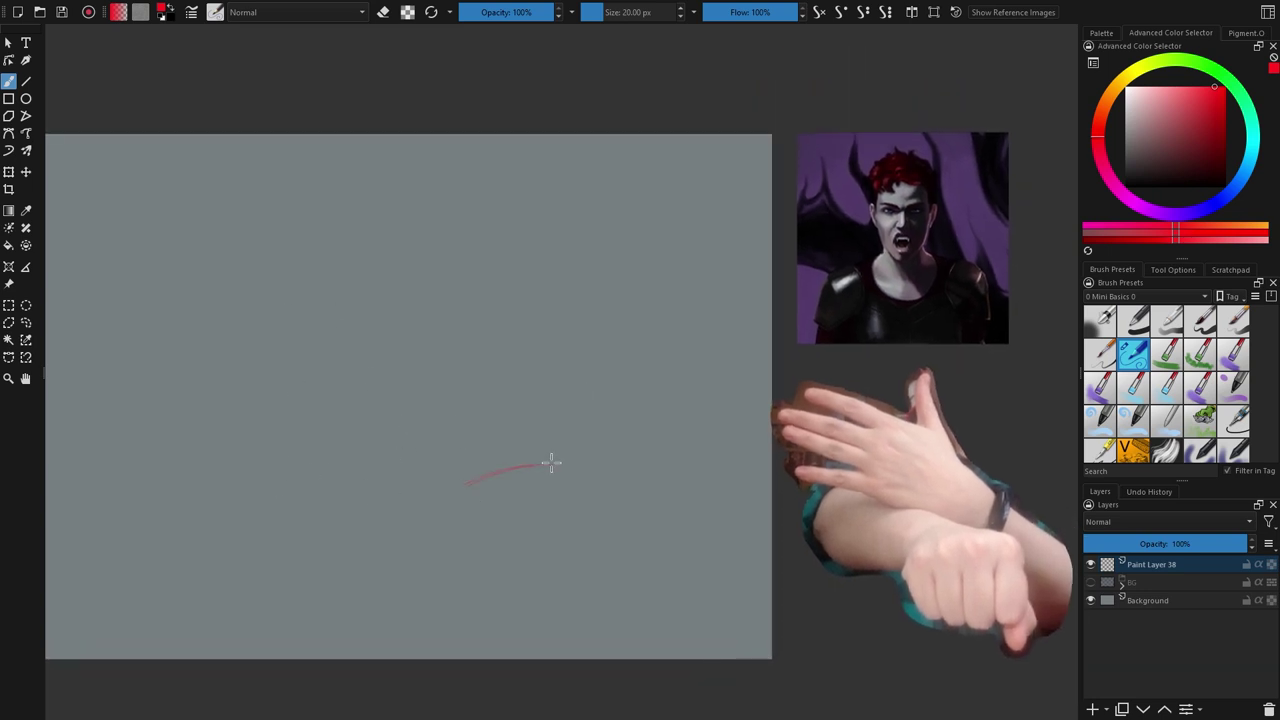
Step: Reset the brush colour to the default black and rough out the fist's boxy outline with its thumb low on the canvas
key(d)
mouse_move(404, 464)
mouse_down()
mouse_move(517, 443)
mouse_move(518, 492)
mouse_up()
mouse_move(407, 491)
mouse_down()
mouse_move(420, 518)
mouse_move(523, 500)
mouse_move(536, 514)
mouse_move(513, 511)
mouse_up()
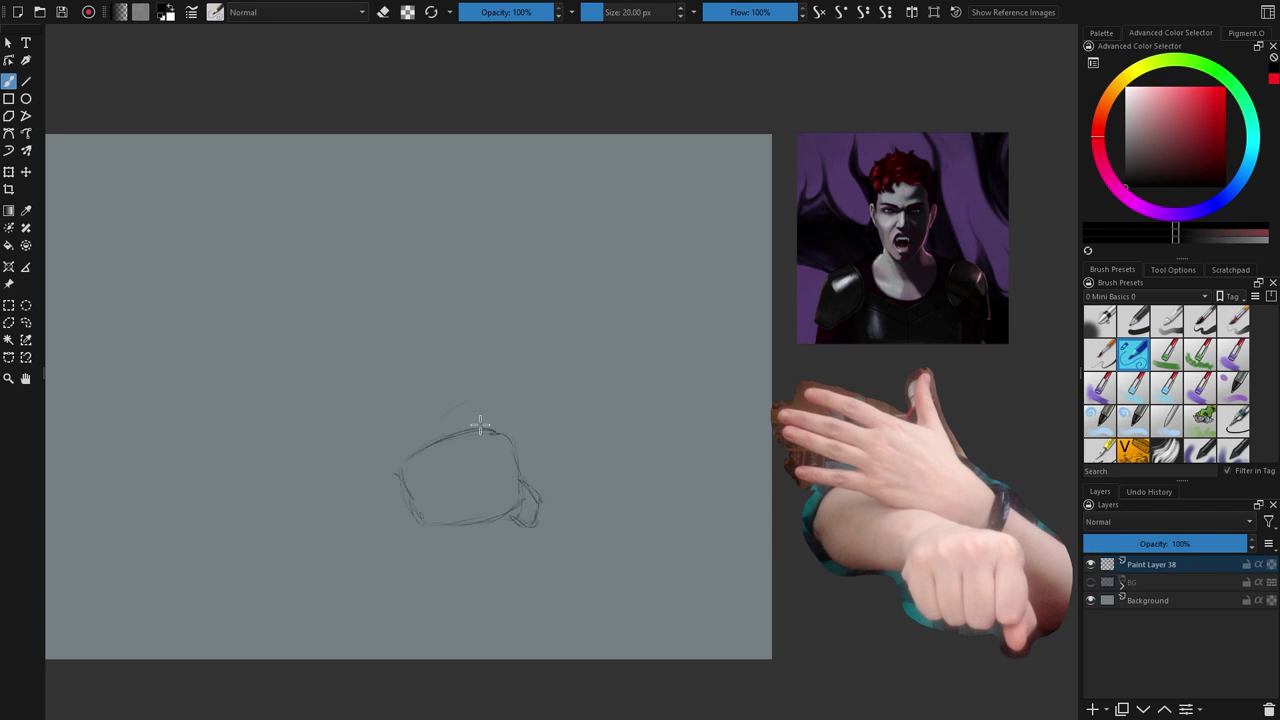
mouse_move(398, 474)
mouse_down()
mouse_move(427, 523)
mouse_move(404, 470)
mouse_up()
mouse_move(501, 432)
mouse_down()
mouse_move(446, 428)
mouse_move(414, 450)
mouse_move(400, 490)
mouse_move(469, 518)
mouse_up()
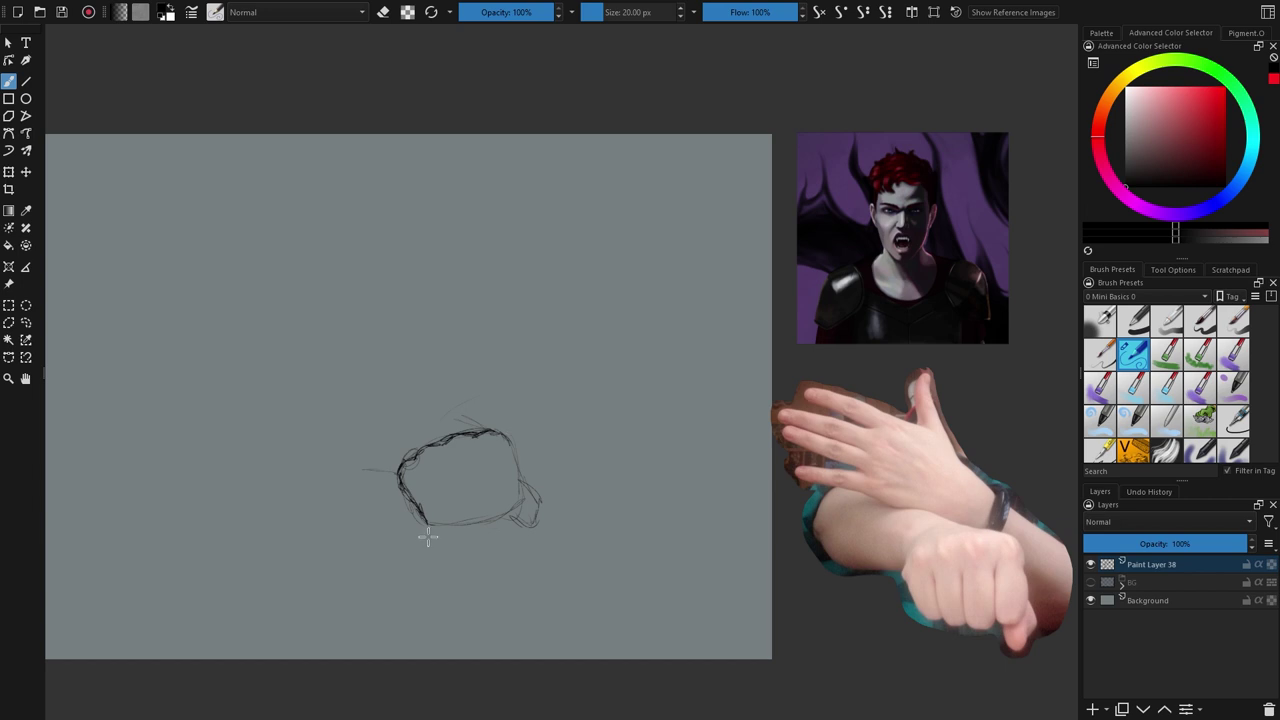
Step: Mark the finger divisions on the fist and rough in the wrist curves behind it, undoing the strokes that miss
mouse_move(505, 430)
mouse_down()
mouse_move(522, 486)
mouse_move(470, 518)
mouse_up()
drag(436, 484, 446, 516)
drag(372, 466, 320, 450)
mouse_move(429, 487)
mouse_down()
mouse_move(443, 418)
mouse_move(456, 451)
mouse_move(445, 414)
mouse_move(383, 419)
mouse_move(422, 390)
mouse_move(469, 415)
mouse_move(359, 444)
mouse_move(356, 393)
mouse_move(445, 395)
mouse_move(435, 386)
mouse_move(379, 465)
mouse_move(340, 393)
mouse_up()
key(ctrl+z)
key(ctrl+z)
key(ctrl+z)
key(ctrl+z)
key(ctrl+z)
key(ctrl+z)
key(ctrl+z)
key(ctrl+z)
key(ctrl+z)
key(ctrl+z)
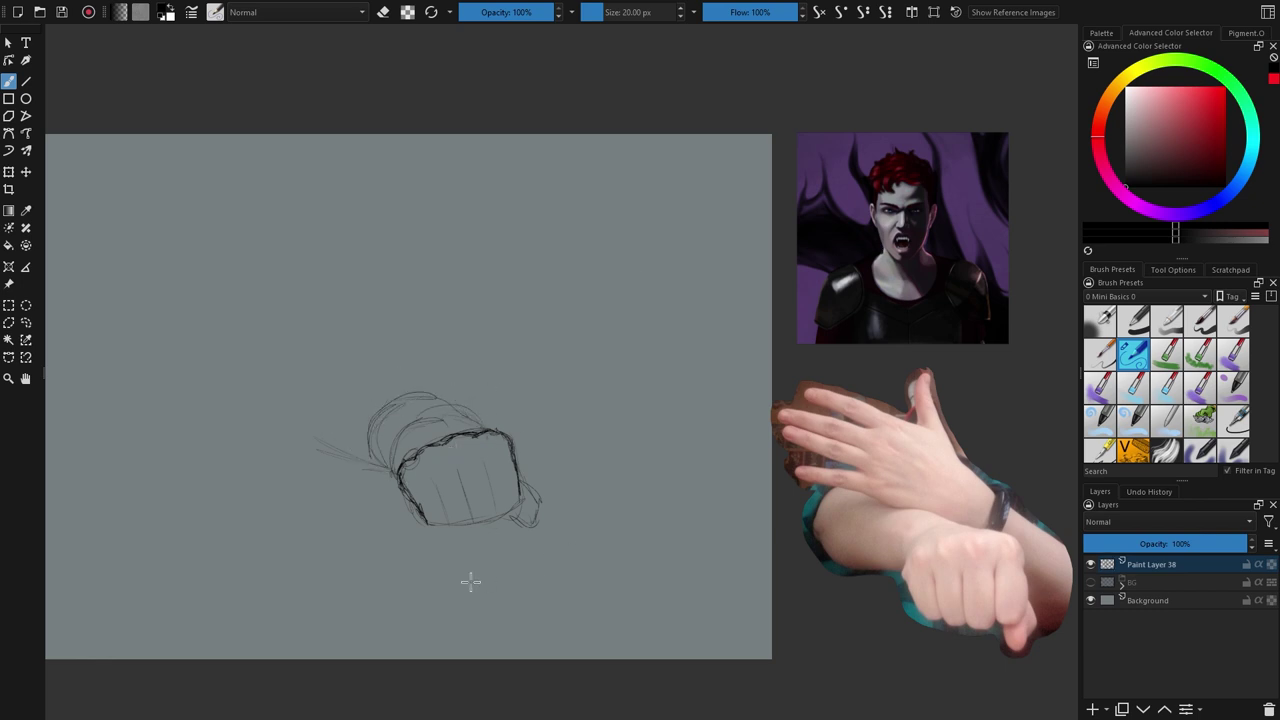
Step: Build up the foreshortened forearm behind the fist with contour curves and darker edge lines
drag(395, 447, 397, 470)
mouse_move(490, 432)
mouse_down()
mouse_move(423, 428)
mouse_move(405, 445)
mouse_move(466, 423)
mouse_move(392, 455)
mouse_move(451, 403)
mouse_move(391, 420)
mouse_move(457, 418)
mouse_move(386, 380)
mouse_move(340, 425)
mouse_up()
mouse_move(420, 380)
mouse_down()
mouse_move(462, 405)
mouse_move(369, 398)
mouse_up()
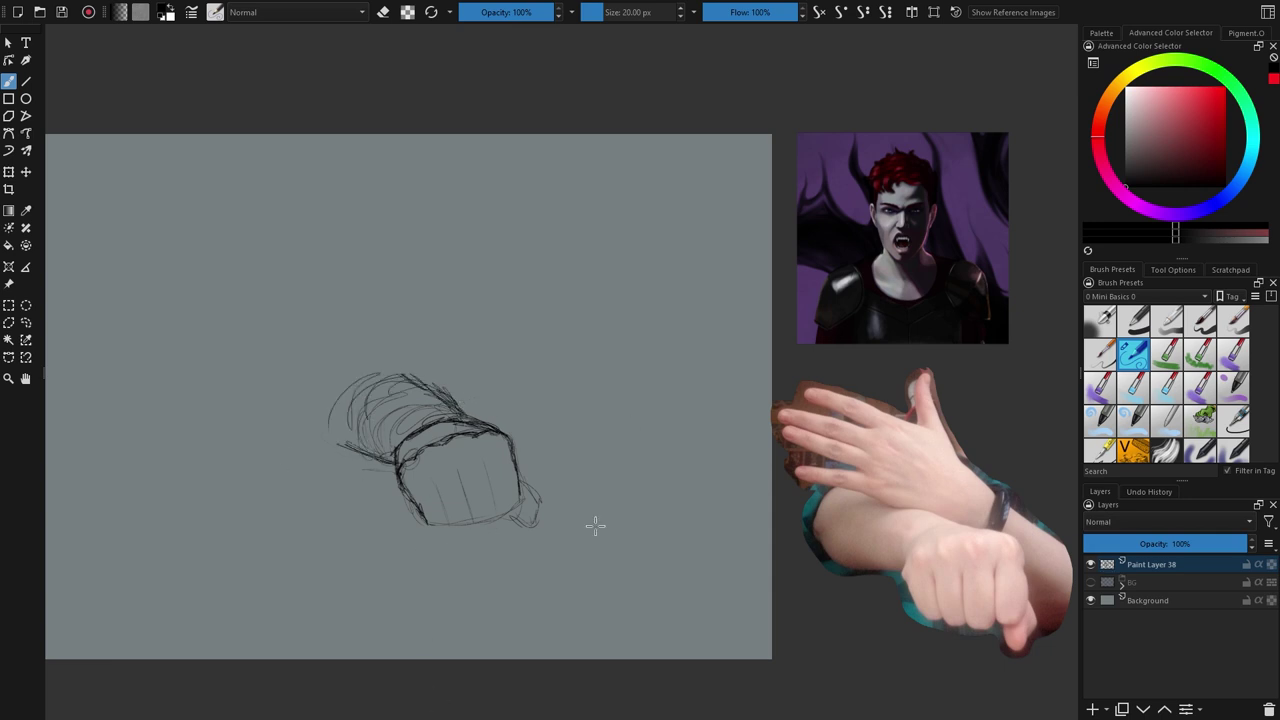
Step: Draw darker finger separations, curled fingertips and the thumb on the fist
mouse_move(495, 486)
mouse_down()
mouse_move(505, 519)
mouse_move(519, 513)
mouse_move(476, 525)
mouse_move(521, 522)
mouse_move(483, 517)
mouse_move(460, 477)
mouse_move(477, 529)
mouse_up()
drag(430, 480, 441, 517)
drag(423, 512, 440, 526)
mouse_move(519, 476)
mouse_down()
mouse_move(540, 498)
mouse_move(521, 525)
mouse_up()
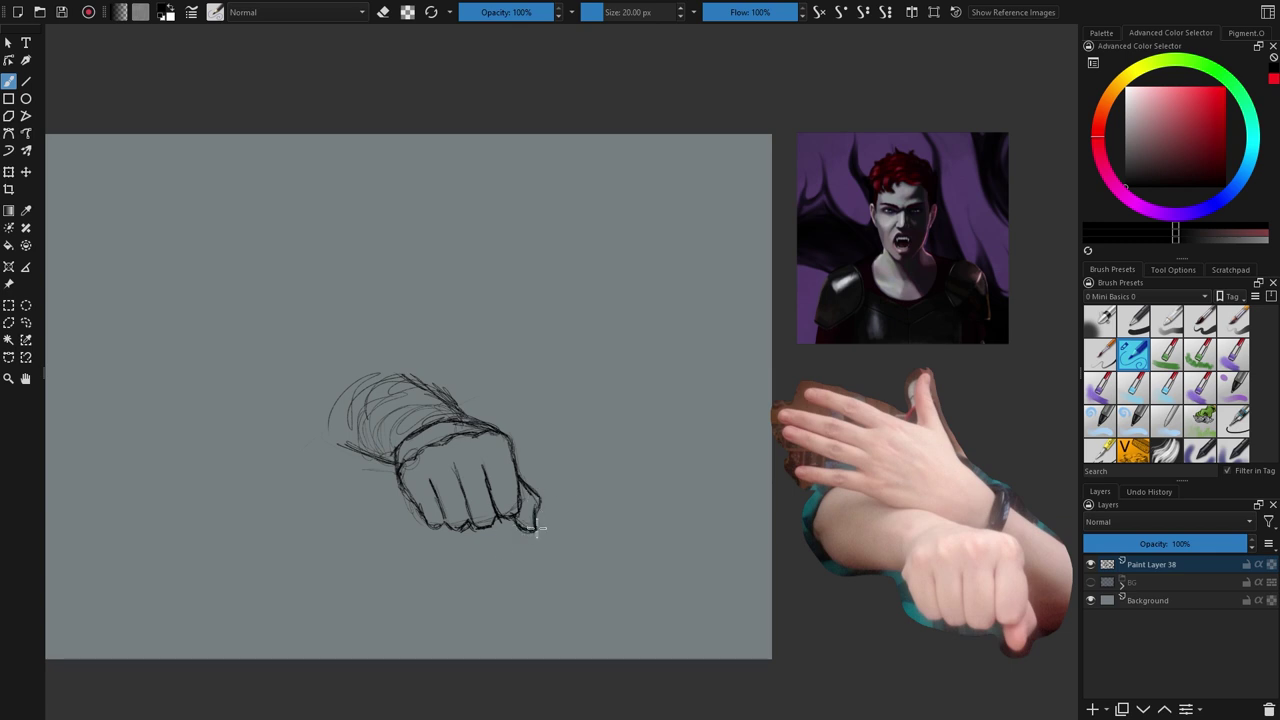
Step: Undo the last thumb strokes on the fist and redraw the thumb's outline
key(ctrl+z)
key(ctrl+z)
key(ctrl+z)
mouse_move(518, 505)
mouse_down()
mouse_move(498, 528)
mouse_move(522, 531)
mouse_move(536, 504)
mouse_up()
key(ctrl+z)
key(ctrl+z)
mouse_move(506, 519)
mouse_down()
mouse_move(522, 530)
mouse_move(526, 478)
mouse_move(506, 452)
mouse_up()
drag(438, 388, 482, 314)
key(ctrl+z)
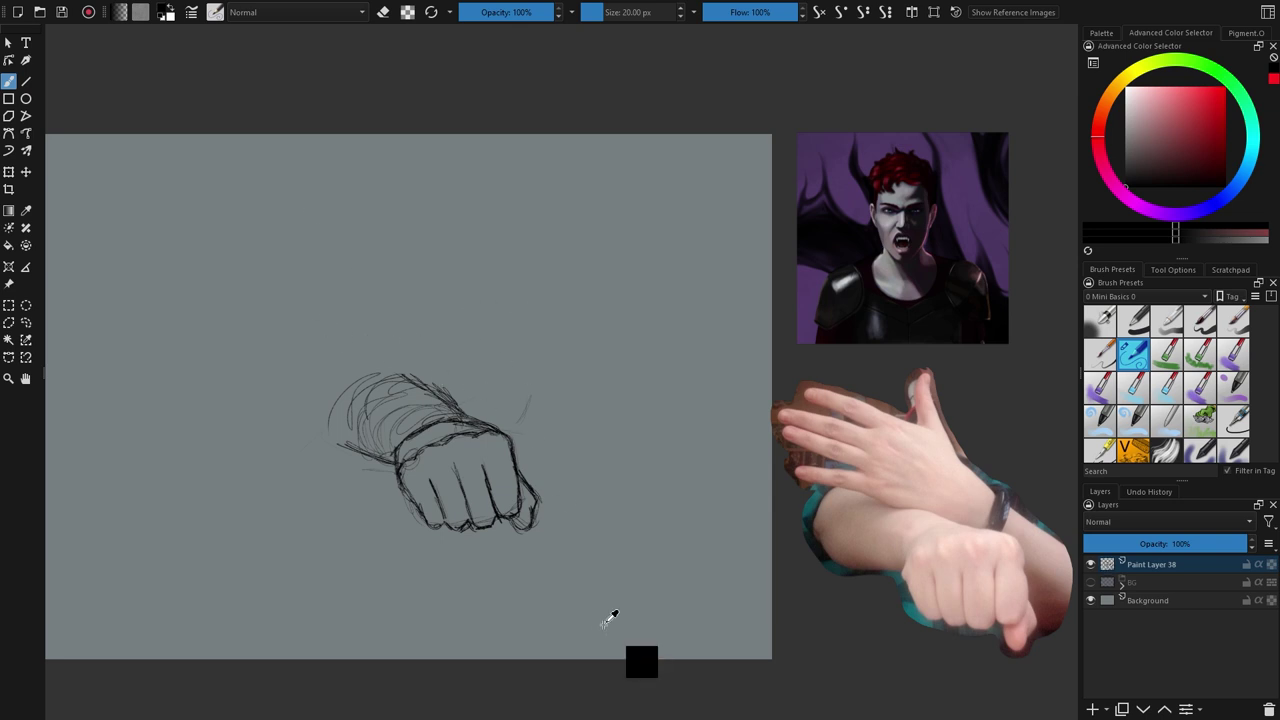
Step: Add a new paint layer and rough in the open hand's palm and thumb direction above the fist
key(Insert)
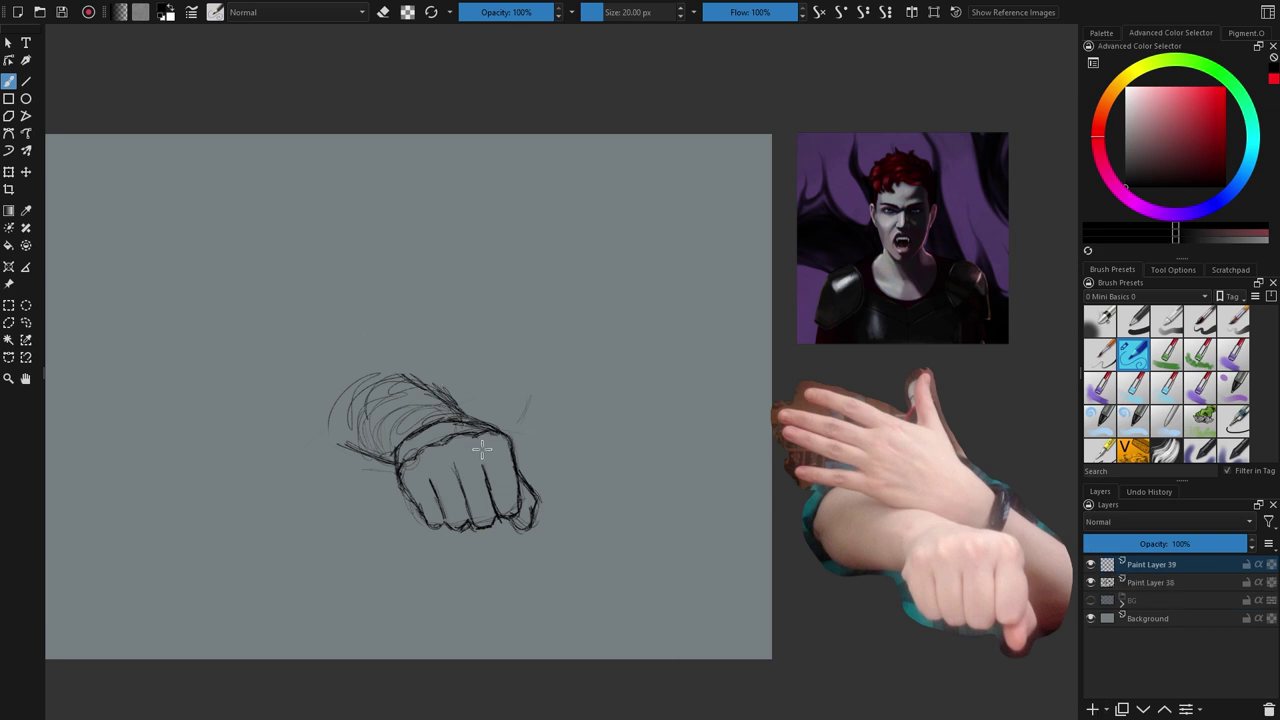
drag(512, 266, 490, 326)
mouse_move(506, 270)
mouse_down()
mouse_move(486, 334)
mouse_move(524, 264)
mouse_move(578, 276)
mouse_up()
drag(583, 225, 578, 276)
drag(476, 348, 536, 366)
drag(440, 334, 574, 356)
mouse_move(724, 270)
mouse_down()
mouse_move(644, 415)
mouse_move(676, 392)
mouse_up()
drag(774, 337, 727, 200)
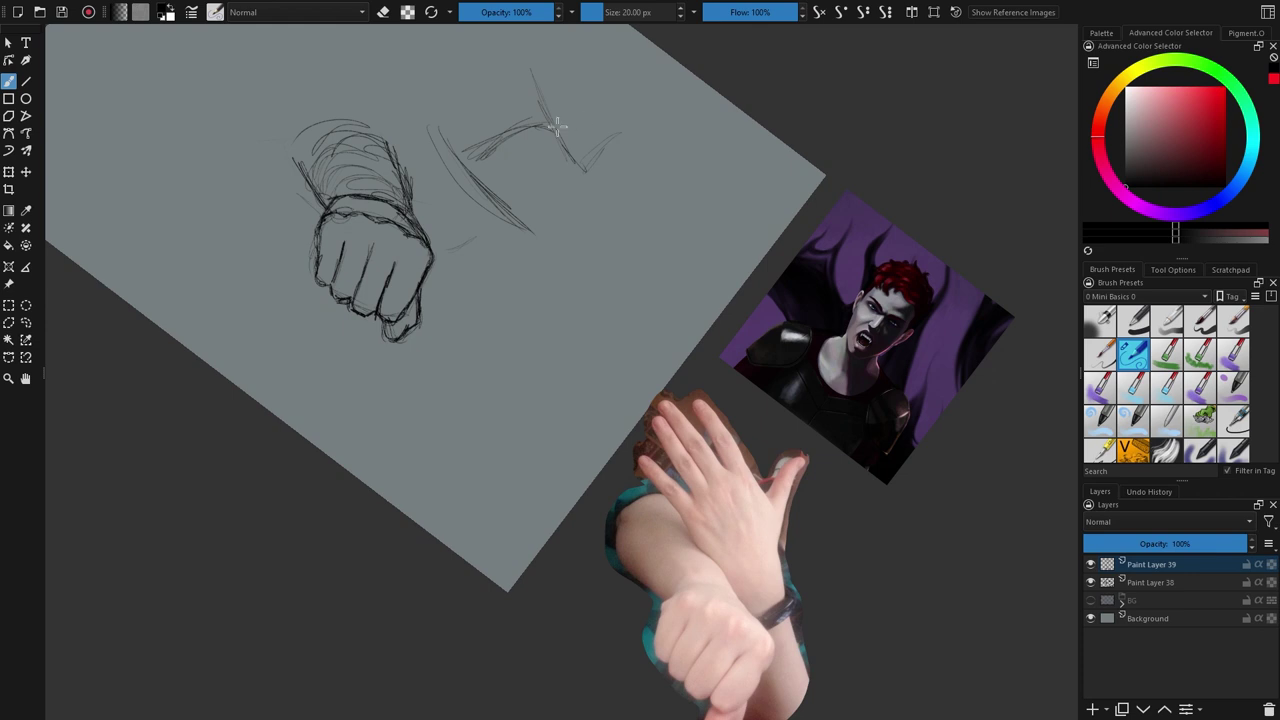
Step: Develop the open hand's rough thumb, thumb-base oval, palm and wrist curve, and add finger direction lines
mouse_move(580, 157)
mouse_down()
mouse_move(600, 166)
mouse_move(589, 137)
mouse_move(606, 140)
mouse_move(615, 121)
mouse_move(590, 234)
mouse_up()
mouse_move(513, 148)
mouse_down()
mouse_move(549, 226)
mouse_move(508, 204)
mouse_up()
drag(474, 164, 506, 206)
mouse_move(478, 158)
mouse_down()
mouse_move(525, 232)
mouse_move(494, 232)
mouse_up()
mouse_move(434, 203)
mouse_down()
mouse_move(502, 244)
mouse_move(520, 302)
mouse_move(553, 278)
mouse_move(573, 356)
mouse_move(539, 360)
mouse_move(552, 368)
mouse_up()
key(5)
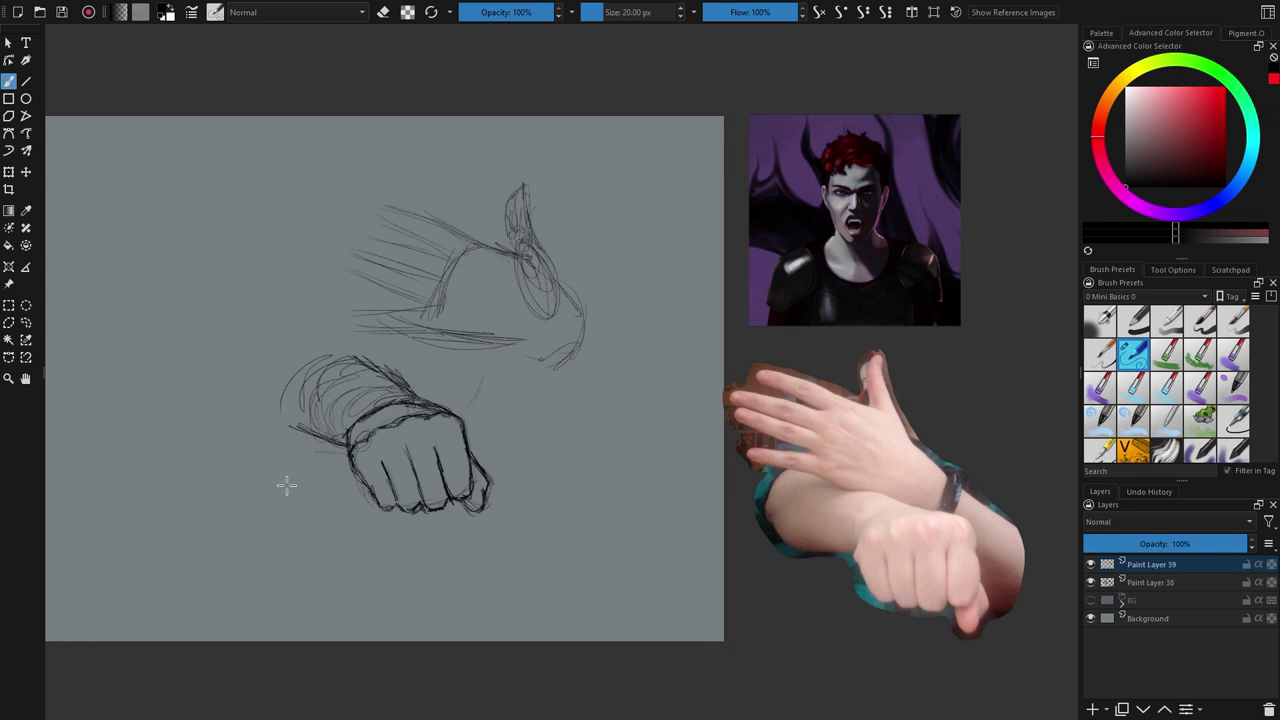
Step: Close the lower palm edge and sketch the open hand's forearm running down from the wrist
drag(476, 344, 556, 362)
mouse_move(586, 316)
mouse_down()
mouse_move(632, 362)
mouse_move(614, 398)
mouse_move(618, 458)
mouse_up()
drag(568, 382, 614, 466)
drag(652, 398, 614, 470)
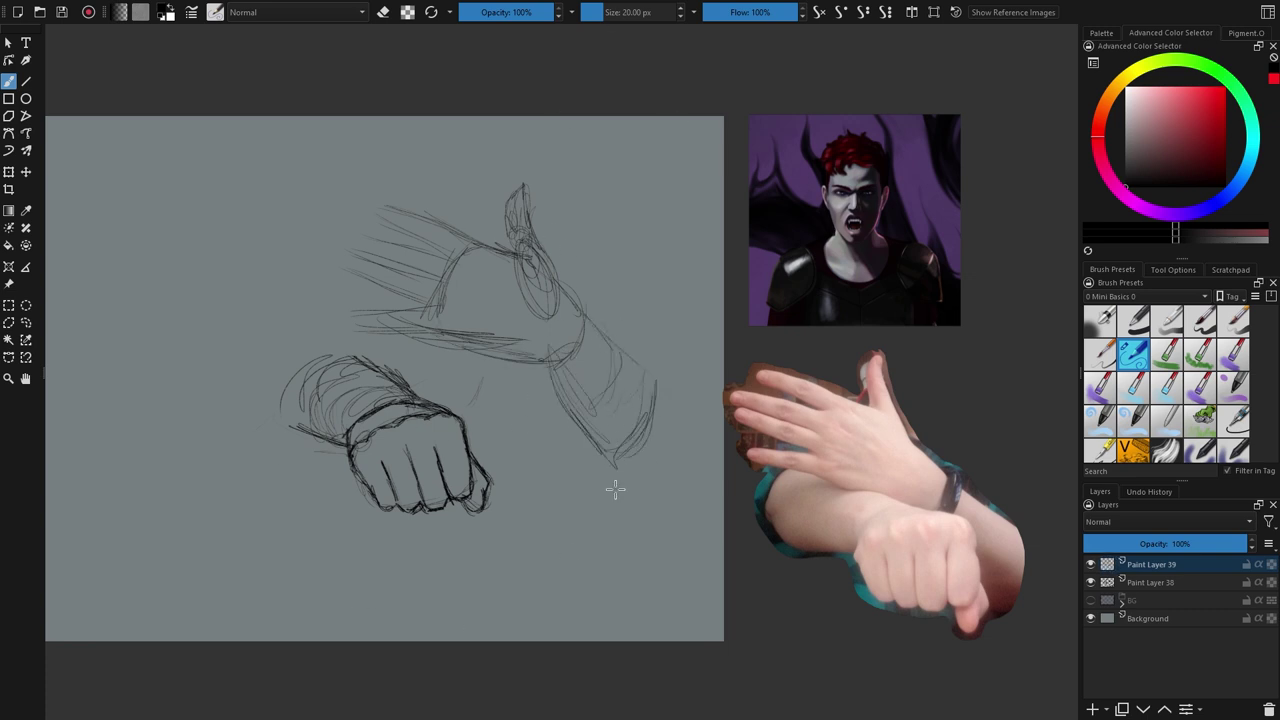
Step: Lower the opacity of the rough open-hand layer and, on a new layer, outline the thumb and upper forearm edge
drag(1250, 543, 1140, 543)
click(1092, 708)
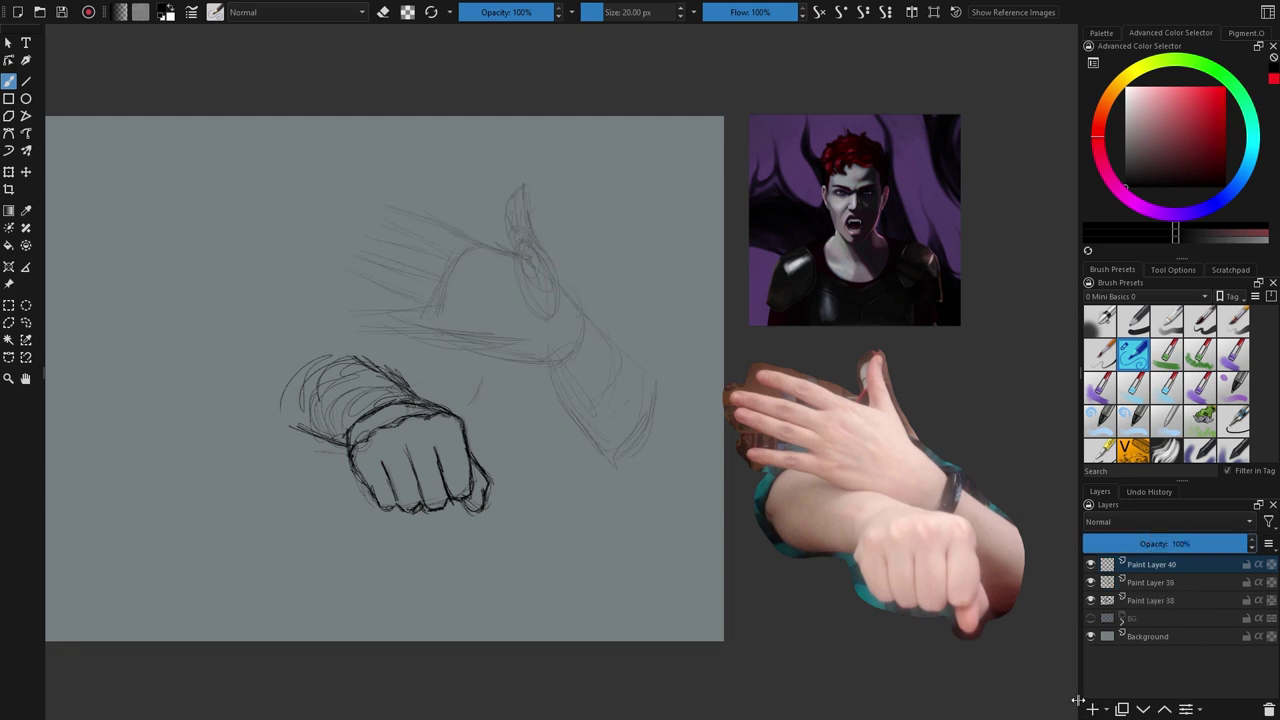
mouse_move(520, 349)
mouse_down()
mouse_move(483, 323)
mouse_move(483, 300)
mouse_up()
mouse_move(561, 282)
mouse_down()
mouse_move(471, 289)
mouse_move(429, 273)
mouse_up()
mouse_move(372, 134)
mouse_down()
mouse_move(377, 113)
mouse_move(368, 158)
mouse_move(380, 191)
mouse_move(393, 108)
mouse_up()
mouse_move(400, 162)
mouse_down()
mouse_move(448, 263)
mouse_move(542, 355)
mouse_up()
Step: Construct the open hand's index finger with knuckle and joint ovals, then outline it with darker lines
drag(345, 190, 306, 206)
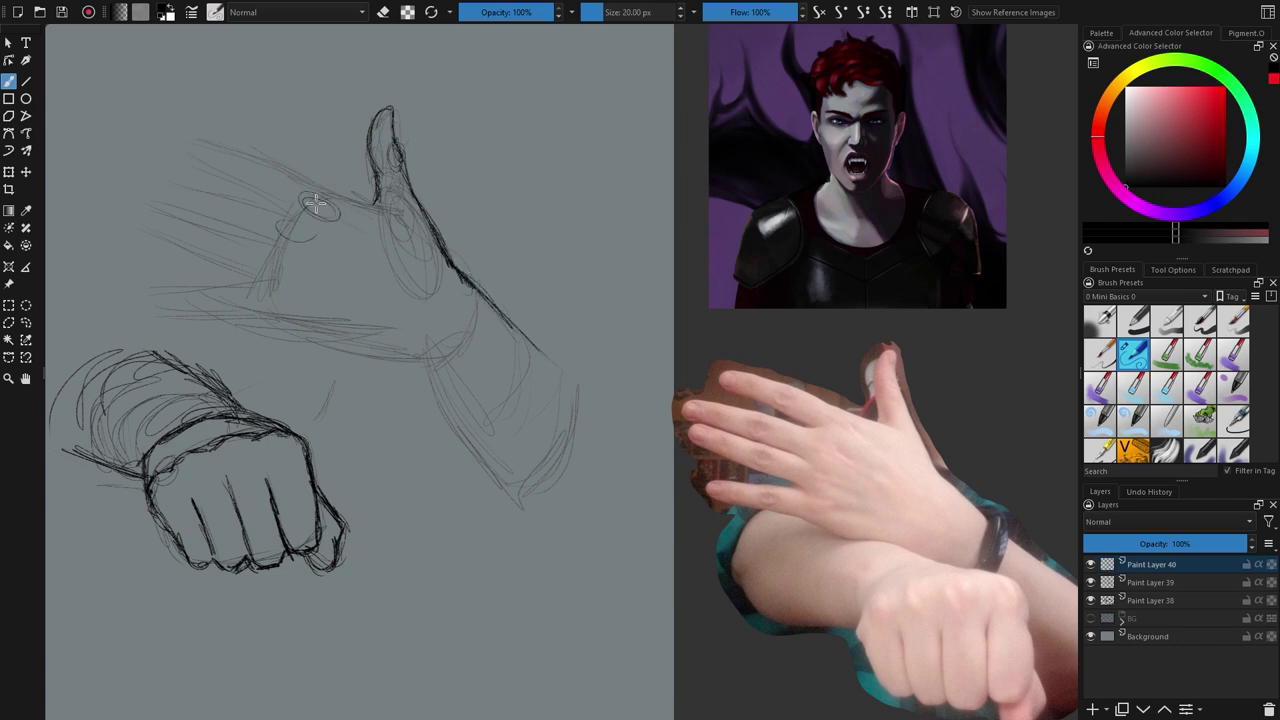
mouse_move(214, 144)
mouse_down()
mouse_move(210, 166)
mouse_move(340, 195)
mouse_up()
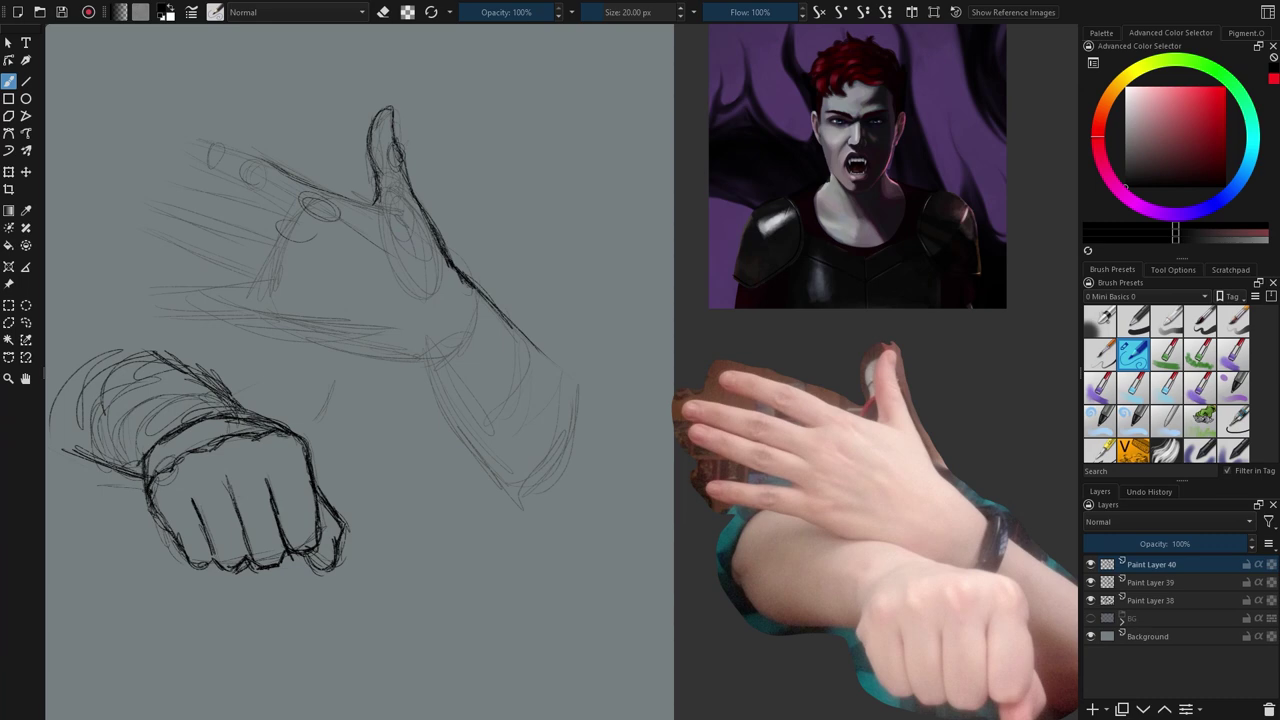
key(alt+Tab)
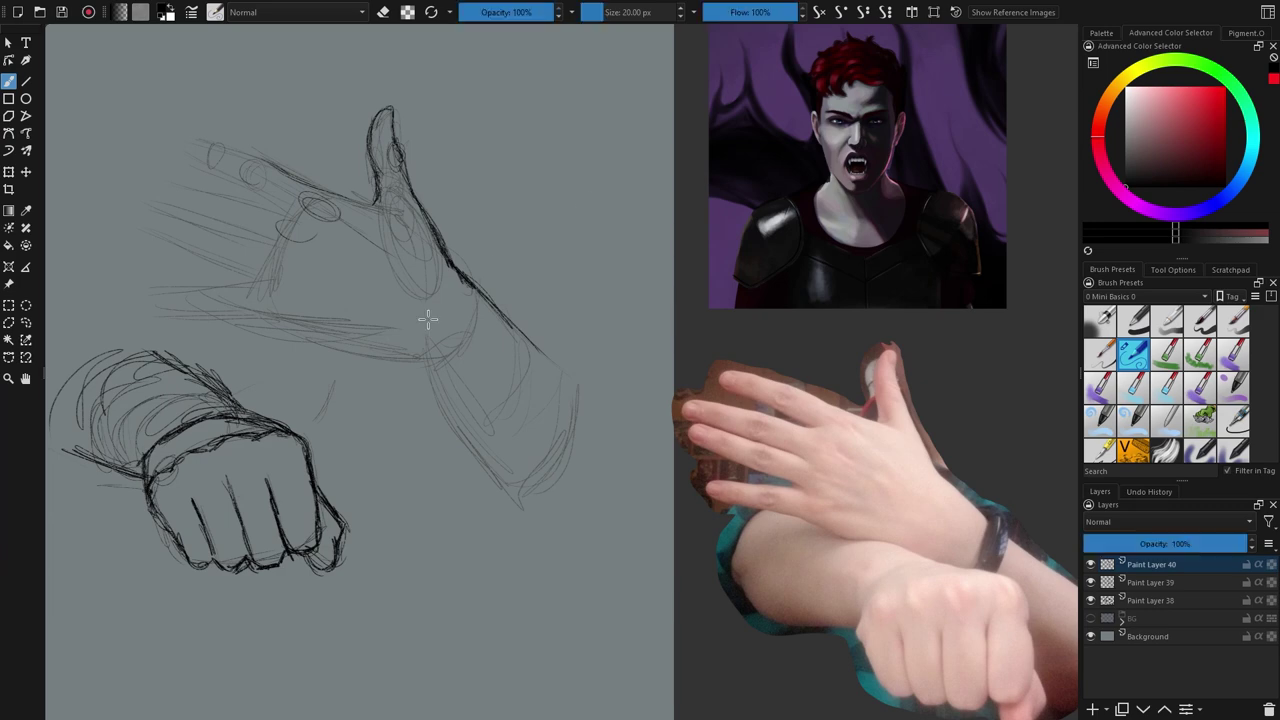
drag(214, 155, 180, 132)
drag(242, 182, 284, 204)
drag(202, 164, 240, 183)
drag(210, 139, 330, 194)
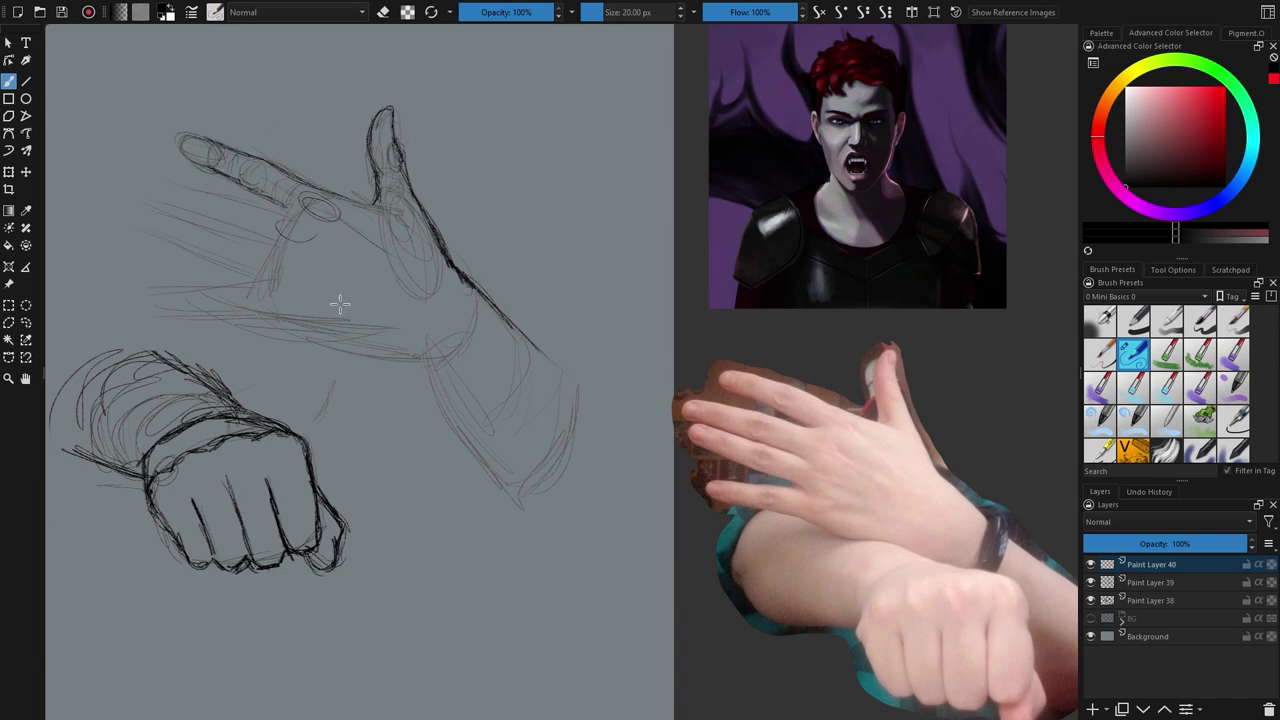
Step: Place joint ovals and guide lines for the middle and ring fingers and outline both fingers
drag(486, 286, 556, 363)
mouse_move(424, 201)
mouse_down()
mouse_move(544, 296)
mouse_move(593, 300)
mouse_move(464, 236)
mouse_up()
drag(648, 363, 606, 285)
drag(372, 120, 384, 145)
drag(346, 98, 346, 86)
drag(360, 166, 344, 150)
drag(320, 93, 316, 96)
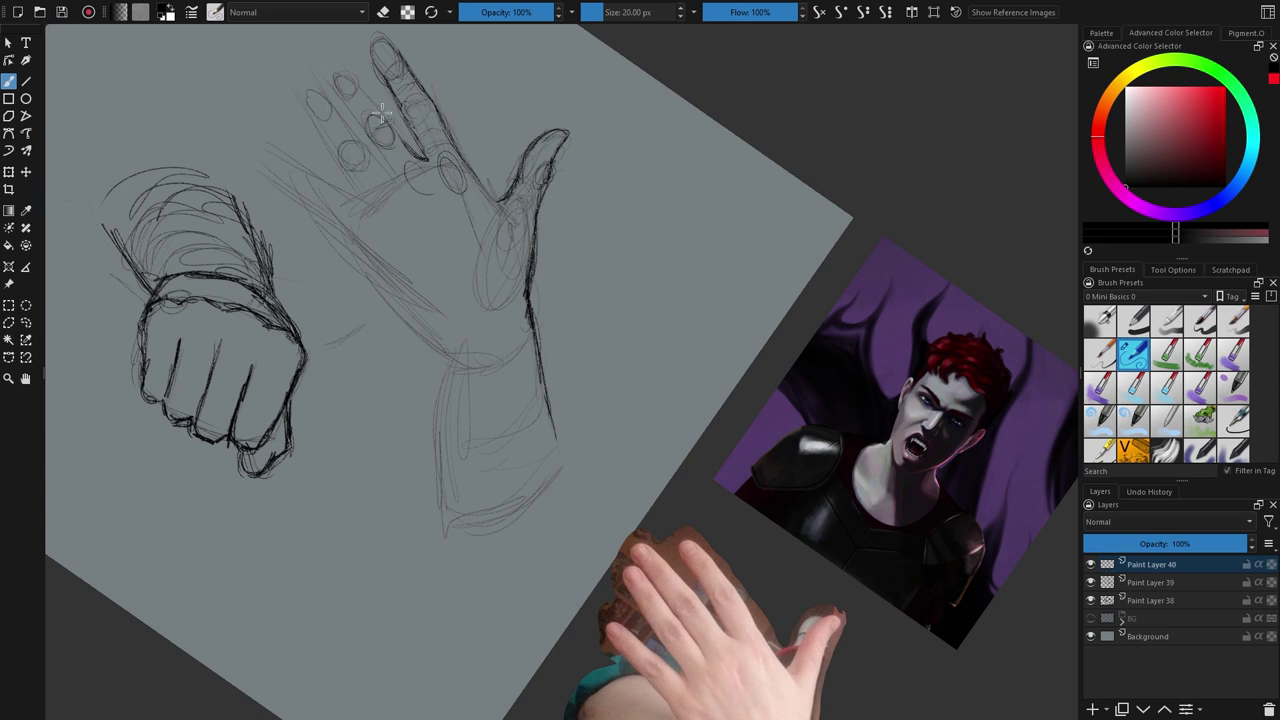
mouse_move(343, 71)
mouse_down()
mouse_move(376, 136)
mouse_move(352, 110)
mouse_move(370, 168)
mouse_move(414, 236)
mouse_move(436, 240)
mouse_up()
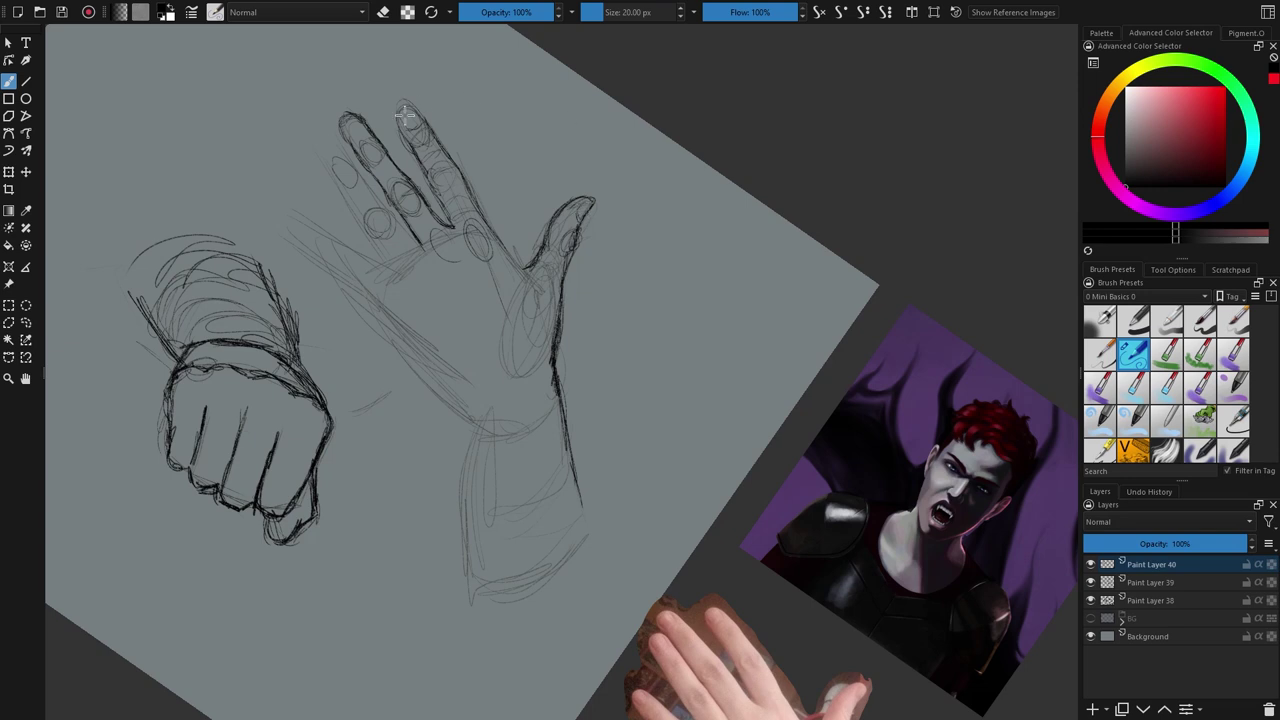
mouse_move(350, 135)
mouse_down()
mouse_move(370, 124)
mouse_move(338, 132)
mouse_move(352, 142)
mouse_move(345, 180)
mouse_move(390, 262)
mouse_up()
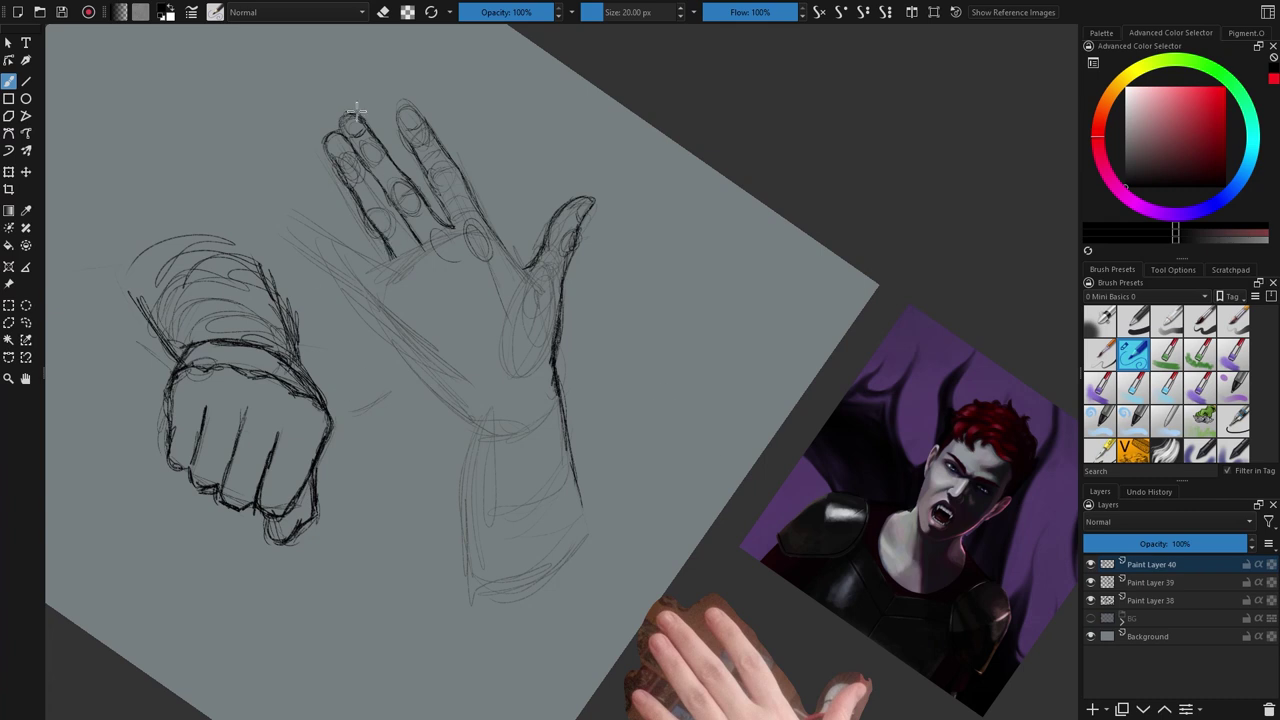
Step: Select the middle and ring fingers freehand, warp them slightly outward and longer with a Warp transform, apply it and deselect
click(27, 322)
drag(404, 154, 440, 210)
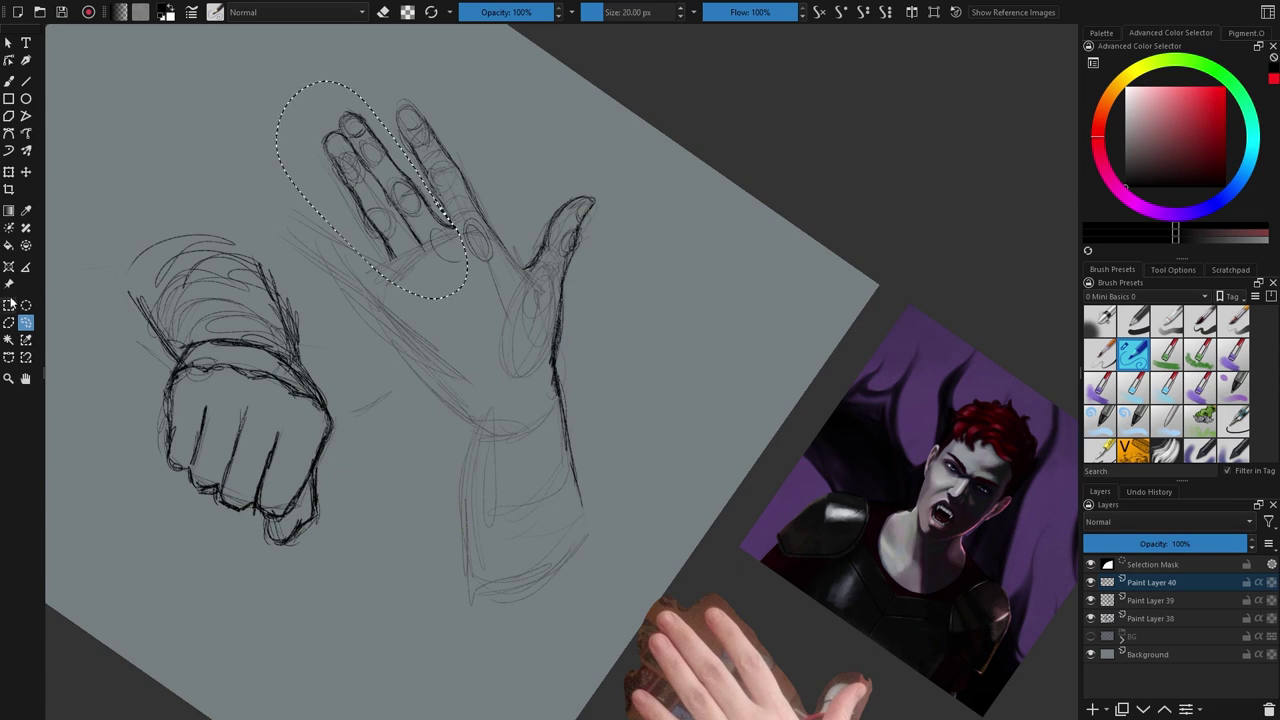
key(ctrl+t)
click(1182, 270)
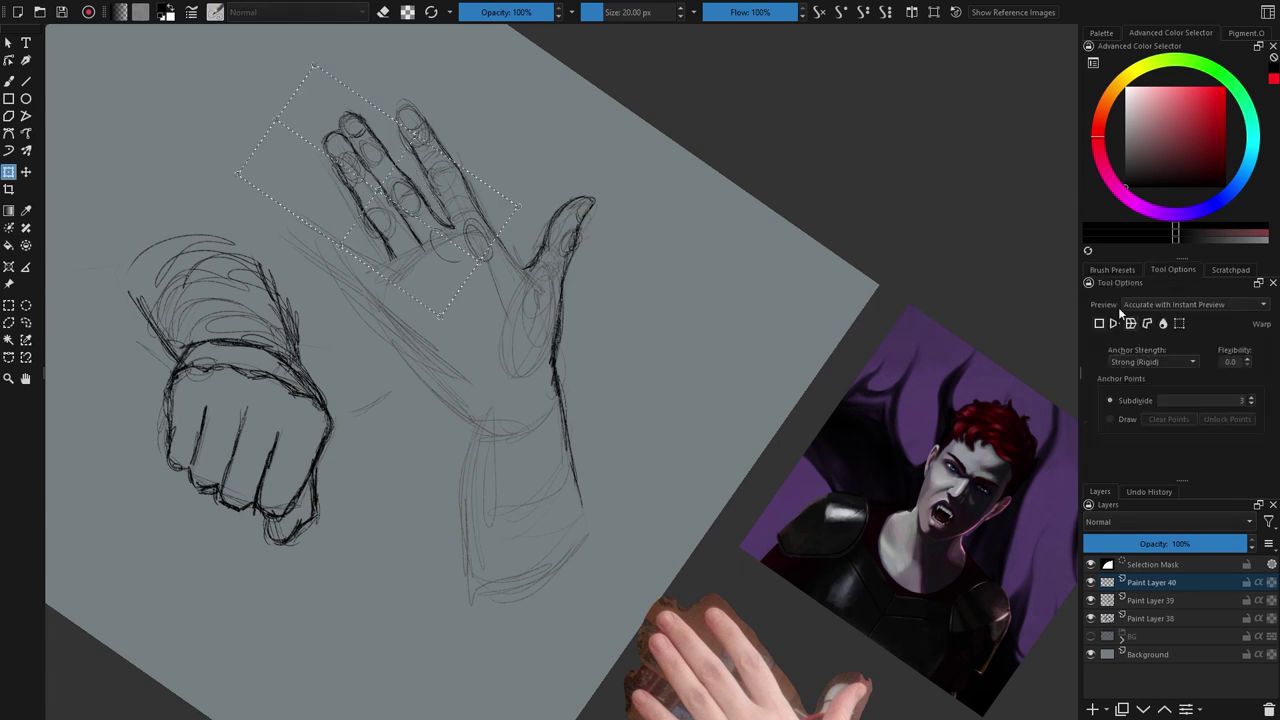
drag(341, 247, 331, 254)
drag(239, 175, 230, 177)
drag(277, 120, 267, 121)
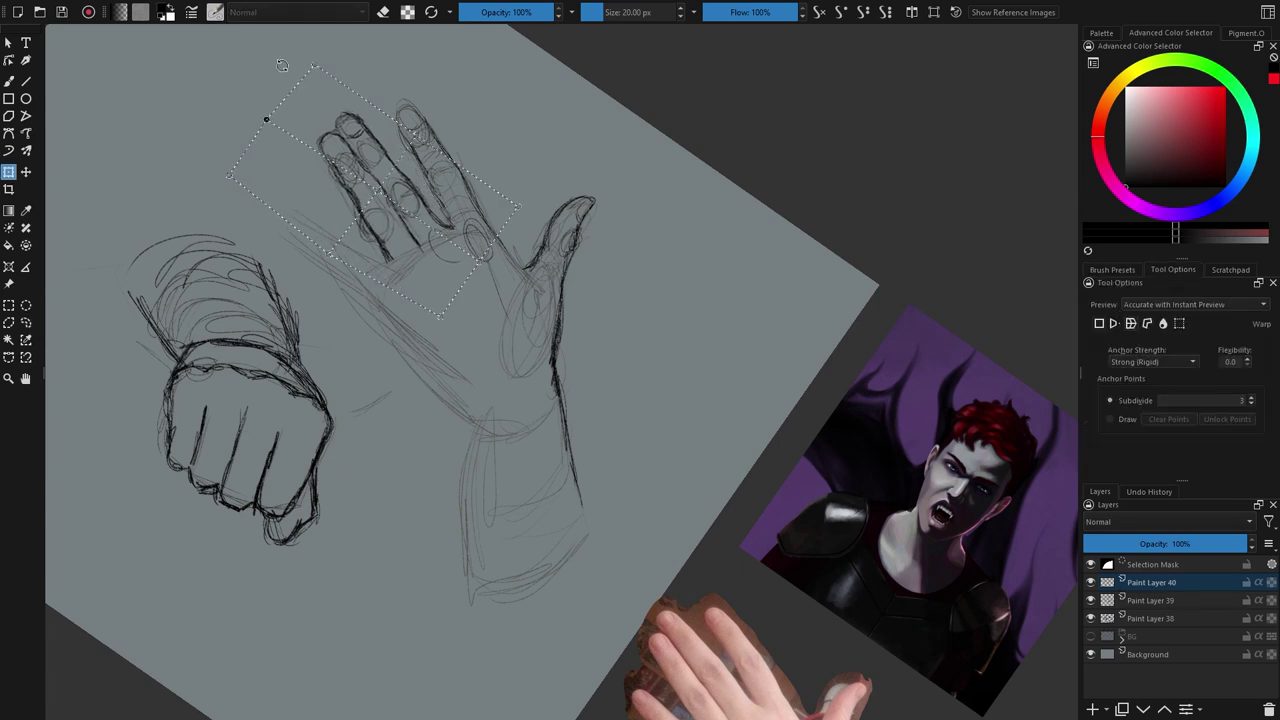
drag(417, 137, 423, 133)
drag(315, 67, 318, 54)
drag(518, 208, 533, 205)
drag(483, 262, 478, 267)
drag(440, 324, 433, 330)
drag(225, 174, 217, 177)
drag(263, 118, 259, 112)
drag(475, 266, 481, 265)
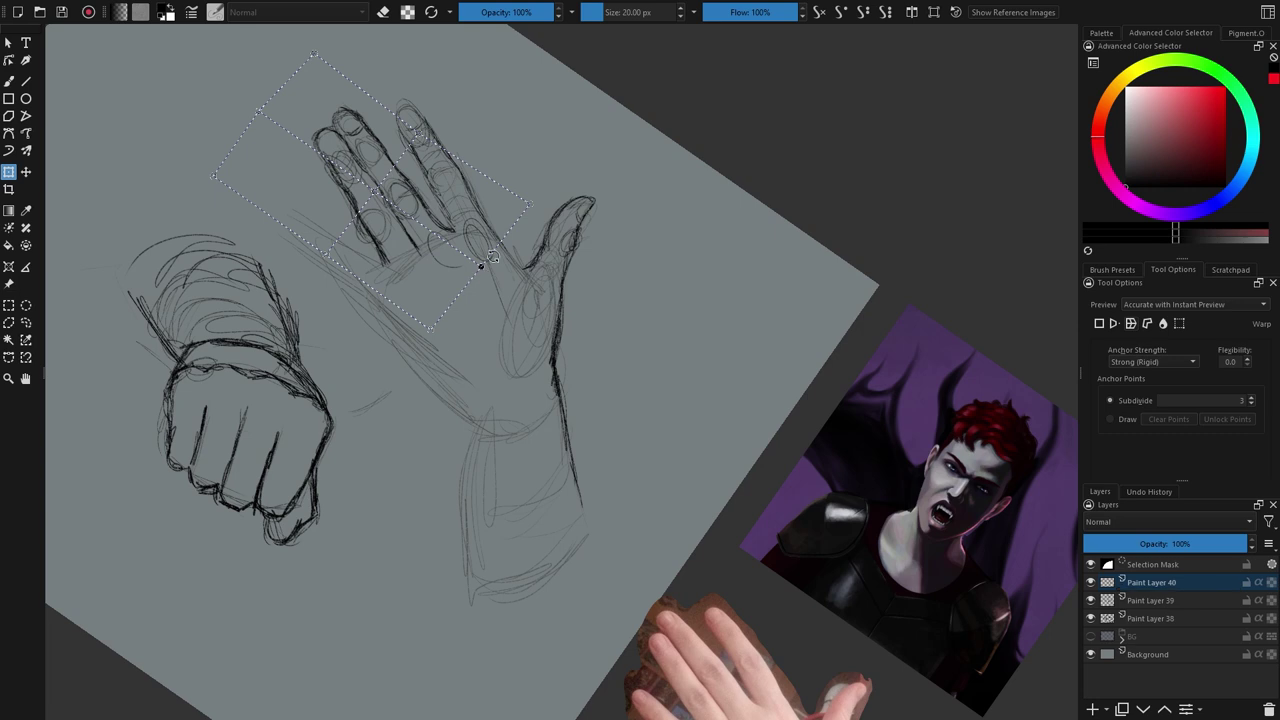
key(Return)
key(ctrl+shift+a)
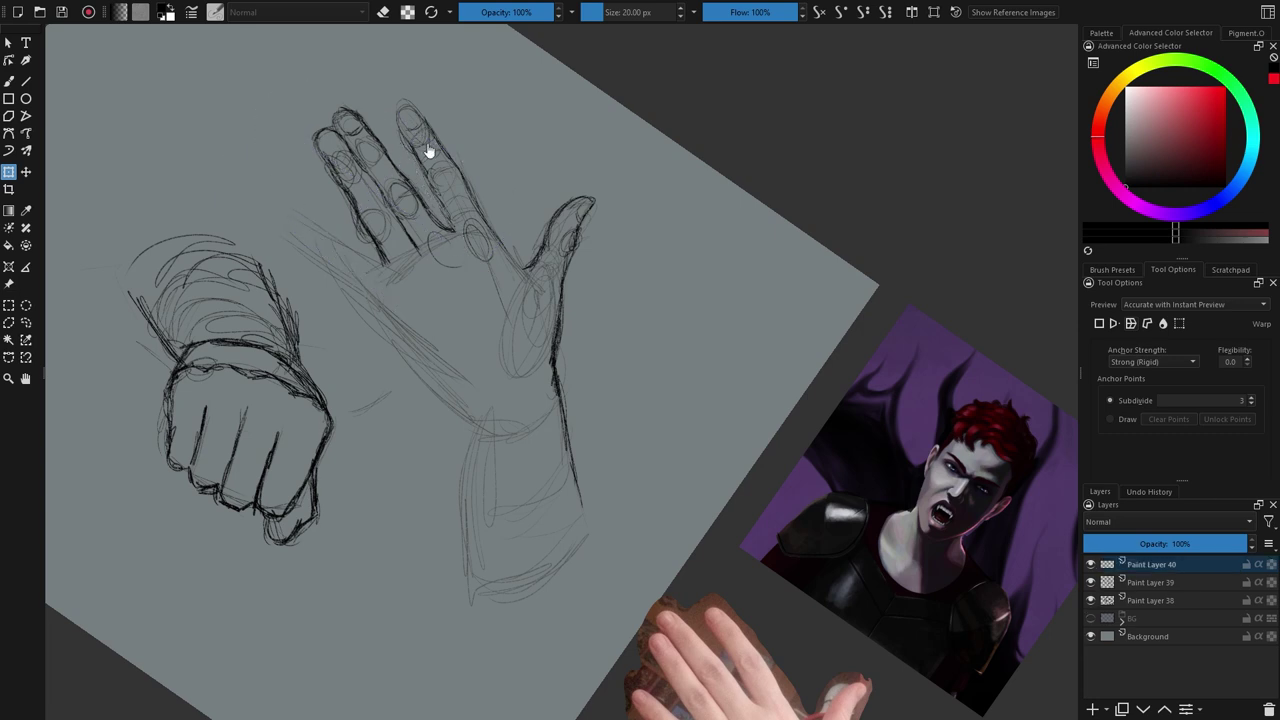
Step: Return to the brush and draw the knuckle line and tendon guide lines across the back of the open hand
key(b)
key(5)
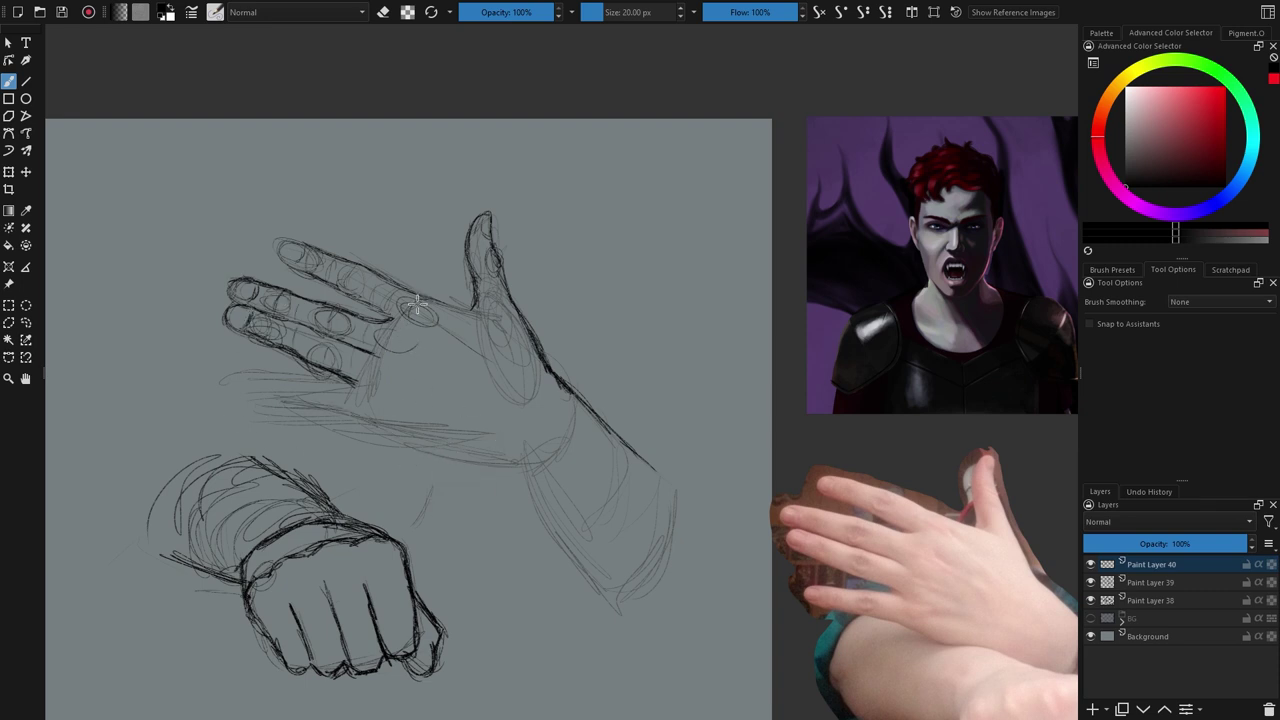
drag(524, 394, 450, 341)
drag(388, 381, 514, 415)
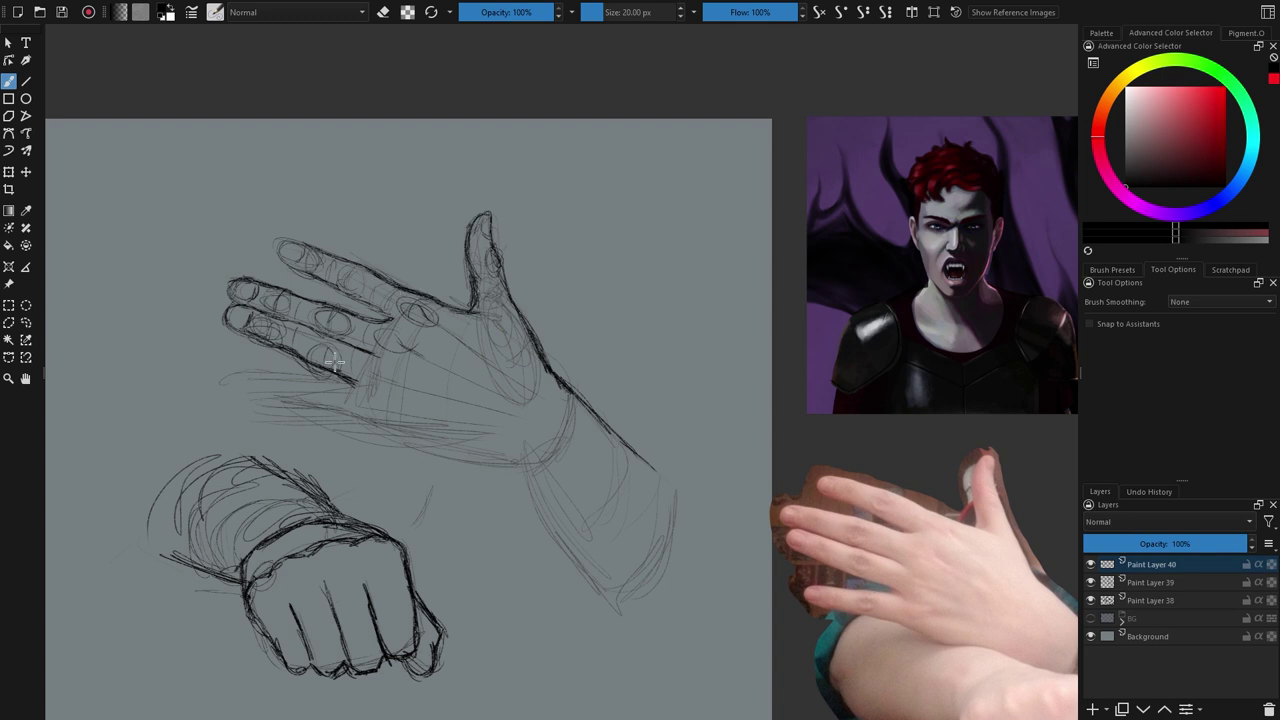
Step: Construct the open hand's little finger with joint ovals and outline it
drag(308, 386, 247, 382)
drag(688, 320, 673, 449)
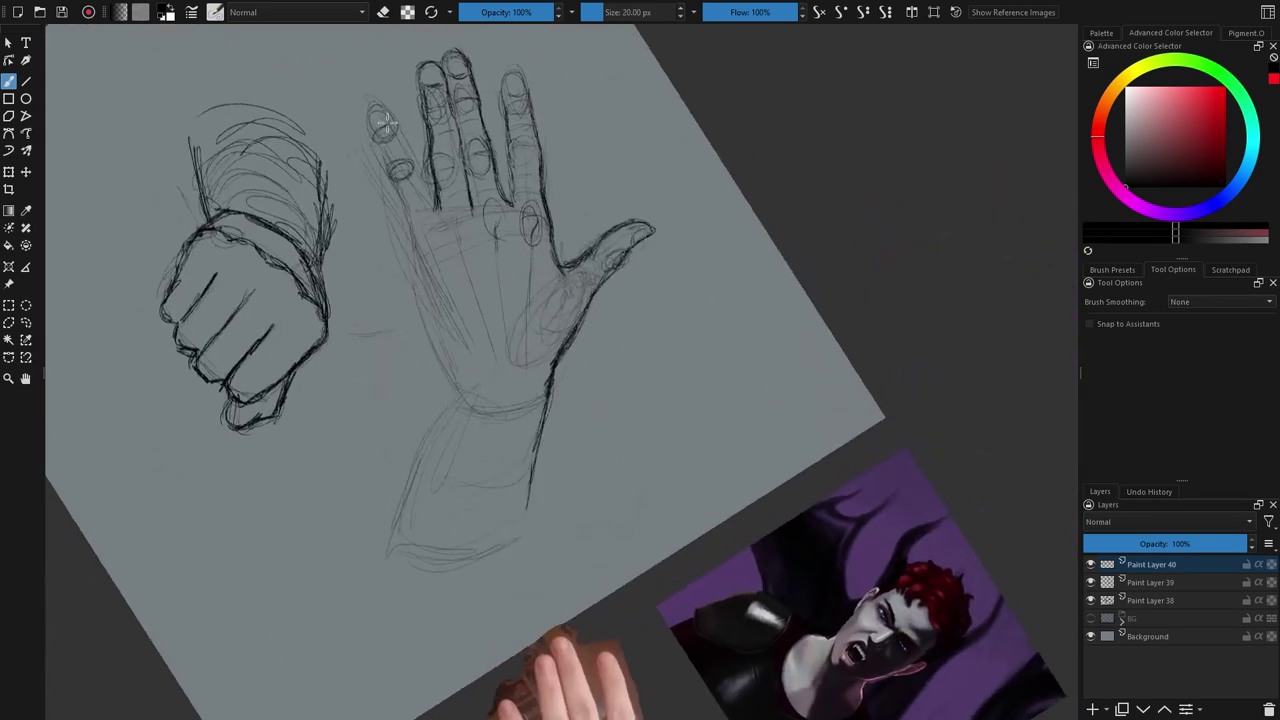
mouse_move(615, 384)
mouse_down()
mouse_move(626, 217)
mouse_move(626, 425)
mouse_up()
drag(400, 152, 440, 240)
drag(540, 360, 536, 292)
drag(427, 150, 443, 180)
drag(385, 79, 414, 222)
Step: Outline the open hand's outer palm edge from the little finger down around the wrist
mouse_move(545, 409)
mouse_down()
mouse_move(486, 114)
mouse_move(555, 373)
mouse_up()
drag(420, 202, 440, 282)
drag(434, 230, 457, 352)
drag(580, 370, 490, 398)
drag(534, 404, 463, 363)
drag(451, 296, 500, 397)
key(5)
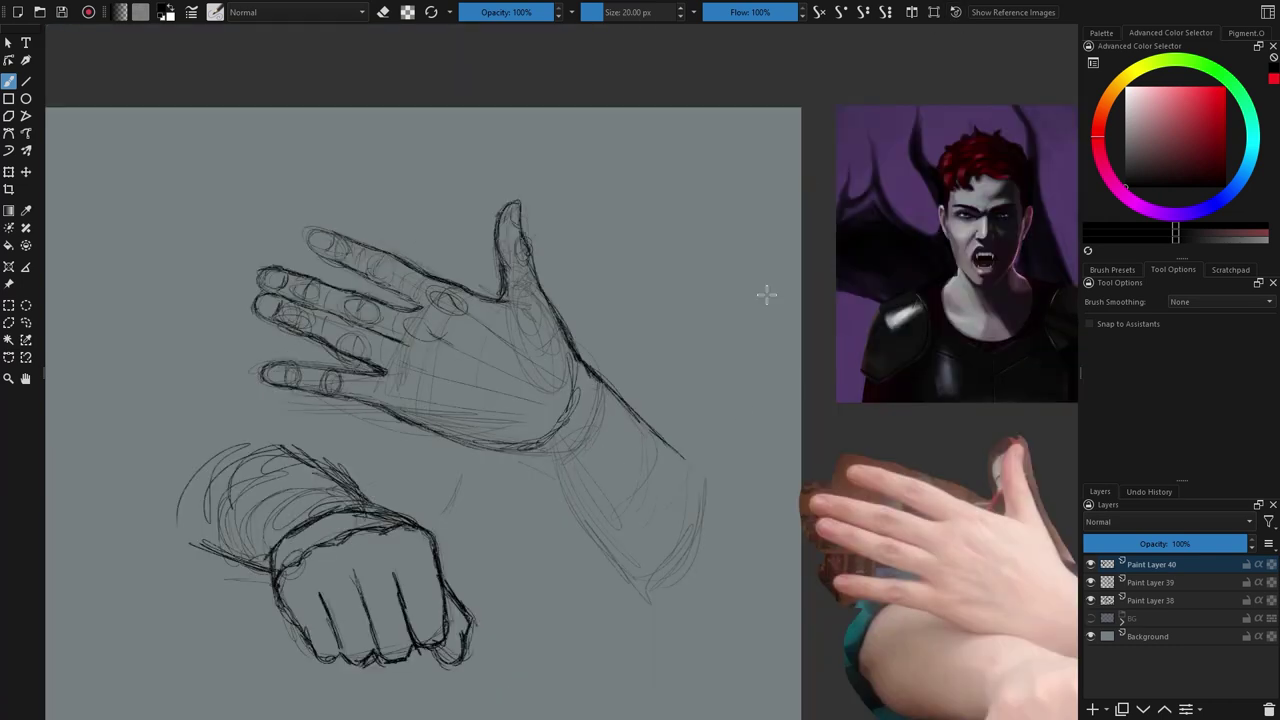
Step: Draw the open hand's wrist curve and darken both edges of its forearm
drag(600, 394, 543, 462)
mouse_move(520, 450)
mouse_down()
mouse_move(583, 449)
mouse_move(586, 512)
mouse_up()
drag(556, 478, 612, 544)
drag(588, 366, 686, 466)
Step: Hide the rough open-hand layer, Paint Layer 39, and erase stray construction lines from the cleaner sketch
click(1090, 582)
key(e)
drag(316, 354, 354, 364)
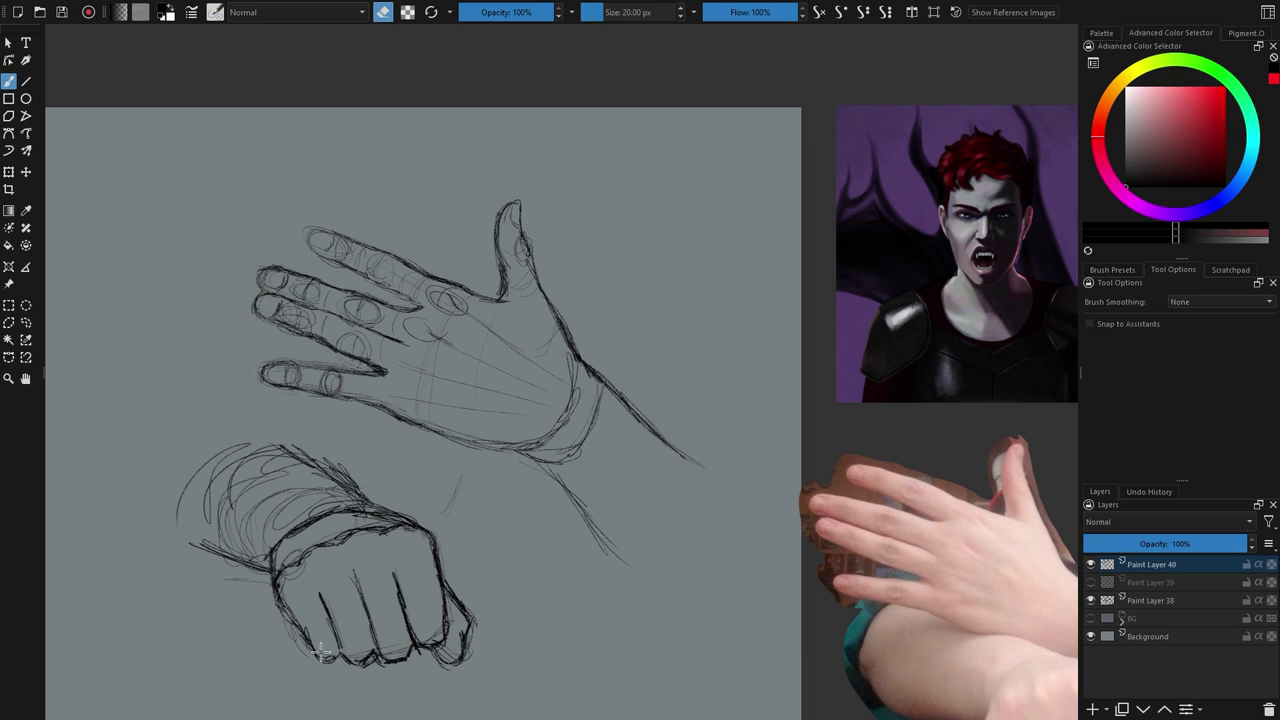
key(e)
Step: Move the open-hand sketch down so that it overlaps the fist's forearm
key(t)
mouse_move(600, 433)
mouse_down()
mouse_move(529, 494)
mouse_move(520, 455)
mouse_move(564, 429)
mouse_up()
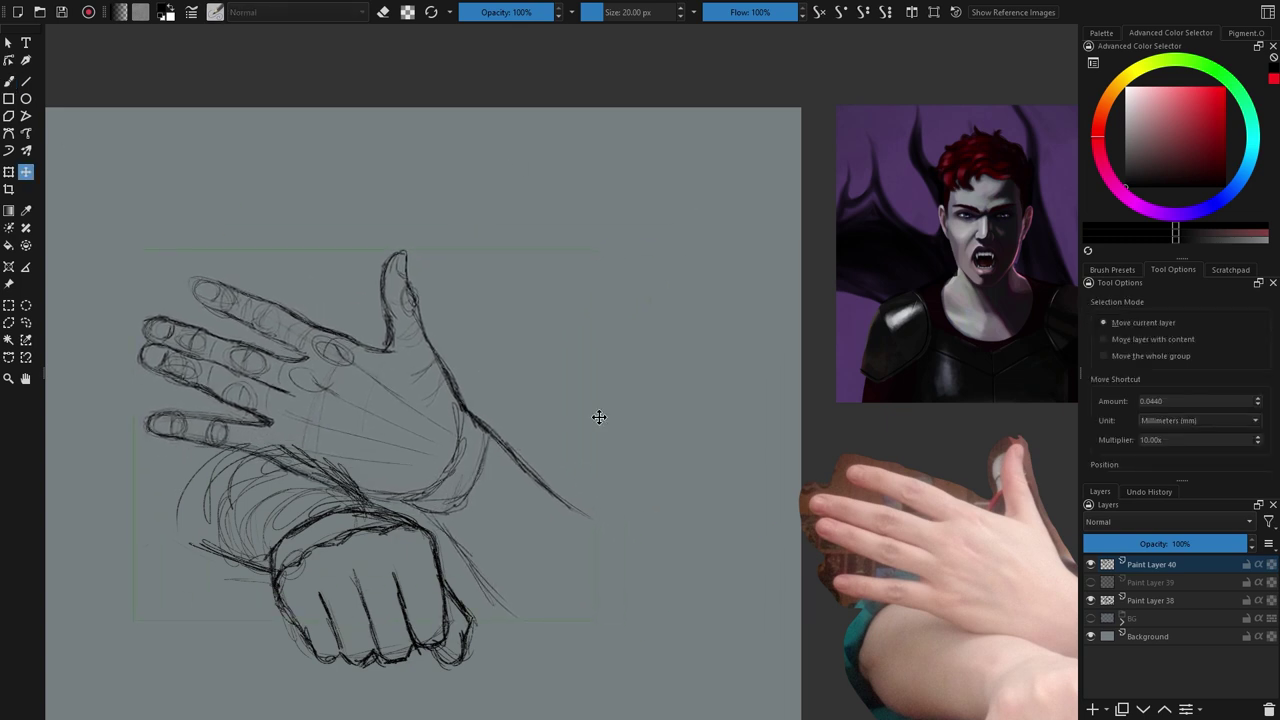
drag(347, 582, 503, 492)
Step: Add a transparency mask to Paint Layer 38 and paint out the forearm lines behind the open hand with a 40 px brush
click(1155, 600)
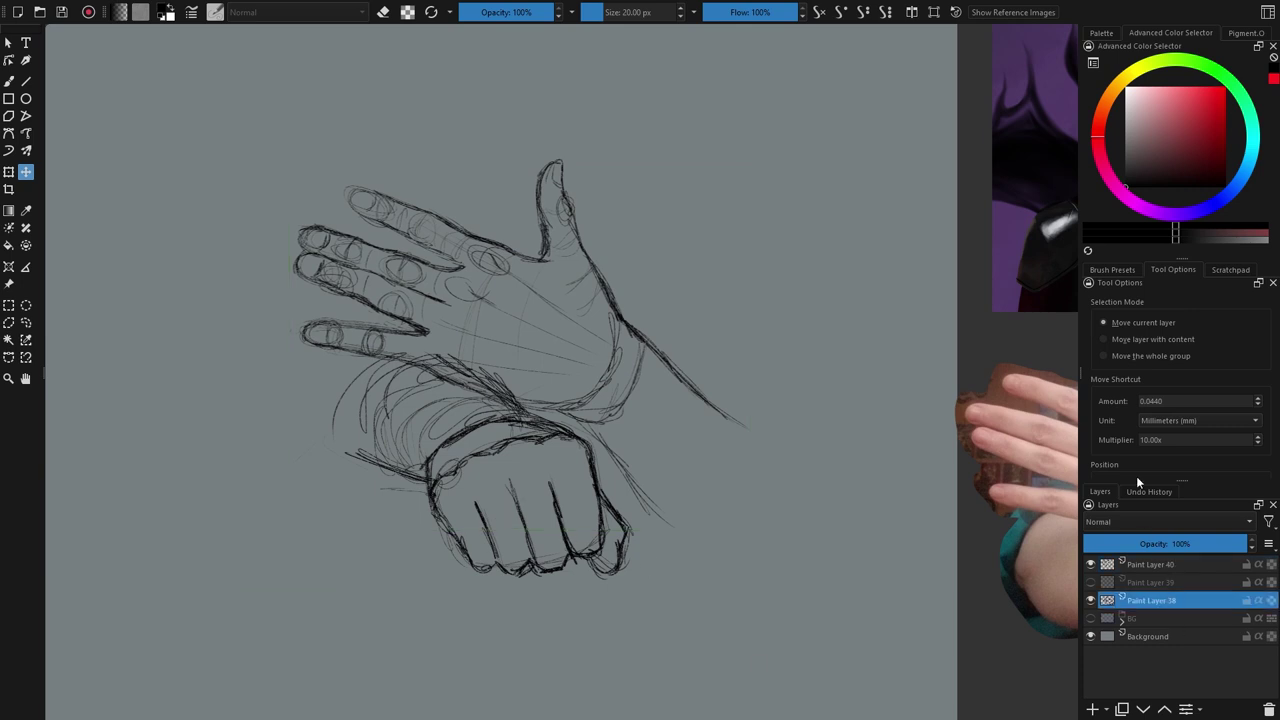
key(ctrl+shift+m)
click(1112, 269)
click(1133, 321)
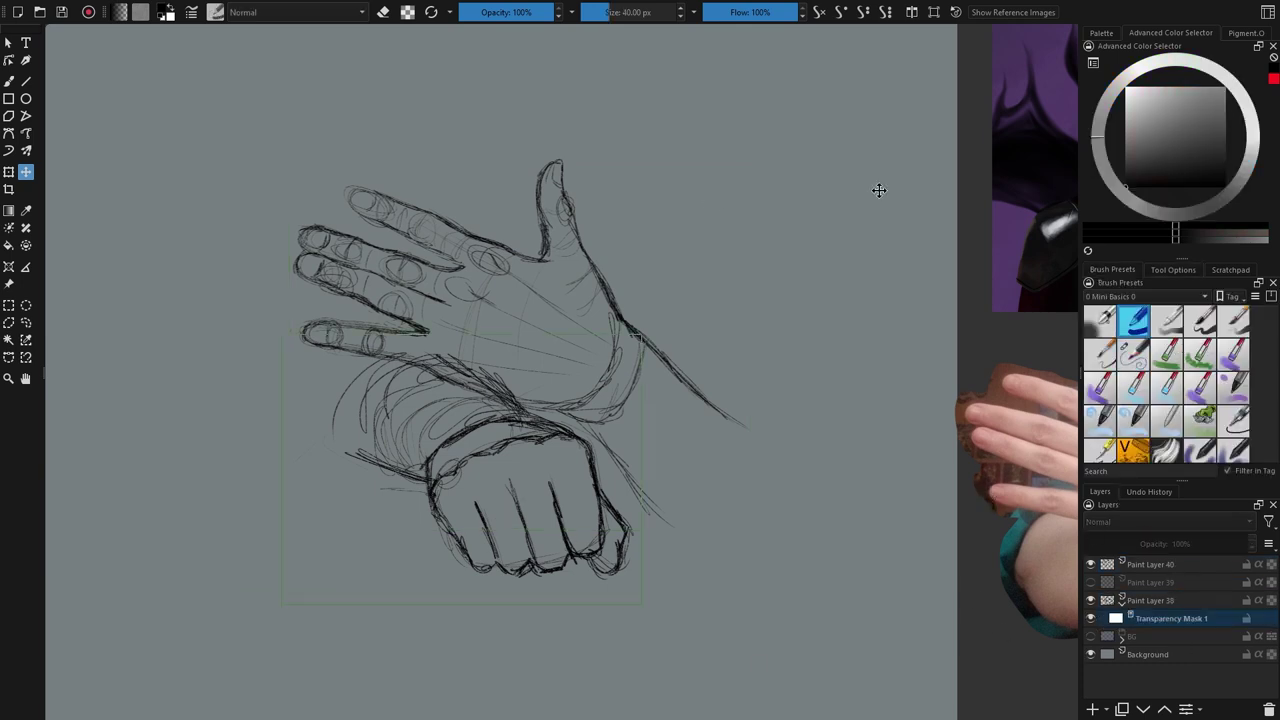
key(b)
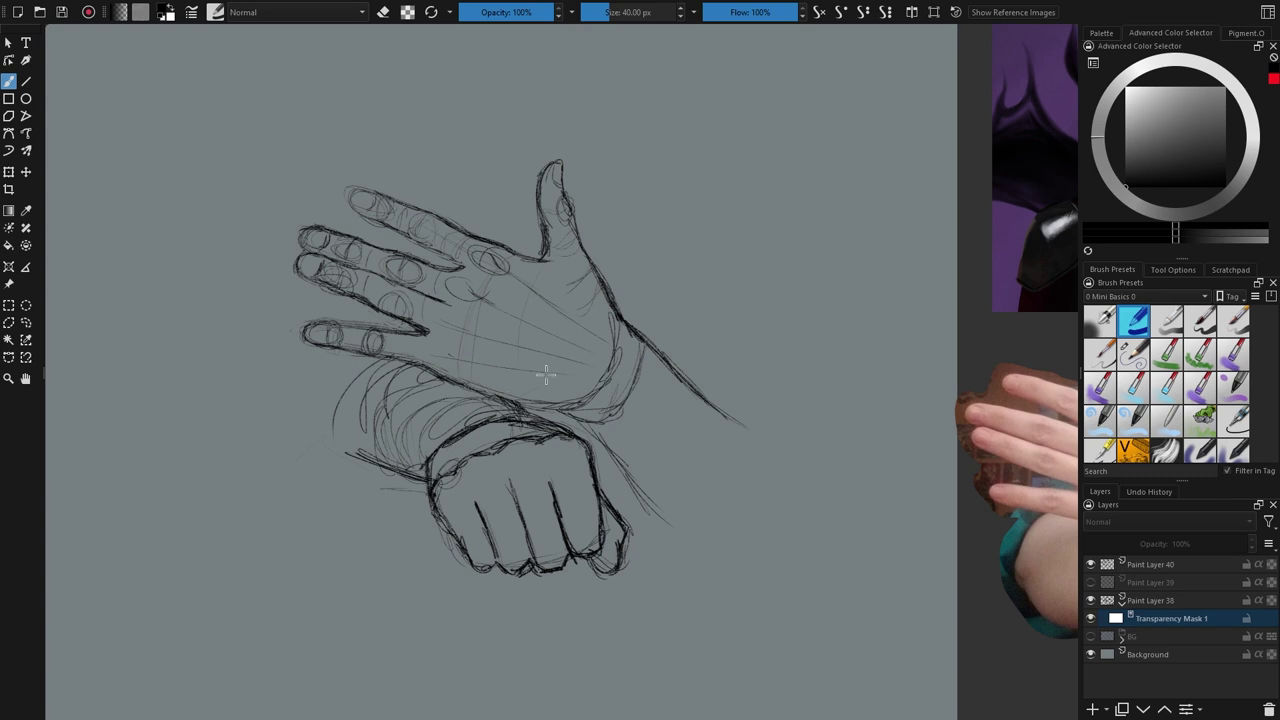
mouse_move(692, 414)
mouse_down()
mouse_move(374, 383)
mouse_move(640, 393)
mouse_up()
key(ctrl+z)
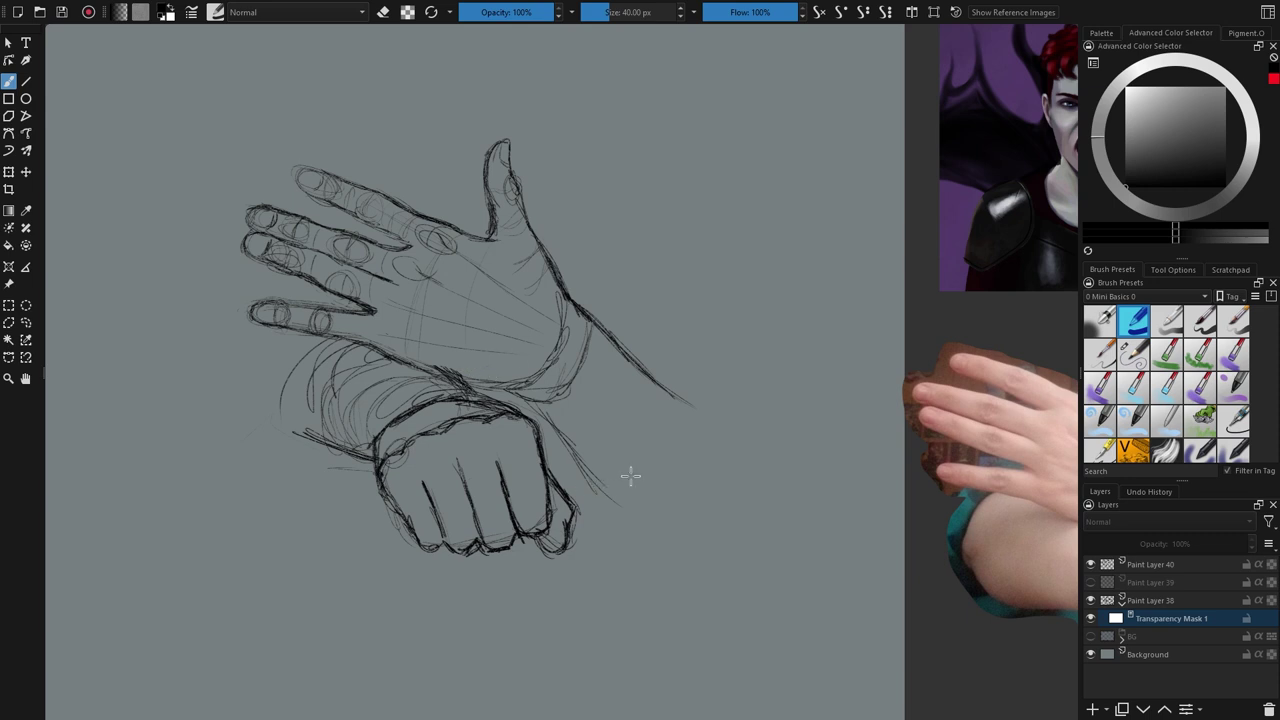
Step: Group the hand sketch layers, lower the group's opacity and add a new paint layer above it
click(1170, 564)
shift+click(1149, 600)
key(ctrl+g)
click(1122, 569)
drag(1160, 543, 1140, 543)
key(Insert)
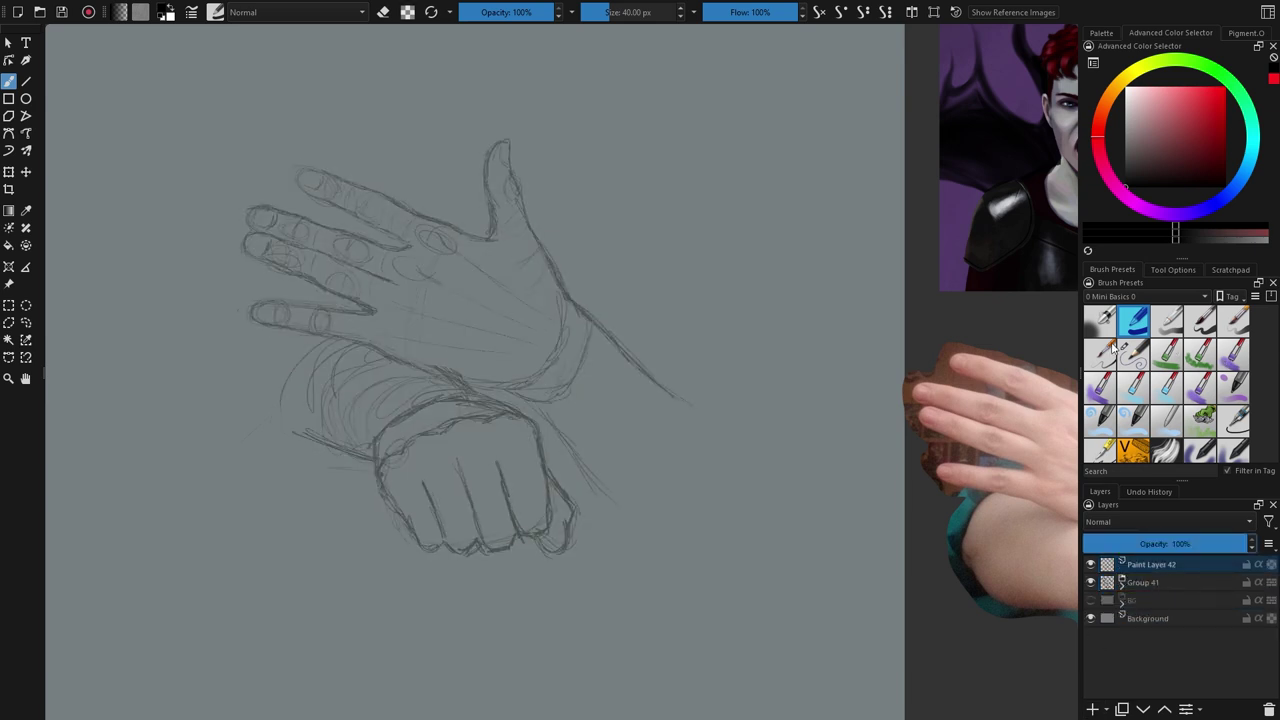
Step: Bring the crossed-hands reference photo onto the canvas beside the sketch and scale it down slightly
click(1136, 356)
scroll(569, 220, up, 1)
drag(531, 257, 437, 187)
scroll(437, 343, down, 1)
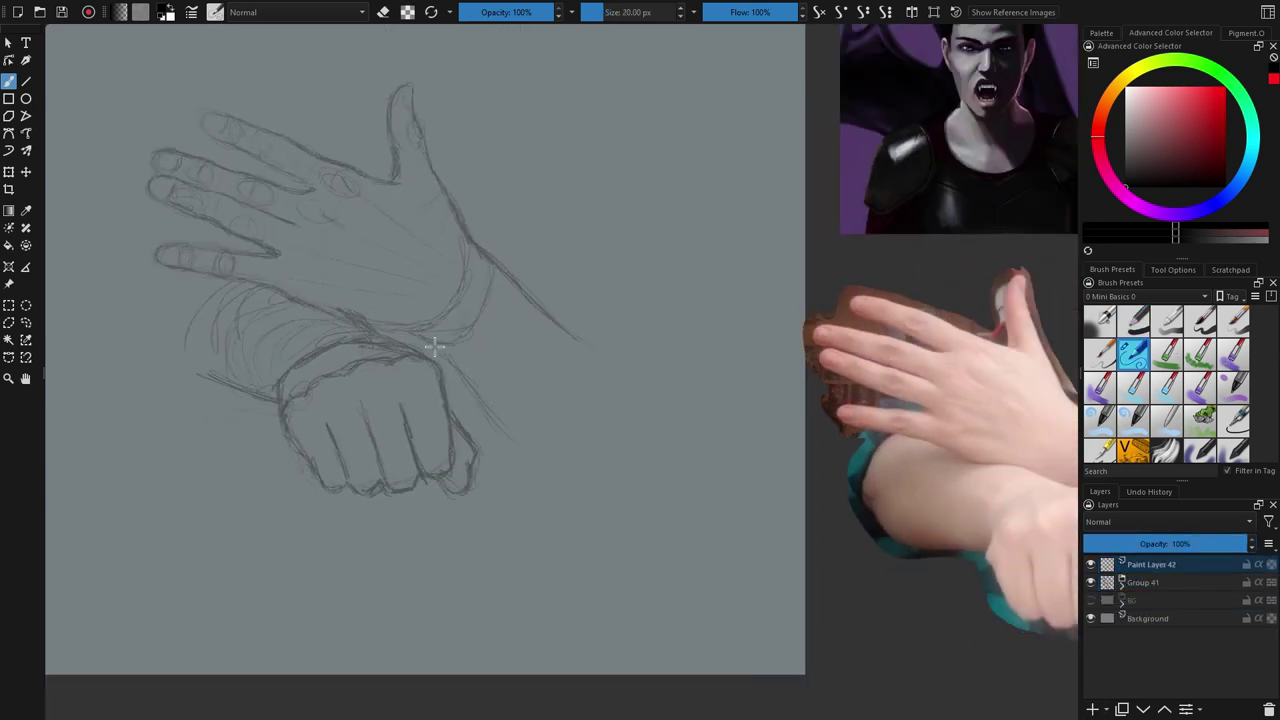
click(9, 284)
mouse_move(966, 370)
mouse_down()
mouse_move(771, 302)
mouse_move(769, 222)
mouse_up()
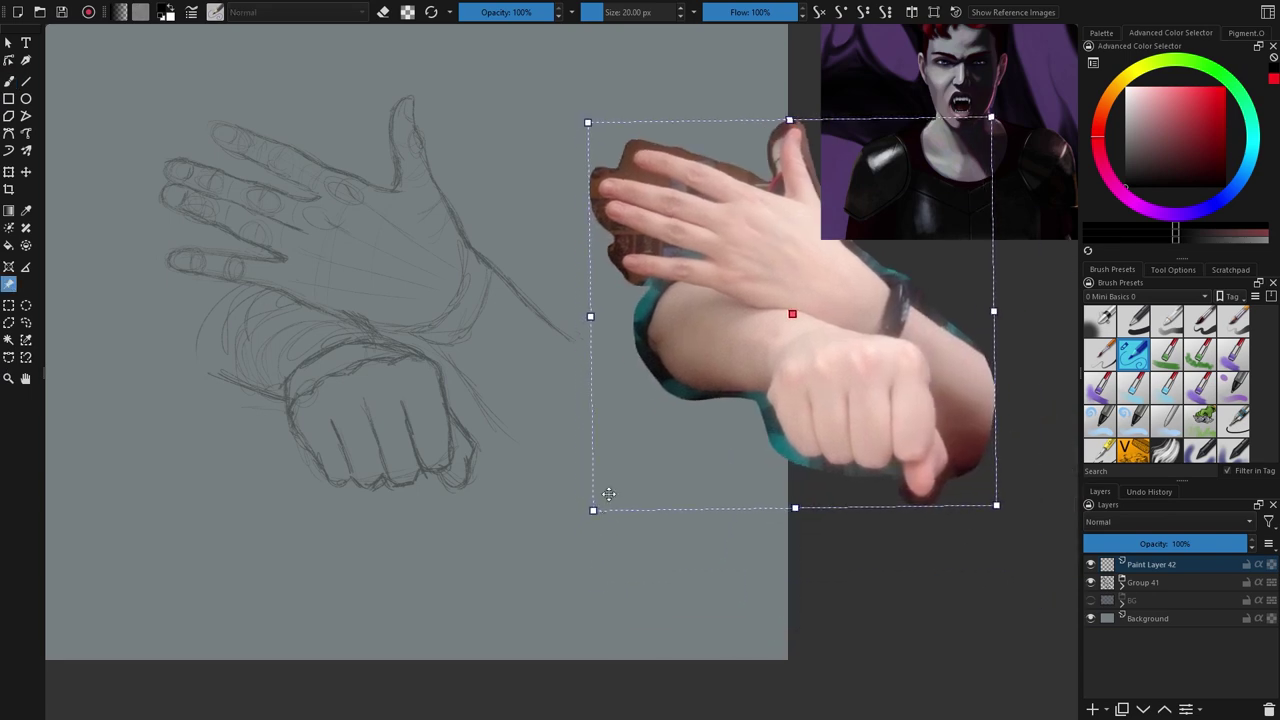
drag(591, 508, 688, 414)
drag(874, 331, 657, 248)
drag(471, 331, 523, 283)
drag(651, 203, 601, 213)
click(330, 298)
mouse_move(329, 298)
mouse_down()
mouse_move(515, 386)
mouse_move(527, 320)
mouse_up()
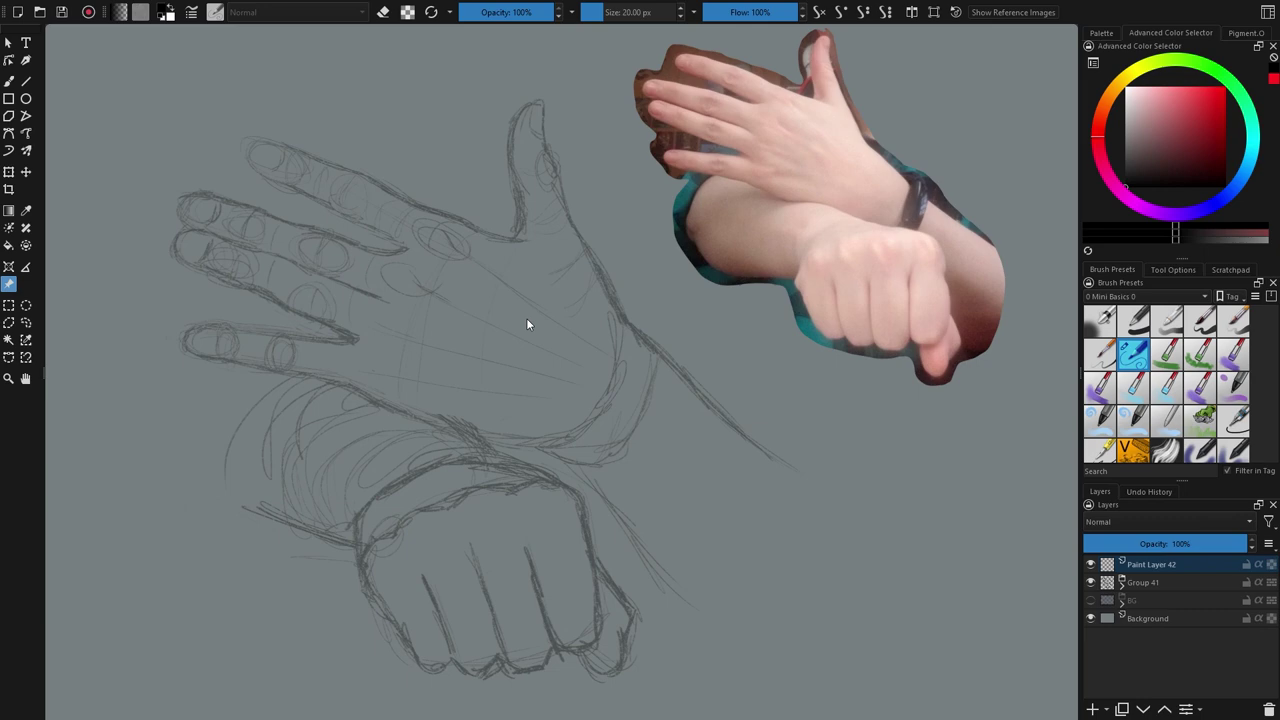
click(8, 81)
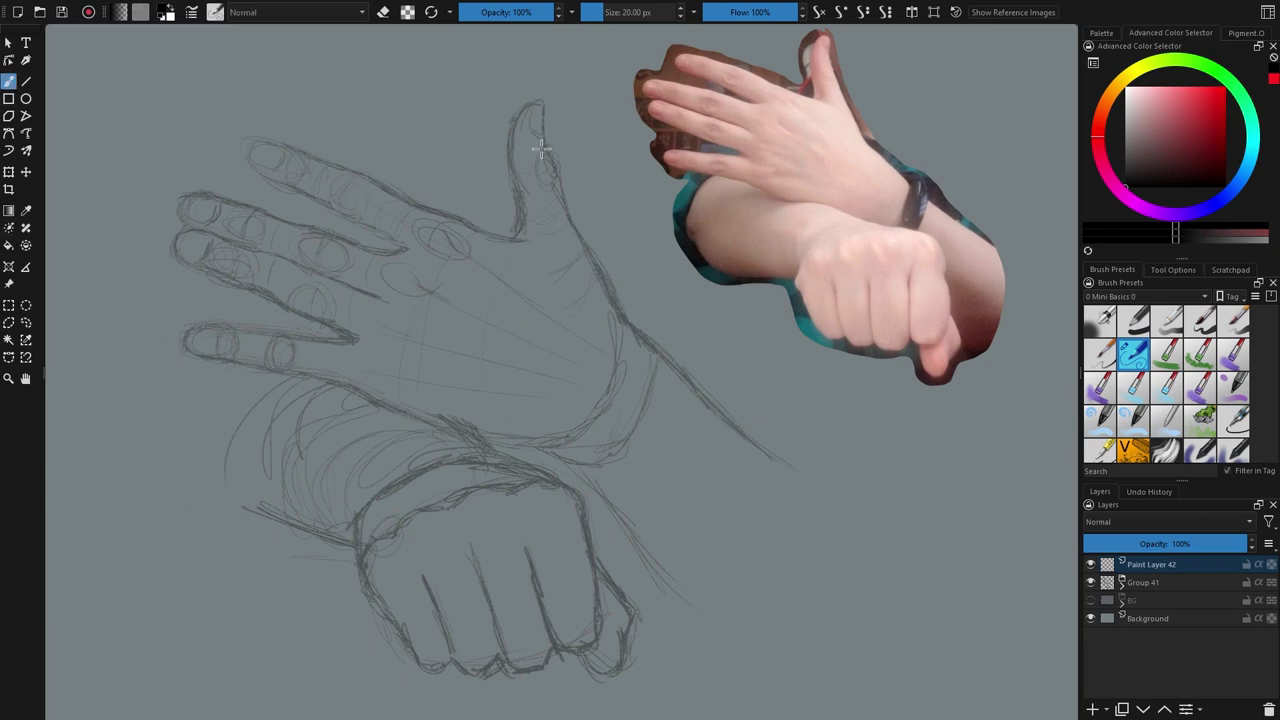
Step: Move the crossed-hands reference photo to the left side of the hand sketch and return to the brush
scroll(587, 239, down, 2)
click(8, 284)
drag(771, 242, 222, 276)
drag(489, 284, 637, 267)
scroll(637, 267, up, 1)
scroll(637, 267, up, 1)
drag(267, 241, 329, 426)
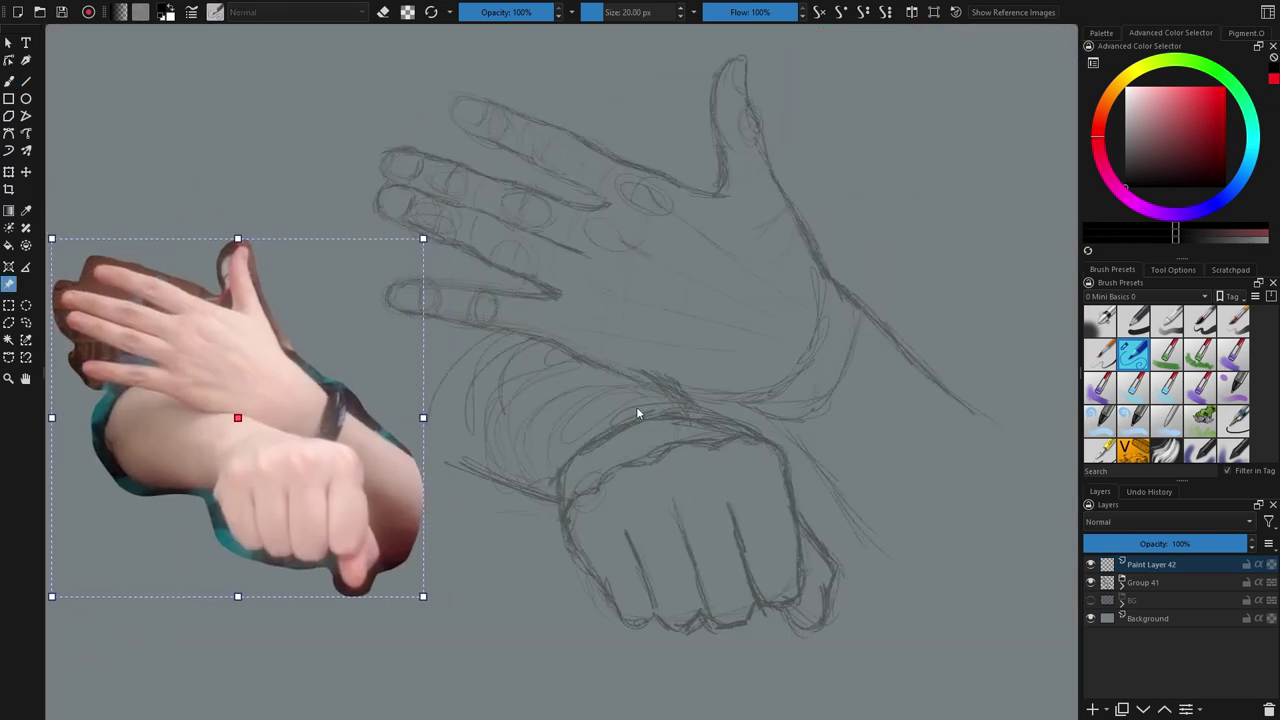
scroll(636, 408, down, 1)
drag(636, 408, 677, 406)
key(b)
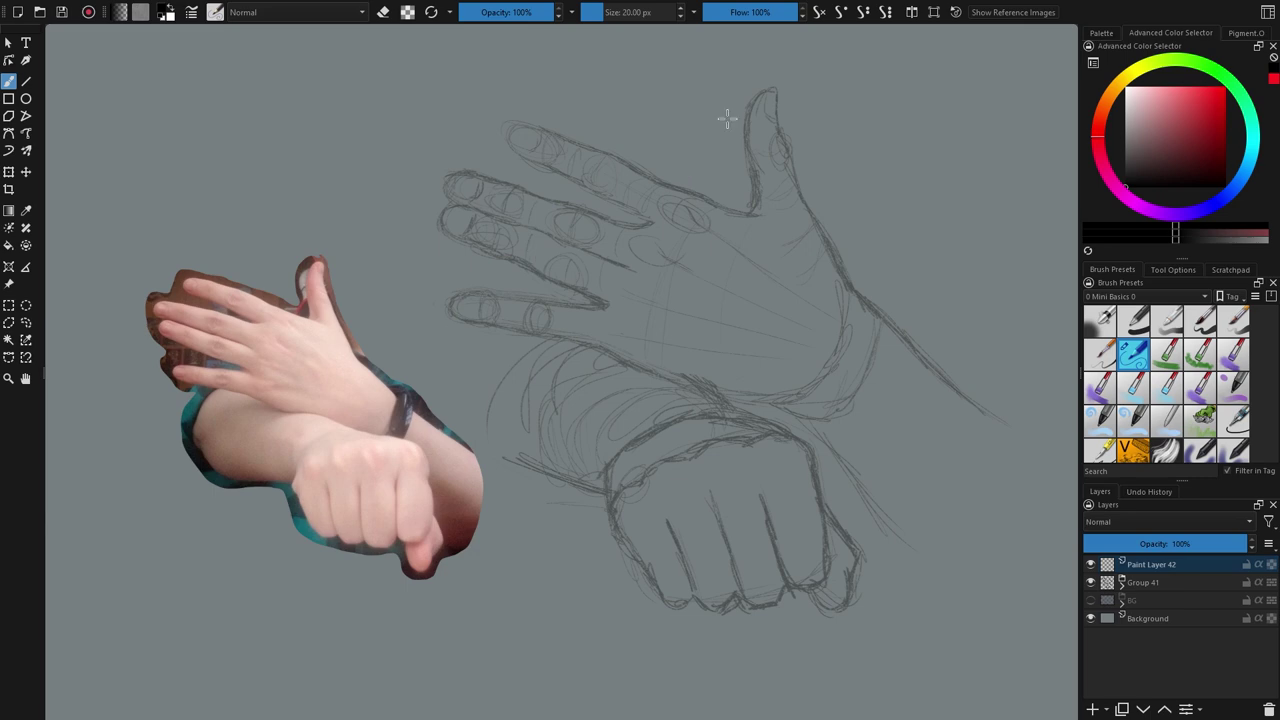
drag(758, 104, 752, 148)
key(ctrl+z)
mouse_move(773, 90)
mouse_down()
mouse_move(749, 145)
mouse_move(747, 117)
mouse_move(737, 137)
mouse_move(752, 205)
mouse_up()
mouse_move(774, 90)
mouse_down()
mouse_move(793, 175)
mouse_move(846, 280)
mouse_move(928, 365)
mouse_up()
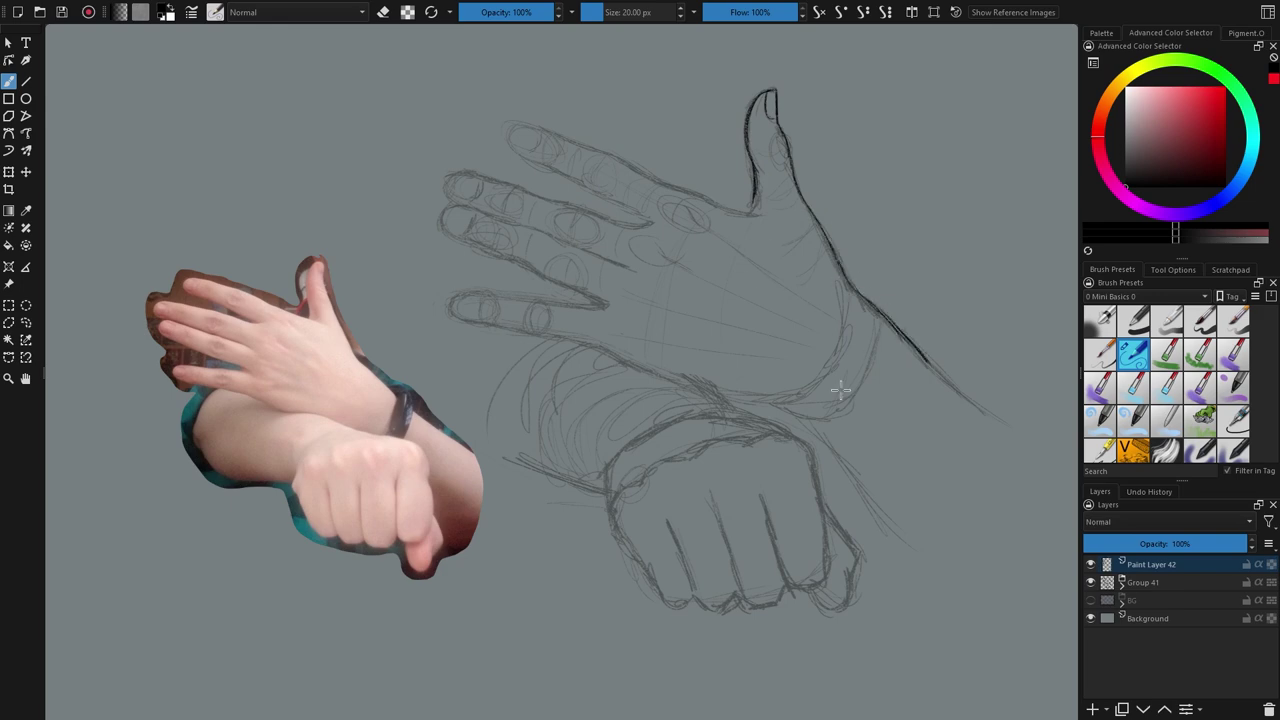
key(ctrl+z)
key(ctrl+z)
click(1100, 356)
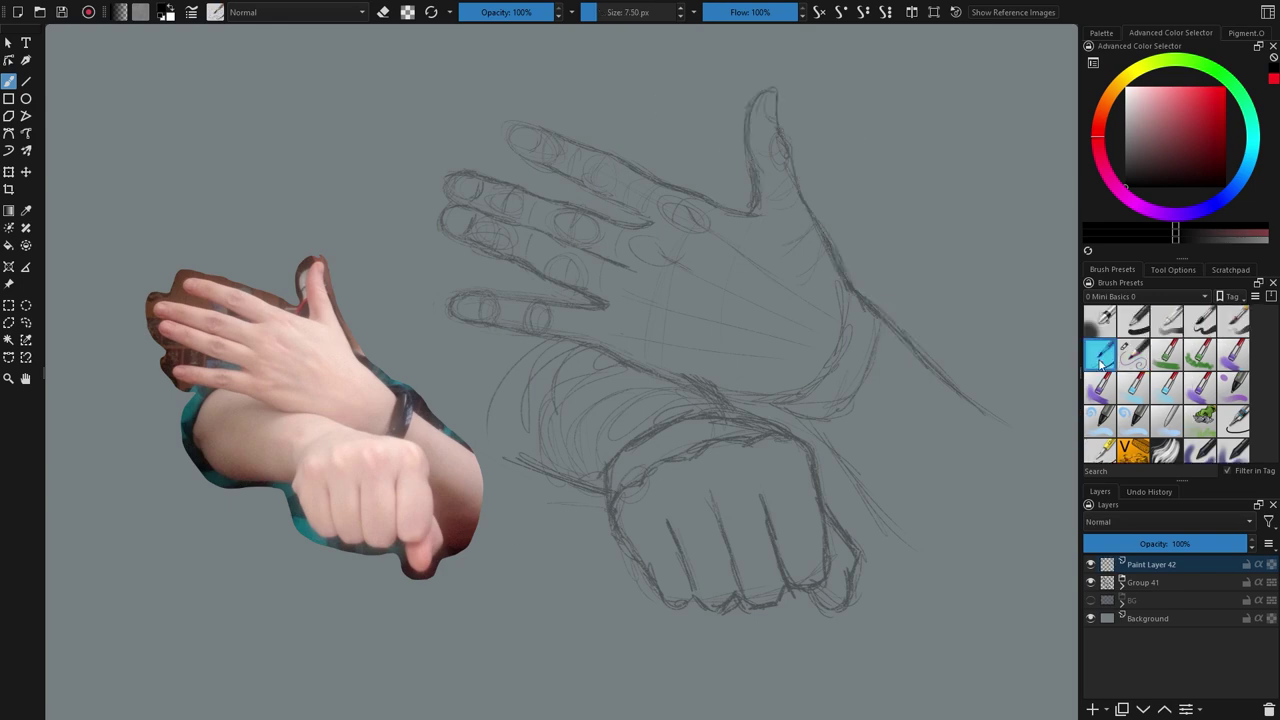
drag(748, 132, 769, 99)
key(ctrl+z)
Step: Ink the thumb and the outer wrist outline of the open hand on Paint Layer 42 with a 10 px ink brush
scroll(1165, 383, down, 1)
click(1100, 412)
scroll(768, 76, up, 1)
scroll(650, 14, up, 5)
mouse_move(776, 88)
mouse_down()
mouse_move(755, 172)
mouse_move(742, 127)
mouse_move(747, 225)
mouse_up()
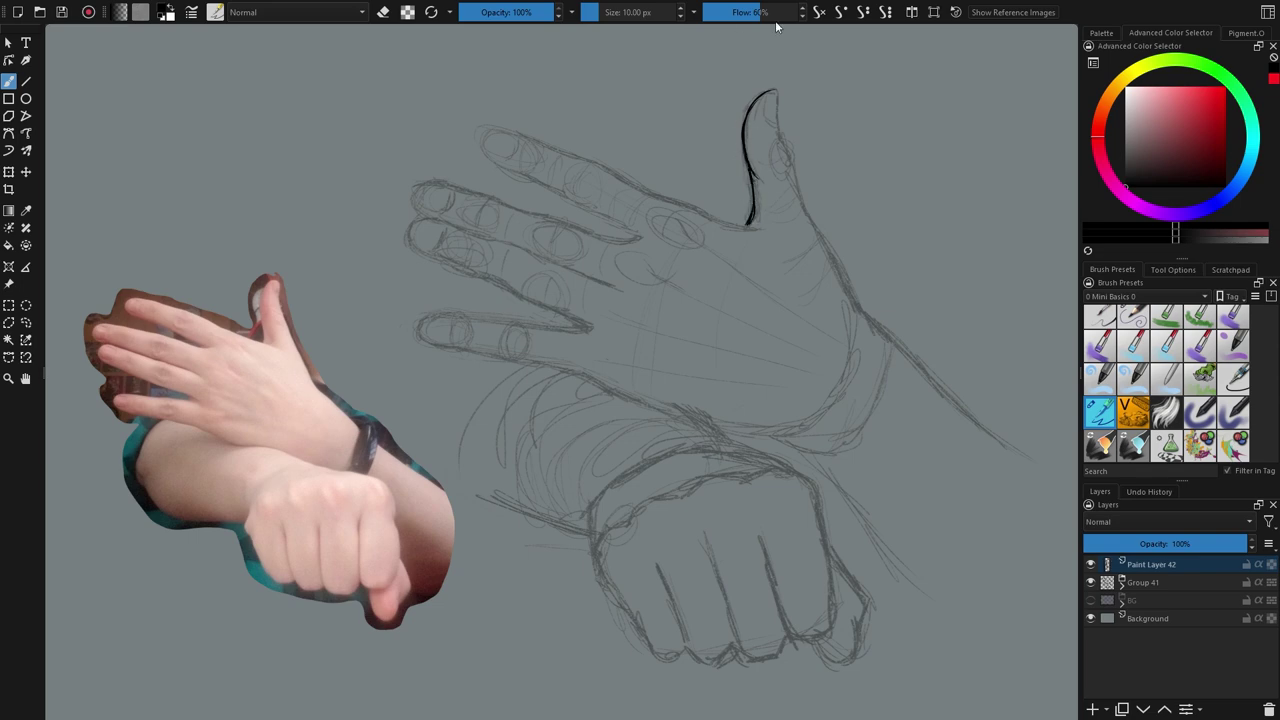
mouse_move(765, 103)
mouse_down()
mouse_move(852, 300)
mouse_move(968, 405)
mouse_up()
drag(886, 325, 990, 429)
Step: Ink the open hand's lower palm edge and the forearm line running down behind the fist
drag(801, 384, 758, 331)
mouse_move(566, 338)
mouse_down()
mouse_move(715, 383)
mouse_move(751, 417)
mouse_move(584, 341)
mouse_up()
mouse_move(682, 378)
mouse_down()
mouse_move(770, 398)
mouse_move(853, 519)
mouse_up()
drag(588, 245, 672, 340)
mouse_move(888, 354)
mouse_down()
mouse_move(797, 403)
mouse_move(765, 496)
mouse_up()
drag(765, 496, 618, 416)
Step: Ink the index finger's outline from the thumb web to the fingertip, including its joint creases
mouse_move(566, 184)
mouse_down()
mouse_move(654, 331)
mouse_move(732, 386)
mouse_up()
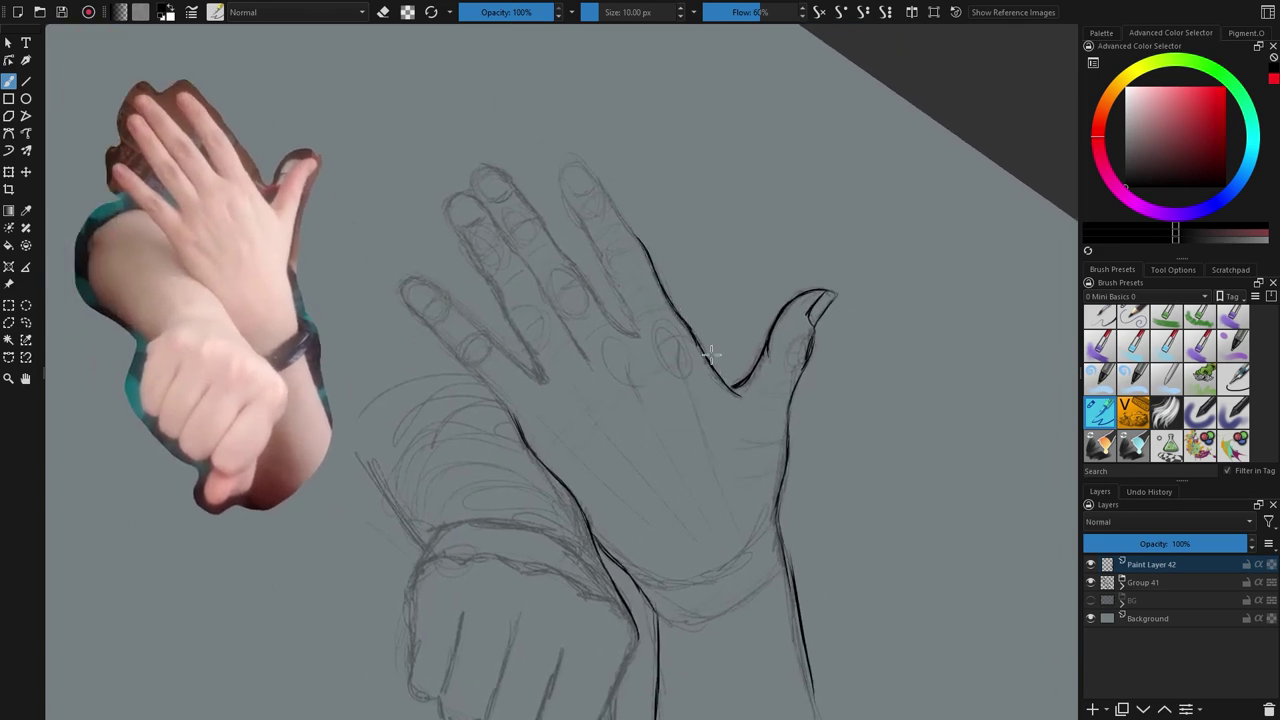
mouse_move(589, 235)
mouse_down()
mouse_move(594, 200)
mouse_move(630, 247)
mouse_up()
drag(612, 257, 631, 253)
drag(614, 263, 628, 260)
mouse_move(588, 211)
mouse_down()
mouse_move(600, 204)
mouse_move(602, 262)
mouse_move(636, 330)
mouse_up()
drag(574, 161, 624, 219)
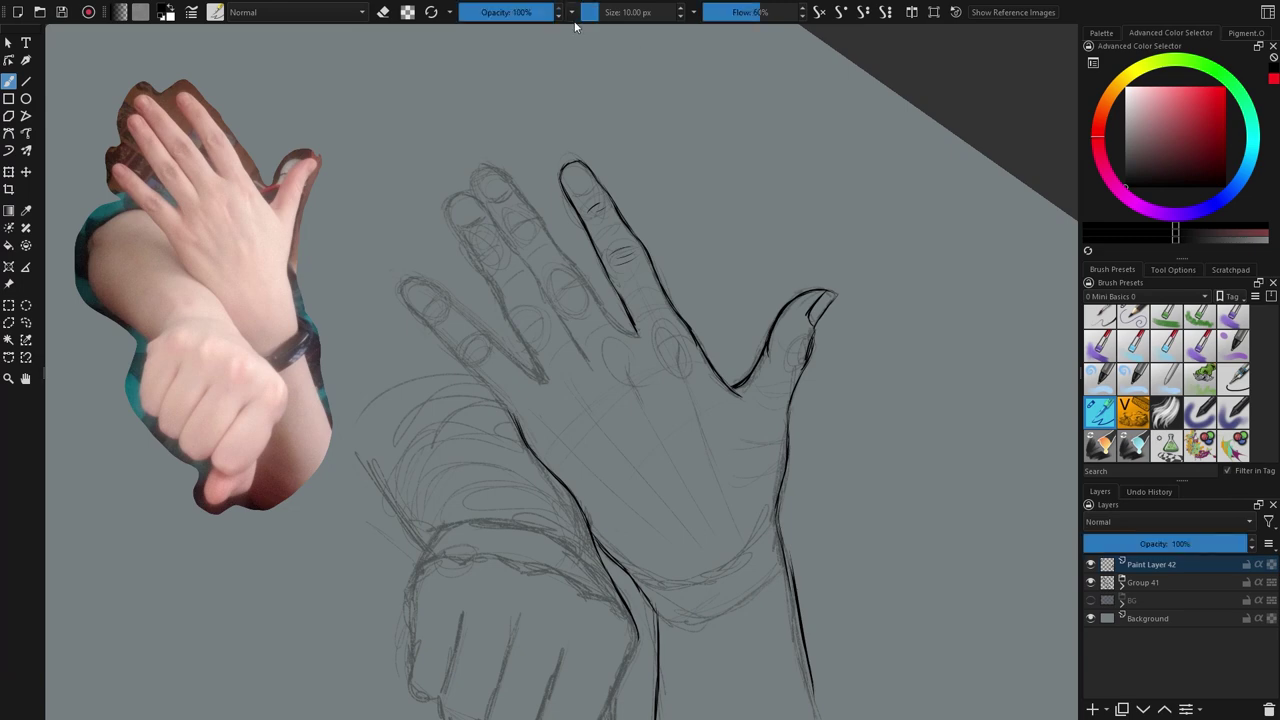
Step: Ink both sides of the open hand's little finger
drag(462, 308, 535, 378)
drag(432, 322, 520, 420)
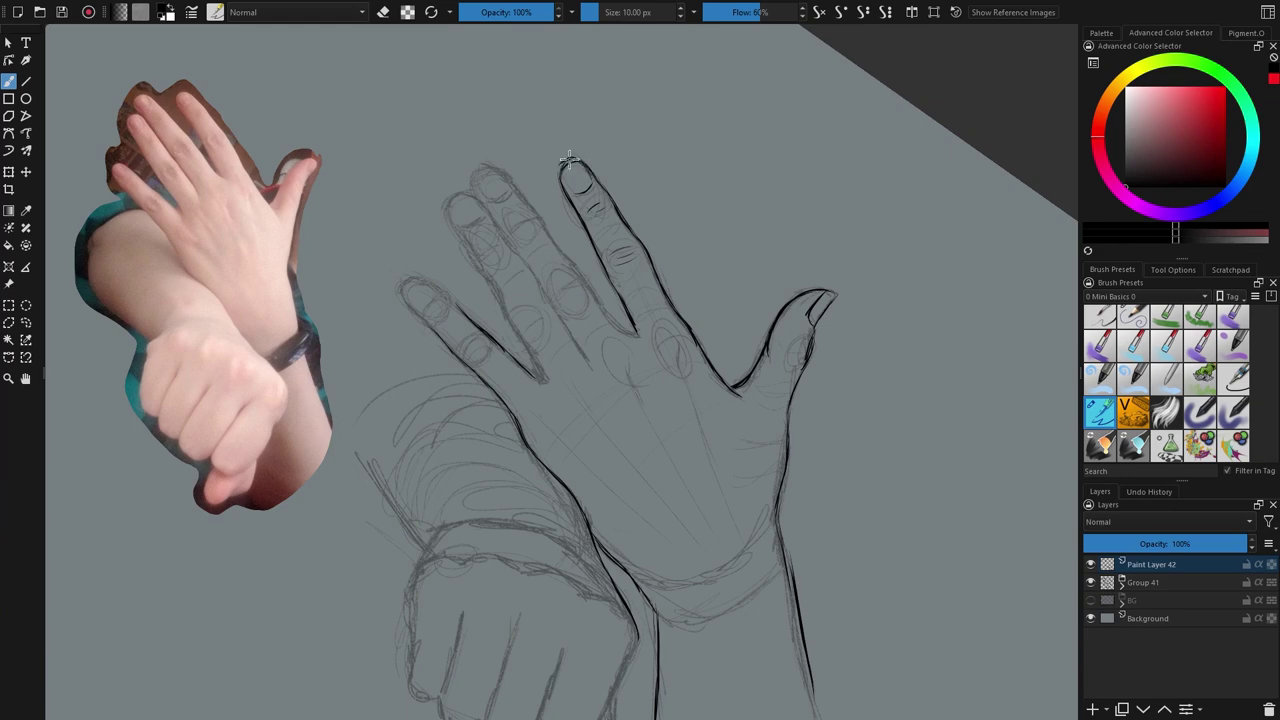
key(e)
key(e)
Step: Ink the outlines of the open hand's middle and ring fingers
mouse_move(478, 164)
mouse_down()
mouse_move(500, 168)
mouse_move(636, 335)
mouse_up()
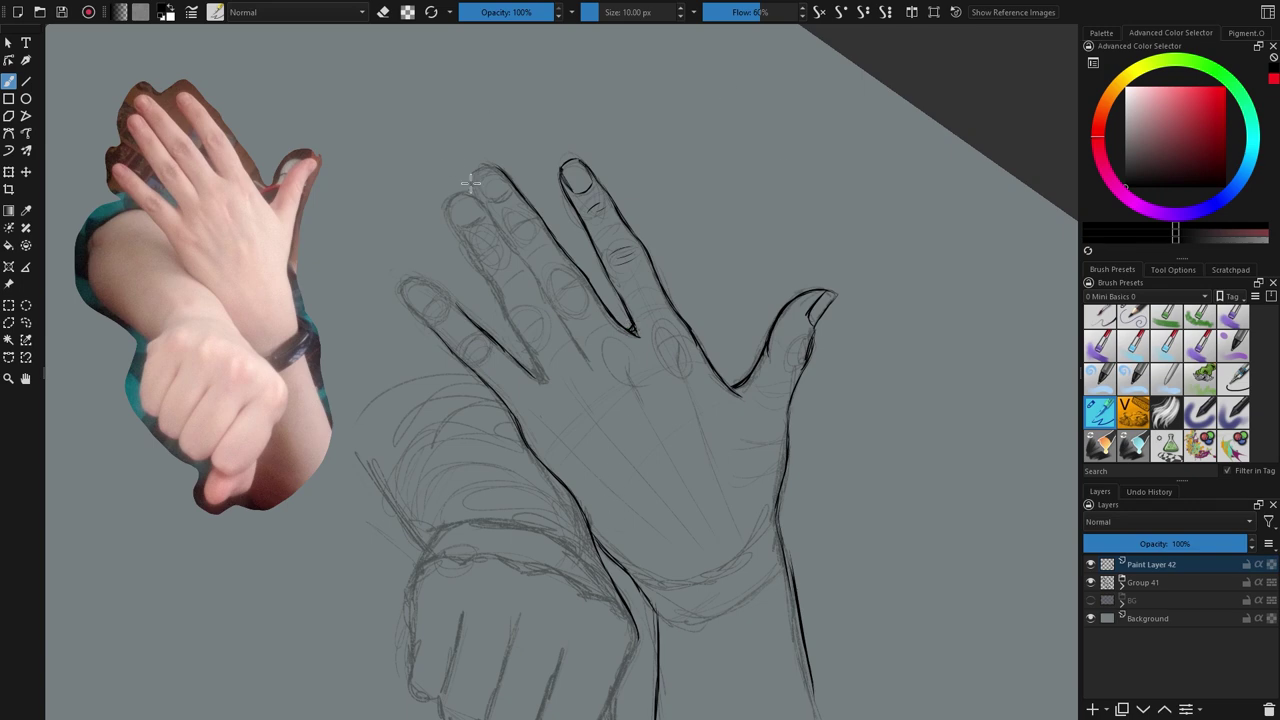
drag(508, 308, 542, 378)
drag(545, 291, 592, 367)
mouse_move(497, 172)
mouse_down()
mouse_move(502, 218)
mouse_move(552, 300)
mouse_up()
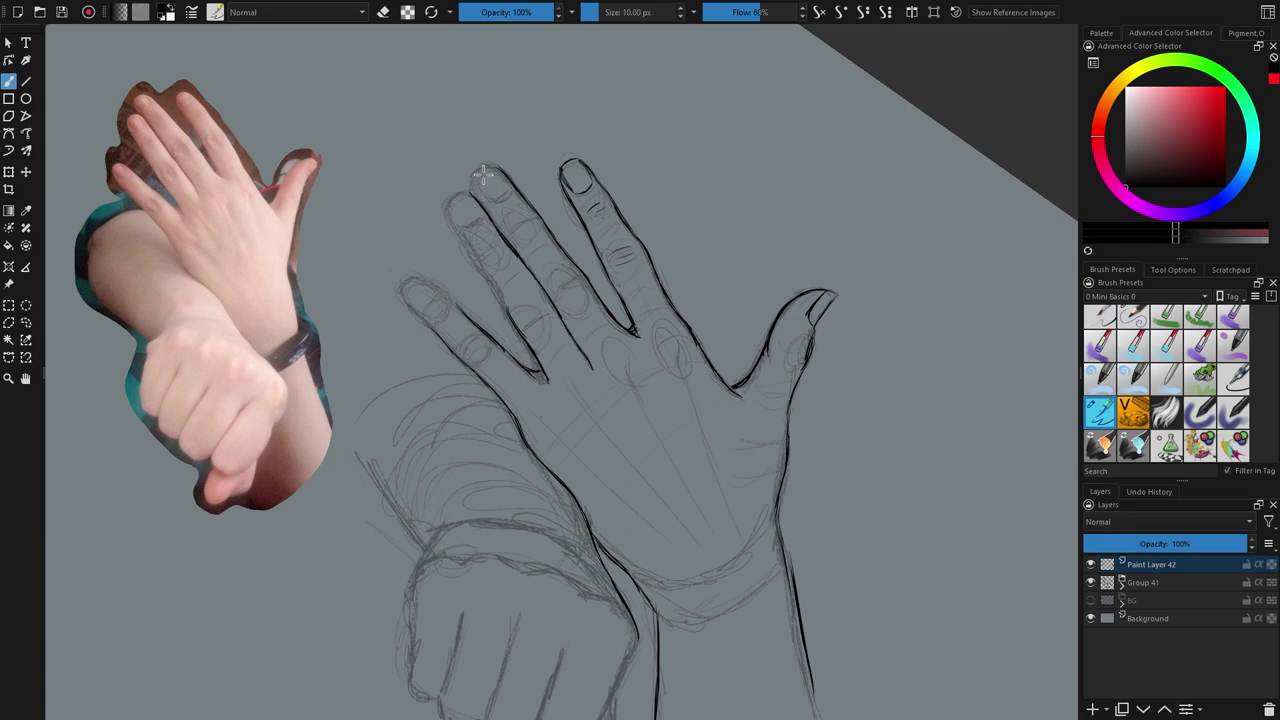
mouse_move(470, 190)
mouse_down()
mouse_move(476, 168)
mouse_move(492, 200)
mouse_move(512, 182)
mouse_move(488, 160)
mouse_move(506, 172)
mouse_up()
key(ctrl+z)
mouse_move(472, 218)
mouse_down()
mouse_move(452, 214)
mouse_move(450, 197)
mouse_move(466, 190)
mouse_move(460, 234)
mouse_move(510, 312)
mouse_up()
Step: Ink the finger creases, knuckles and tendon lines on the back of the open hand and complete the little fingertip
drag(480, 250, 530, 218)
drag(575, 287, 545, 322)
drag(676, 344, 681, 366)
drag(663, 329, 658, 341)
mouse_move(630, 365)
mouse_down()
mouse_move(636, 387)
mouse_move(612, 363)
mouse_move(600, 422)
mouse_move(622, 496)
mouse_up()
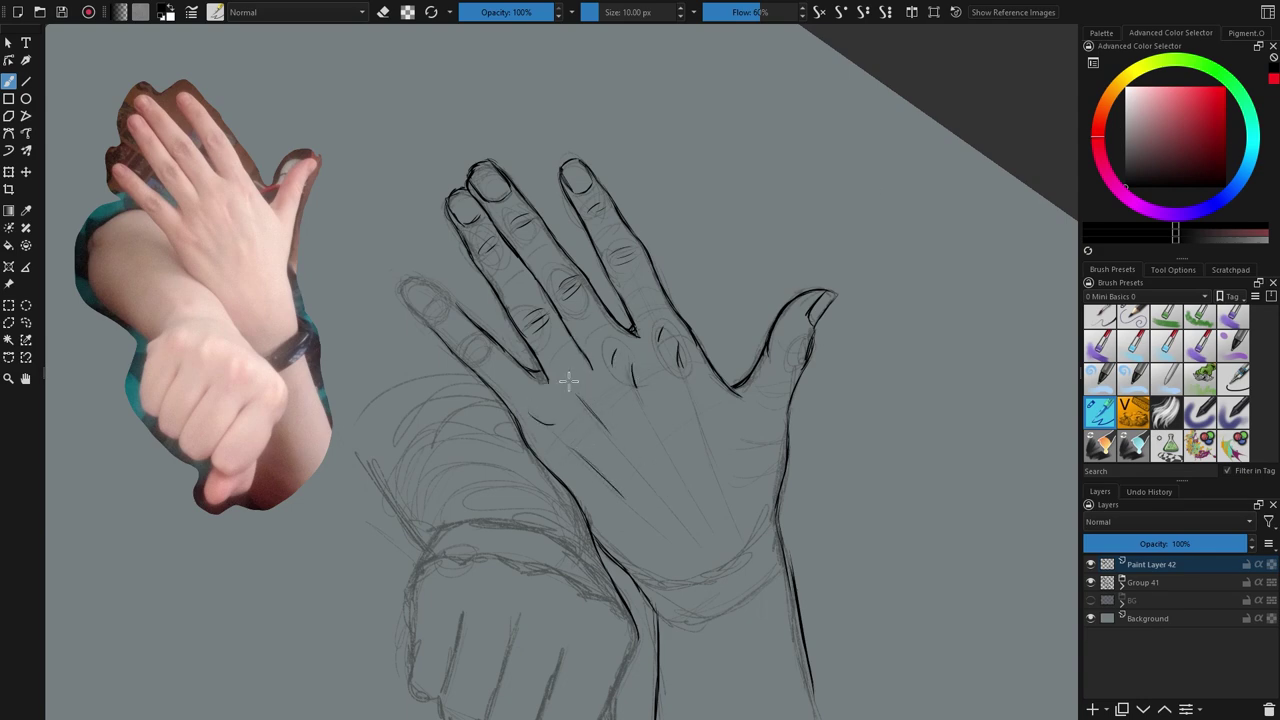
drag(690, 392, 710, 462)
mouse_move(400, 286)
mouse_down()
mouse_move(411, 305)
mouse_move(423, 280)
mouse_move(449, 294)
mouse_up()
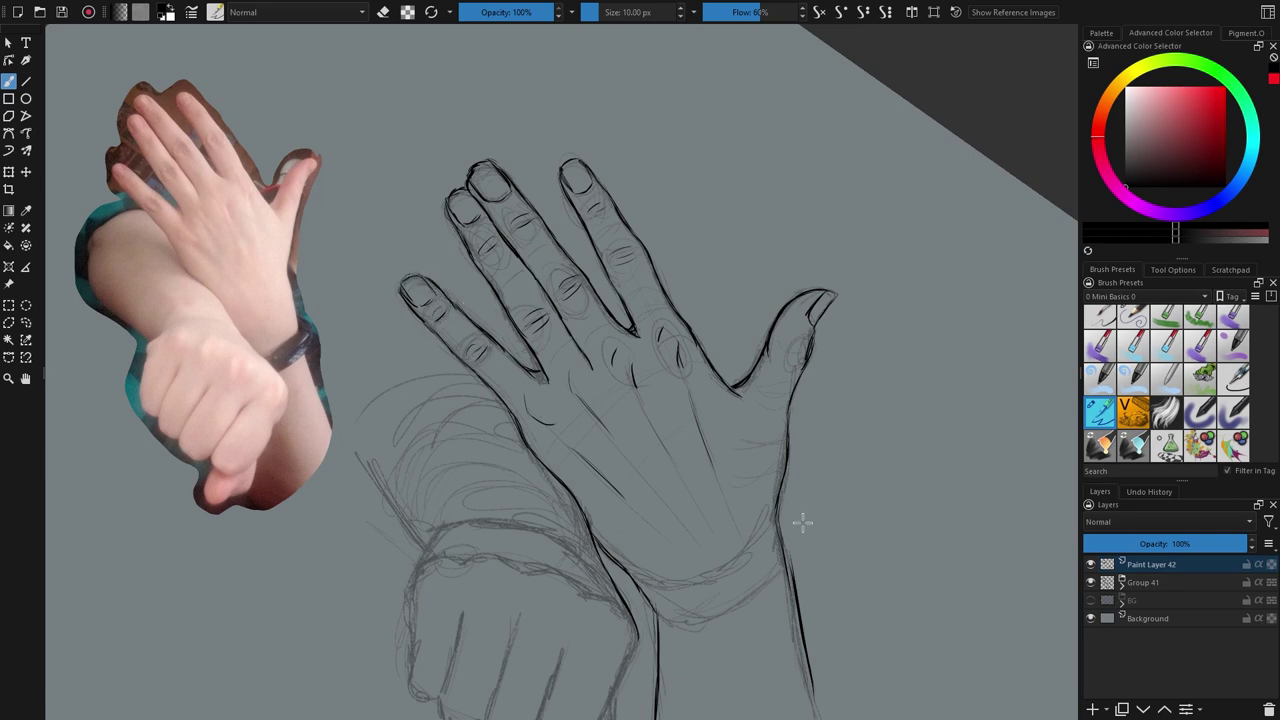
Step: Ink the wrist crease, the fist's upper edge and forearm line, and curved contour lines around both forearms
drag(537, 298, 587, 186)
drag(829, 456, 772, 497)
drag(477, 443, 461, 485)
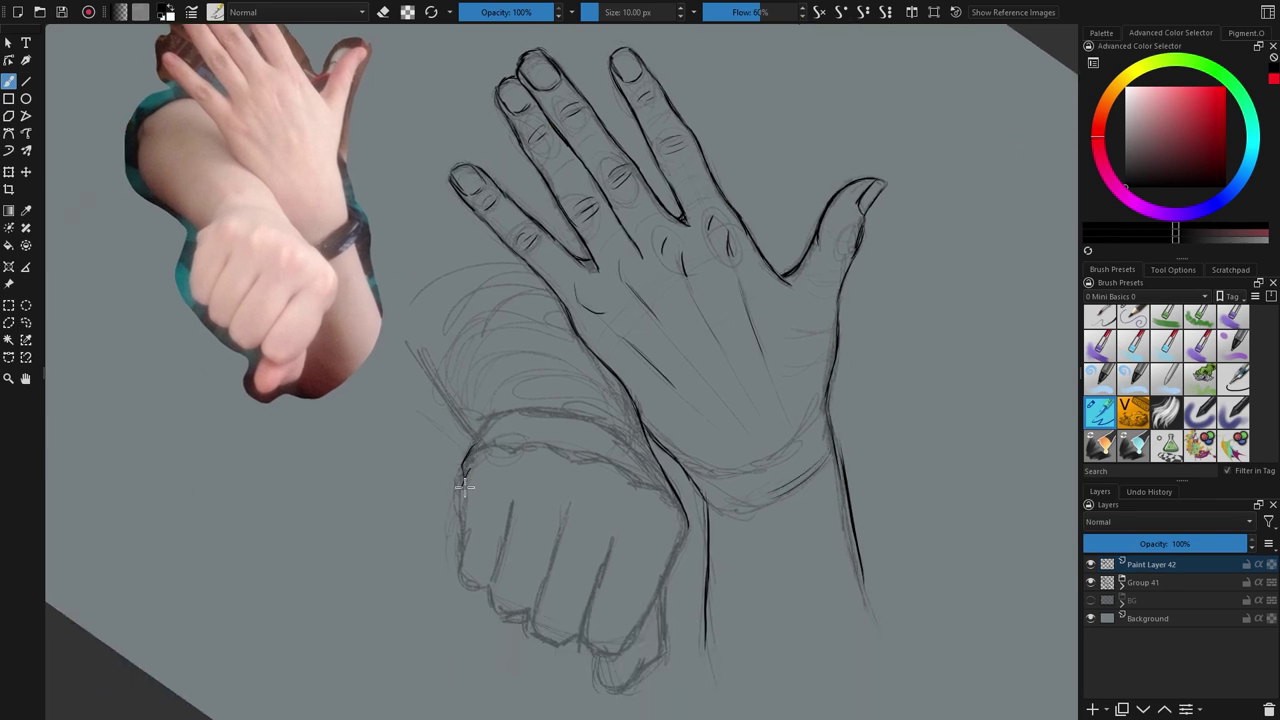
mouse_move(814, 448)
mouse_down()
mouse_move(886, 357)
mouse_move(597, 372)
mouse_move(648, 328)
mouse_up()
drag(470, 393, 588, 413)
drag(563, 372, 602, 298)
drag(537, 278, 512, 394)
drag(809, 301, 855, 214)
drag(862, 337, 932, 250)
drag(910, 384, 990, 284)
Step: Ink the fist's finger separations, outer outline, thumb and knuckle bumps
drag(760, 382, 802, 476)
drag(703, 400, 752, 485)
drag(661, 430, 704, 507)
drag(912, 352, 868, 336)
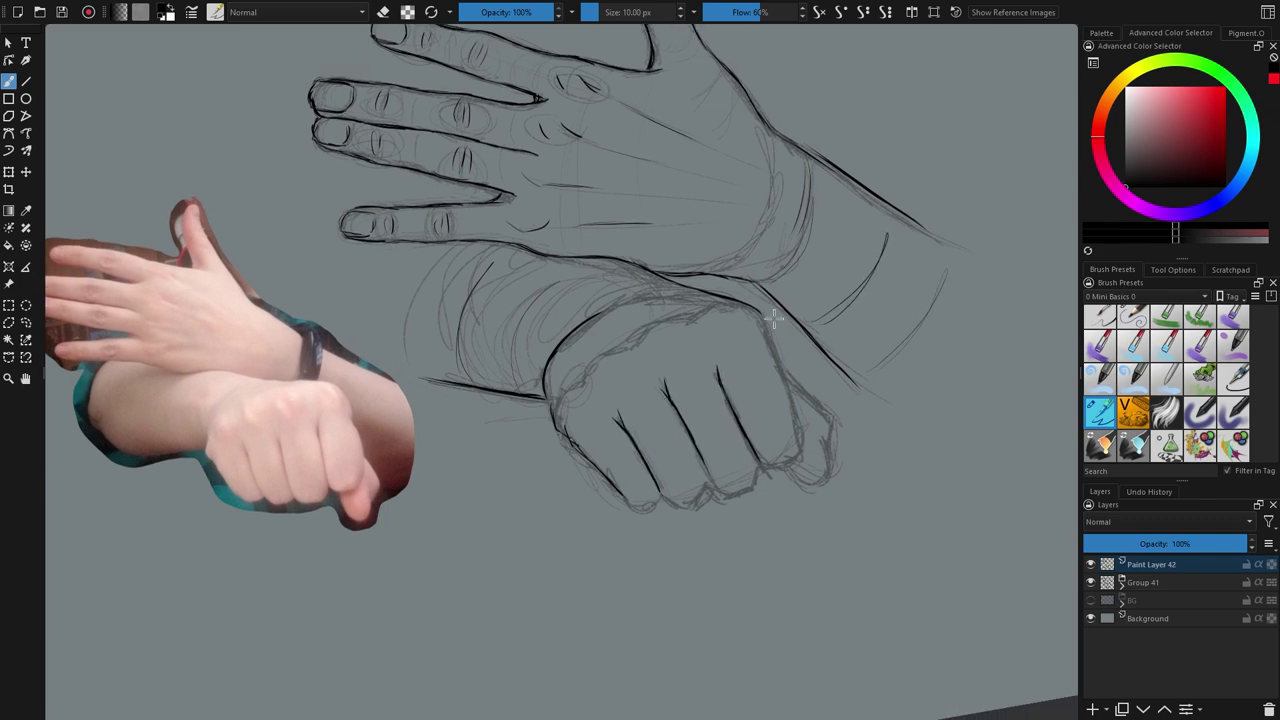
mouse_move(762, 313)
mouse_down()
mouse_move(800, 455)
mouse_move(775, 468)
mouse_move(722, 462)
mouse_move(720, 496)
mouse_move(640, 510)
mouse_up()
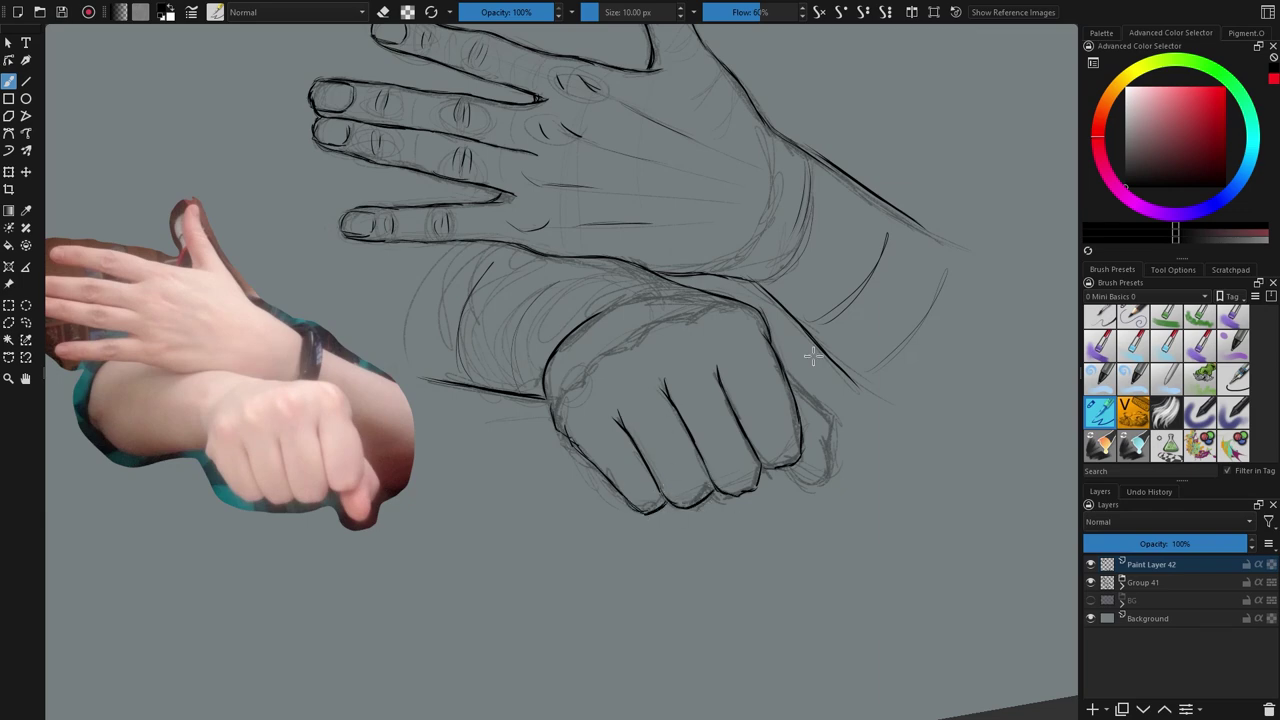
mouse_move(794, 471)
mouse_down()
mouse_move(810, 485)
mouse_move(826, 468)
mouse_move(834, 405)
mouse_move(810, 392)
mouse_move(836, 410)
mouse_up()
mouse_move(560, 406)
mouse_down()
mouse_move(656, 323)
mouse_move(740, 302)
mouse_up()
drag(668, 318, 696, 316)
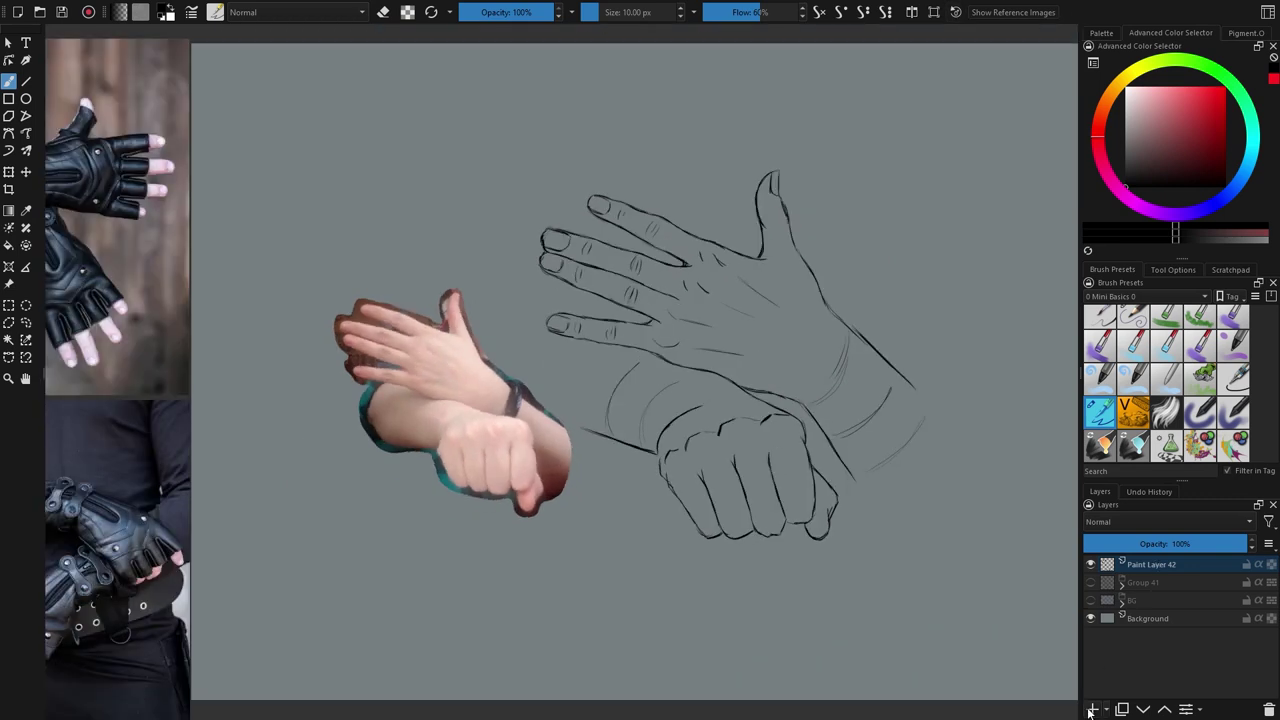
Step: Choose the 20 px sketching brush for a new paint layer above the line art and move the hand photo to the drawing's right
scroll(1185, 378, up, 1)
click(1133, 353)
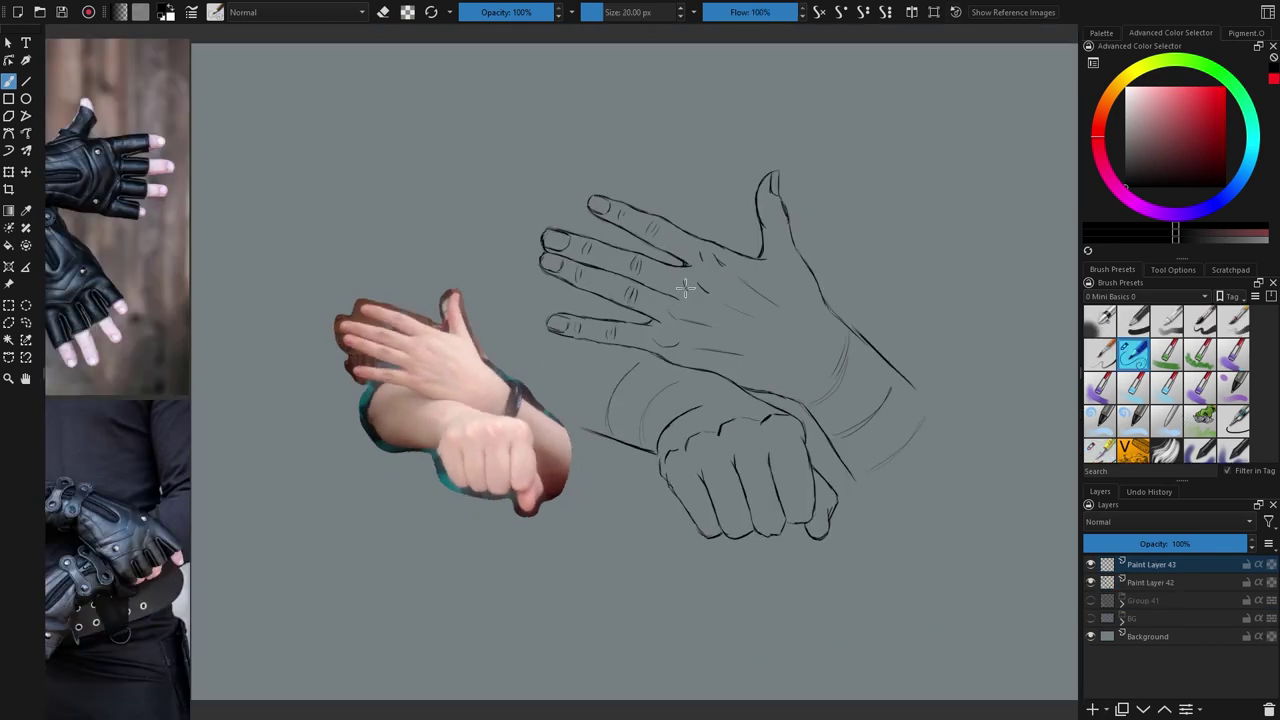
click(9, 284)
drag(382, 359, 915, 134)
Step: Place the two black fingerless-glove reference photos one above the other along the left side of the drawing
drag(174, 467, 397, 443)
click(79, 173)
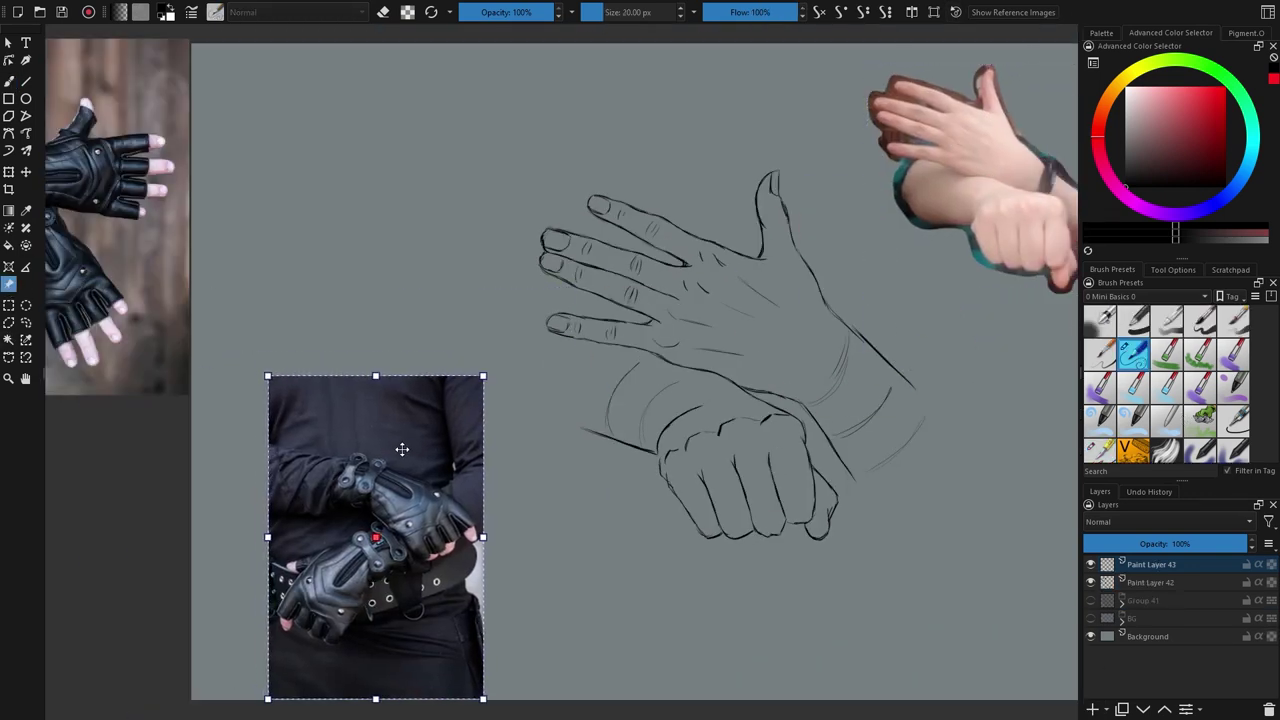
drag(79, 173, 402, 130)
drag(376, 537, 400, 527)
click(841, 308)
drag(871, 274, 798, 308)
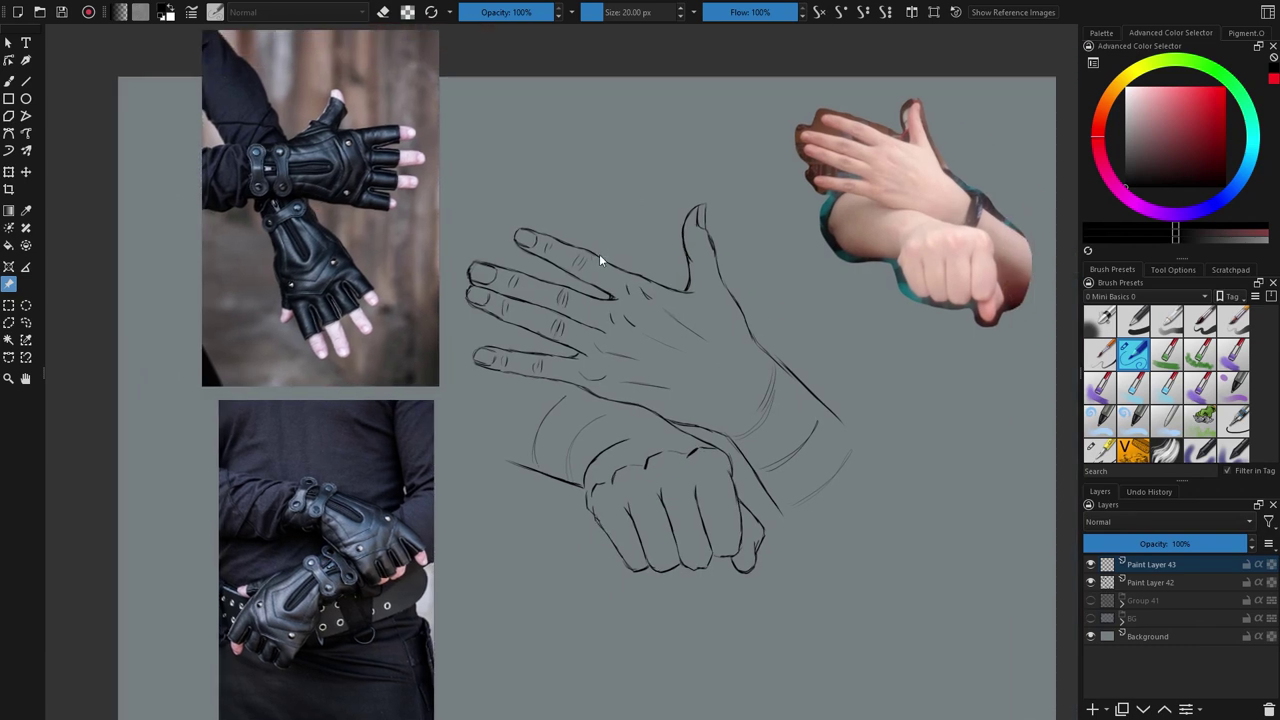
click(7, 83)
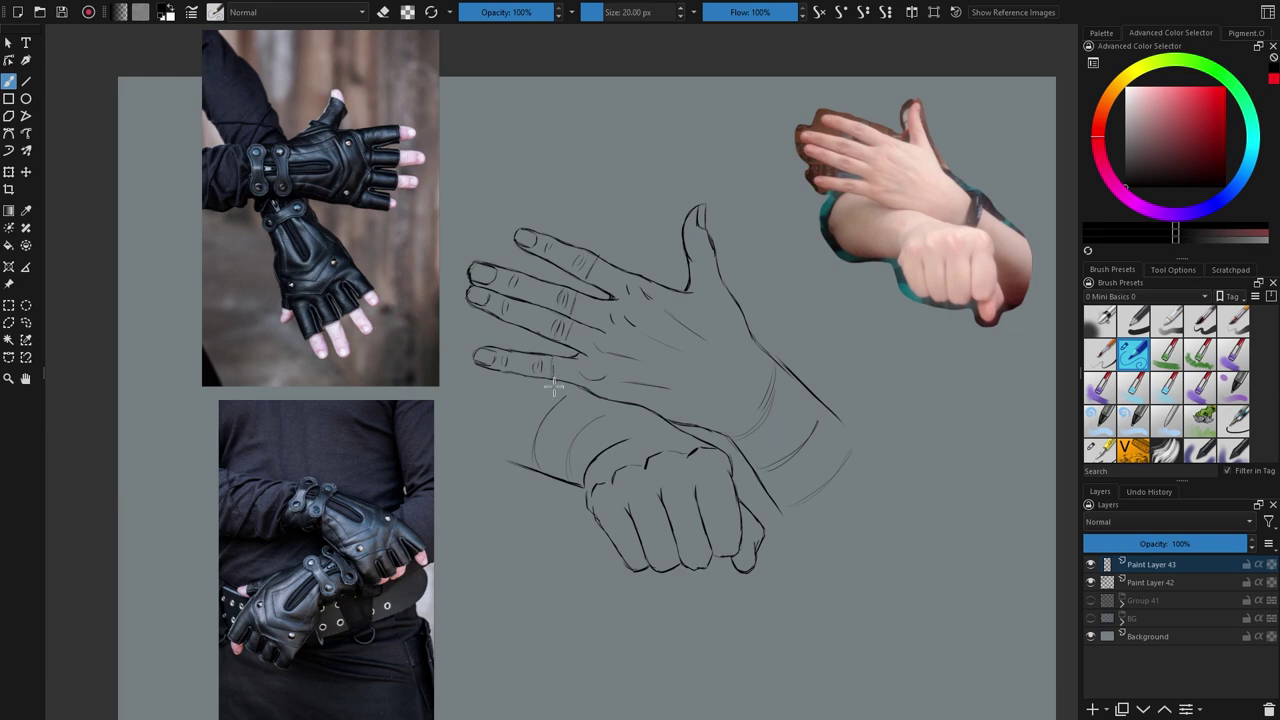
Step: Sketch light glove guide lines across the fist's fingers, its forearm and the open hand's wrist
drag(708, 534, 621, 542)
drag(562, 419, 537, 468)
drag(597, 402, 586, 416)
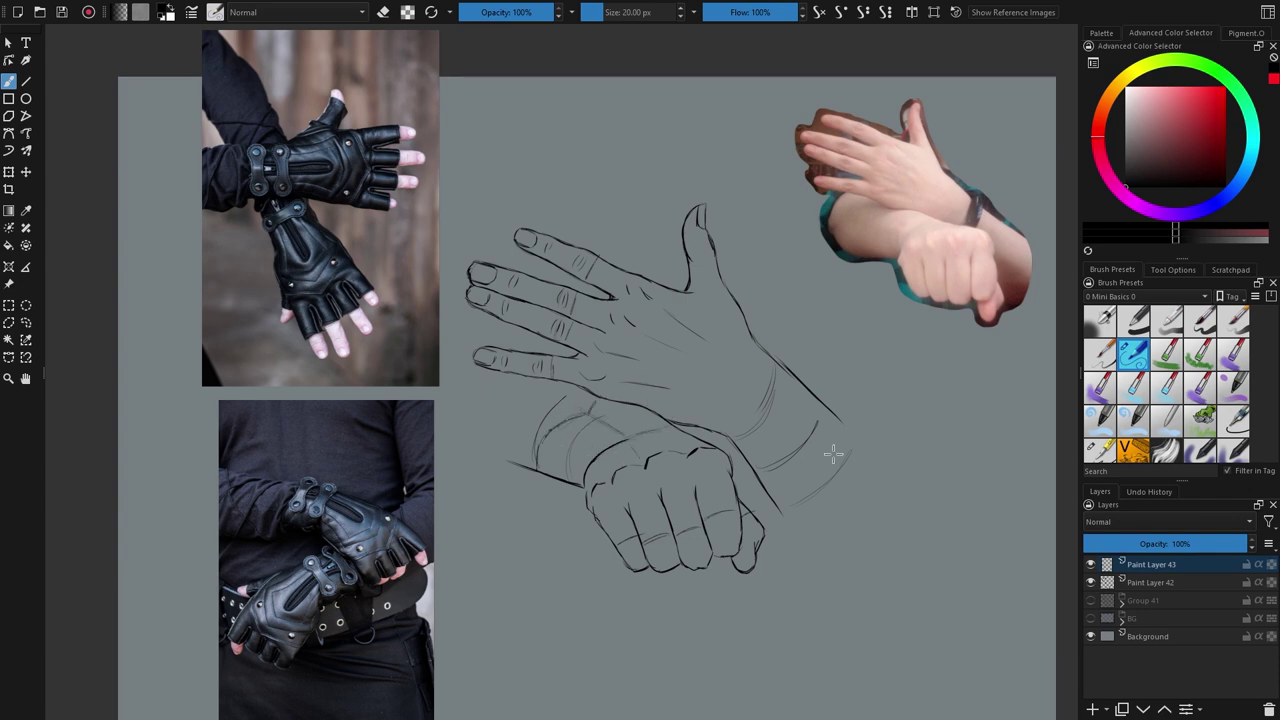
mouse_move(766, 402)
mouse_down()
mouse_move(786, 427)
mouse_move(856, 434)
mouse_move(830, 453)
mouse_move(849, 444)
mouse_move(833, 413)
mouse_move(830, 456)
mouse_move(793, 496)
mouse_up()
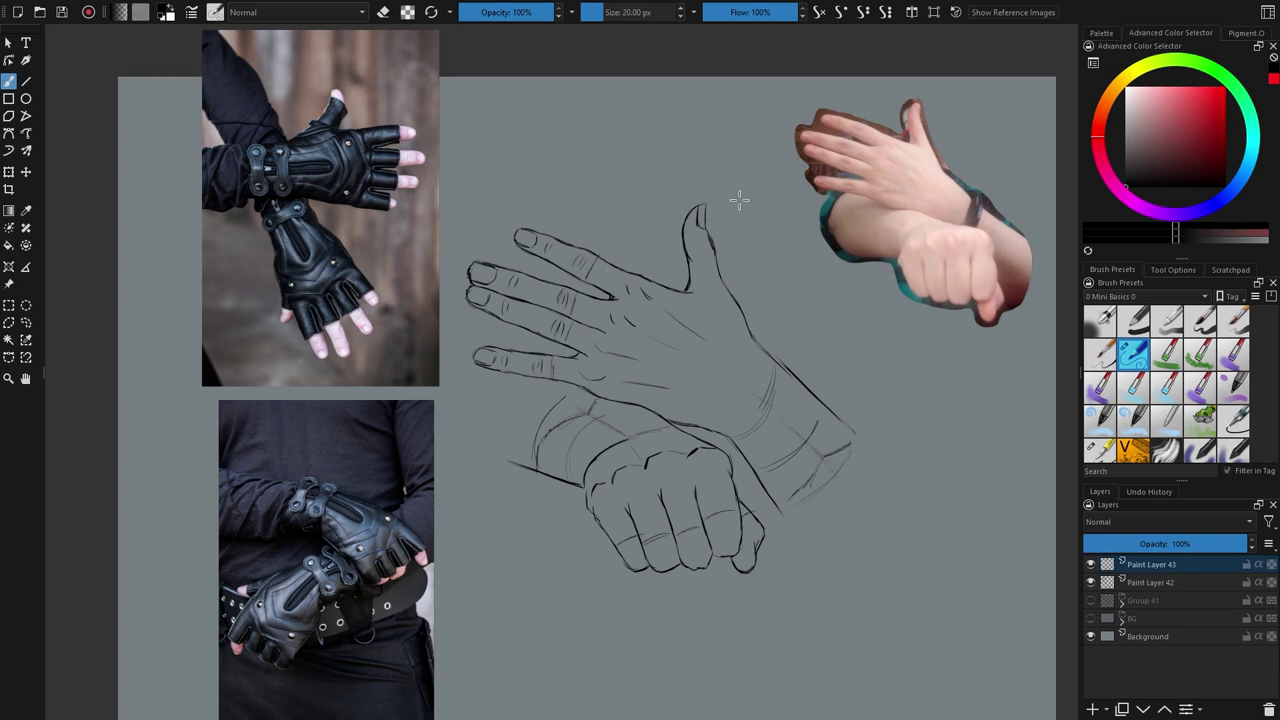
drag(595, 372, 590, 374)
key(ctrl+z)
key(ctrl+z)
key(ctrl+z)
key(ctrl+z)
Step: Sketch the glove's curved knuckle band and central panel lines on the back of the open hand
mouse_move(690, 337)
mouse_down()
mouse_move(841, 468)
mouse_move(732, 398)
mouse_move(746, 331)
mouse_move(685, 312)
mouse_move(706, 306)
mouse_move(744, 347)
mouse_move(702, 297)
mouse_move(809, 406)
mouse_move(653, 404)
mouse_move(729, 426)
mouse_move(794, 505)
mouse_up()
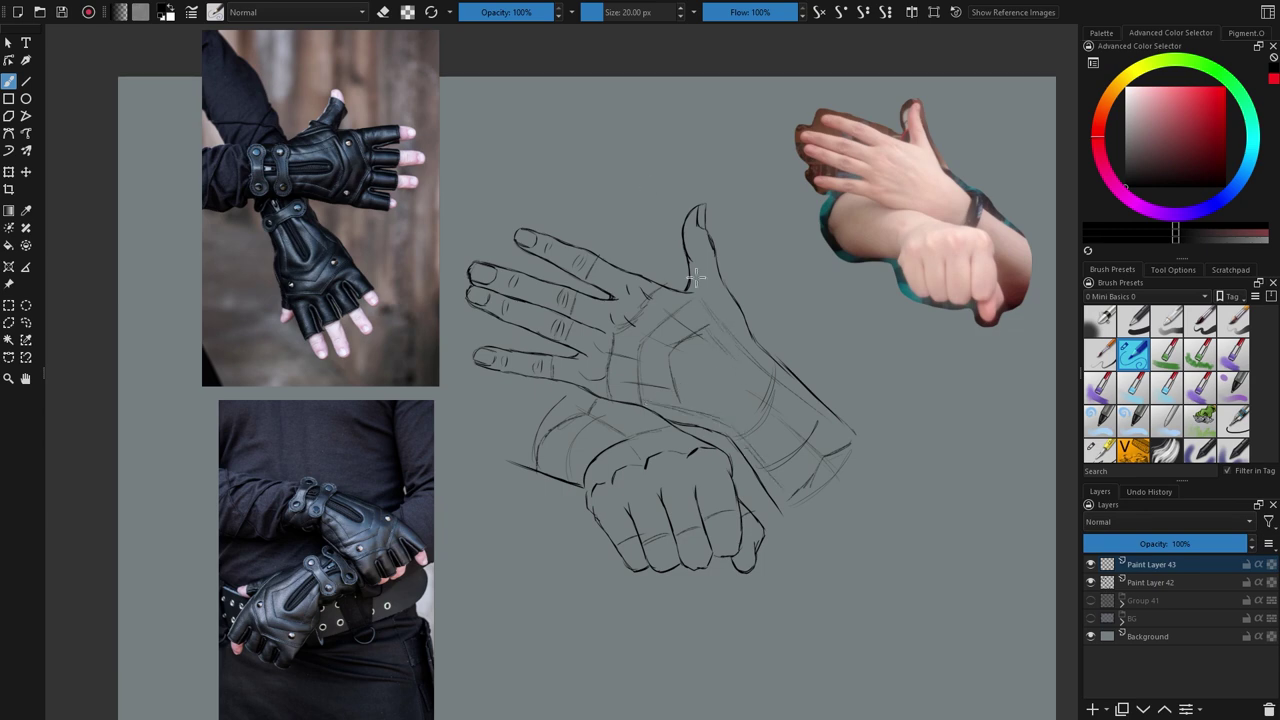
drag(684, 387, 789, 457)
click(442, 206)
click(754, 430)
Step: Sketch the glove's wrist strap and cuff edges around the open hand's forearm
mouse_move(742, 386)
mouse_down()
mouse_move(822, 444)
mouse_move(773, 475)
mouse_move(794, 476)
mouse_up()
mouse_move(838, 419)
mouse_down()
mouse_move(792, 490)
mouse_move(771, 483)
mouse_move(845, 427)
mouse_move(825, 416)
mouse_move(789, 458)
mouse_move(842, 454)
mouse_move(865, 437)
mouse_move(784, 508)
mouse_up()
drag(727, 430, 792, 522)
drag(878, 454, 849, 422)
mouse_move(766, 340)
mouse_down()
mouse_move(799, 353)
mouse_move(812, 390)
mouse_move(850, 425)
mouse_up()
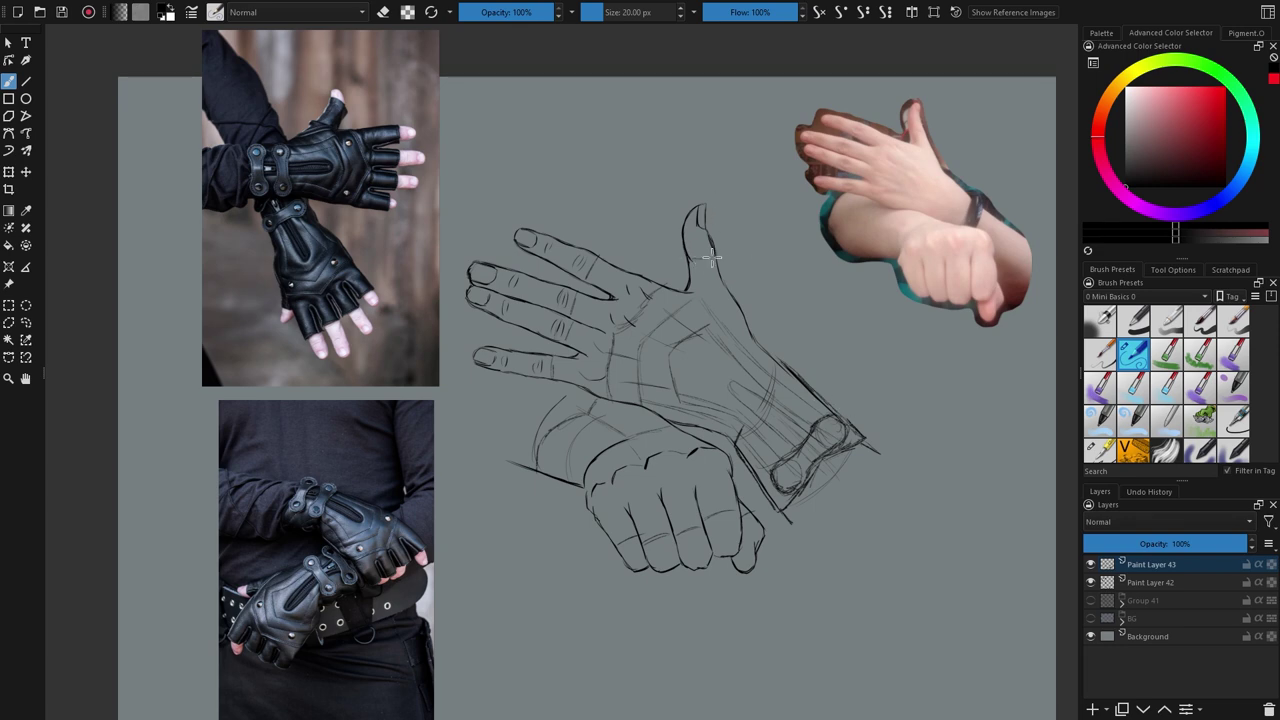
Step: Sketch the glove's outer contour along the thumb and palm and its openings around the open hand's fingers
drag(710, 235, 767, 346)
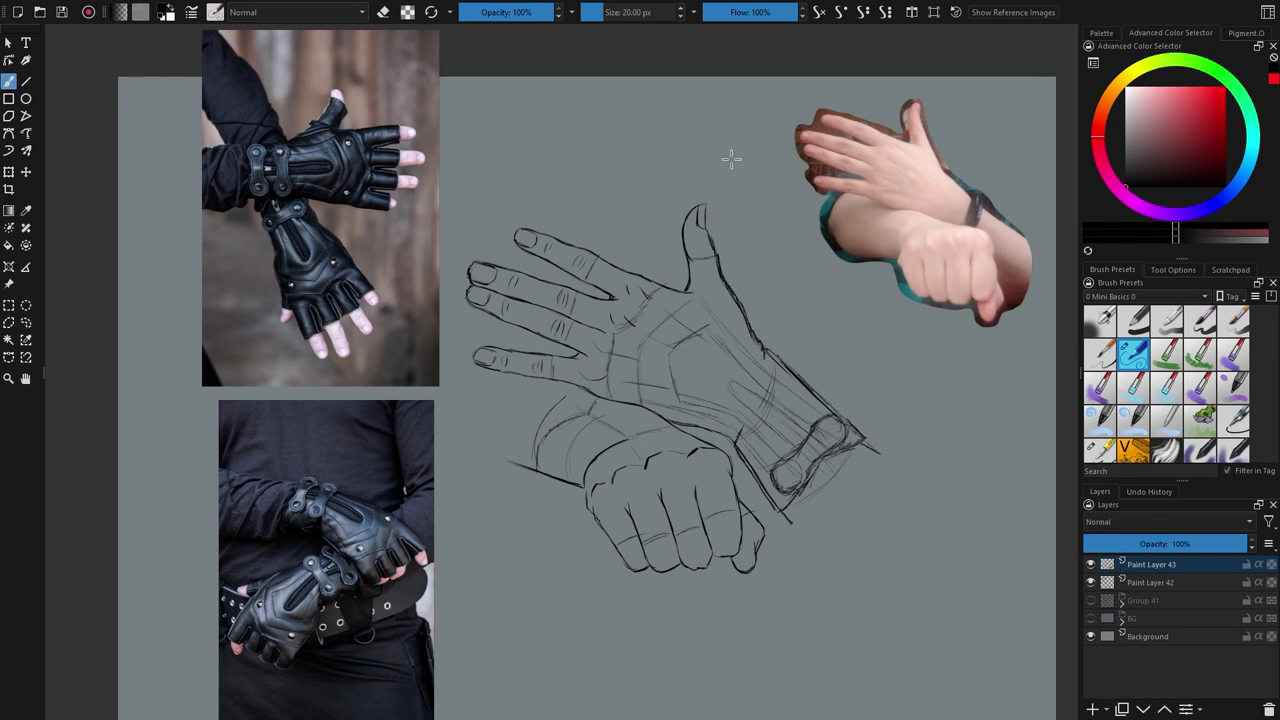
drag(600, 254, 678, 289)
drag(585, 280, 608, 298)
mouse_move(558, 382)
mouse_down()
mouse_move(615, 408)
mouse_move(660, 395)
mouse_up()
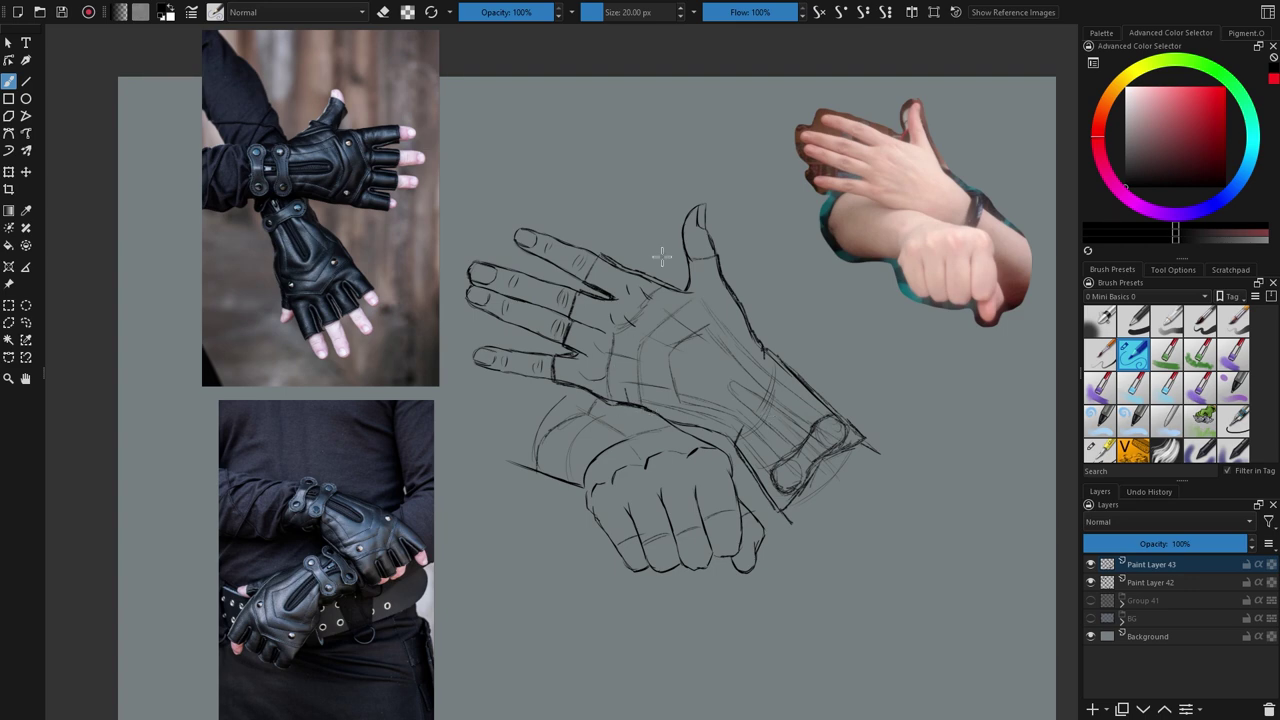
Step: Select the glove lines near the open hand's knuckles, shift them slightly, and clear the selection
click(26, 323)
drag(624, 307, 603, 298)
key(t)
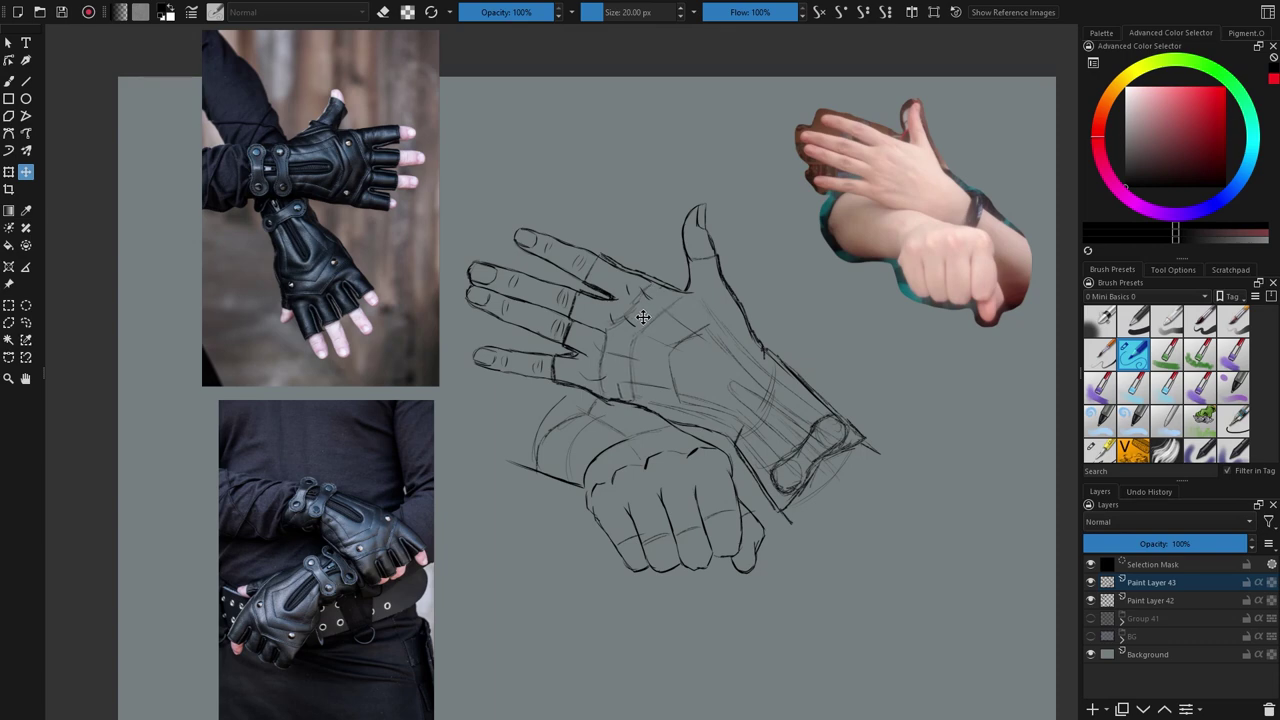
key(ctrl+shift+a)
key(b)
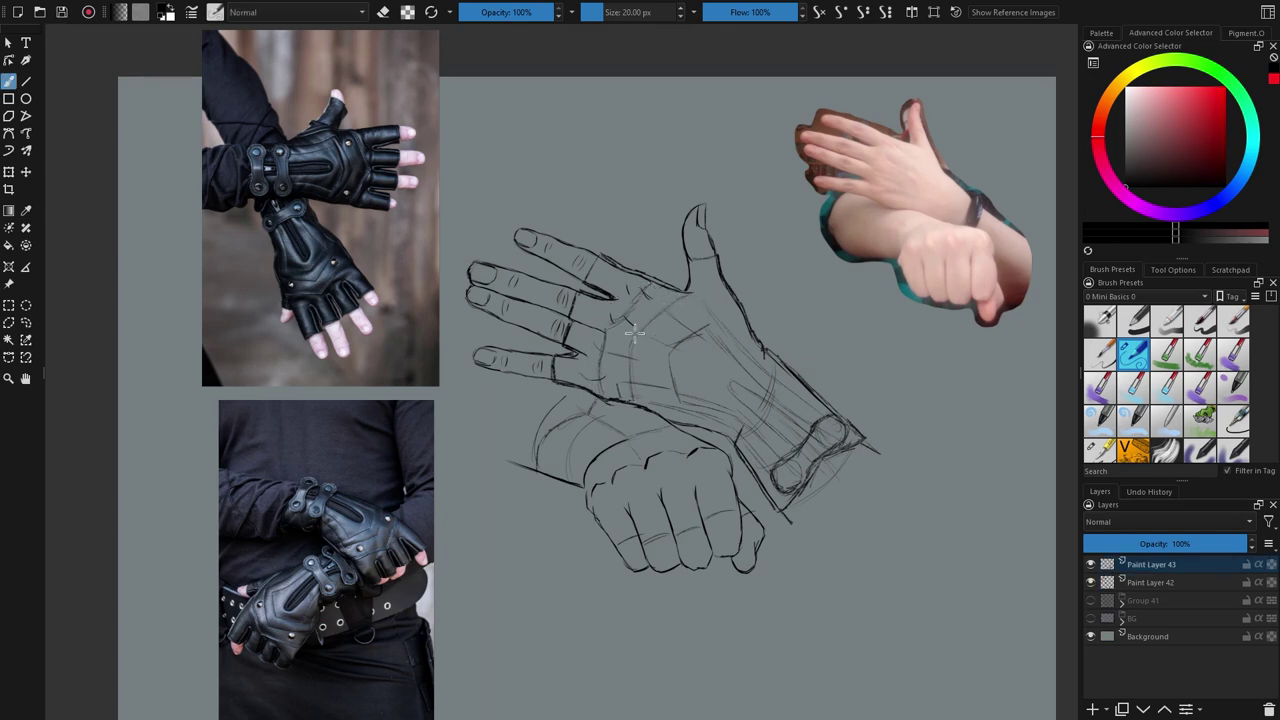
Step: Darken the glove's knuckle band and side seam on the open hand, adding a rivet at each end of the band
drag(602, 355, 606, 398)
mouse_move(612, 323)
mouse_down()
mouse_move(604, 352)
mouse_move(662, 286)
mouse_move(616, 316)
mouse_move(657, 297)
mouse_up()
mouse_move(618, 378)
mouse_down()
mouse_move(650, 404)
mouse_move(728, 420)
mouse_up()
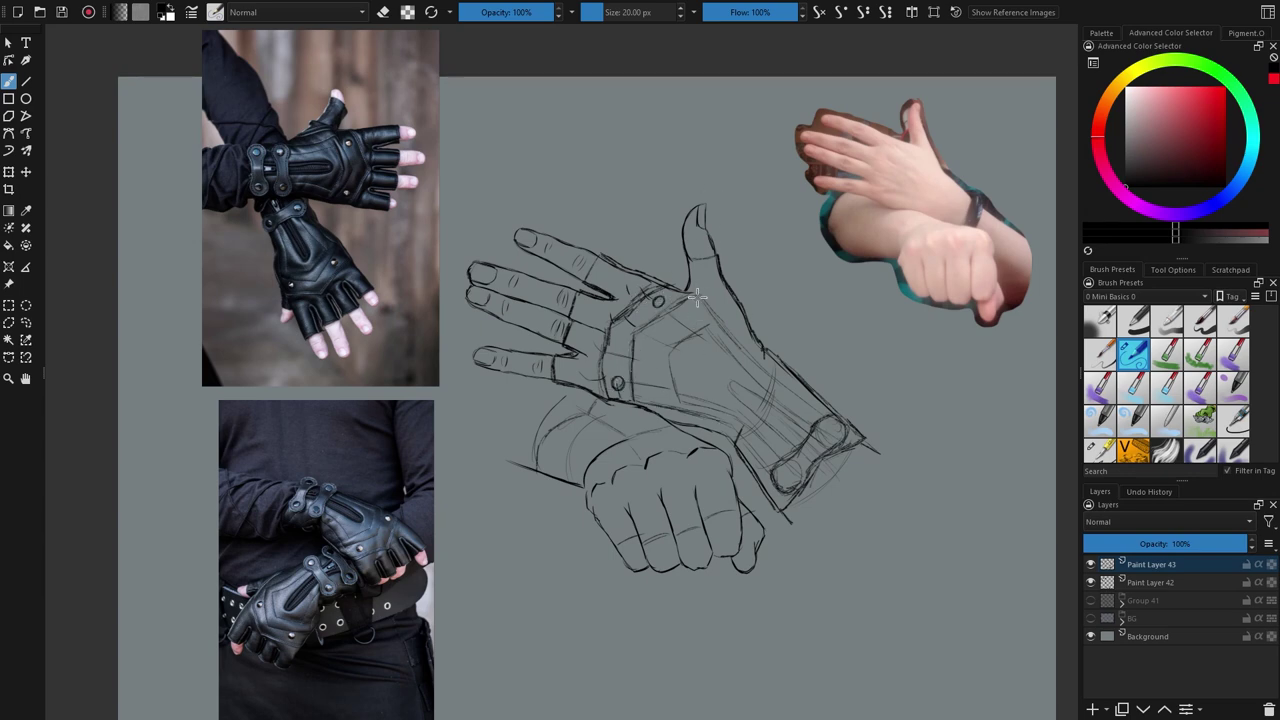
Step: Define the glove's central panel and slot on the back of the open hand and draw two round rivets on the wrist strap
drag(705, 325, 805, 420)
mouse_move(732, 382)
mouse_down()
mouse_move(763, 407)
mouse_move(798, 404)
mouse_up()
drag(792, 470, 786, 482)
drag(836, 424, 830, 436)
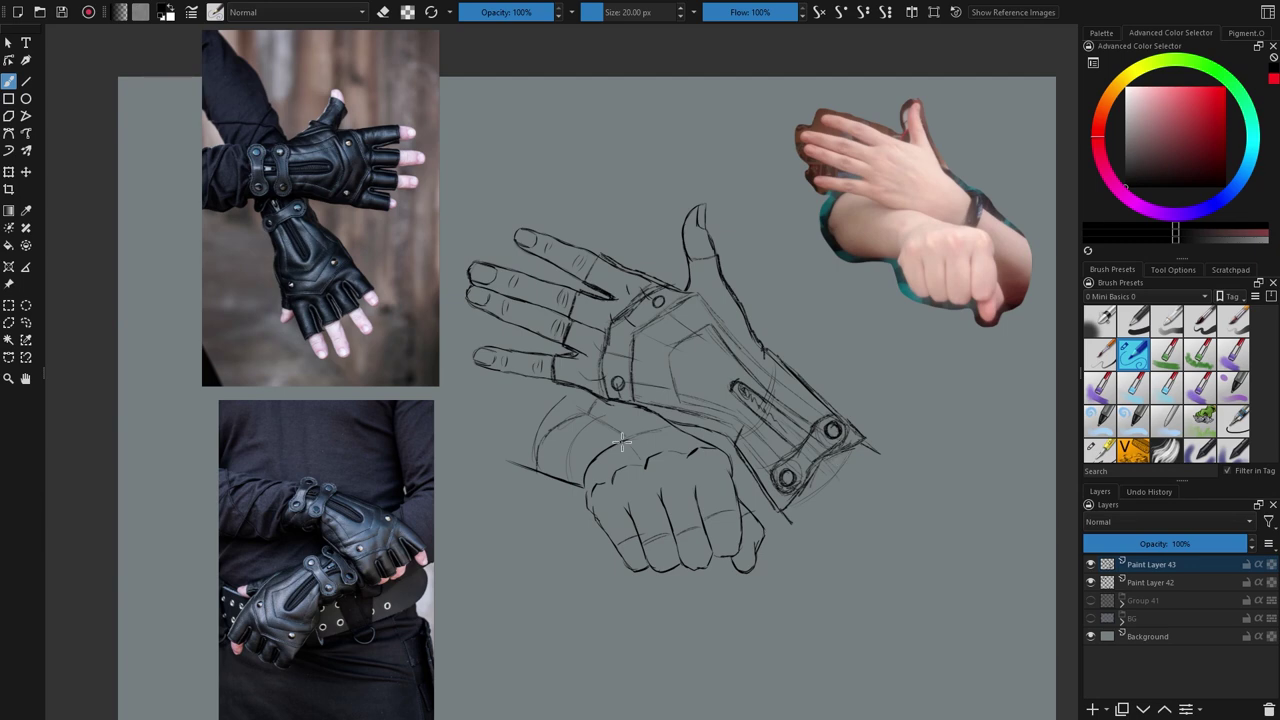
Step: Sketch the riveted strap on the fist's forearm and the glove edge across the fist's fingers and thumb
mouse_move(594, 410)
mouse_down()
mouse_move(574, 460)
mouse_move(572, 431)
mouse_move(555, 423)
mouse_move(583, 441)
mouse_move(599, 403)
mouse_move(634, 418)
mouse_move(596, 442)
mouse_up()
mouse_move(630, 402)
mouse_down()
mouse_move(564, 462)
mouse_move(591, 417)
mouse_move(560, 428)
mouse_move(530, 476)
mouse_move(585, 488)
mouse_move(616, 554)
mouse_up()
mouse_move(622, 500)
mouse_down()
mouse_move(640, 552)
mouse_move(712, 520)
mouse_move(712, 540)
mouse_move(750, 502)
mouse_move(756, 516)
mouse_up()
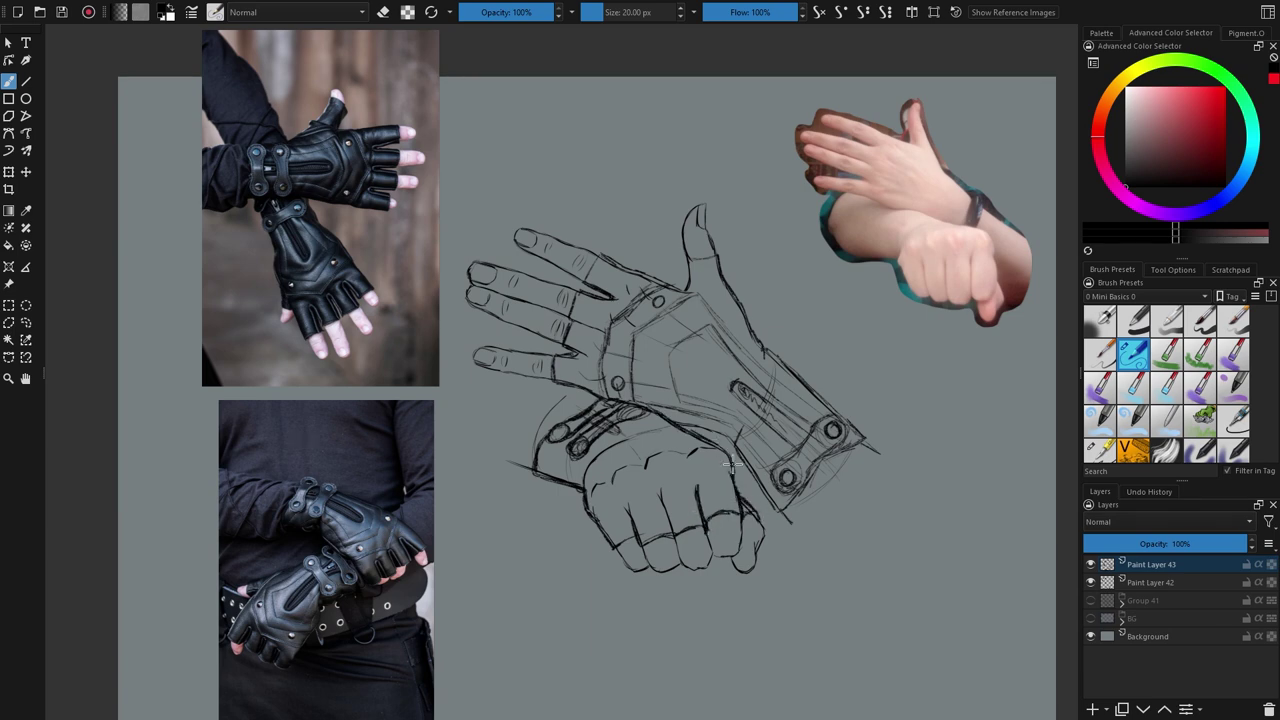
Step: Sketch a rivet at each side of the fist's back, adjust the wrist-side one with a transform, and clear the selection
drag(591, 477, 601, 478)
drag(683, 439, 696, 440)
click(25, 324)
click(9, 172)
drag(614, 475, 620, 452)
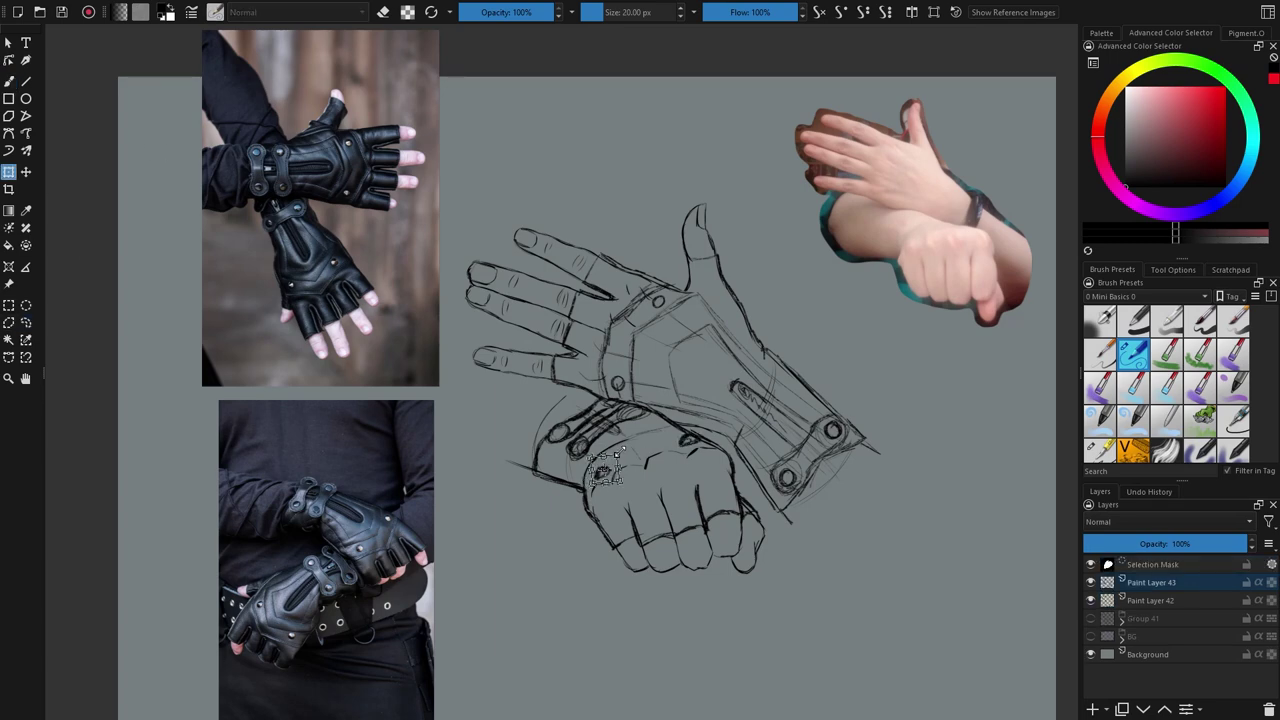
key(ctrl+shift+a)
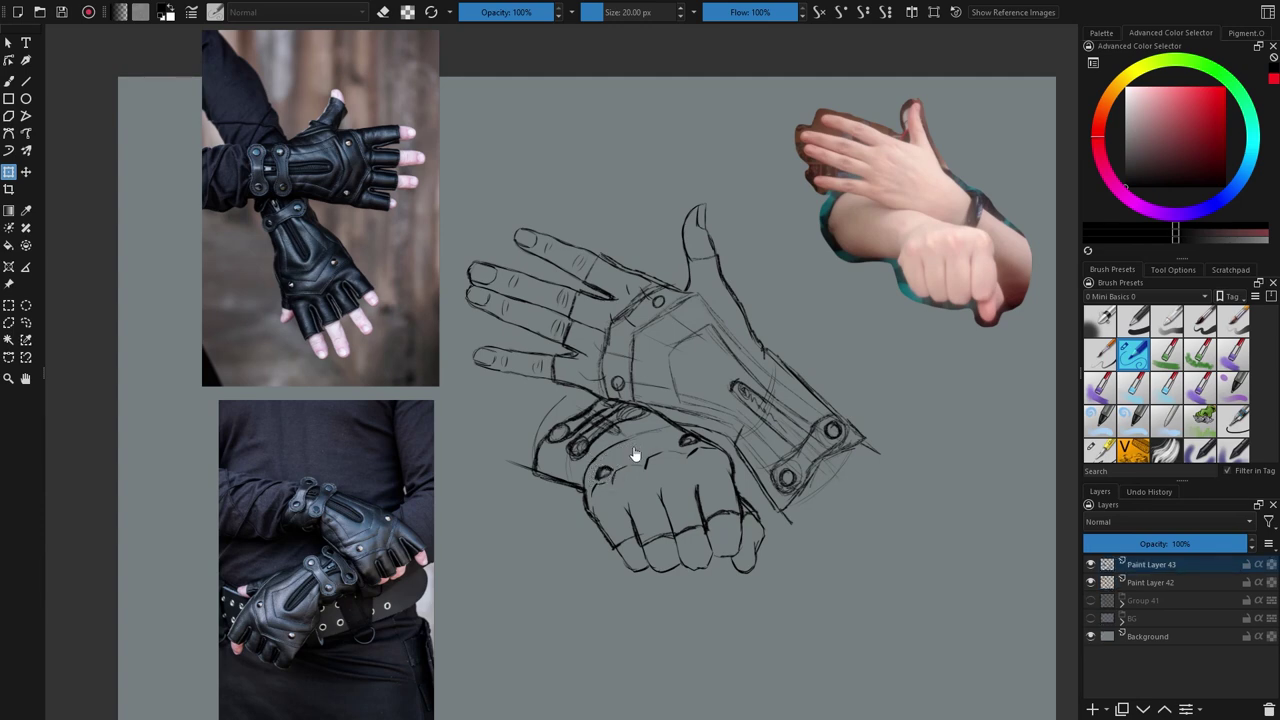
Step: Check the glove sketch without the hand line art and add the missing edges at the open hand's thumb and finger openings
click(1091, 582)
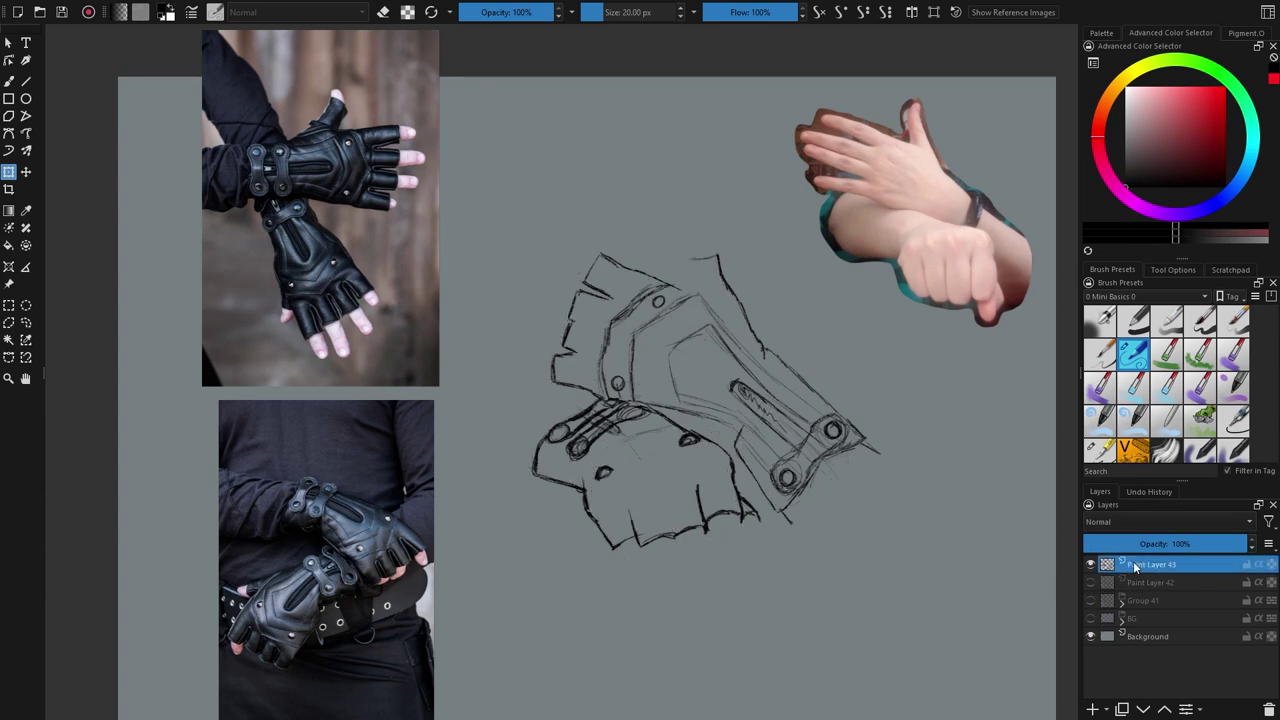
click(1091, 582)
key(b)
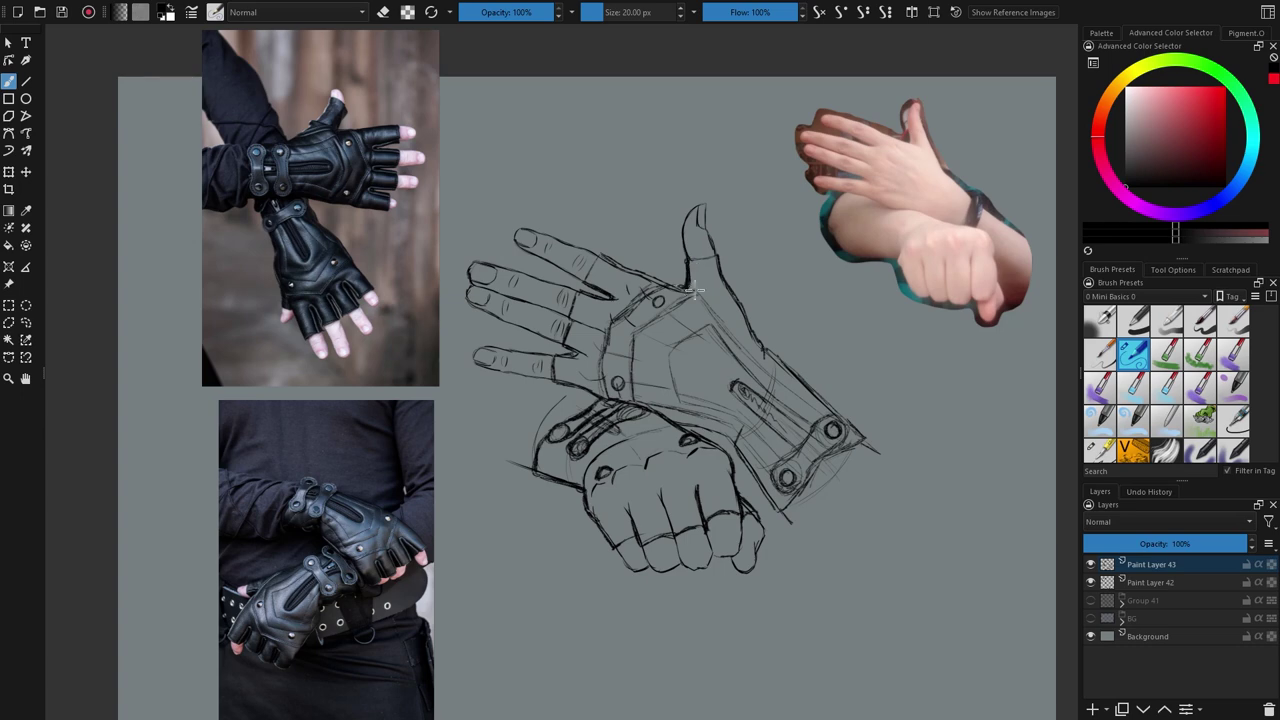
drag(598, 256, 572, 322)
Step: Hide Paint Layer 42, fade the glove sketch to 50% opacity, and add a new layer above it with the 10 px inking brush
click(1090, 582)
click(1163, 543)
click(1092, 709)
click(1101, 452)
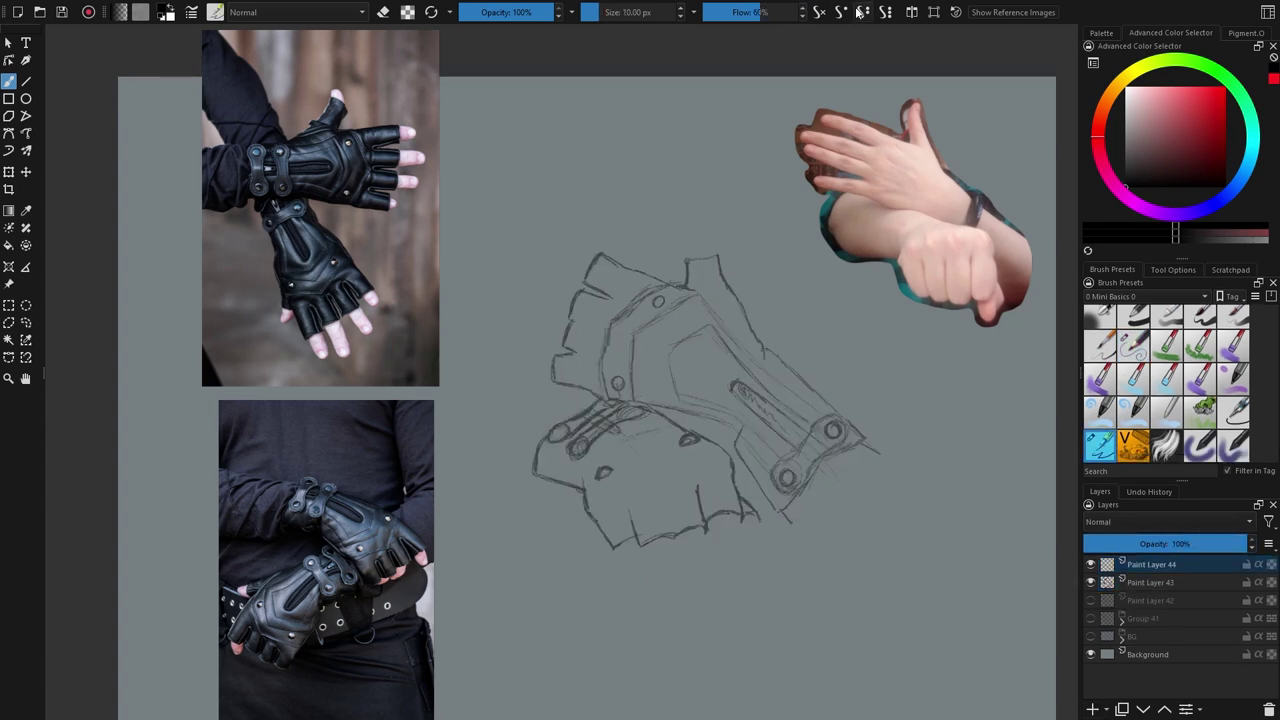
click(1165, 543)
Step: Show the hand line art again at reduced opacity and ink the glove's thumb opening and thumb-side edge on a new layer
scroll(823, 407, up, 2)
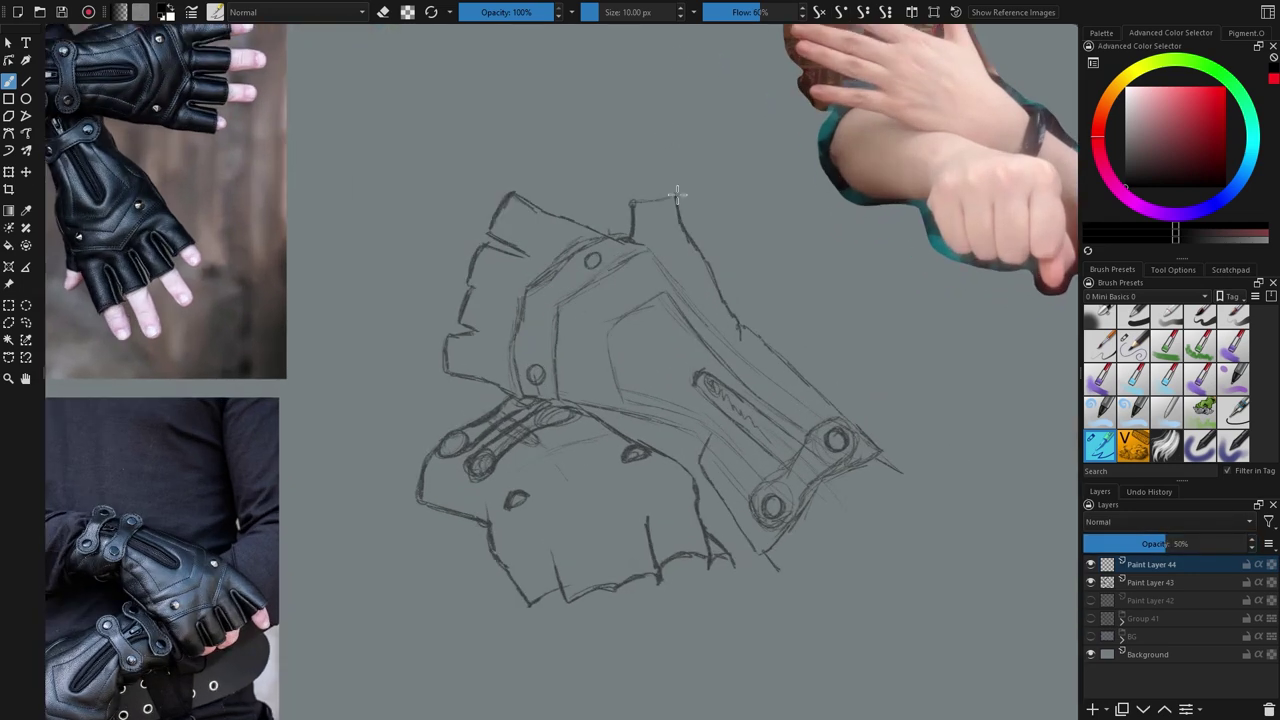
click(1090, 600)
click(1150, 600)
click(1165, 543)
click(1168, 565)
mouse_move(632, 203)
mouse_down()
mouse_move(630, 236)
mouse_move(670, 195)
mouse_move(682, 205)
mouse_move(734, 316)
mouse_move(828, 377)
mouse_up()
click(1092, 709)
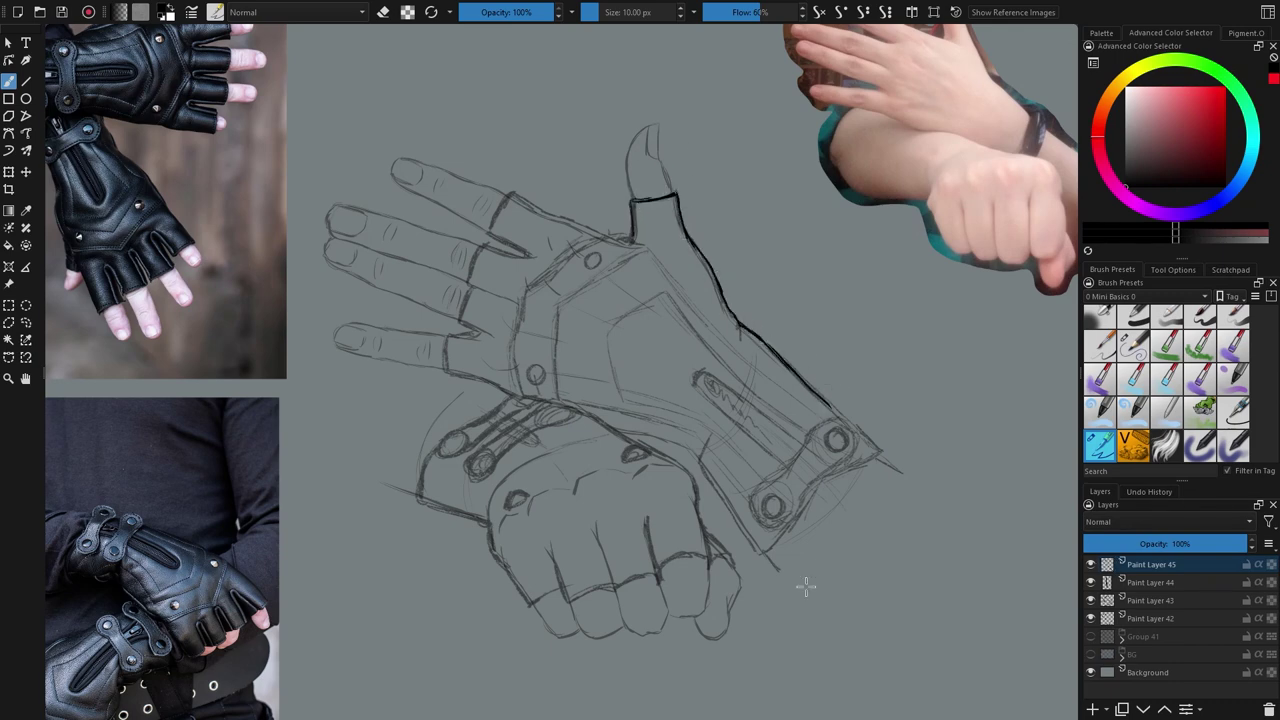
Step: Ink the two rivets on the fist and the two rivets on the open hand's knuckle band
mouse_move(505, 502)
mouse_down()
mouse_move(527, 494)
mouse_move(518, 504)
mouse_up()
drag(622, 458, 652, 456)
drag(535, 362, 534, 384)
drag(588, 250, 596, 268)
Step: Ink the open hand's finger openings and the gaps between them, plus the glove's little-finger edge down to the wrist
drag(514, 190, 472, 275)
mouse_move(468, 290)
mouse_down()
mouse_move(474, 247)
mouse_move(469, 283)
mouse_move(523, 305)
mouse_up()
drag(490, 242, 538, 256)
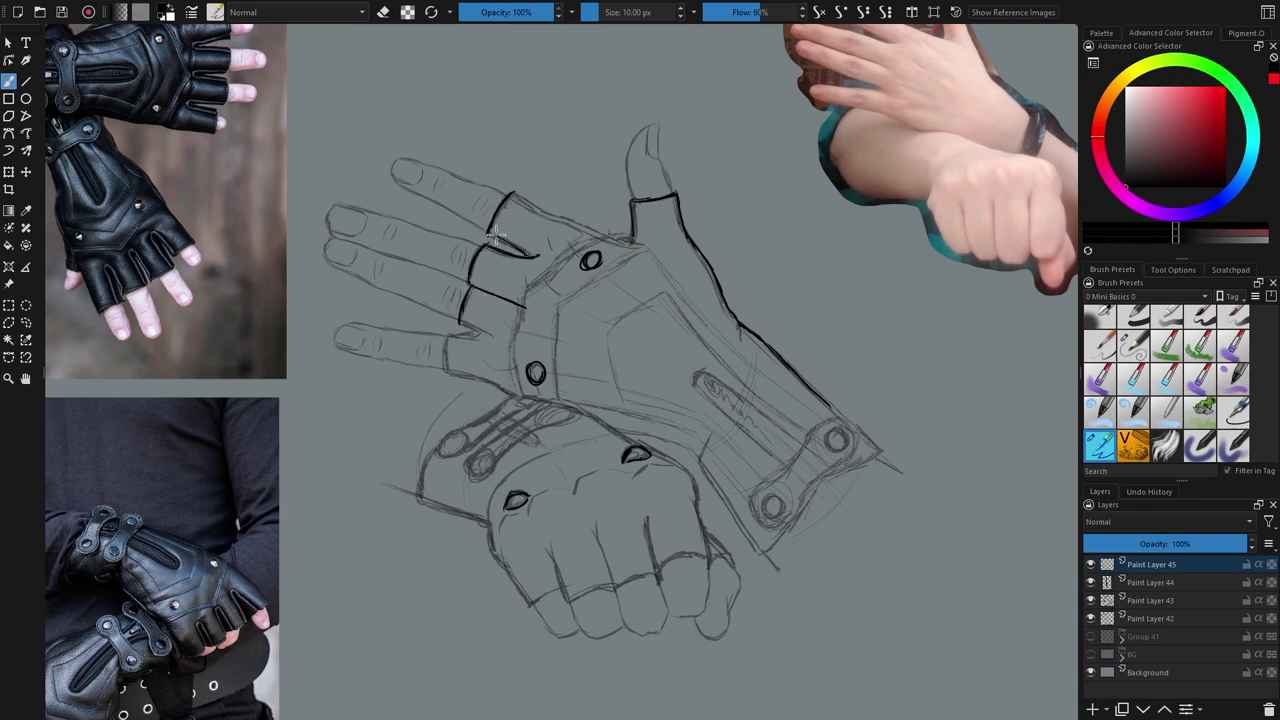
mouse_move(446, 336)
mouse_down()
mouse_move(444, 372)
mouse_move(492, 336)
mouse_up()
drag(448, 362, 532, 398)
mouse_move(888, 412)
mouse_down()
mouse_move(706, 420)
mouse_move(634, 297)
mouse_up()
mouse_move(482, 316)
mouse_down()
mouse_move(532, 376)
mouse_move(531, 493)
mouse_up()
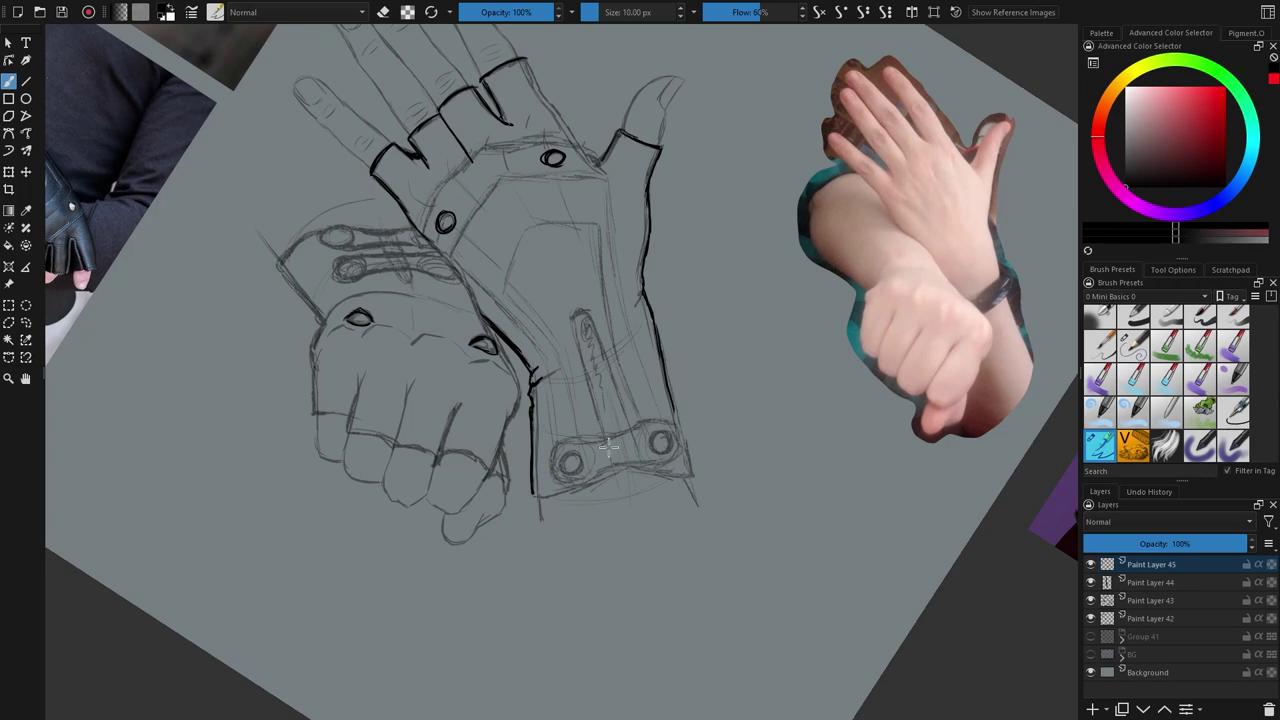
Step: Ink the open hand's cuff hem, select the riveted wrist strap in the sketch, and delete both Paint Layer 44 layers
mouse_move(616, 468)
mouse_down()
mouse_move(580, 481)
mouse_move(662, 466)
mouse_move(682, 476)
mouse_move(582, 425)
mouse_up()
key(Page_Down)
key(ctrl+shift+j)
click(26, 172)
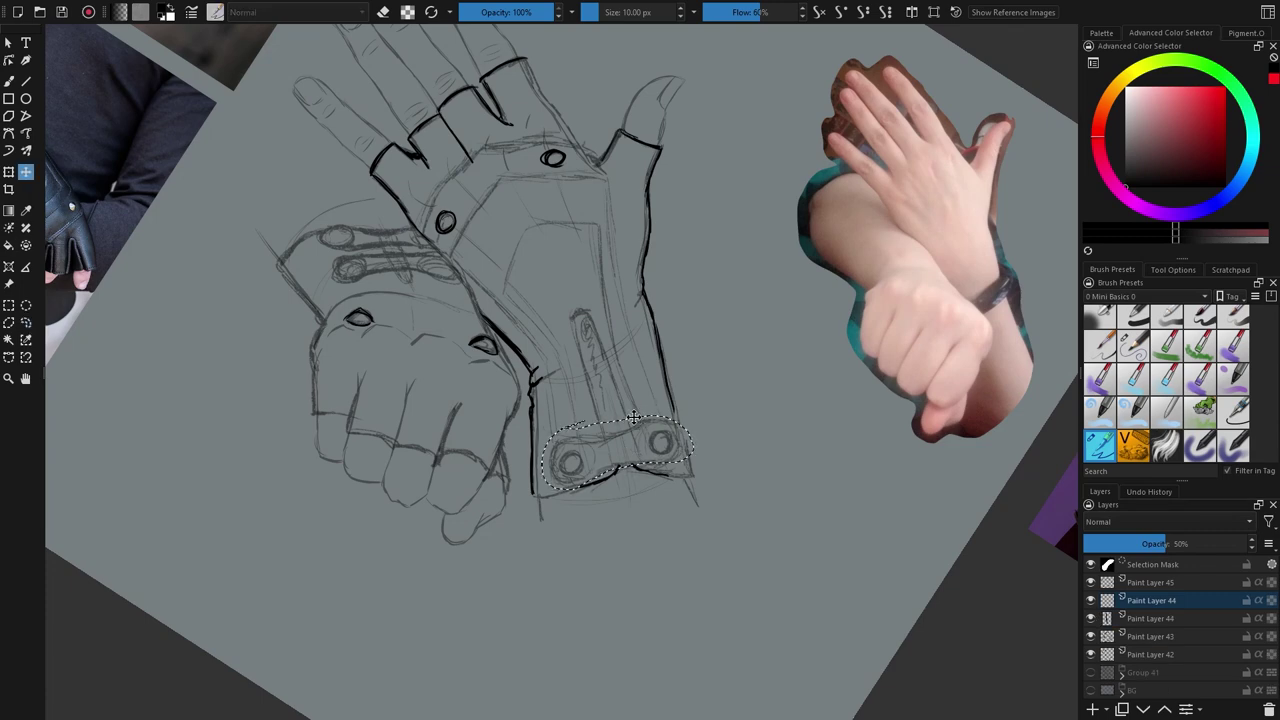
click(1150, 618)
click(1268, 709)
click(1268, 709)
Step: Copy the selected wrist strap onto its own layer, place it just above the original, and warp it to fit the wrist
key(ctrl+alt+j)
drag(628, 405, 620, 353)
click(8, 172)
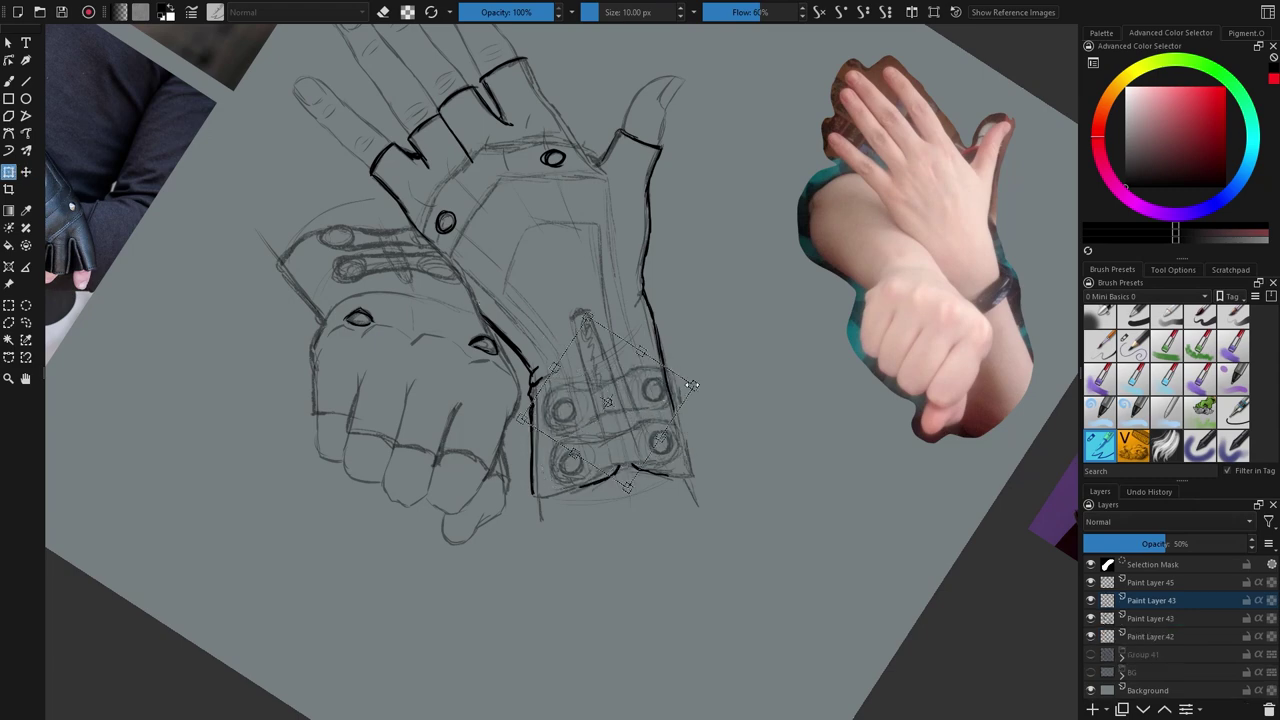
click(1156, 270)
click(1134, 323)
drag(693, 388, 694, 398)
drag(642, 351, 643, 359)
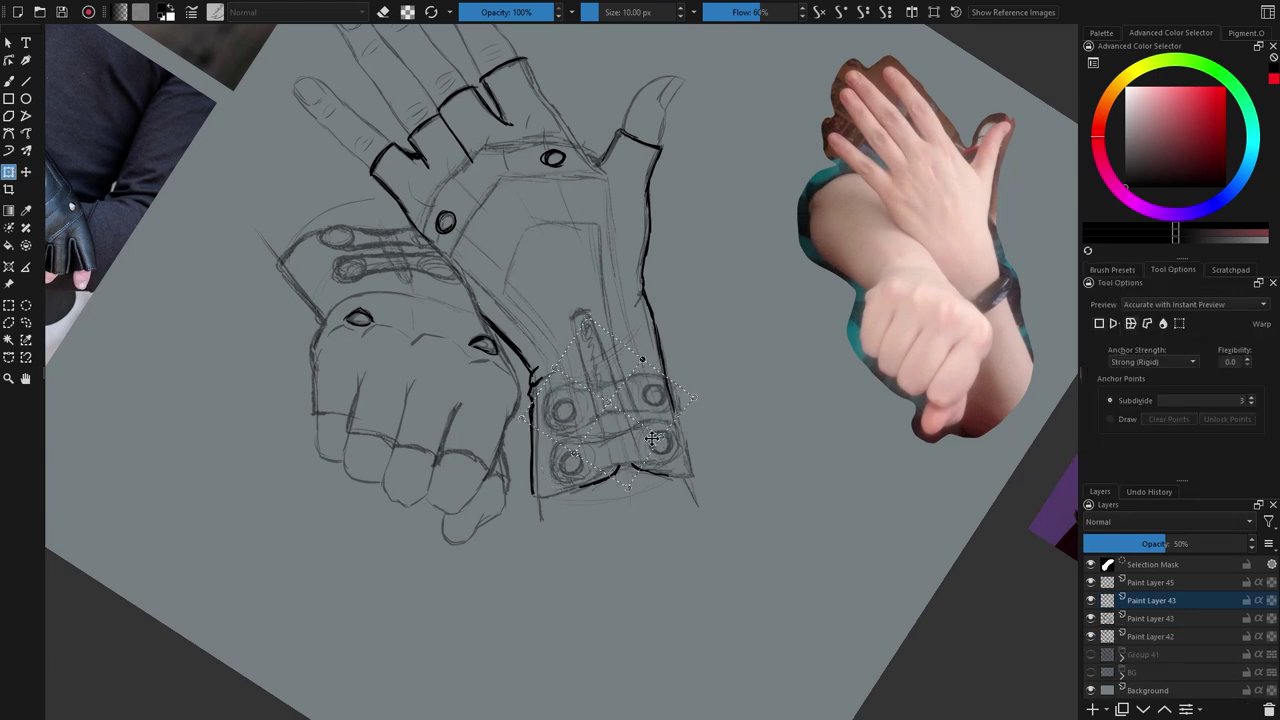
drag(608, 402, 608, 409)
mouse_move(586, 318)
mouse_down()
mouse_move(591, 333)
mouse_move(554, 372)
mouse_up()
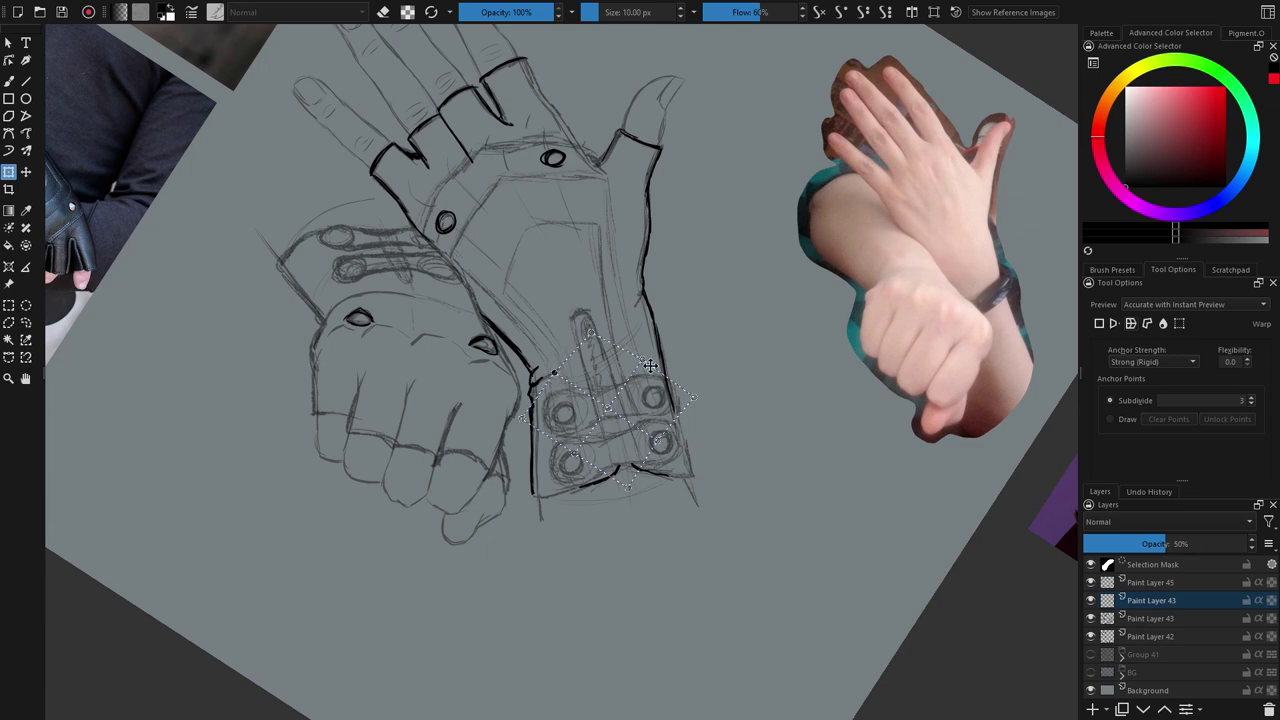
key(Return)
key(ctrl+shift+a)
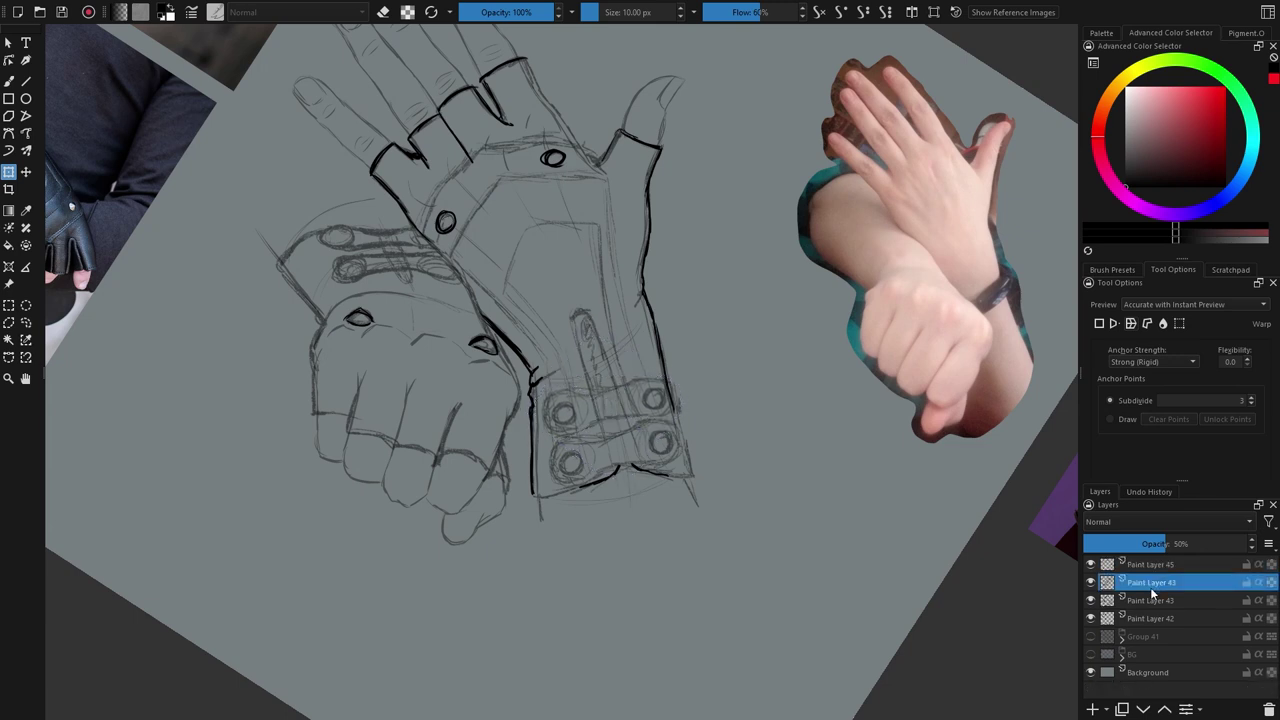
Step: Ink the upper wrist strap's outline and the rivets of both straps on Paint Layer 45
click(1151, 565)
key(b)
mouse_move(560, 396)
mouse_down()
mouse_move(545, 408)
mouse_move(550, 436)
mouse_move(666, 412)
mouse_move(672, 390)
mouse_move(598, 392)
mouse_move(648, 376)
mouse_up()
mouse_move(563, 401)
mouse_down()
mouse_move(551, 418)
mouse_move(575, 412)
mouse_up()
drag(650, 386, 652, 411)
mouse_move(565, 465)
mouse_down()
mouse_move(574, 478)
mouse_move(560, 468)
mouse_up()
mouse_move(652, 430)
mouse_down()
mouse_move(664, 452)
mouse_move(668, 436)
mouse_up()
Step: Ink the lower wrist strap, the cuff's hem and side, and the short forearm lines below the open hand's glove
mouse_move(548, 446)
mouse_down()
mouse_move(557, 482)
mouse_move(606, 474)
mouse_move(684, 446)
mouse_move(632, 428)
mouse_move(676, 422)
mouse_move(683, 458)
mouse_up()
mouse_move(610, 432)
mouse_down()
mouse_move(549, 461)
mouse_move(598, 480)
mouse_move(560, 494)
mouse_up()
drag(655, 473, 692, 477)
drag(672, 385, 702, 510)
drag(540, 498, 541, 523)
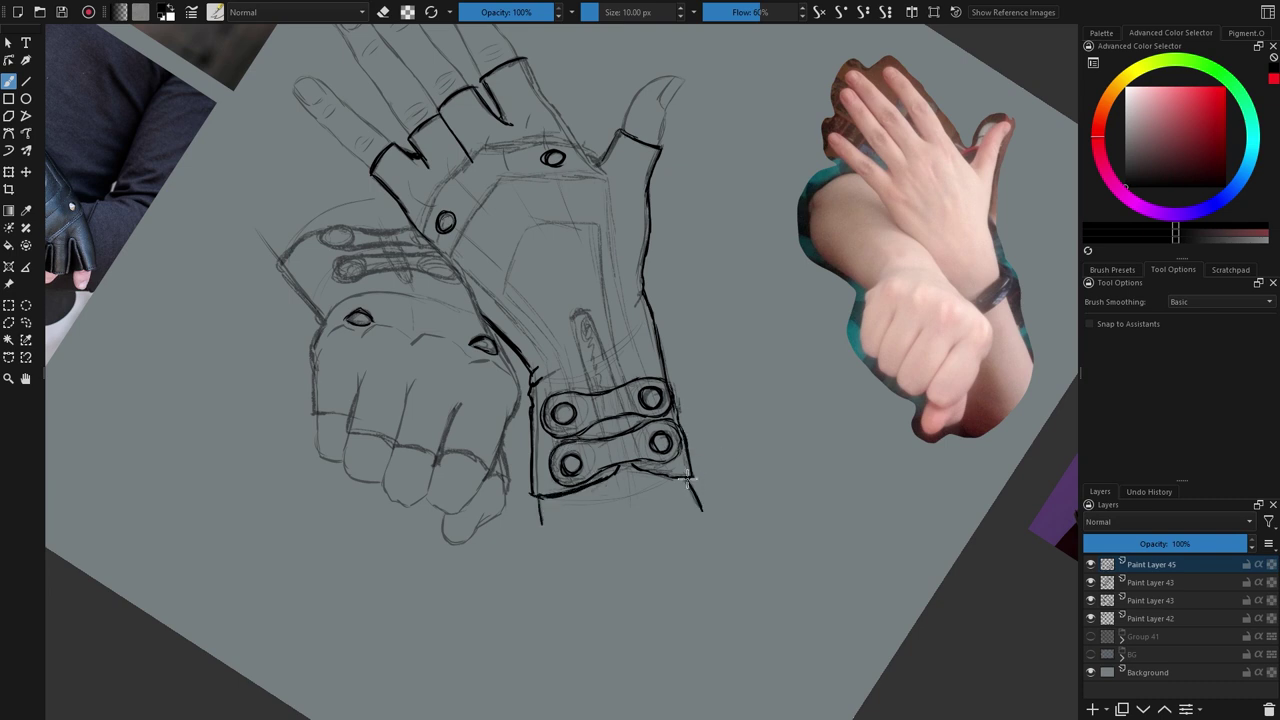
Step: Ink the small buckle between the two wrist straps and the narrow slot on the back of the open hand
mouse_move(601, 420)
mouse_down()
mouse_move(605, 436)
mouse_move(617, 432)
mouse_up()
drag(591, 366, 598, 390)
mouse_move(578, 320)
mouse_down()
mouse_move(608, 388)
mouse_move(588, 300)
mouse_up()
drag(594, 314, 612, 364)
Step: Ink the outer and inner panel outlines and the side seams on the back of the open hand's glove
mouse_move(494, 180)
mouse_down()
mouse_move(450, 248)
mouse_move(556, 374)
mouse_up()
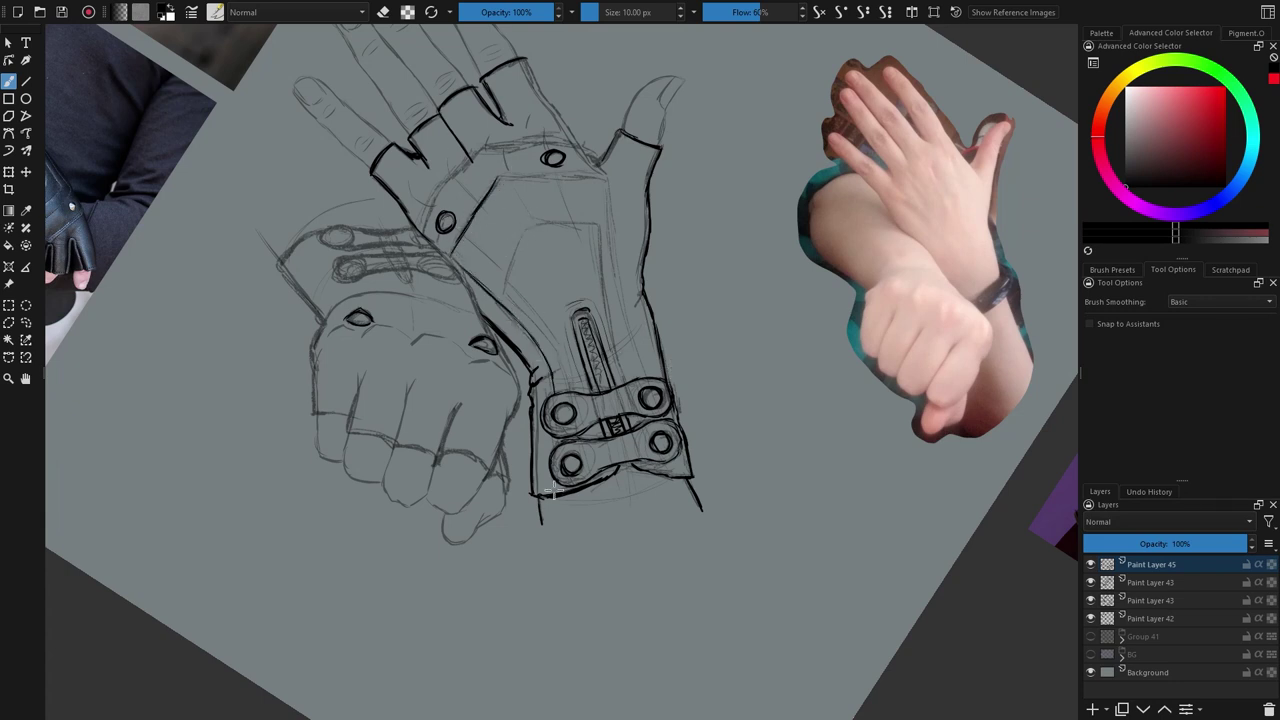
drag(512, 289, 566, 386)
mouse_move(612, 310)
mouse_down()
mouse_move(638, 386)
mouse_move(648, 372)
mouse_up()
drag(610, 172, 622, 286)
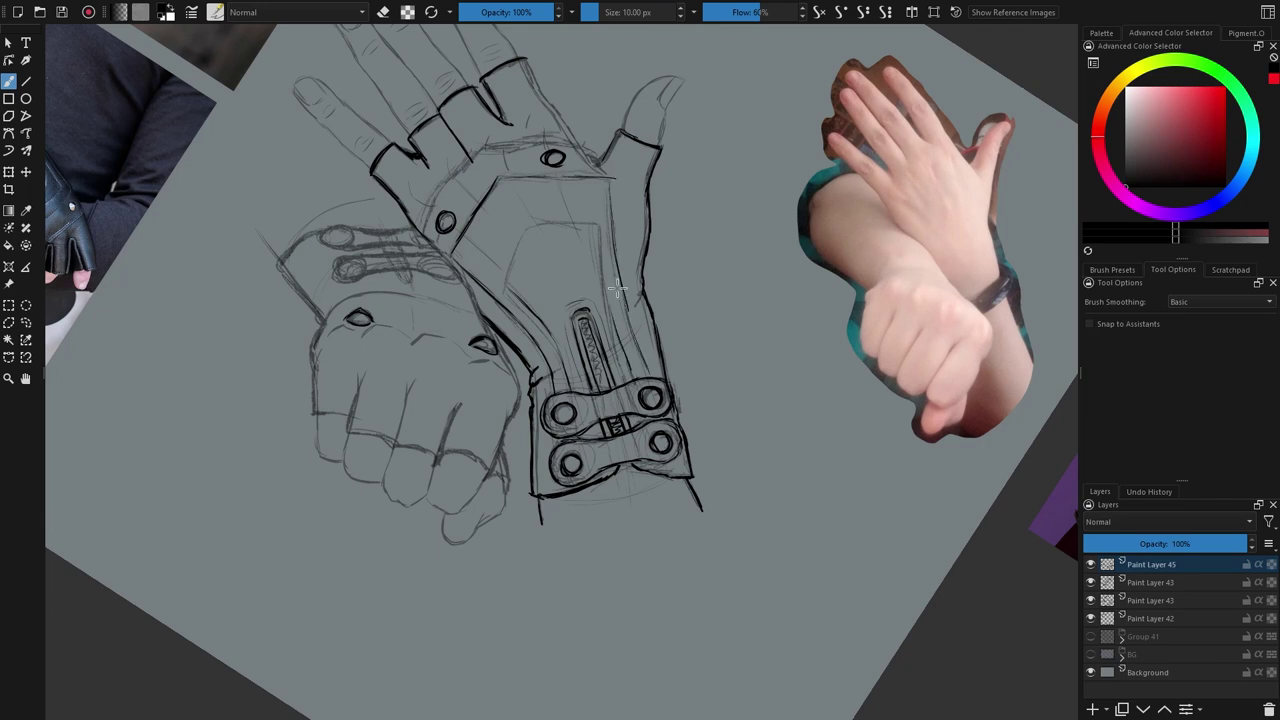
drag(612, 214, 637, 264)
mouse_move(604, 180)
mouse_down()
mouse_move(610, 258)
mouse_move(610, 195)
mouse_move(637, 272)
mouse_move(509, 158)
mouse_move(597, 225)
mouse_move(616, 337)
mouse_up()
drag(502, 275, 522, 227)
drag(522, 226, 598, 225)
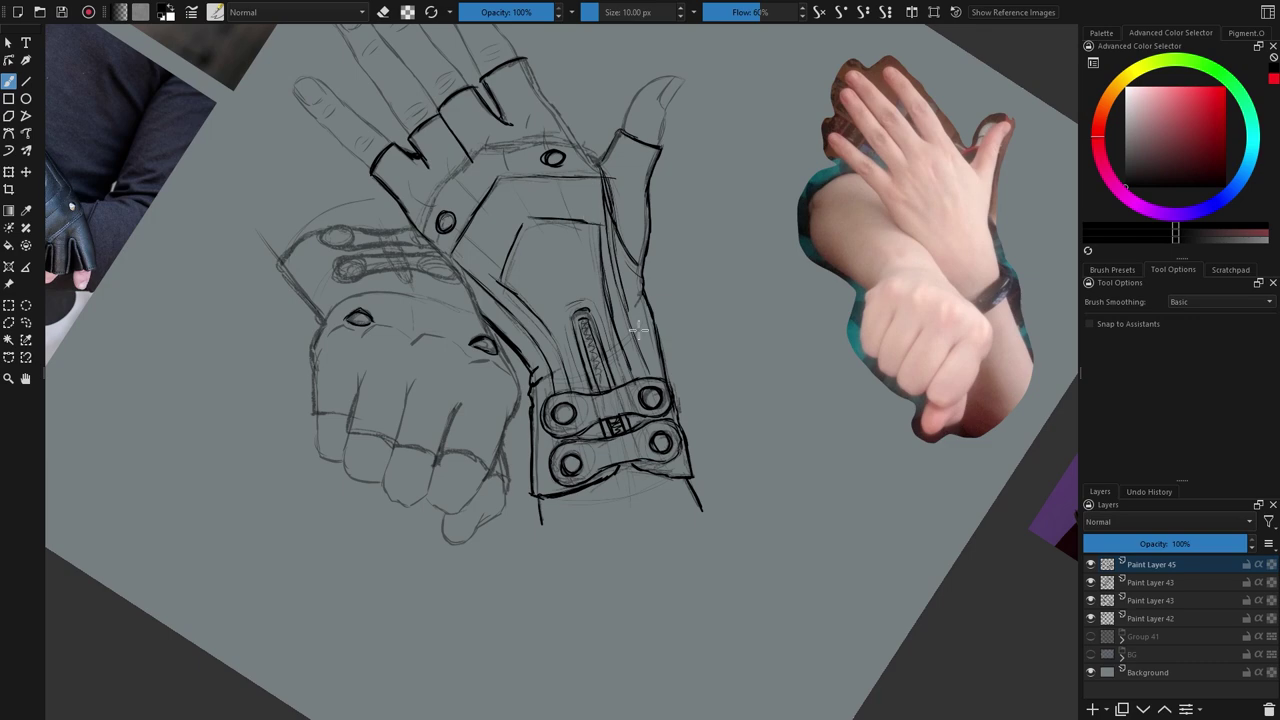
Step: Hide the duplicated strap sketch layer and ink the open hand's glove edge from the index finger to the thumb
drag(655, 314, 745, 346)
click(955, 12)
click(1091, 582)
click(1091, 582)
click(1091, 582)
click(1091, 600)
click(1091, 600)
drag(454, 106, 549, 148)
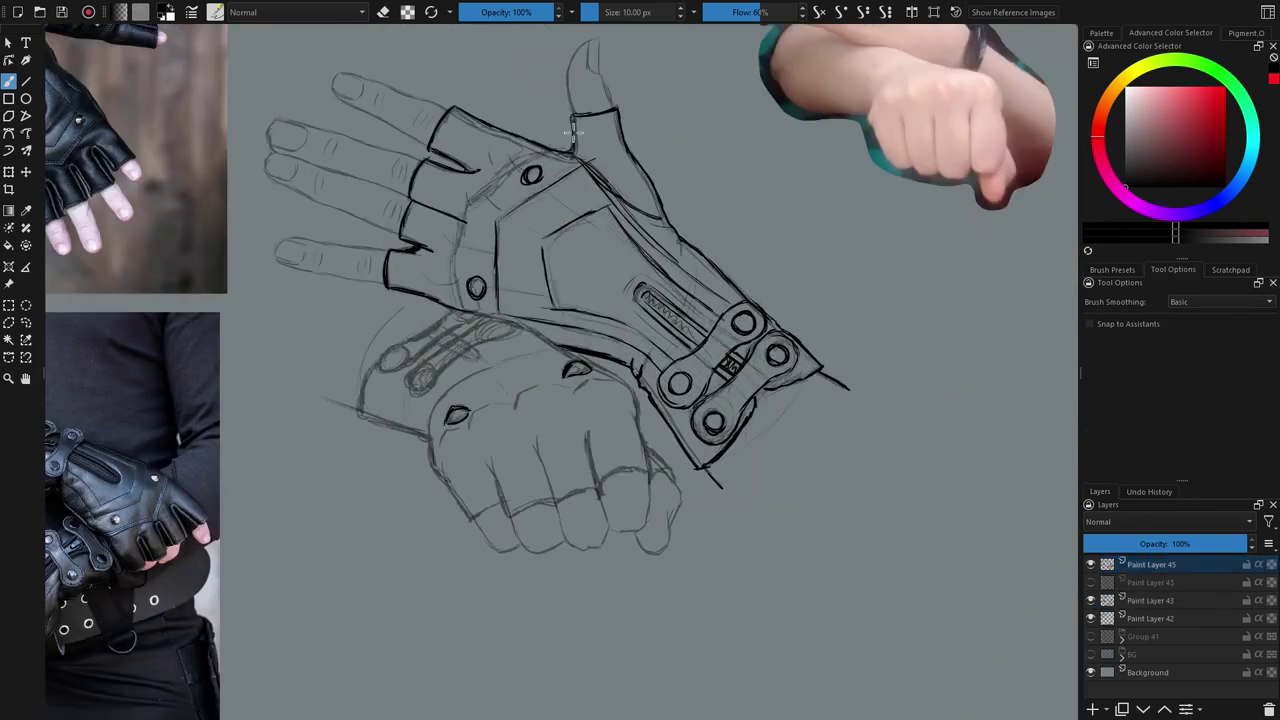
click(1090, 600)
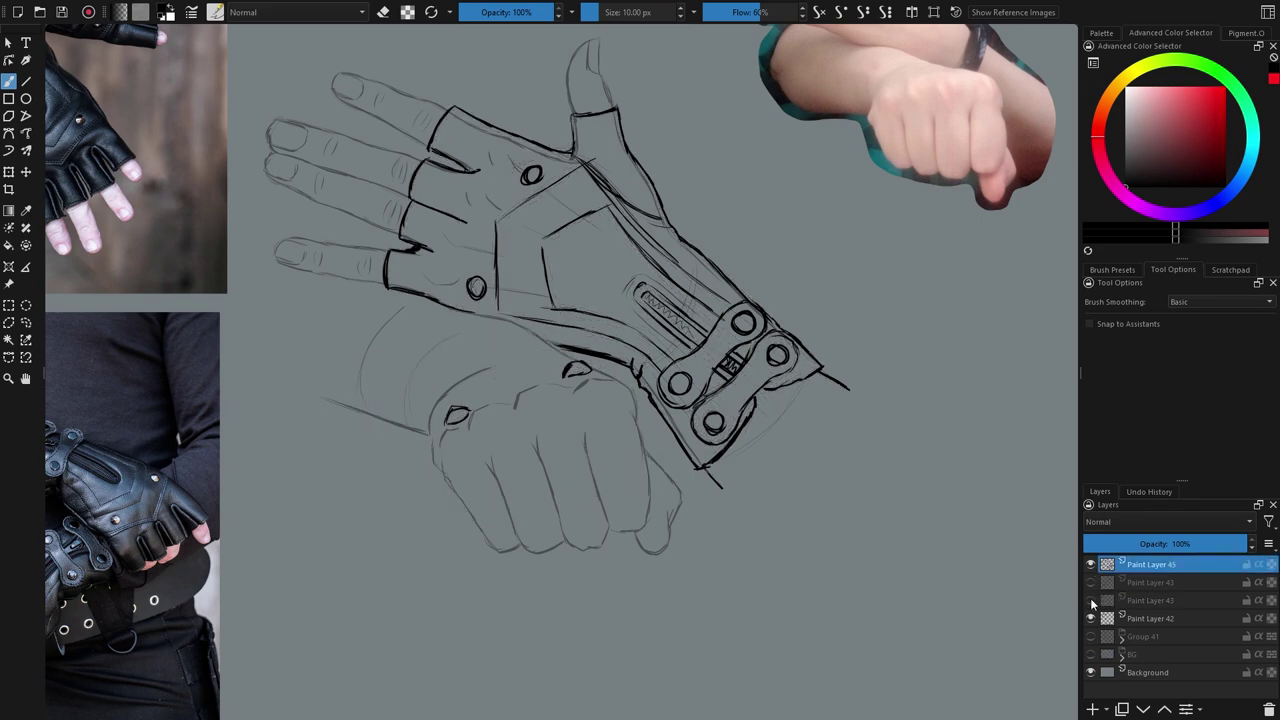
click(1090, 600)
Step: Ink the fist glove's cuff and outer edge, the lines between the fingers, and the finger openings
mouse_move(363, 381)
mouse_down()
mouse_move(416, 349)
mouse_move(358, 420)
mouse_move(427, 434)
mouse_move(437, 478)
mouse_move(471, 515)
mouse_up()
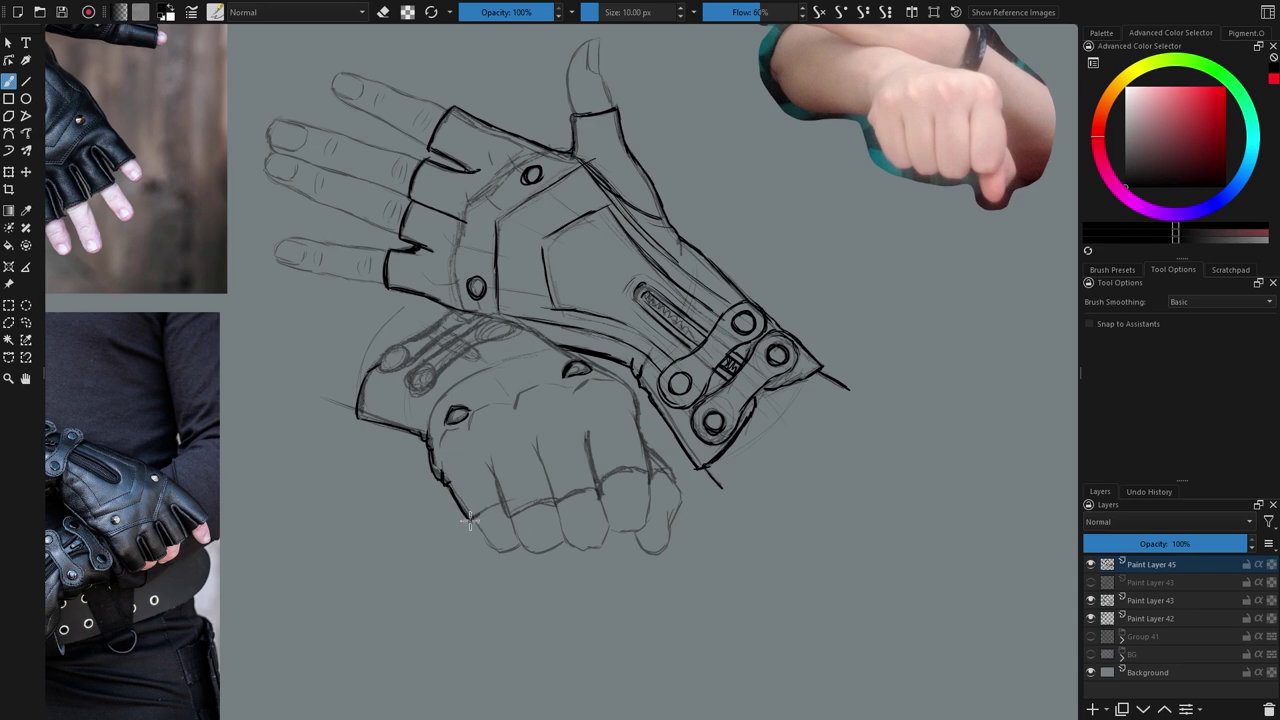
mouse_move(490, 458)
mouse_down()
mouse_move(500, 499)
mouse_move(529, 510)
mouse_up()
mouse_move(537, 440)
mouse_down()
mouse_move(556, 500)
mouse_move(602, 490)
mouse_up()
mouse_move(584, 430)
mouse_down()
mouse_move(600, 482)
mouse_move(625, 470)
mouse_up()
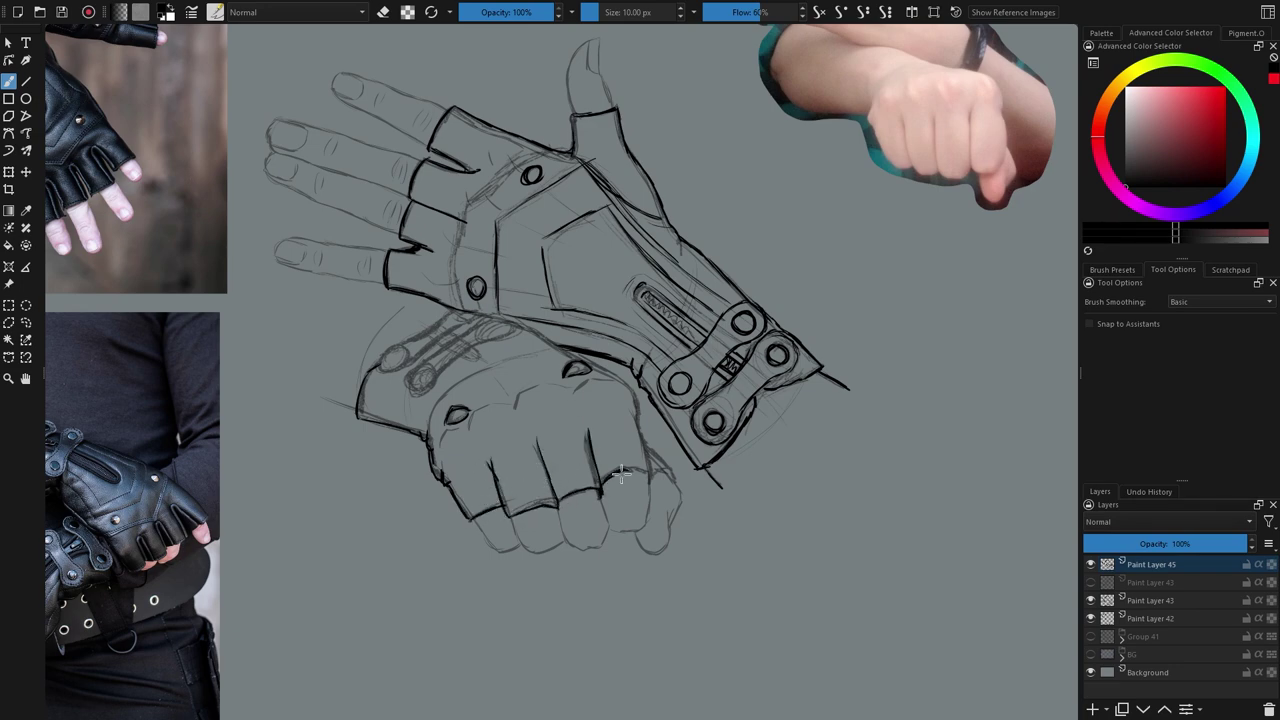
Step: Ink the fist glove's thumb opening, thumb-side edge and knuckle creases
mouse_move(636, 420)
mouse_down()
mouse_move(652, 468)
mouse_move(671, 474)
mouse_up()
drag(645, 432, 631, 389)
mouse_move(558, 344)
mouse_down()
mouse_move(636, 388)
mouse_move(580, 356)
mouse_up()
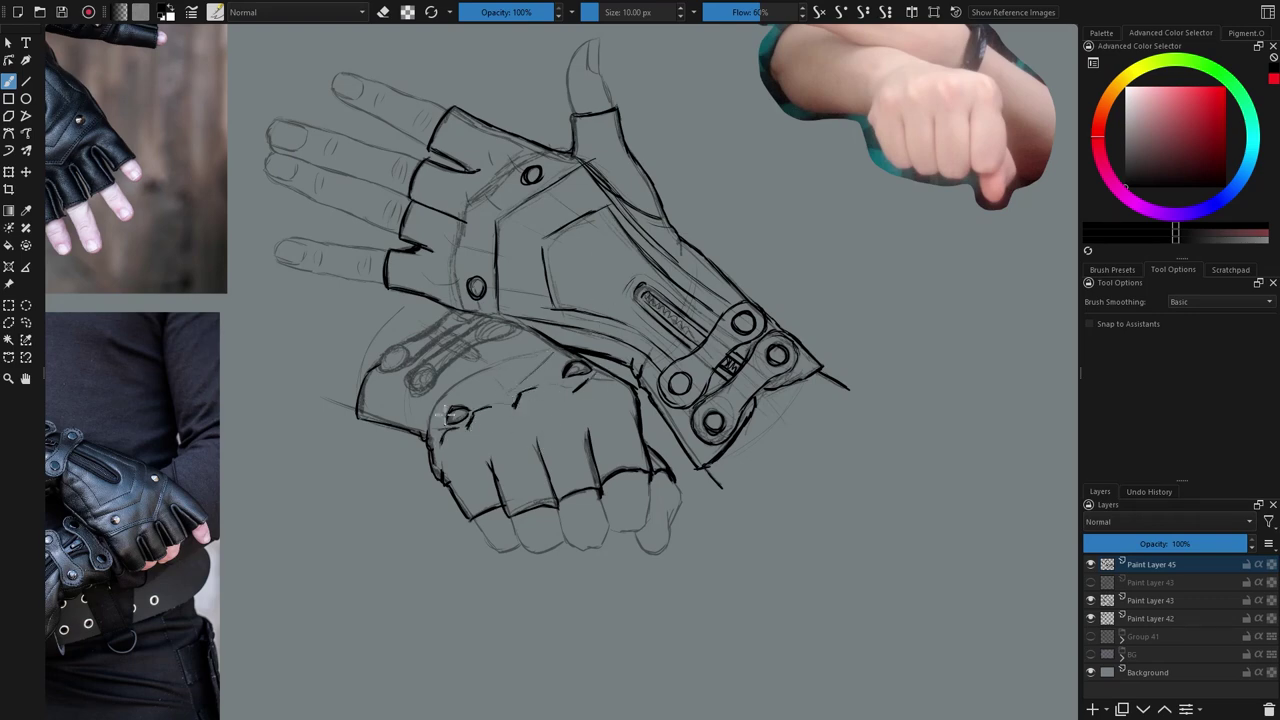
Step: Ink the riveted straps, buckle and forearm line at the fist's wrist, and hide the remaining glove sketch layer
drag(266, 246, 369, 309)
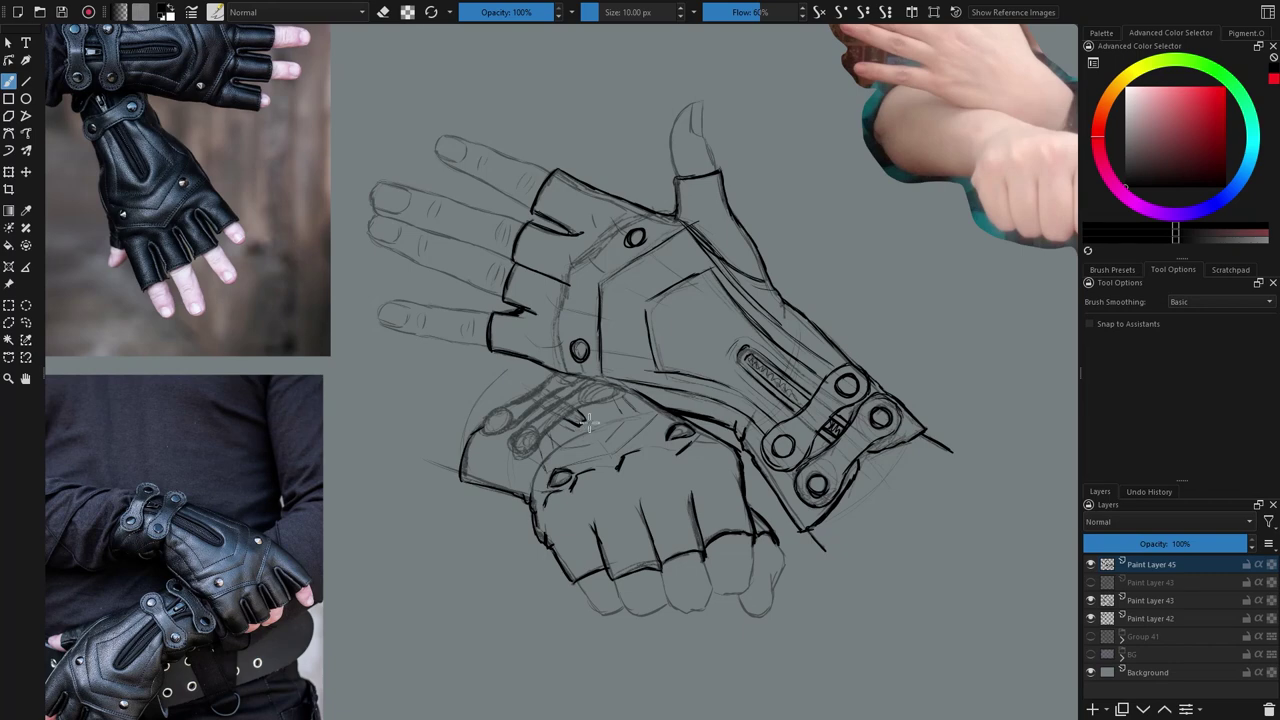
mouse_move(543, 432)
mouse_down()
mouse_move(618, 389)
mouse_move(598, 376)
mouse_move(520, 436)
mouse_move(525, 426)
mouse_move(515, 457)
mouse_move(538, 447)
mouse_move(516, 436)
mouse_move(566, 394)
mouse_up()
mouse_move(485, 424)
mouse_down()
mouse_move(554, 393)
mouse_move(487, 431)
mouse_move(501, 407)
mouse_move(565, 371)
mouse_move(505, 417)
mouse_move(546, 405)
mouse_move(564, 346)
mouse_move(503, 418)
mouse_up()
key(ctrl+z)
click(1091, 600)
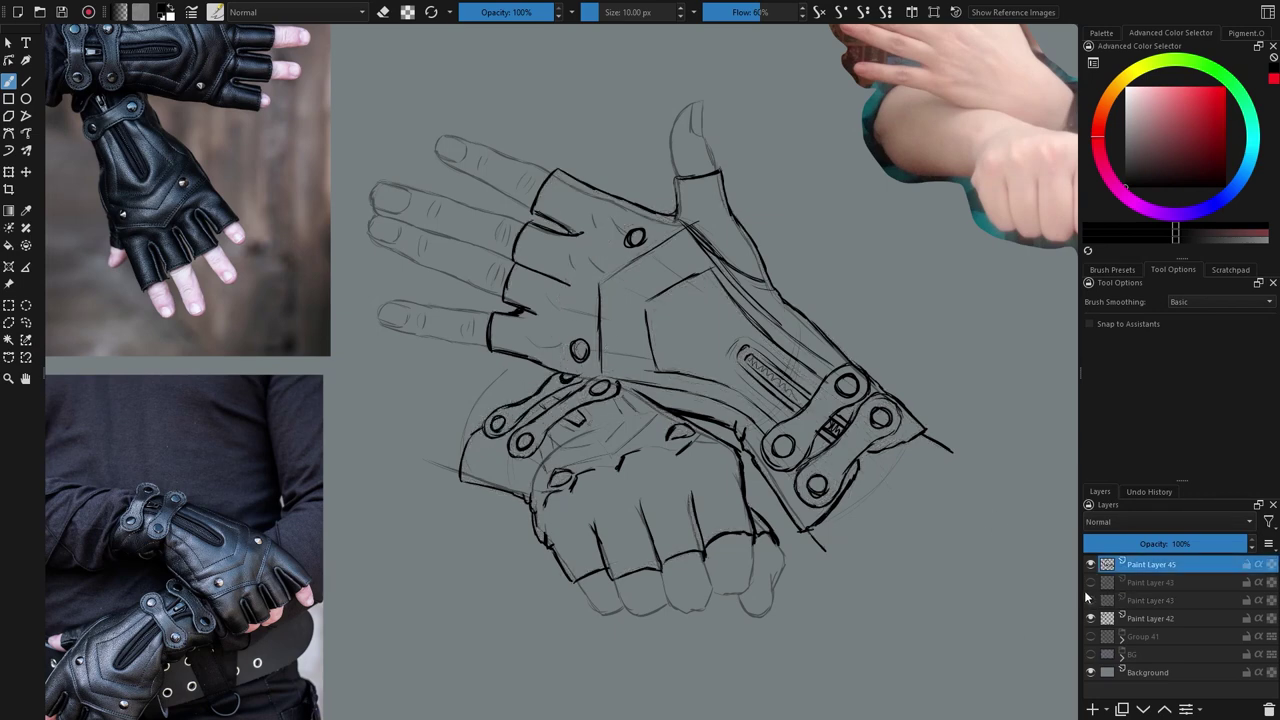
drag(424, 460, 458, 470)
Step: Move Paint Layer 42 directly below Paint Layer 45, add a transparency mask, and start masking stray lines at the fist's cuff
drag(1167, 622, 1161, 584)
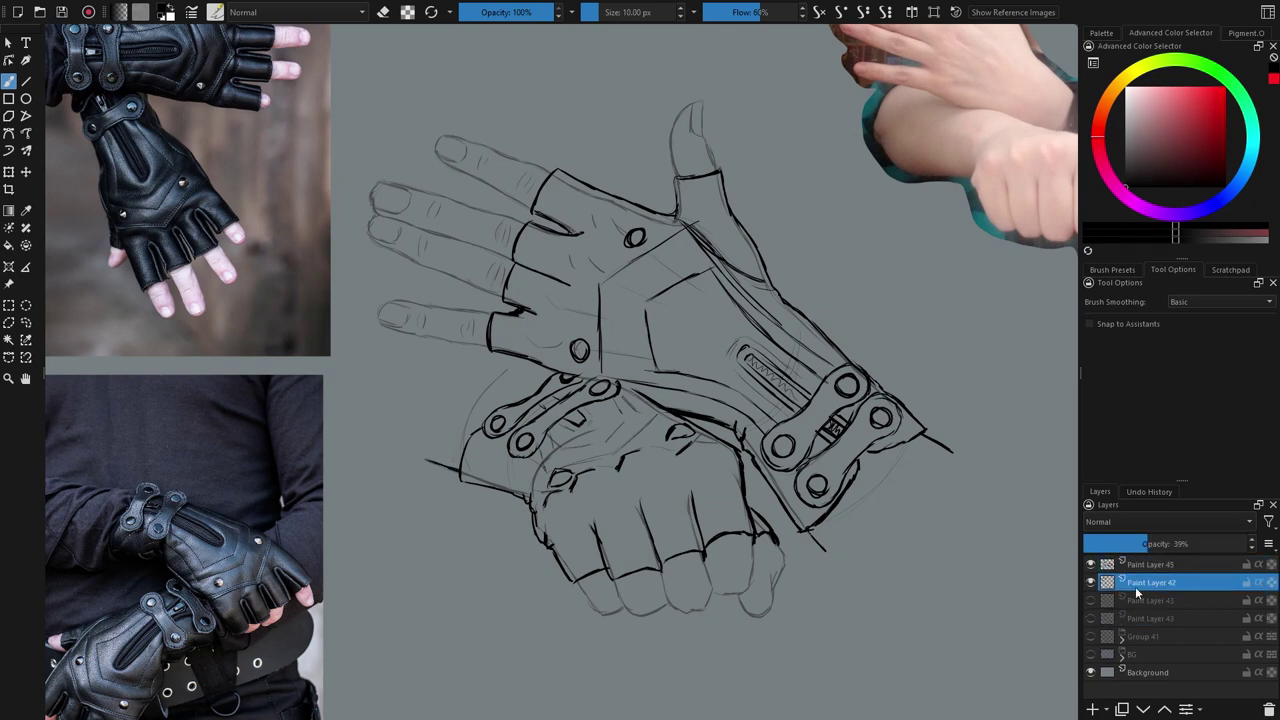
key(ctrl+shift+m)
click(1112, 270)
click(1133, 321)
drag(500, 482, 463, 470)
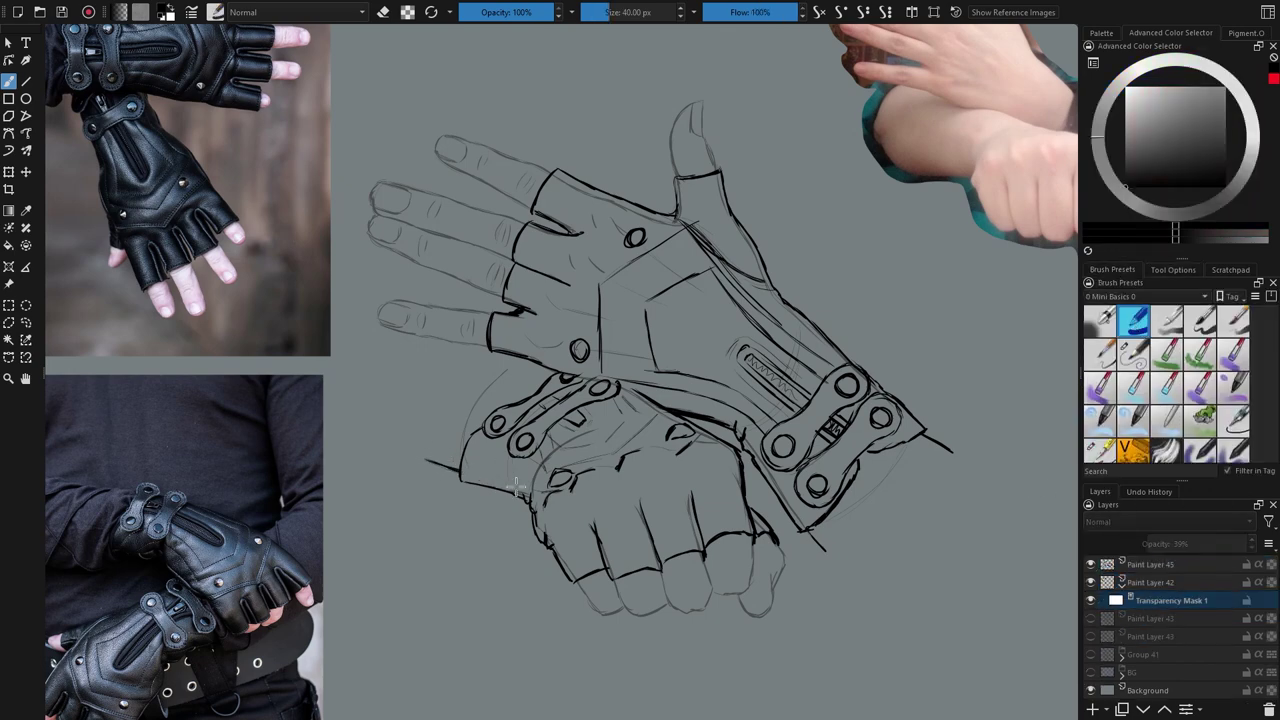
Step: Set Paint Layer 42's opacity to 100% and mask out its hand lines where the gloves cover them
click(1150, 584)
drag(1200, 543, 1262, 543)
drag(508, 474, 499, 436)
key(ctrl+z)
click(1178, 598)
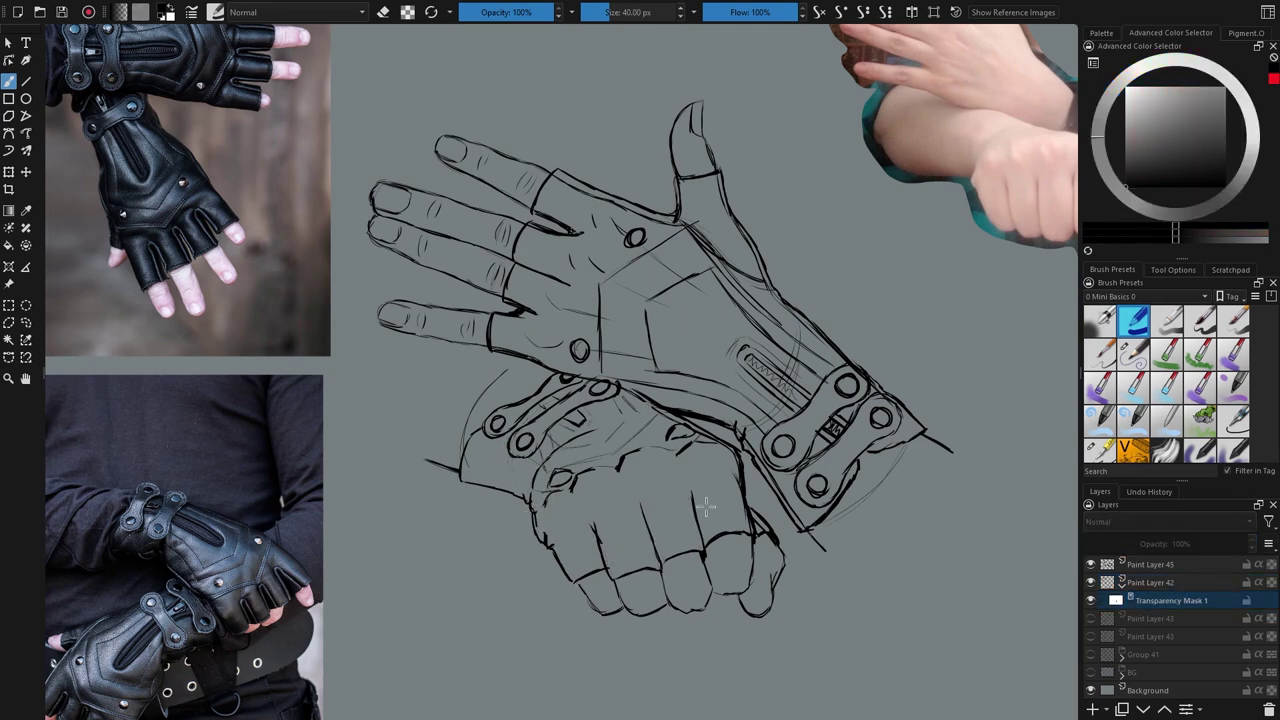
drag(567, 446, 592, 446)
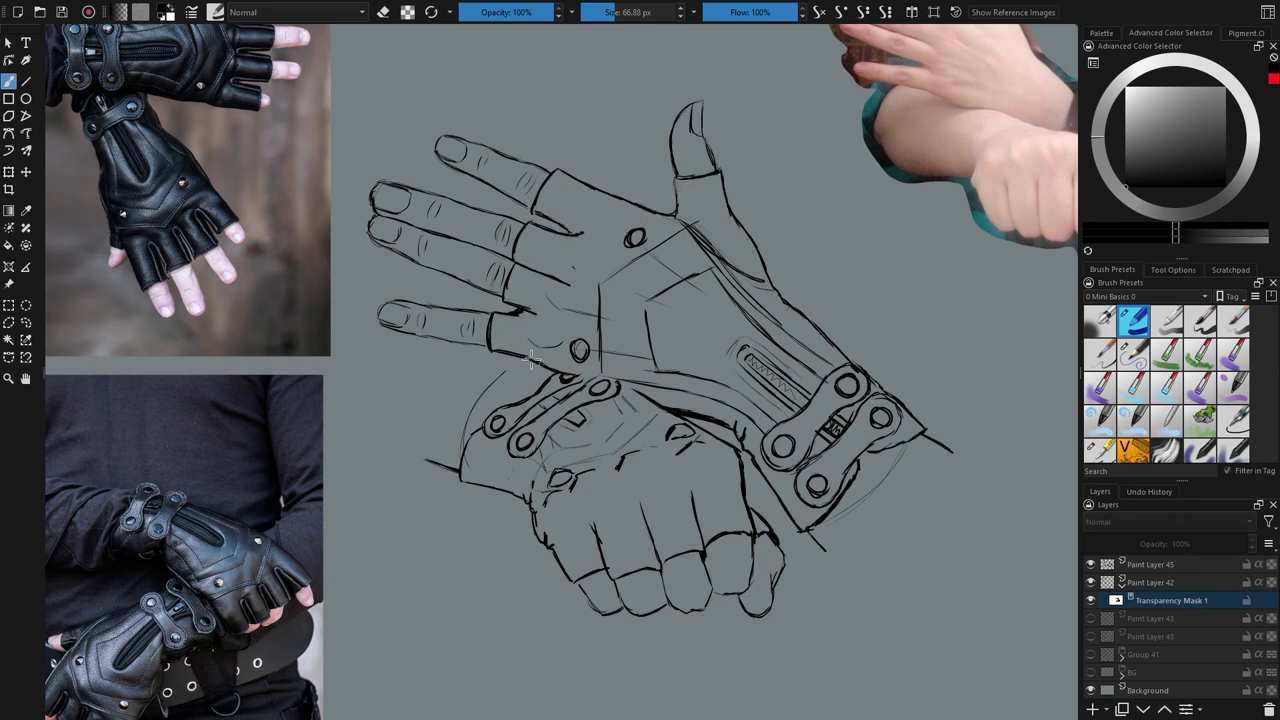
key(ctrl+z)
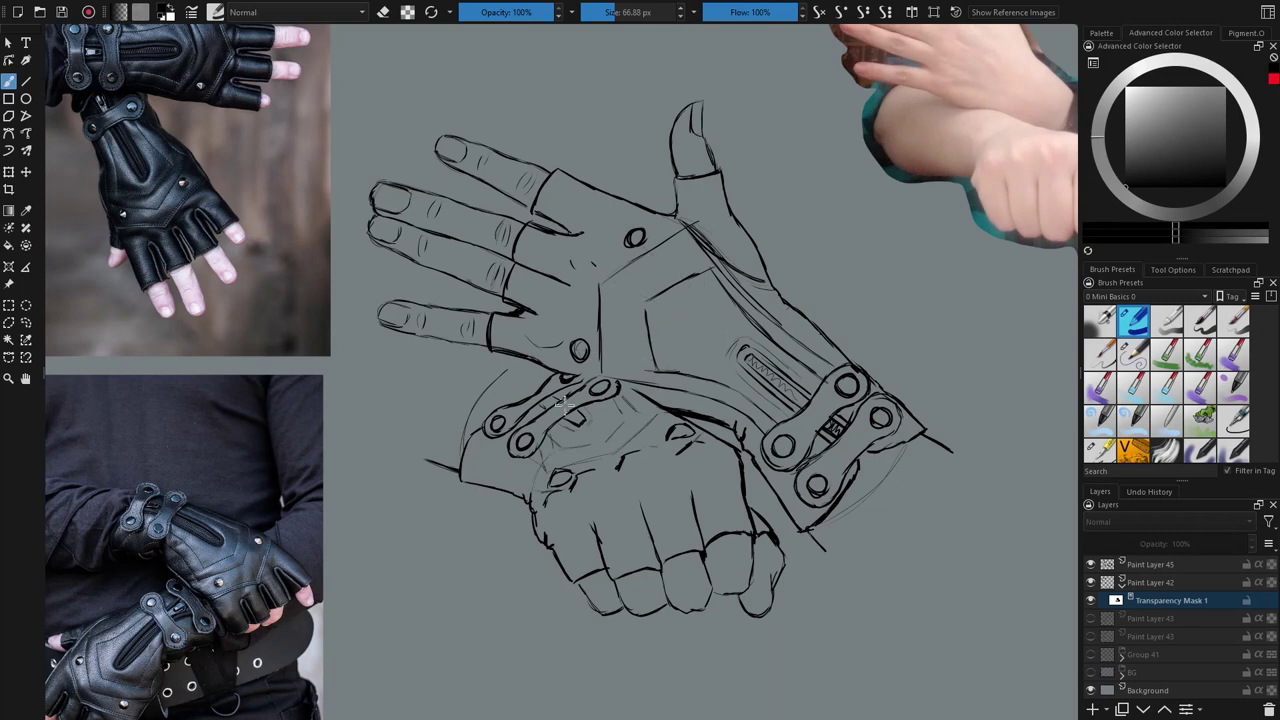
Step: Return to Paint Layer 45 with the 10 px inking brush in eraser mode
click(1099, 448)
click(1150, 582)
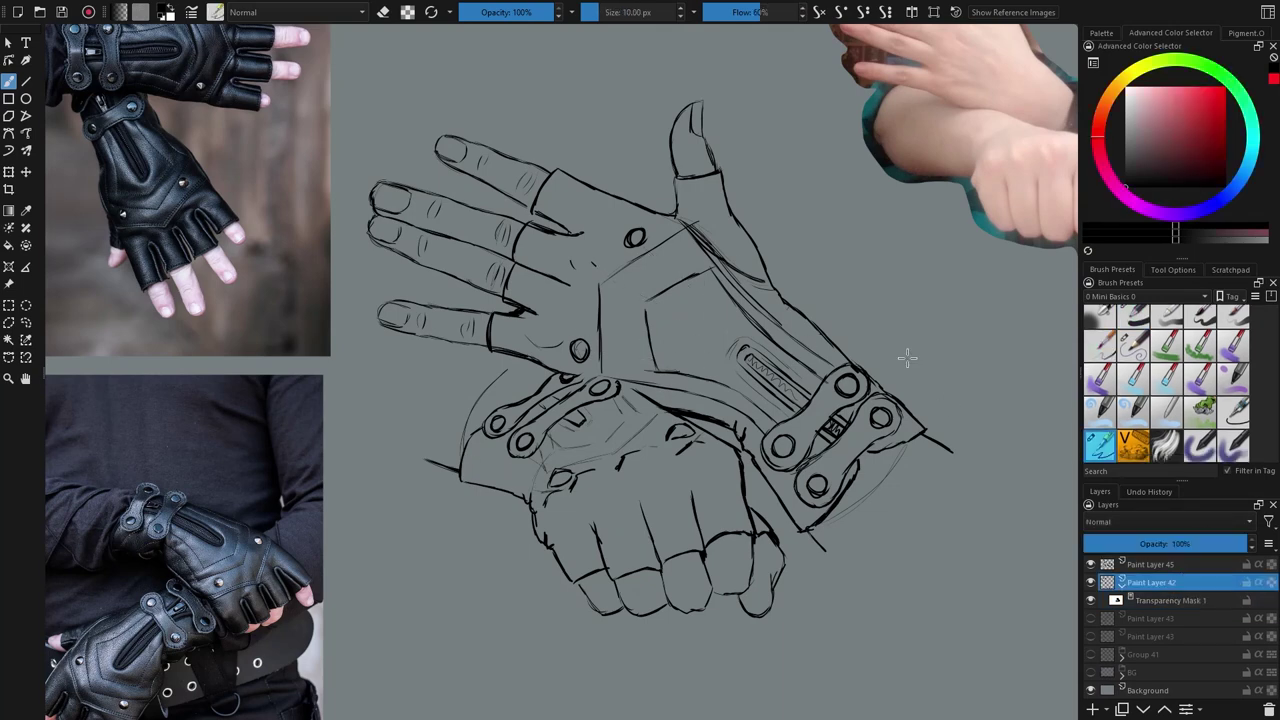
key(Page_Up)
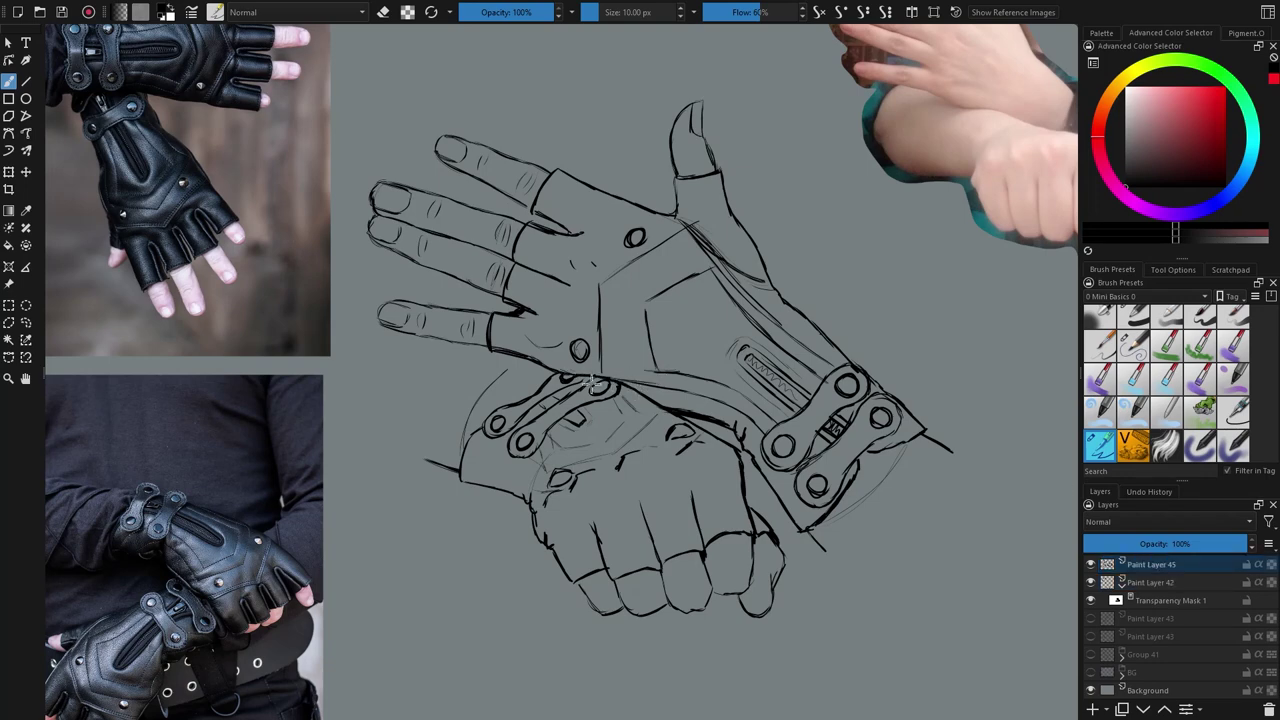
key(e)
scroll(714, 356, down, 3)
drag(709, 371, 647, 373)
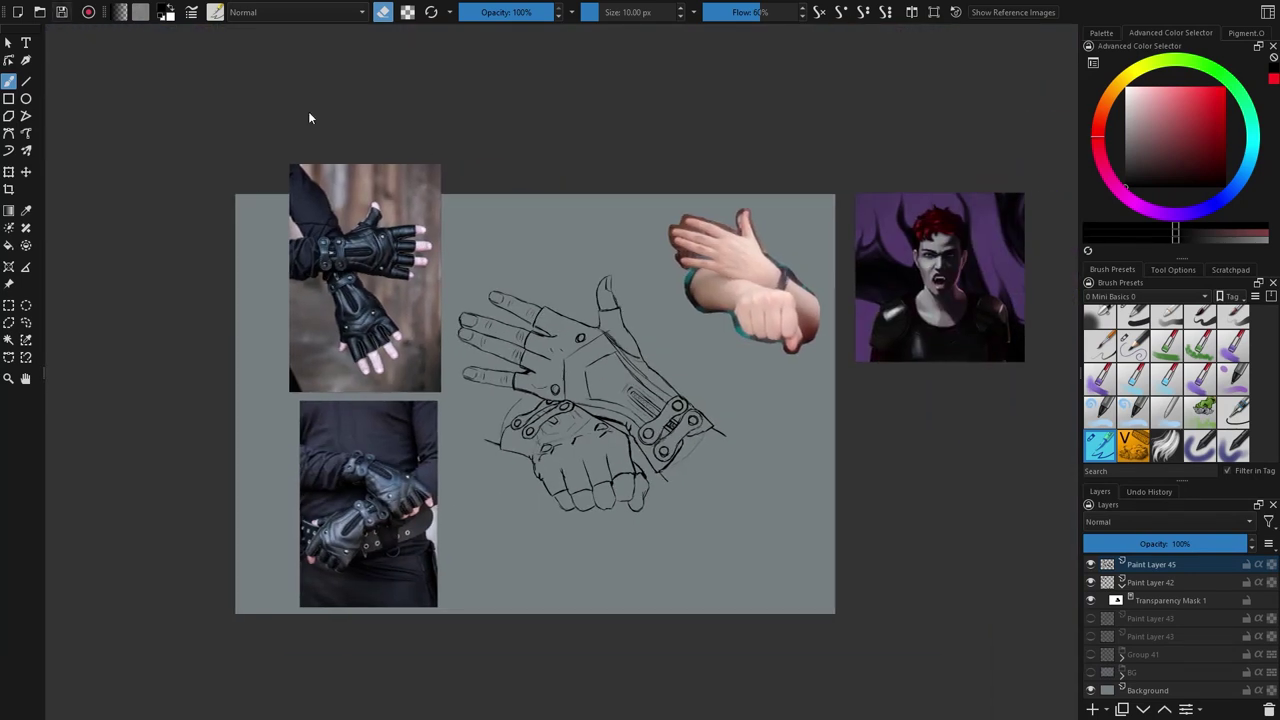
scroll(720, 343, up, 2)
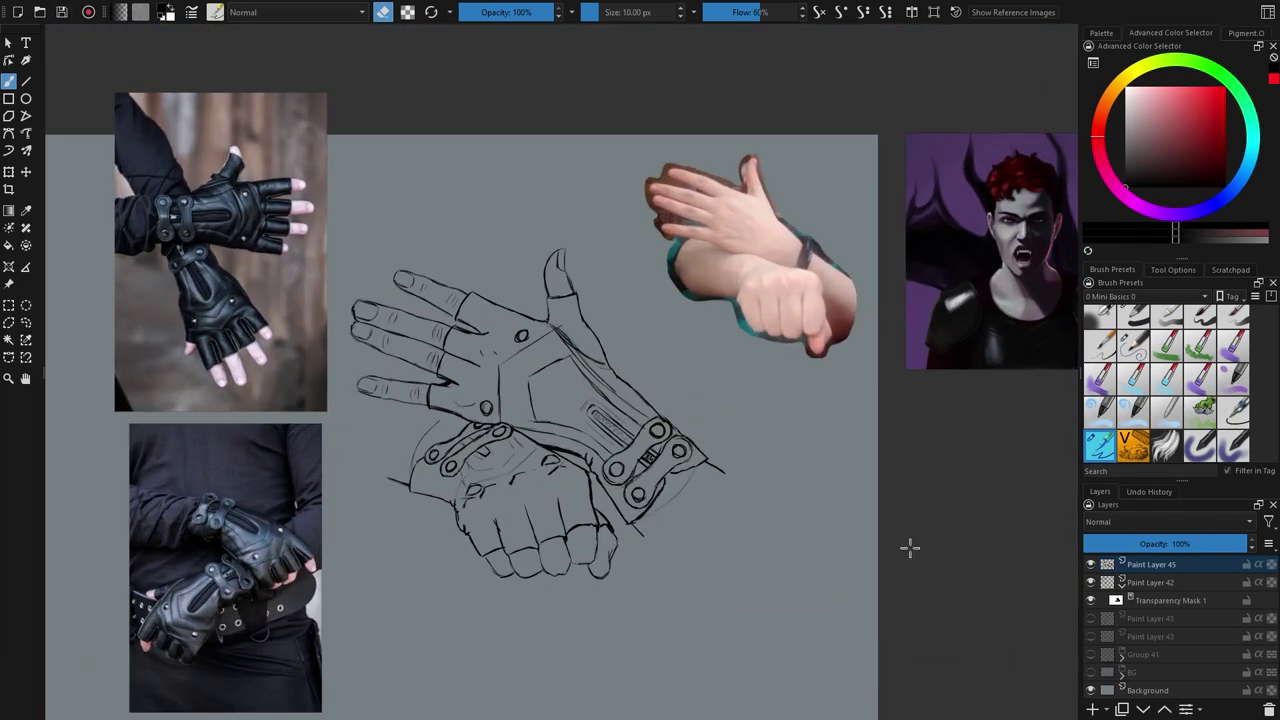
Step: Delete both hidden Paint Layer 43 layers and Group 41, and select Paint Layer 45 and Paint Layer 42 together
click(1180, 618)
click(1268, 709)
click(1268, 709)
click(1268, 709)
click(1122, 586)
click(1152, 566)
shift+click(1158, 582)
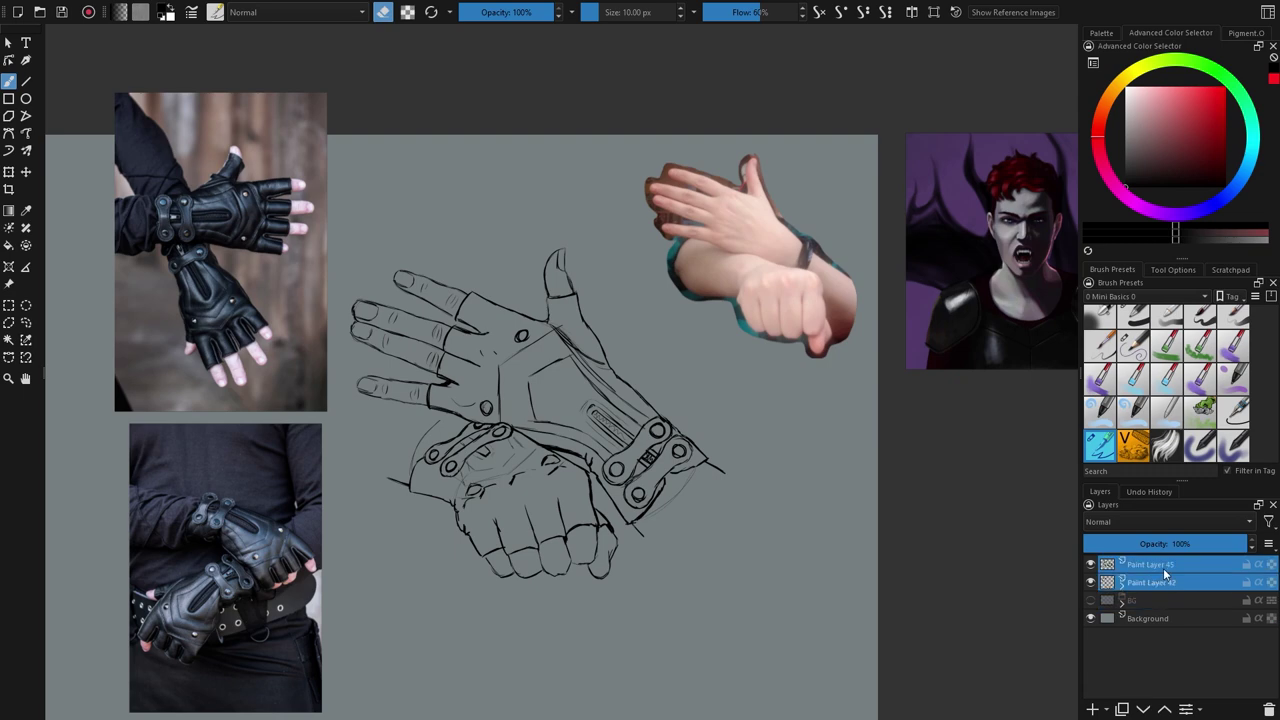
Step: Group Paint Layer 45 and Paint Layer 42 together and name the group "sketch"
key(ctrl+g)
double_click(1148, 567)
text(sketch)
key(Return)
click(1122, 571)
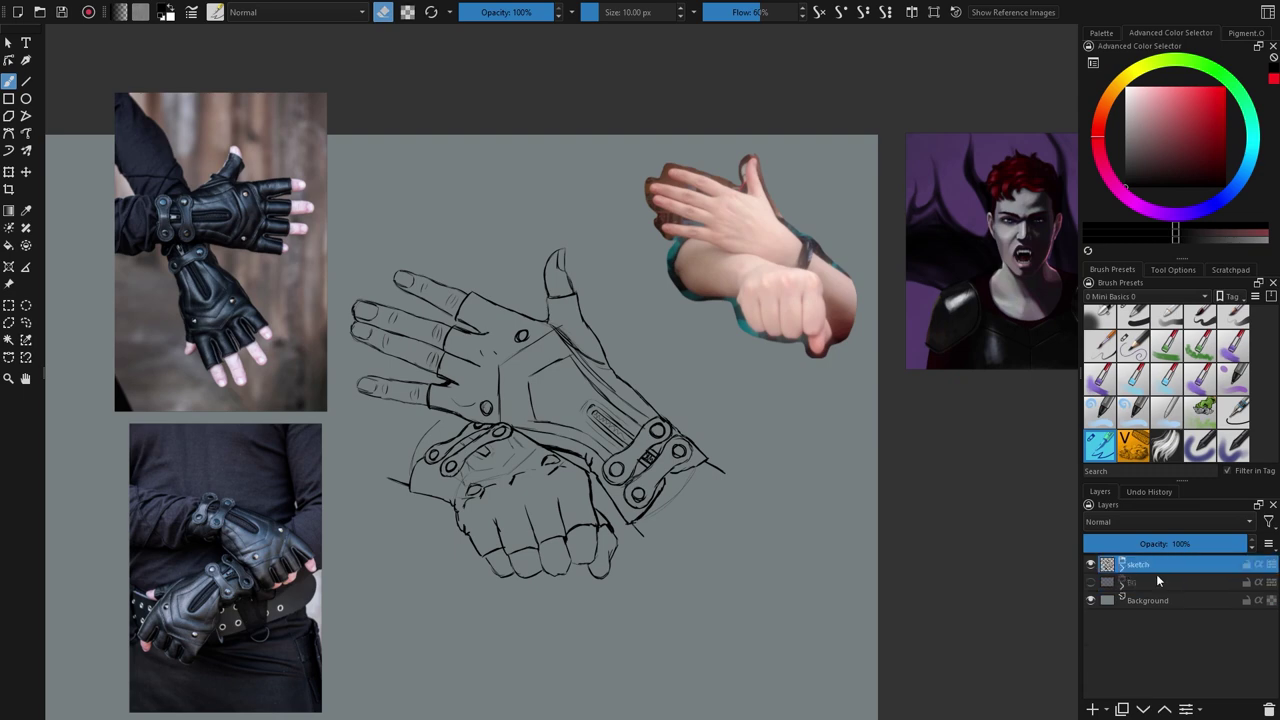
Step: Duplicate the sketch group, invert the colours of both layers in the copy, and rename the copy "sketch white"
click(1122, 709)
click(1122, 568)
click(1150, 585)
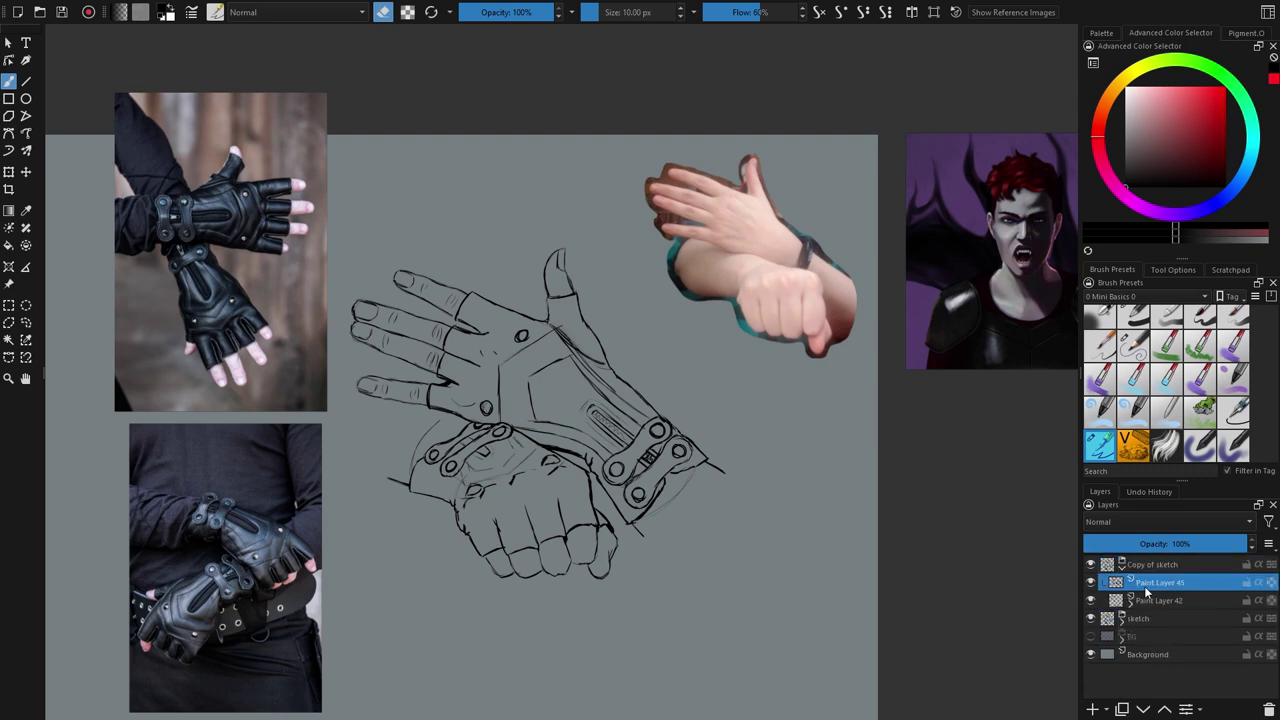
key(ctrl+i)
click(1202, 602)
key(ctrl+i)
click(1122, 568)
double_click(1149, 568)
text(sketch white)
key(Return)
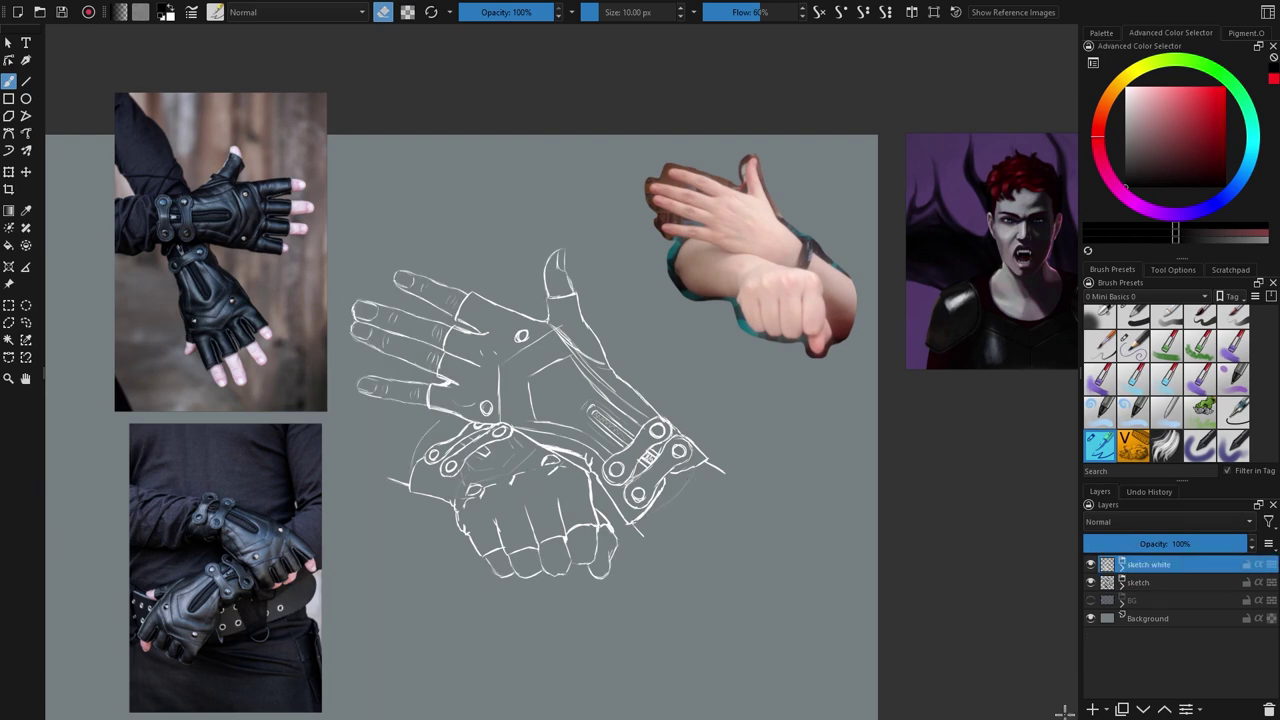
Step: Hide the sketch white group and lower the sketch group's opacity to 38%
click(1090, 565)
click(1152, 582)
click(1153, 544)
click(1156, 564)
click(1153, 544)
click(1150, 582)
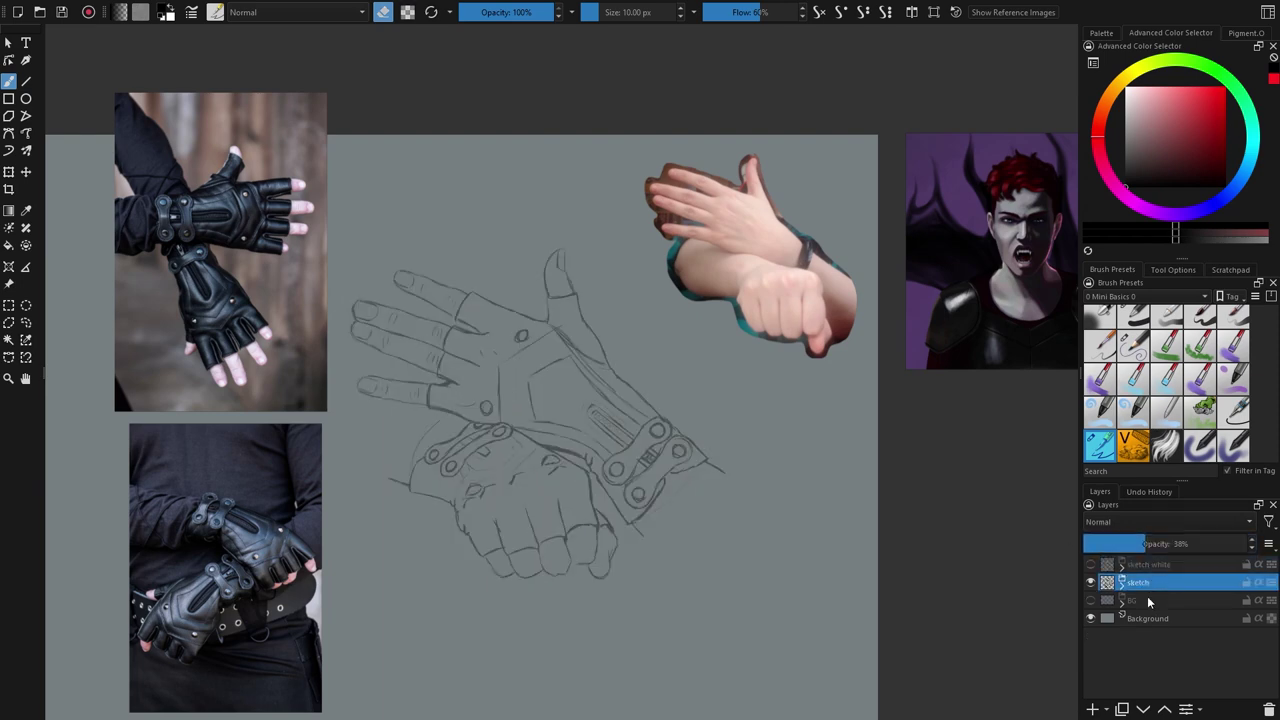
Step: Add a new paint layer between the sketch and BG groups and sample the light skin tone from the bare-hands photo
click(1149, 600)
click(1092, 709)
click(1166, 352)
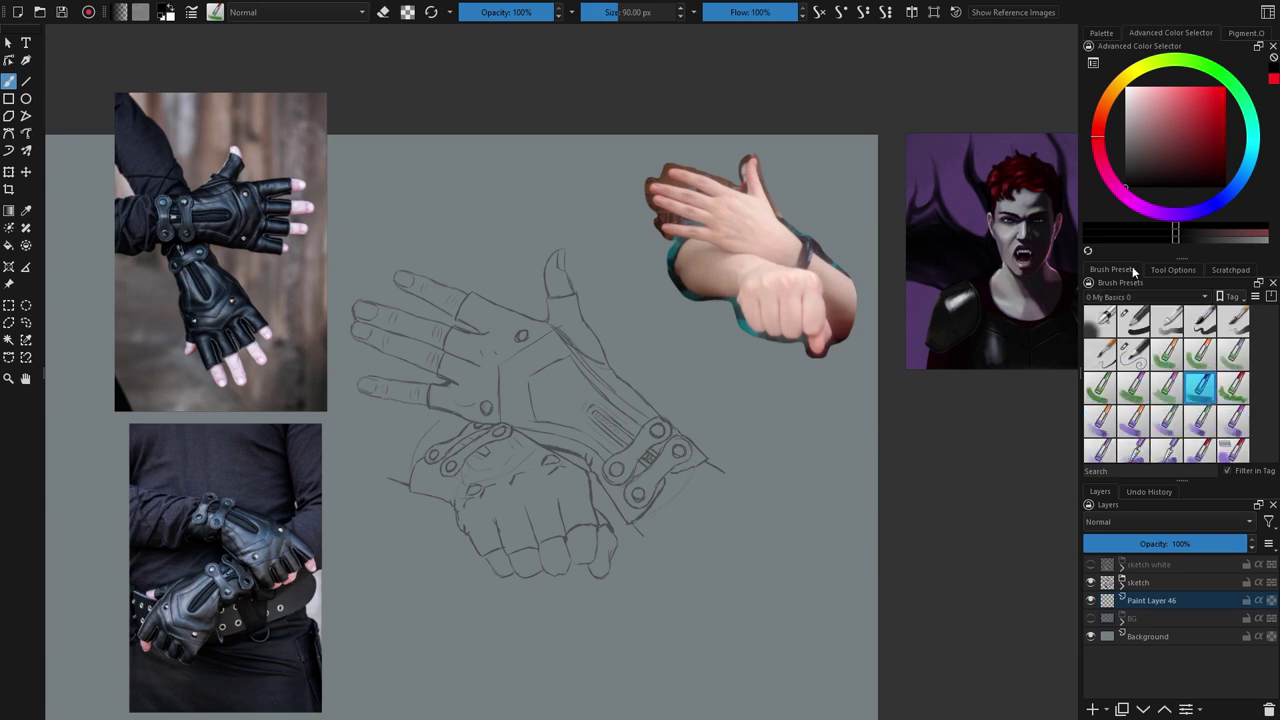
drag(761, 204, 777, 225)
click(956, 13)
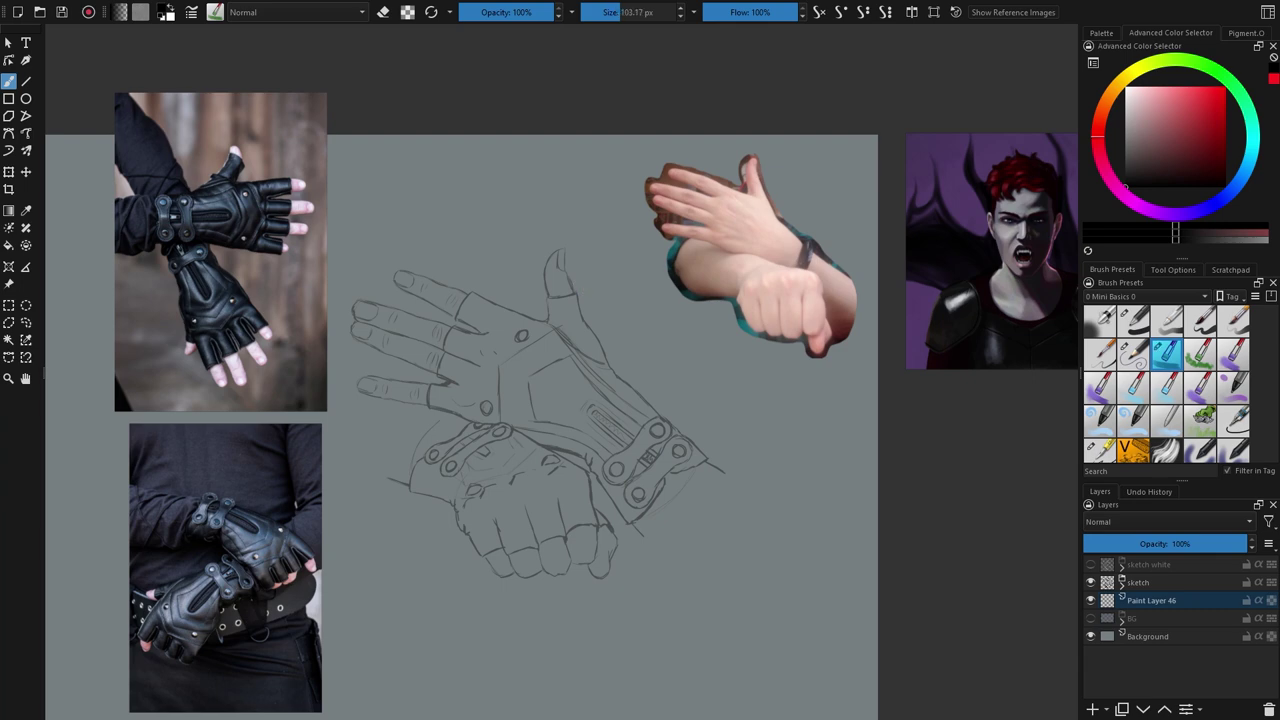
scroll(636, 309, up, 1)
ctrl+click(716, 226)
scroll(560, 265, up, 3)
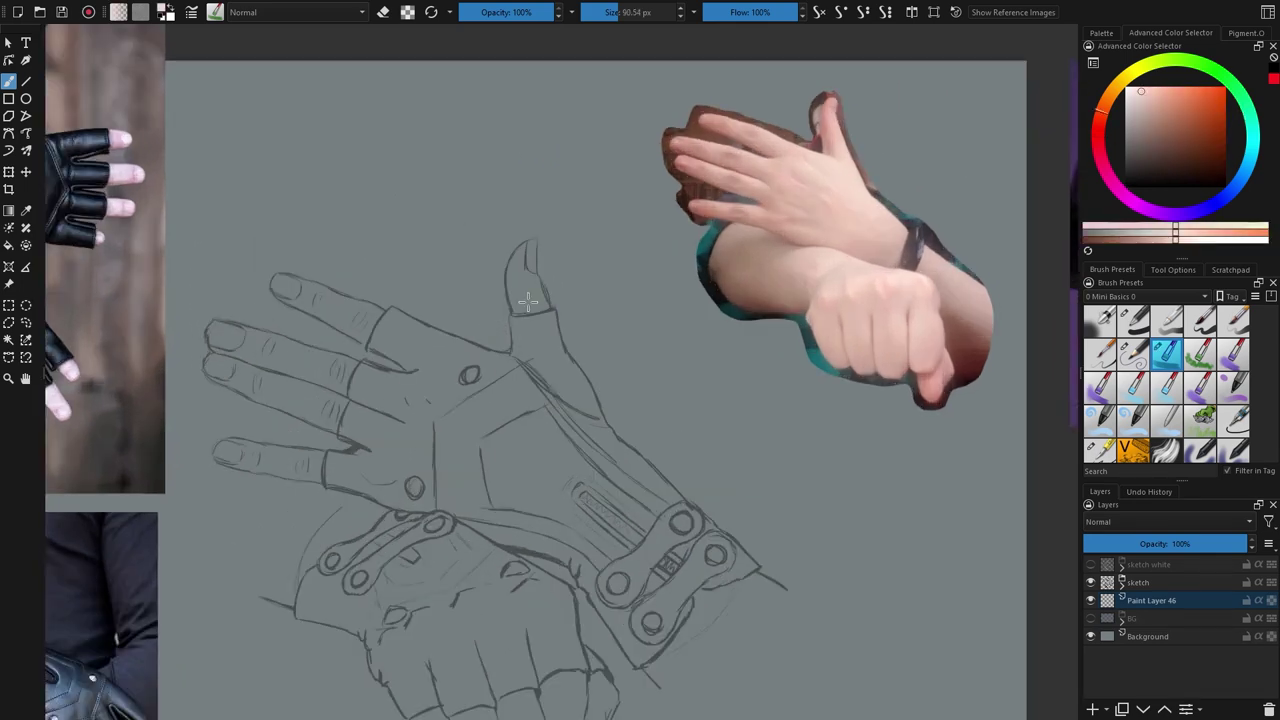
mouse_move(512, 250)
mouse_down()
mouse_move(509, 305)
mouse_move(516, 270)
mouse_move(543, 286)
mouse_move(529, 231)
mouse_move(512, 244)
mouse_move(505, 287)
mouse_move(526, 233)
mouse_move(517, 263)
mouse_up()
key(ctrl+z)
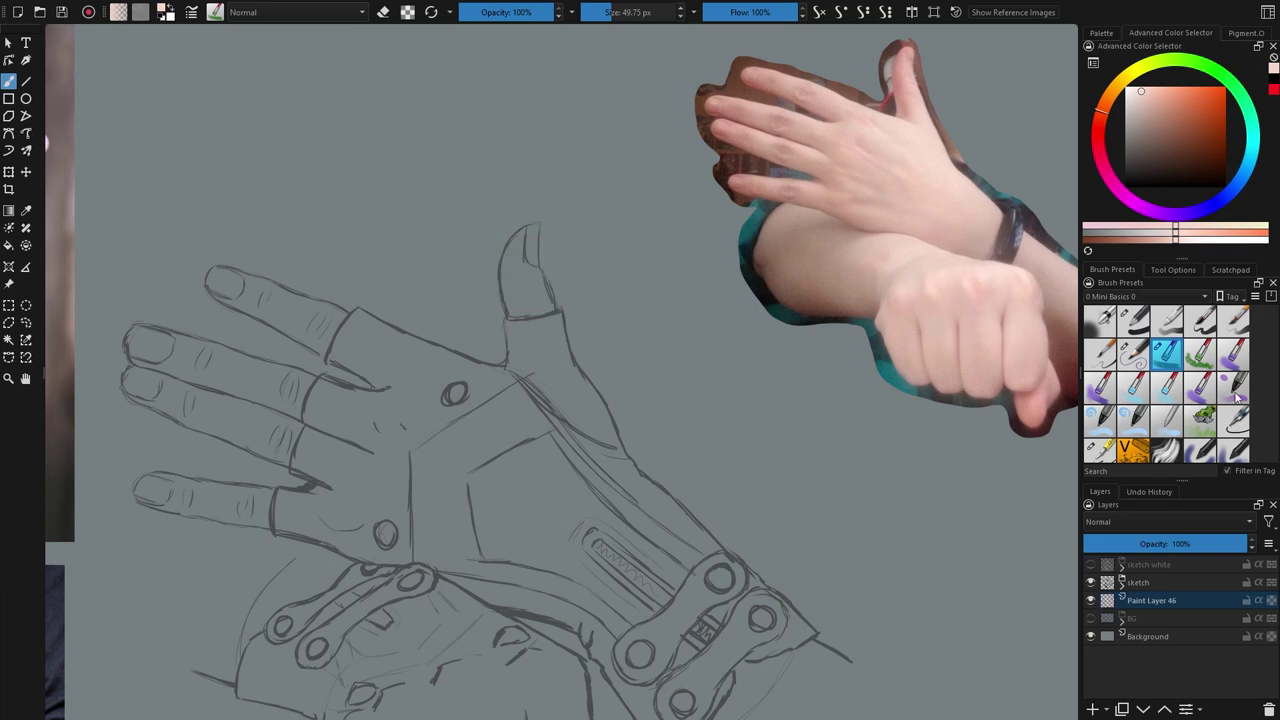
click(1233, 420)
scroll(543, 223, up, 4)
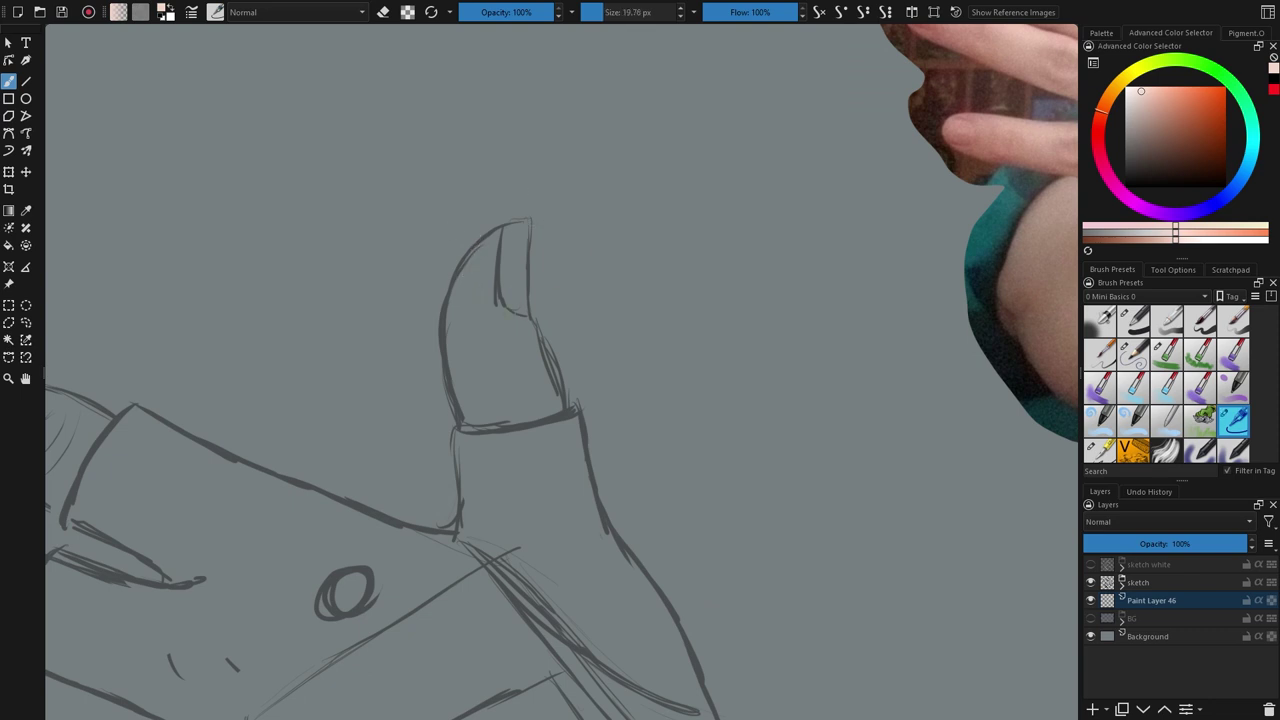
click(1198, 325)
drag(469, 275, 459, 309)
key(ctrl+z)
Step: Paint the bare thumb tip in the light skin tone, trimming its edges to the sketch with the eraser
click(1238, 421)
drag(480, 248, 444, 350)
mouse_move(471, 254)
mouse_down()
mouse_move(446, 372)
mouse_move(470, 435)
mouse_move(516, 228)
mouse_move(526, 330)
mouse_move(566, 416)
mouse_up()
key(e)
mouse_move(541, 218)
mouse_down()
mouse_move(540, 251)
mouse_move(468, 266)
mouse_move(556, 391)
mouse_up()
key(e)
scroll(1166, 400, down, 1)
Step: Fill the uppermost finger with flat skin tone using a shape-filling brush, and start on the lower middle fingertip
click(1166, 445)
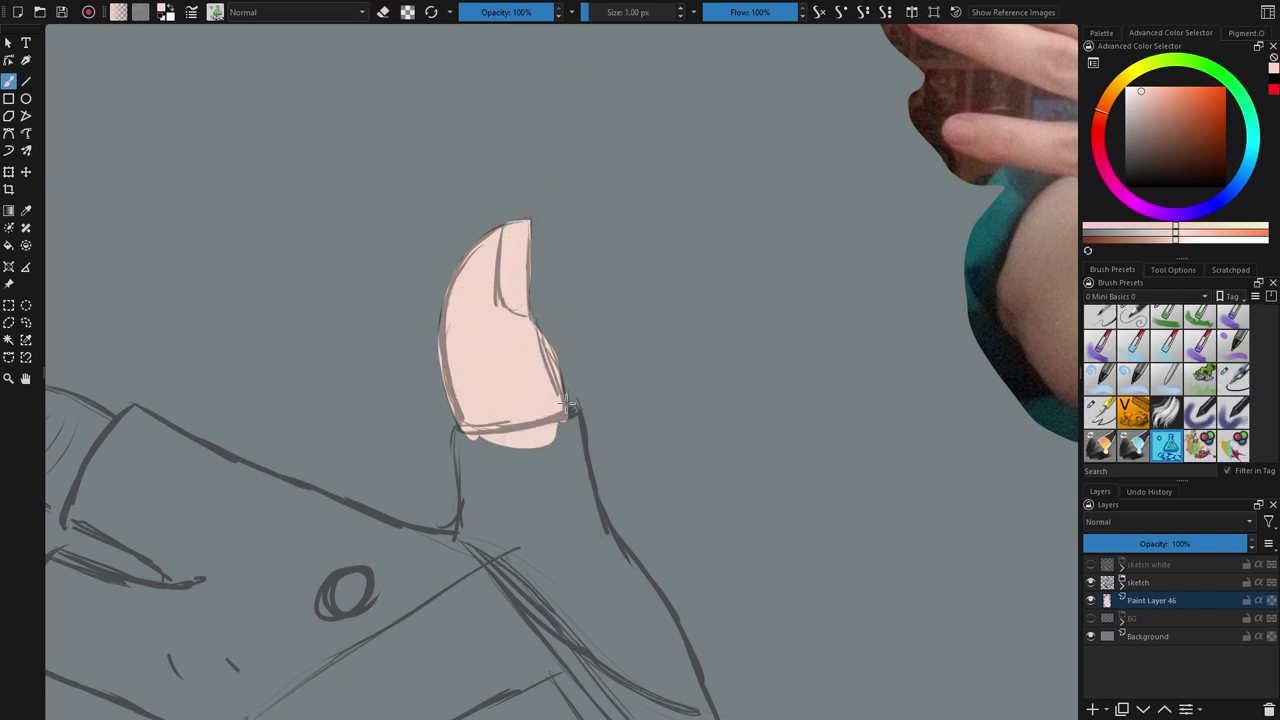
mouse_move(259, 445)
mouse_down()
mouse_move(660, 323)
mouse_move(743, 363)
mouse_up()
mouse_move(462, 280)
mouse_down()
mouse_move(611, 363)
mouse_move(491, 371)
mouse_up()
drag(352, 242, 531, 353)
mouse_move(297, 295)
mouse_down()
mouse_move(538, 430)
mouse_move(605, 395)
mouse_up()
mouse_move(289, 283)
mouse_down()
mouse_move(312, 234)
mouse_move(345, 299)
mouse_up()
mouse_move(319, 238)
mouse_down()
mouse_move(442, 297)
mouse_move(397, 283)
mouse_up()
mouse_move(481, 479)
mouse_down()
mouse_move(601, 358)
mouse_move(644, 284)
mouse_up()
mouse_move(305, 250)
mouse_down()
mouse_move(269, 302)
mouse_move(364, 325)
mouse_up()
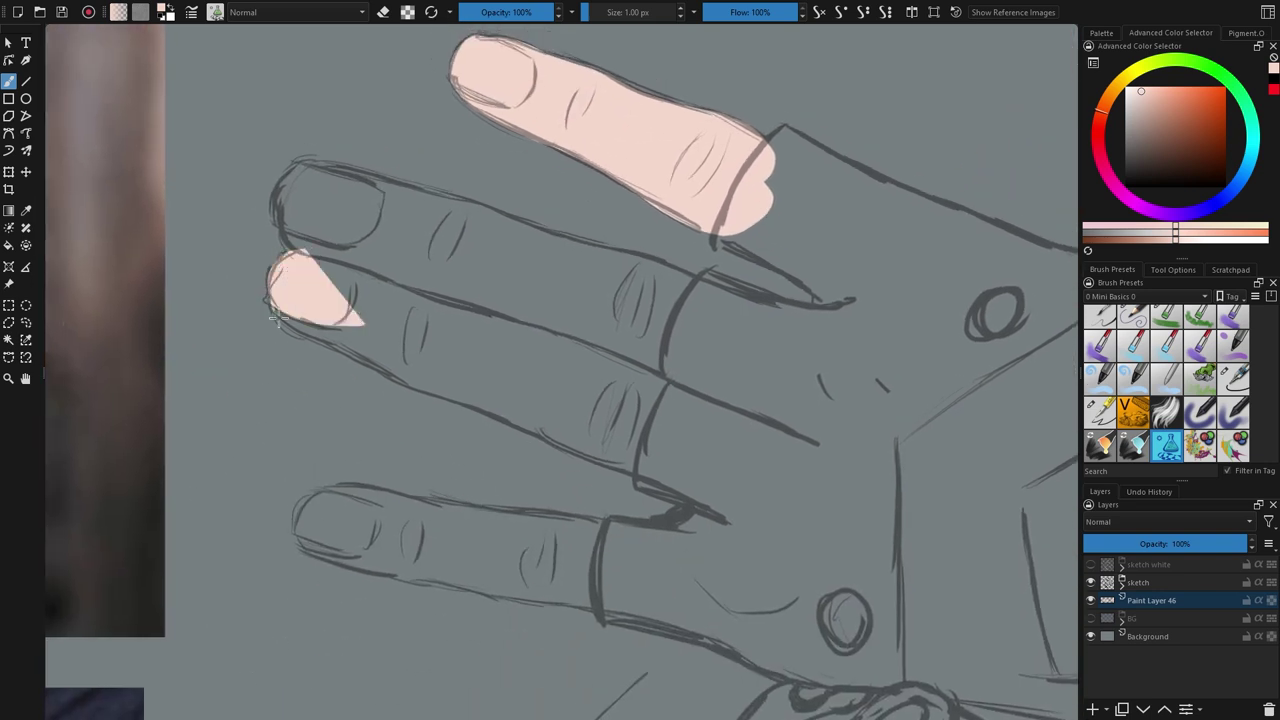
Step: Fill the two adjoining middle fingers with flat skin tone down past the glove openings
drag(272, 312, 312, 345)
mouse_move(415, 387)
mouse_down()
mouse_move(574, 454)
mouse_move(748, 470)
mouse_up()
drag(372, 374, 480, 382)
mouse_move(657, 257)
mouse_down()
mouse_move(550, 392)
mouse_move(629, 265)
mouse_up()
mouse_move(404, 184)
mouse_down()
mouse_move(610, 250)
mouse_move(432, 268)
mouse_up()
mouse_move(432, 268)
mouse_down()
mouse_move(357, 273)
mouse_move(572, 414)
mouse_up()
drag(326, 177, 486, 278)
drag(546, 306, 654, 463)
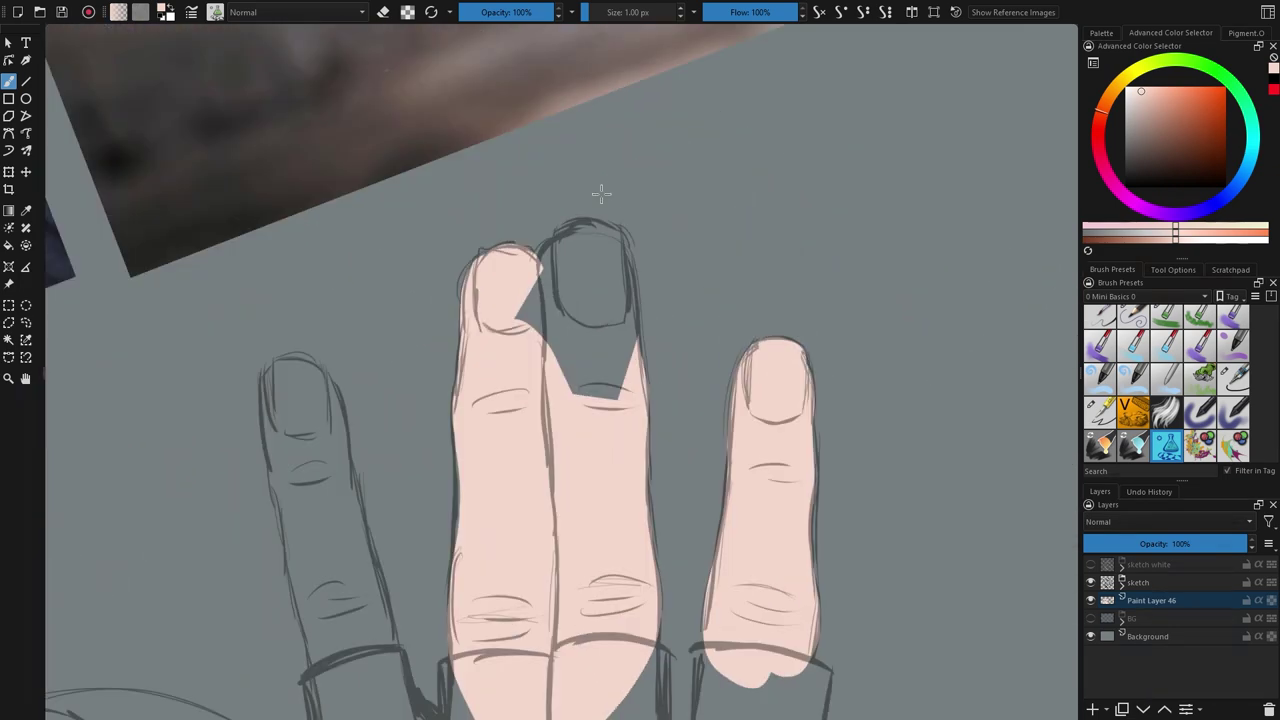
Step: Complete the longest finger's tip and fill the little finger with skin tone, checking the fills with the sketch hidden
mouse_move(554, 229)
mouse_down()
mouse_move(638, 295)
mouse_move(605, 392)
mouse_move(555, 255)
mouse_up()
mouse_move(558, 451)
mouse_down()
mouse_move(763, 207)
mouse_move(731, 292)
mouse_up()
mouse_move(437, 215)
mouse_down()
mouse_move(480, 200)
mouse_move(498, 345)
mouse_up()
mouse_move(497, 217)
mouse_down()
mouse_move(545, 500)
mouse_move(485, 300)
mouse_up()
mouse_move(440, 211)
mouse_down()
mouse_move(437, 311)
mouse_move(480, 252)
mouse_move(447, 335)
mouse_move(462, 395)
mouse_up()
key(ctrl+z)
mouse_move(451, 338)
mouse_down()
mouse_move(449, 400)
mouse_move(484, 535)
mouse_up()
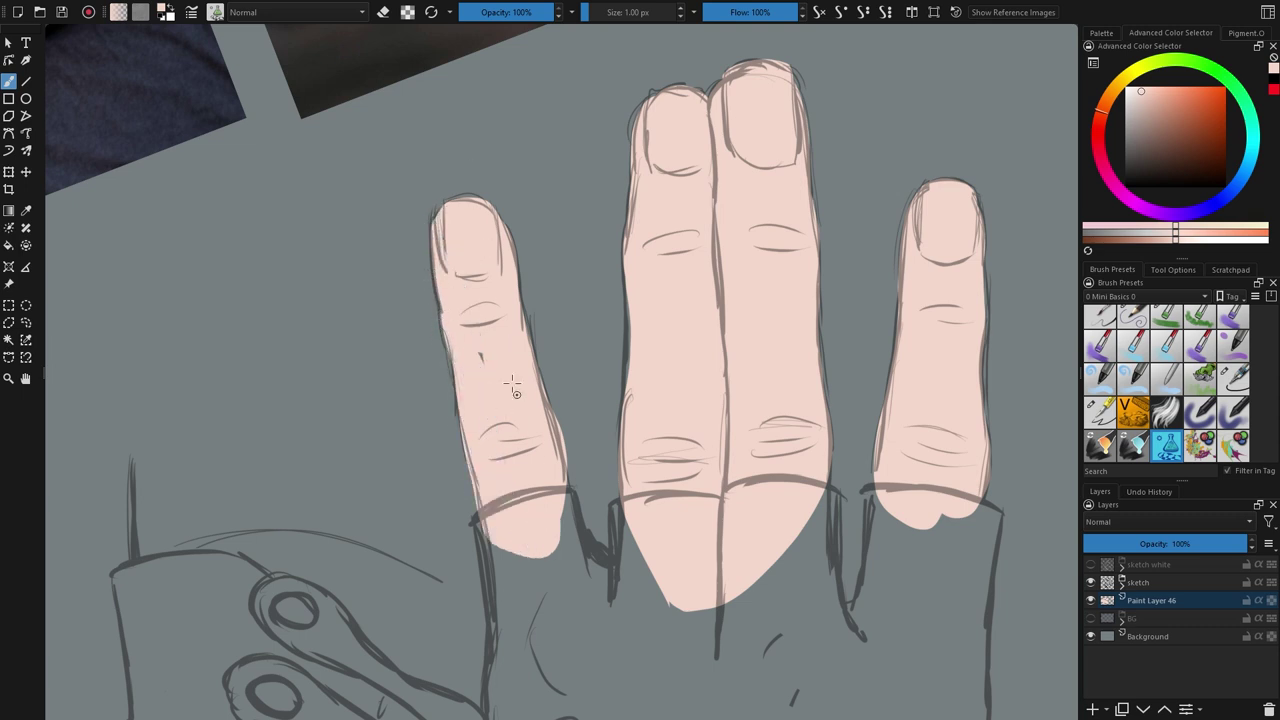
click(1090, 583)
click(1090, 583)
scroll(788, 500, down, 2)
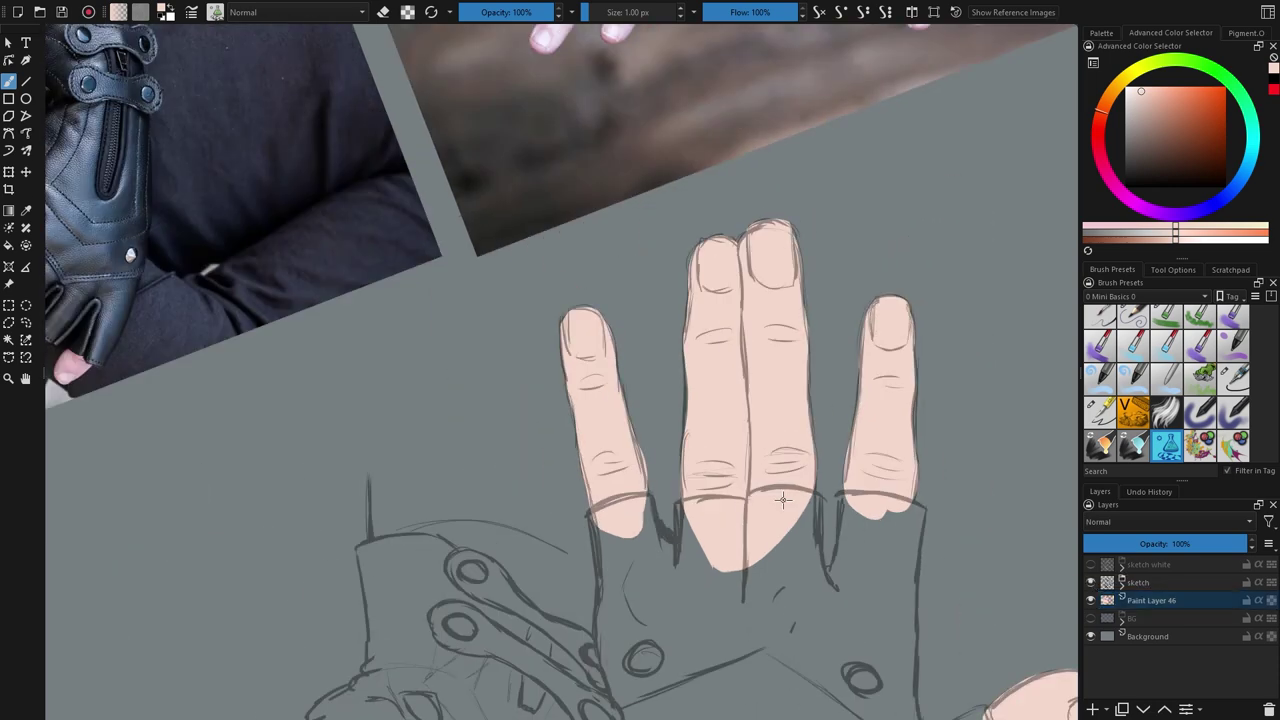
Step: Fill the forearm areas at both glove cuffs with flat skin tone using the shape-filling brush
drag(788, 500, 698, 205)
drag(980, 38, 951, 506)
scroll(951, 506, up, 1)
mouse_move(732, 517)
mouse_down()
mouse_move(920, 503)
mouse_move(941, 396)
mouse_move(765, 516)
mouse_up()
drag(442, 322, 666, 378)
mouse_move(433, 501)
mouse_down()
mouse_move(354, 474)
mouse_move(443, 294)
mouse_move(670, 449)
mouse_up()
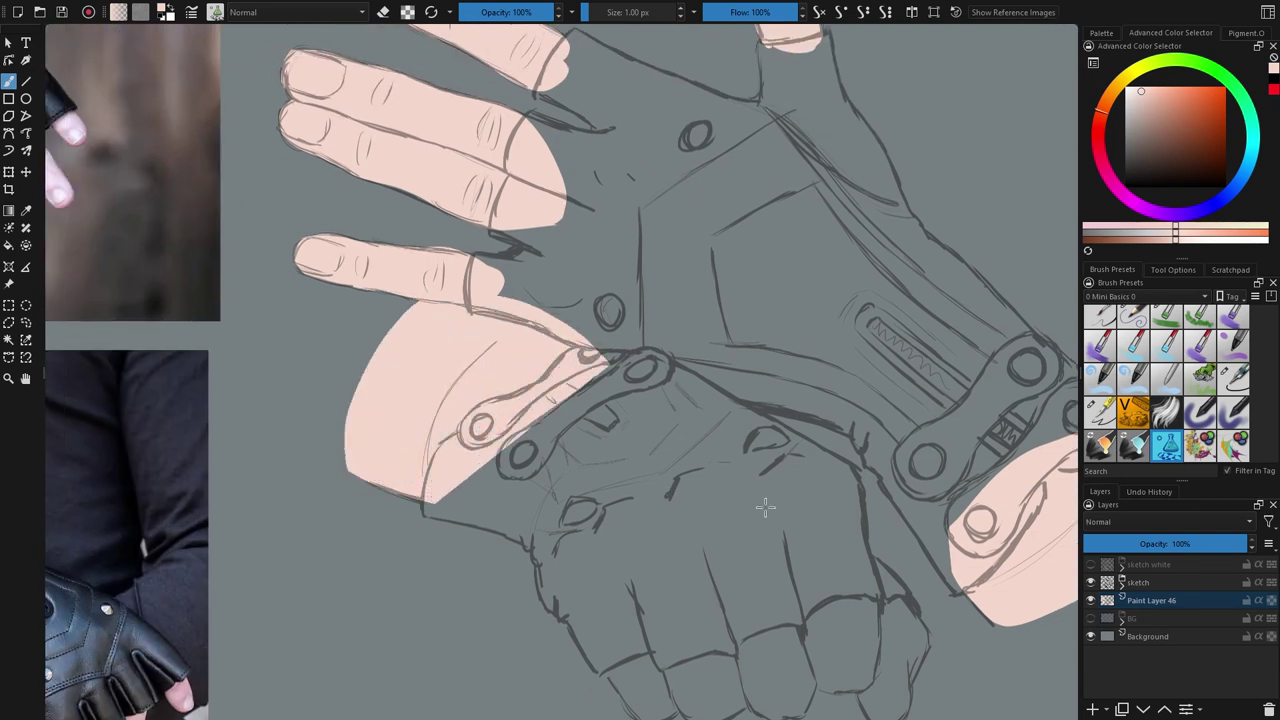
Step: Try to soften the outer edge of the fist's forearm fill with different Mini Basics brushes
click(1166, 318)
mouse_move(415, 312)
mouse_down()
mouse_move(368, 350)
mouse_move(357, 440)
mouse_move(340, 443)
mouse_up()
key(ctrl+z)
key(ctrl+z)
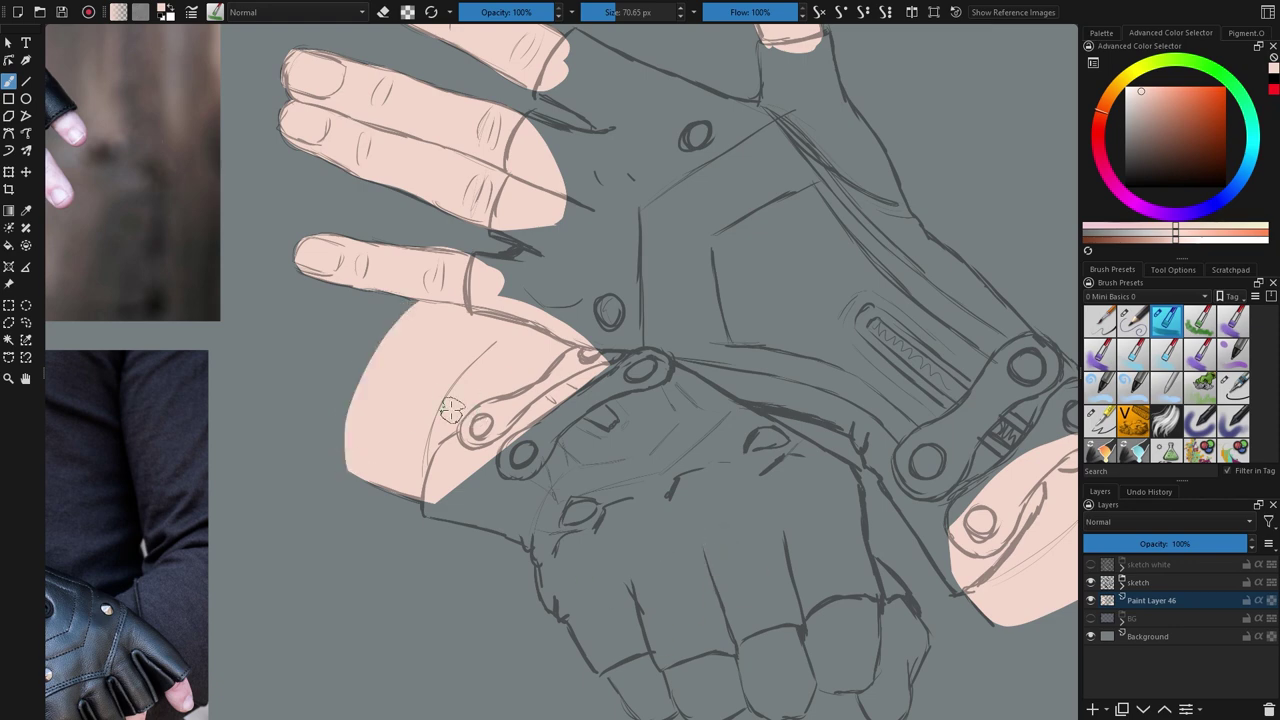
scroll(1174, 418, down, 1)
click(1100, 446)
drag(374, 344, 402, 326)
key(ctrl+z)
Step: Try roughening the fist's forearm edge with a 0 Favorites brush, then undo it together with that forearm's fill
scroll(1222, 358, up, 1)
scroll(1172, 297, down, 1)
scroll(1198, 385, up, 2)
scroll(1198, 385, down, 3)
scroll(1160, 296, up, 2)
scroll(1210, 375, up, 2)
scroll(1215, 380, down, 2)
click(1207, 347)
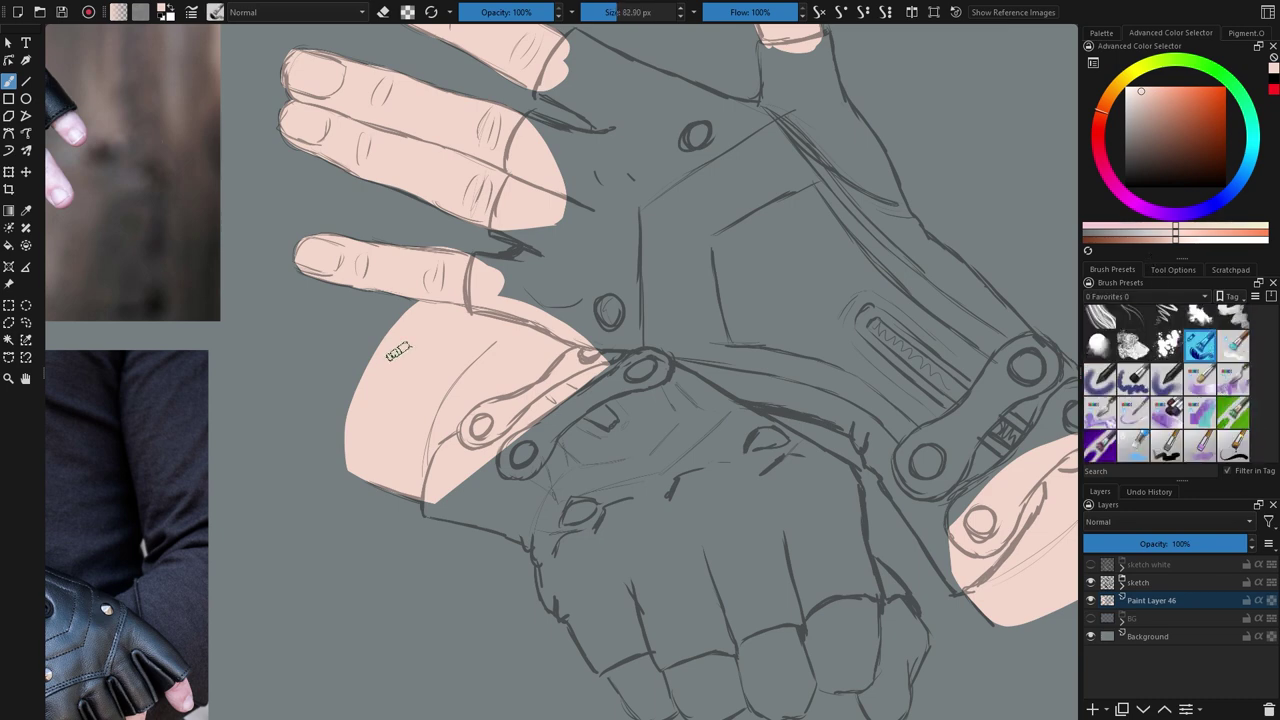
mouse_move(418, 312)
mouse_down()
mouse_move(360, 385)
mouse_move(355, 458)
mouse_move(343, 420)
mouse_up()
scroll(405, 471, down, 2)
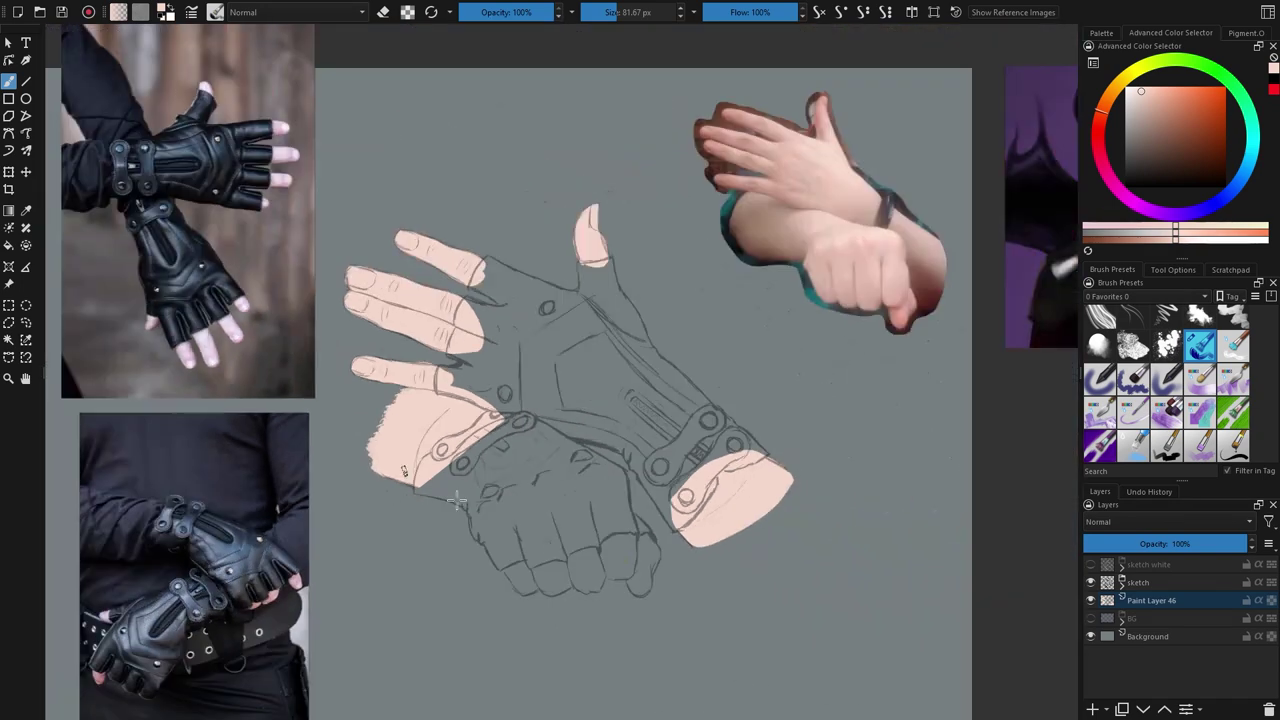
key(ctrl+z)
key(ctrl+z)
Step: Paint the fist's forearm and the other forearm's outer edge with ragged strokes, using a bristle brush from 0 My Basics 0
scroll(436, 462, up, 1)
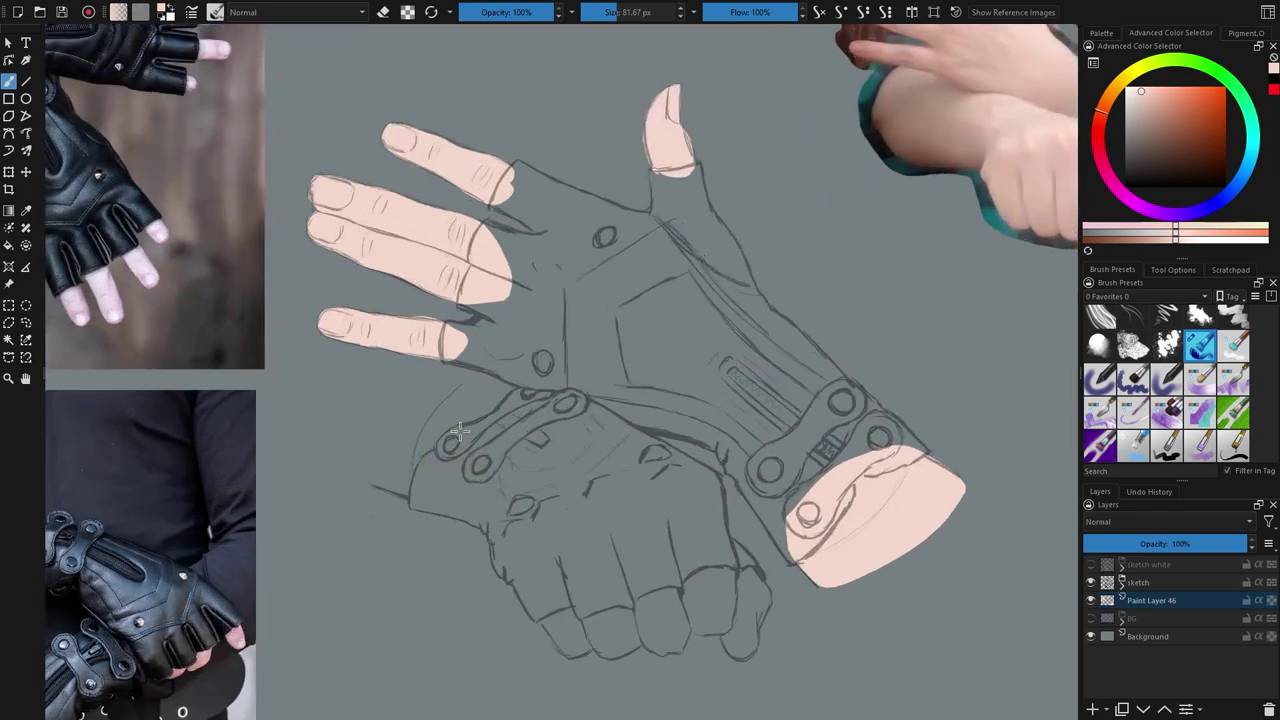
drag(448, 439, 546, 412)
drag(450, 364, 483, 364)
scroll(1197, 388, up, 3)
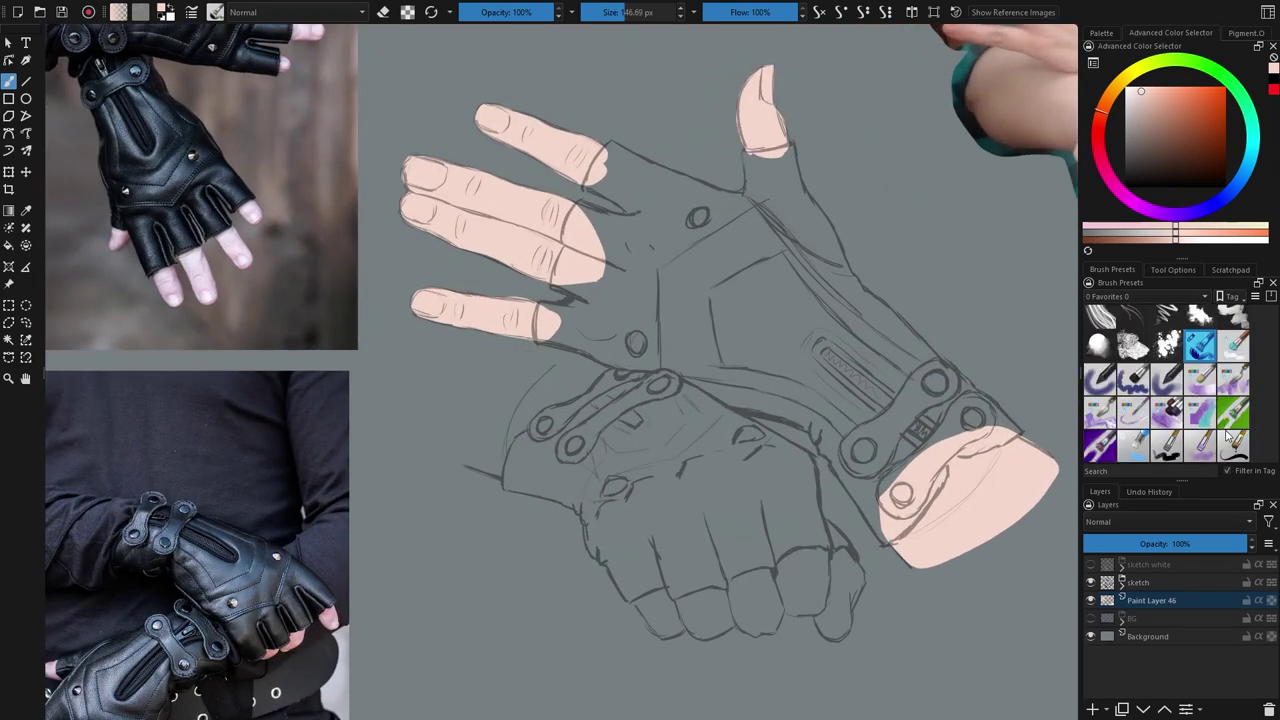
scroll(1175, 298, down, 1)
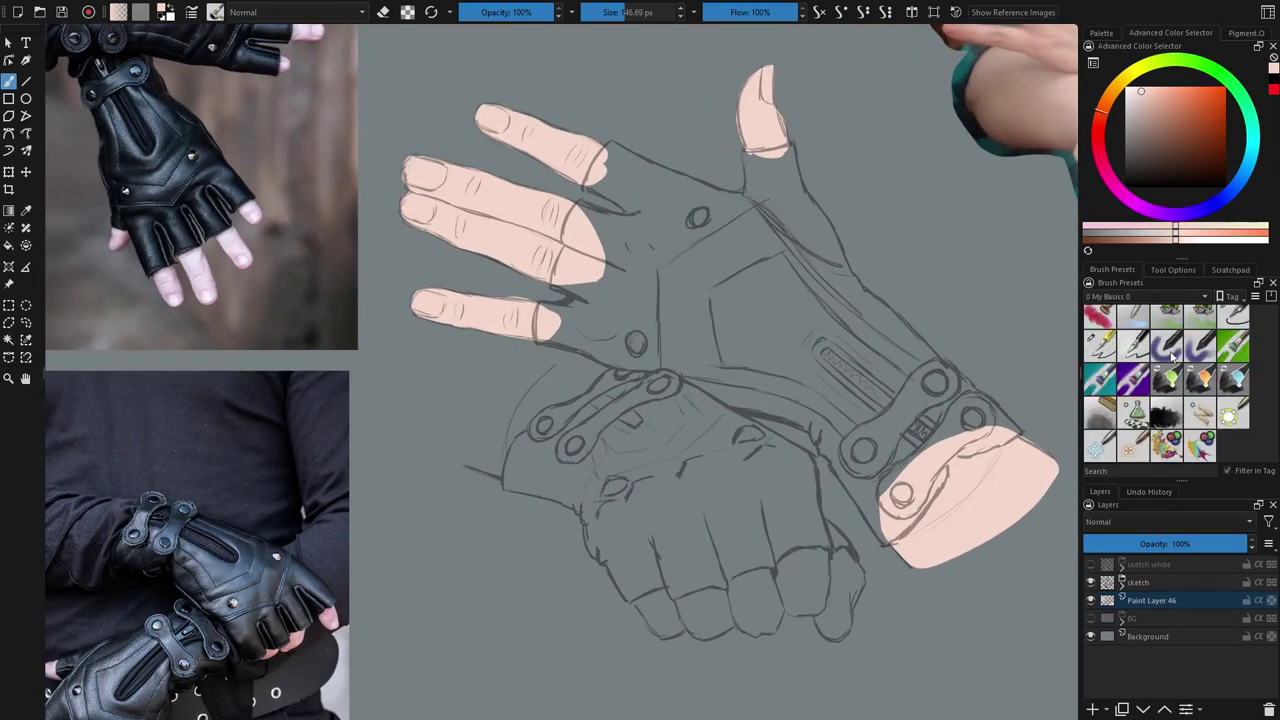
click(1166, 345)
scroll(1160, 345, down, 4)
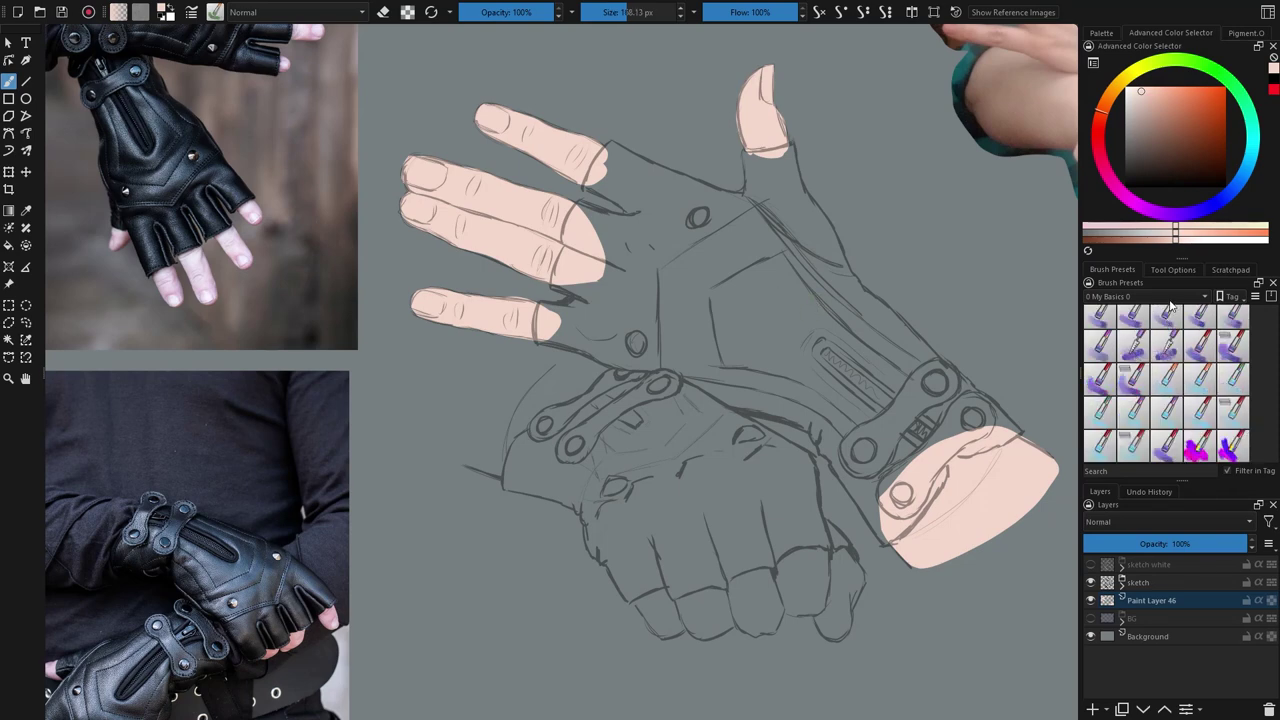
scroll(1170, 310, up, 4)
click(1135, 391)
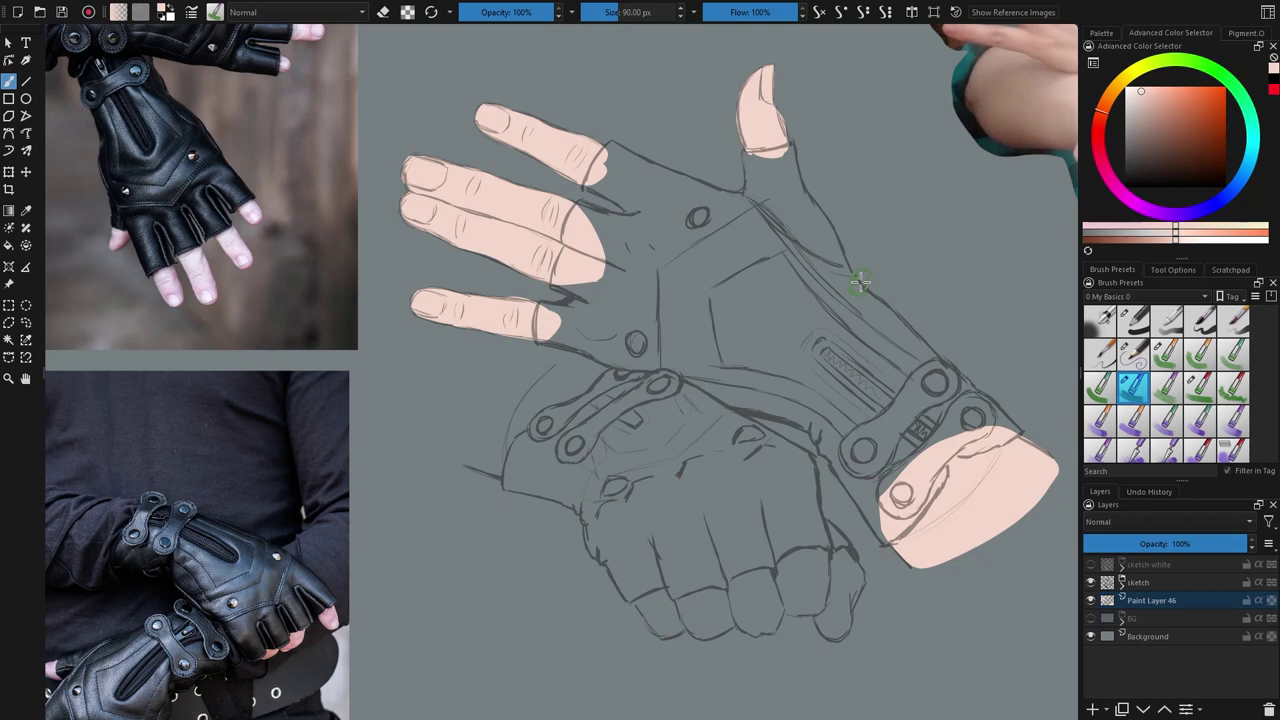
mouse_move(484, 451)
mouse_down()
mouse_move(555, 415)
mouse_move(600, 365)
mouse_move(615, 380)
mouse_move(515, 437)
mouse_move(555, 472)
mouse_up()
drag(939, 494, 689, 452)
mouse_move(786, 449)
mouse_down()
mouse_move(729, 429)
mouse_move(750, 511)
mouse_up()
mouse_move(672, 473)
mouse_down()
mouse_move(700, 522)
mouse_move(685, 535)
mouse_up()
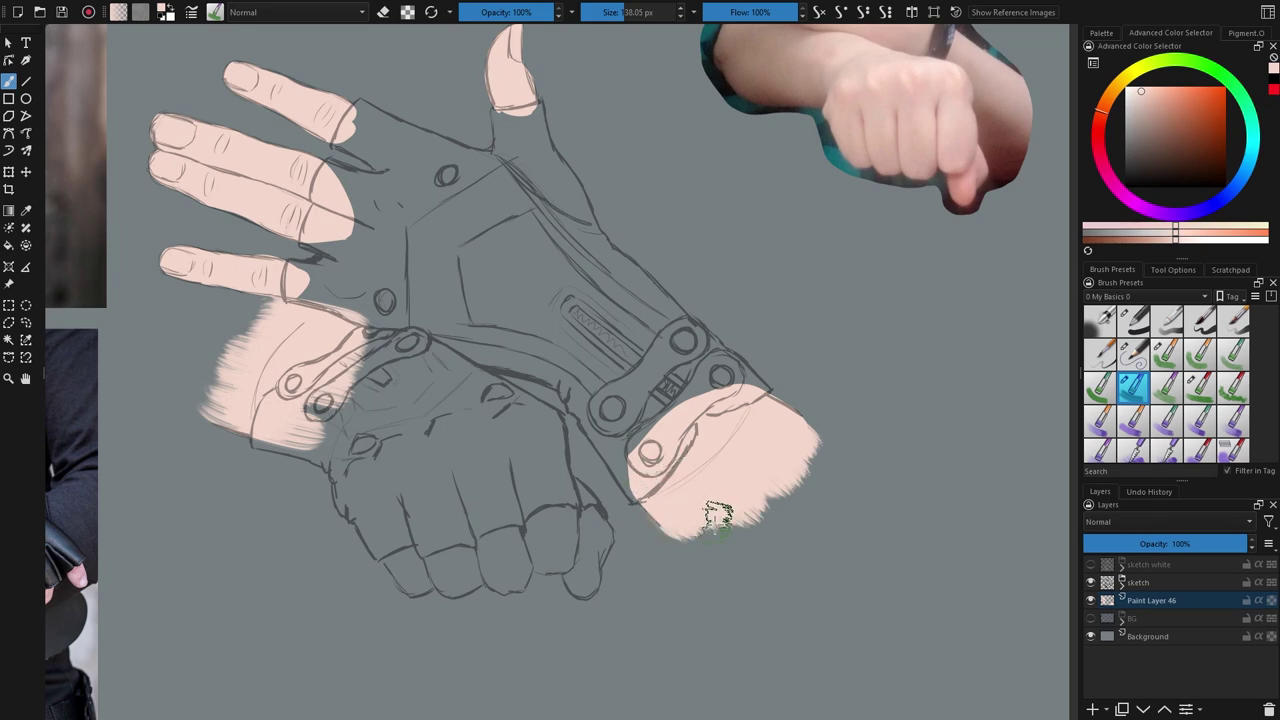
drag(830, 500, 948, 504)
key(e)
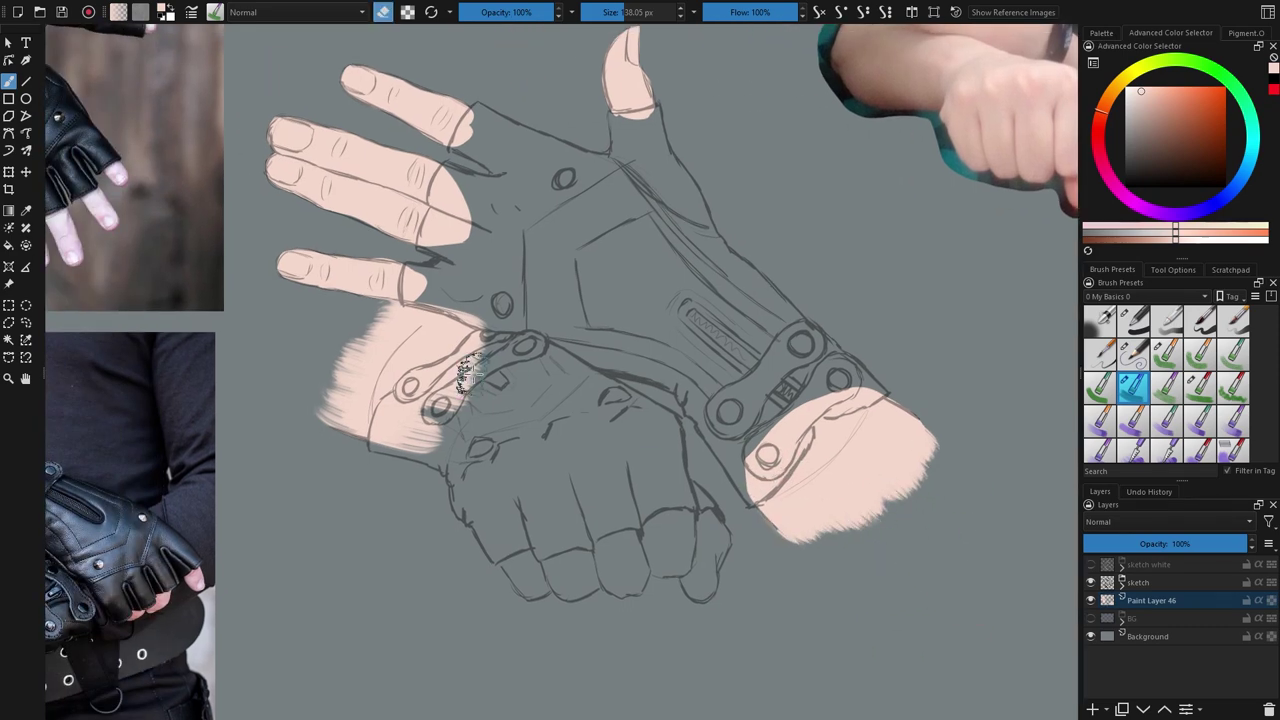
Step: Undo all the forearm painting at both glove cuffs, keeping only the finger and thumb fills
scroll(610, 445, down, 4)
key(ctrl+z)
key(ctrl+z)
key(ctrl+z)
key(ctrl+z)
key(ctrl+z)
key(ctrl+z)
key(ctrl+z)
key(ctrl+z)
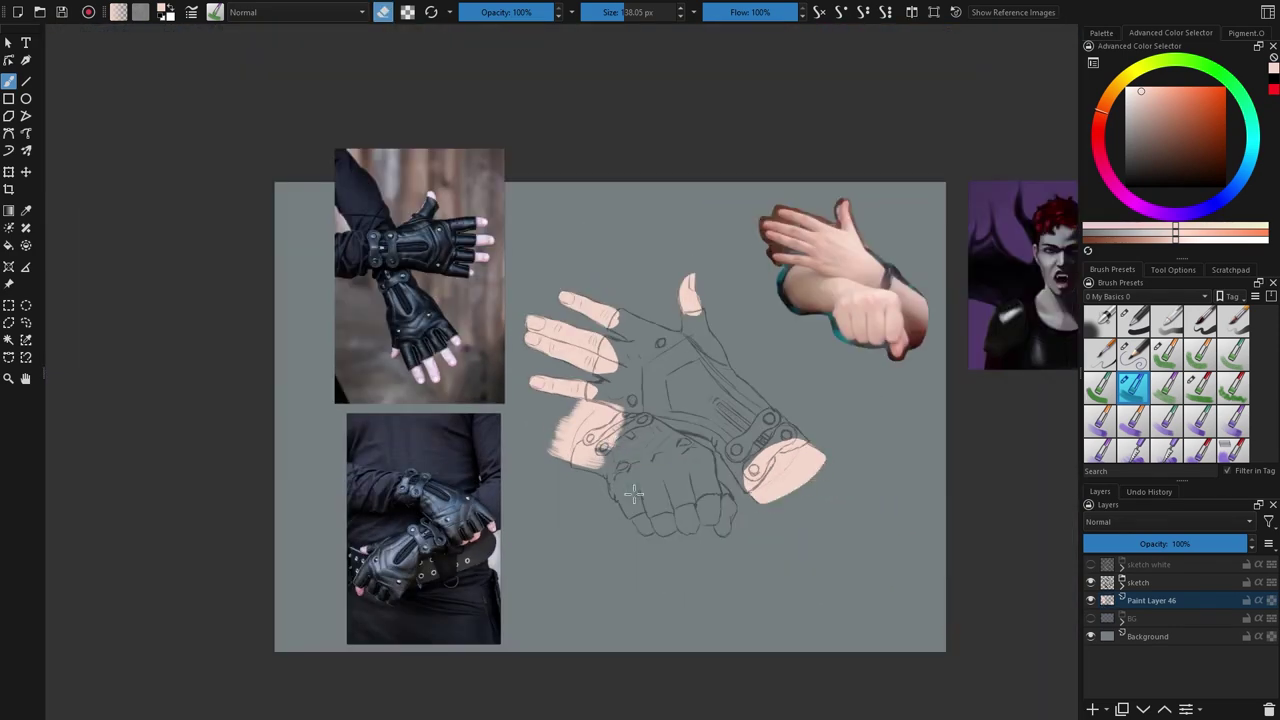
Step: Choose a broad paint brush from the 0 Favorites 0 presets and enlarge it to about 240 px
click(1120, 299)
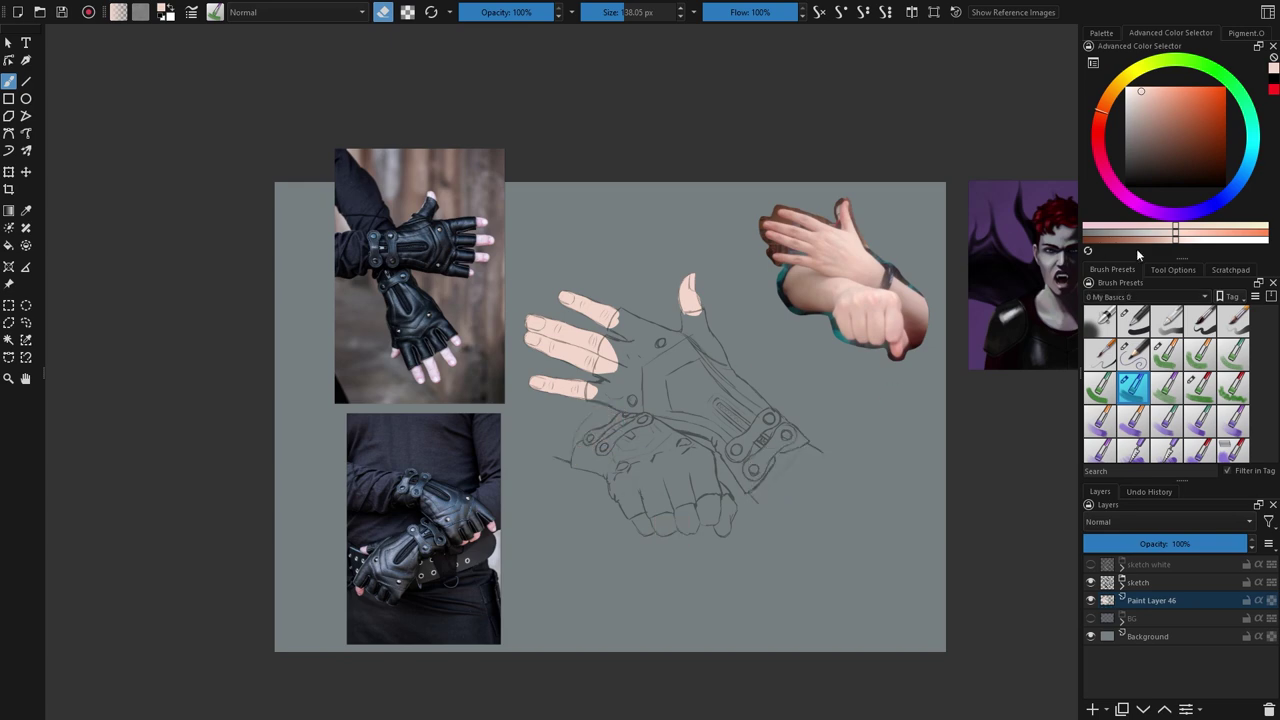
click(1136, 251)
click(1132, 321)
scroll(747, 370, up, 2)
scroll(746, 369, up, 1)
drag(734, 342, 740, 342)
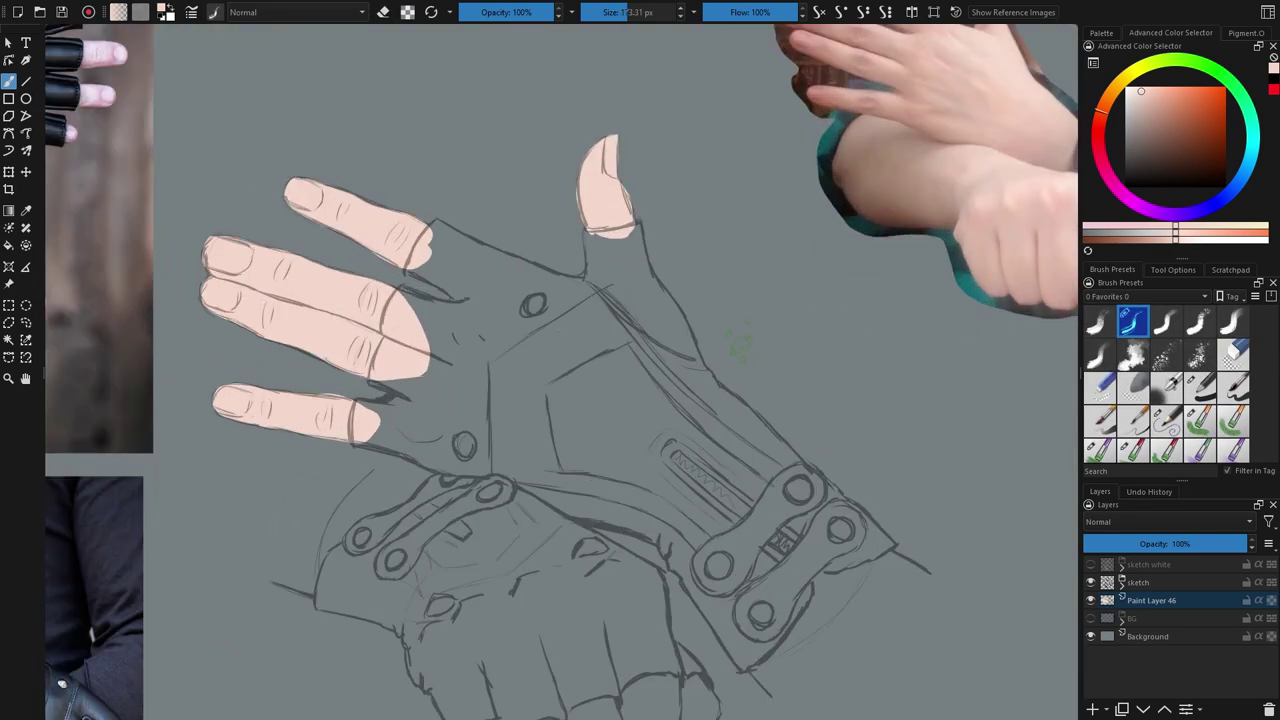
Step: Choose a ragged, dry-edged paint brush from the Paint presets
scroll(1232, 343, down, 3)
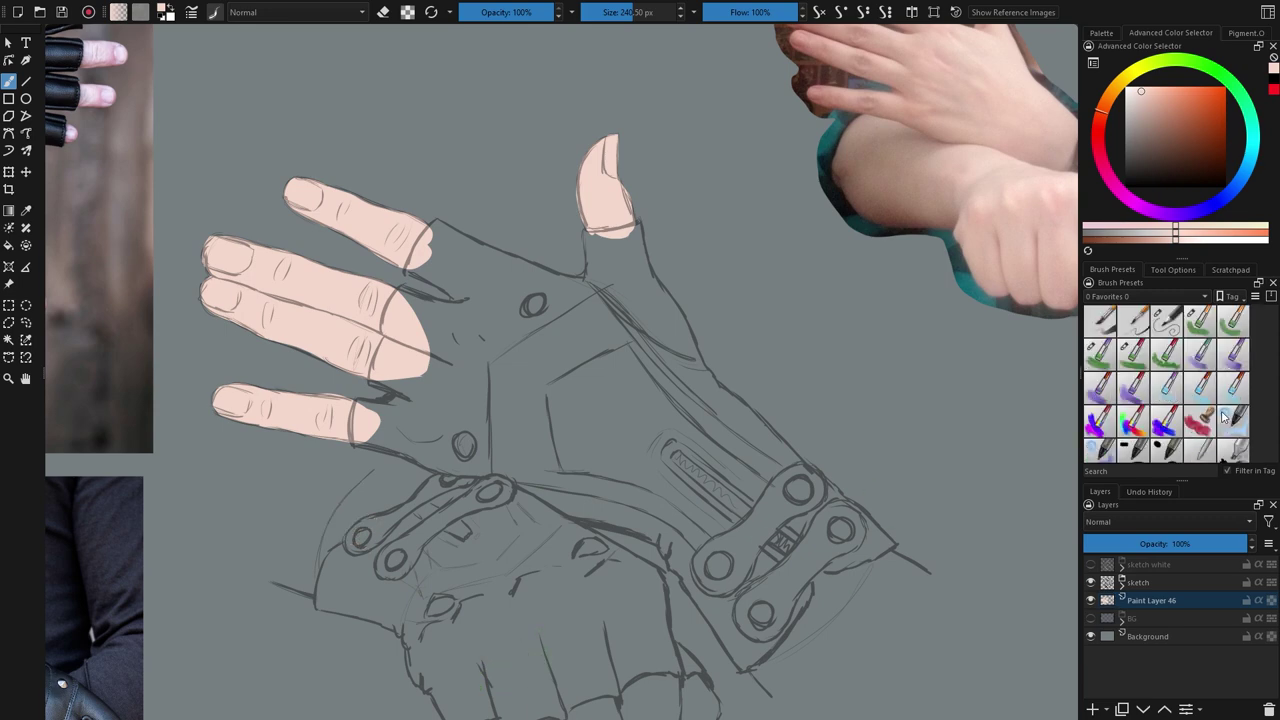
scroll(1191, 365, down, 4)
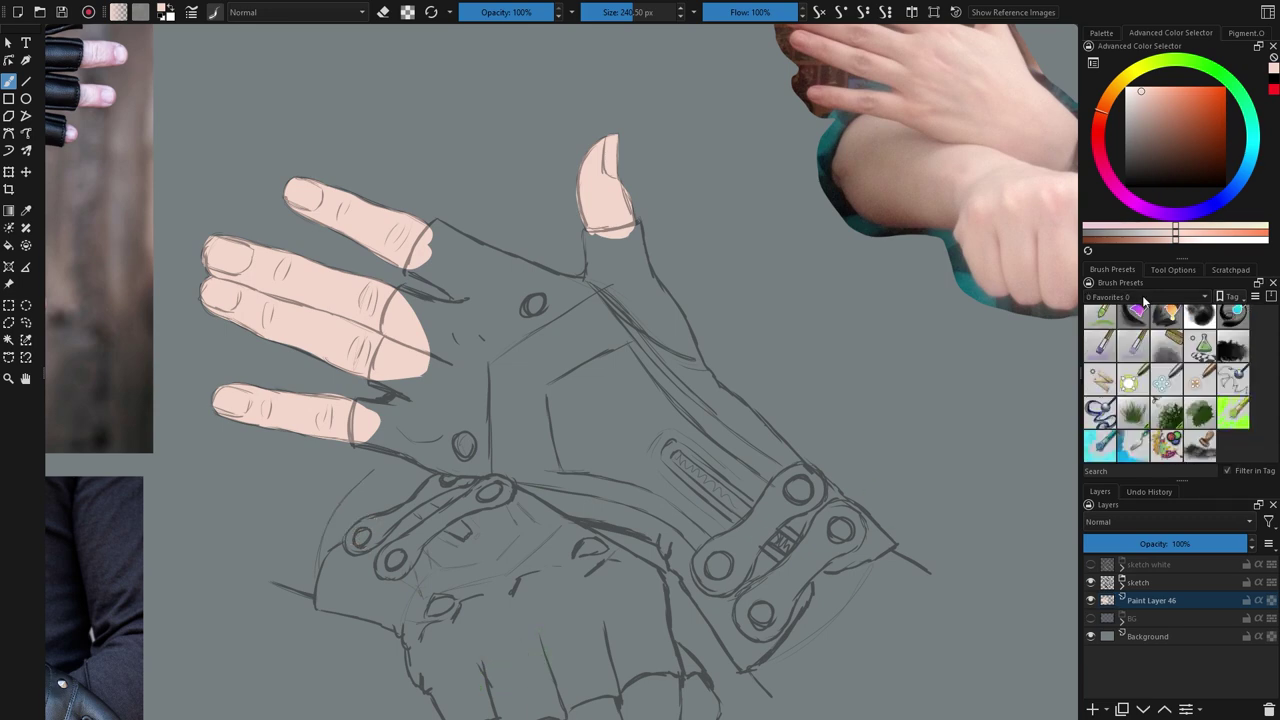
click(1169, 360)
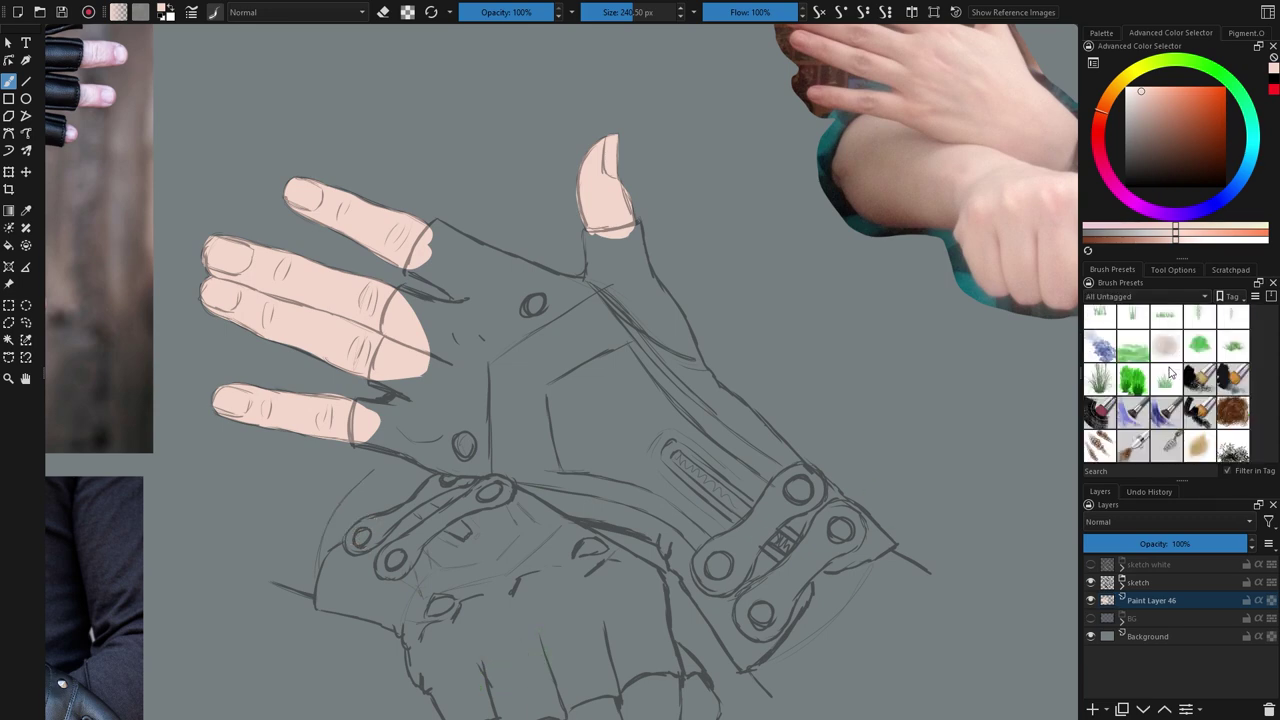
scroll(1133, 418, down, 3)
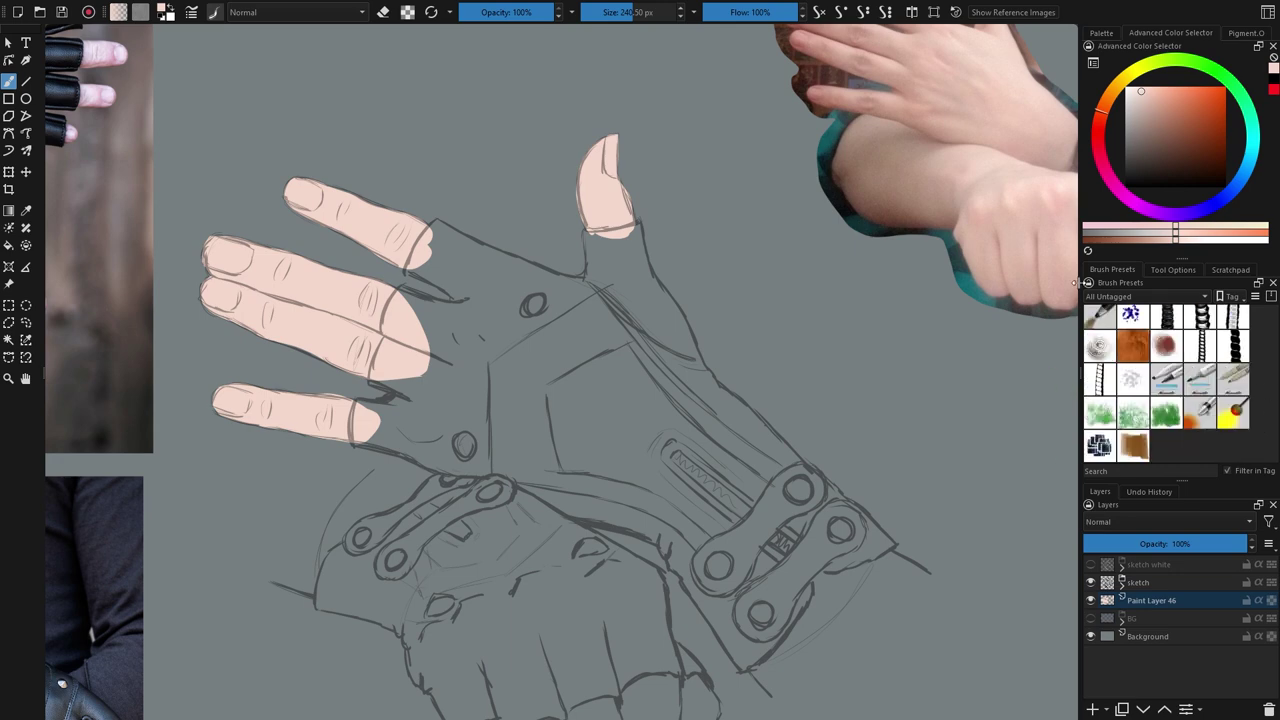
click(1107, 539)
scroll(1232, 376, down, 2)
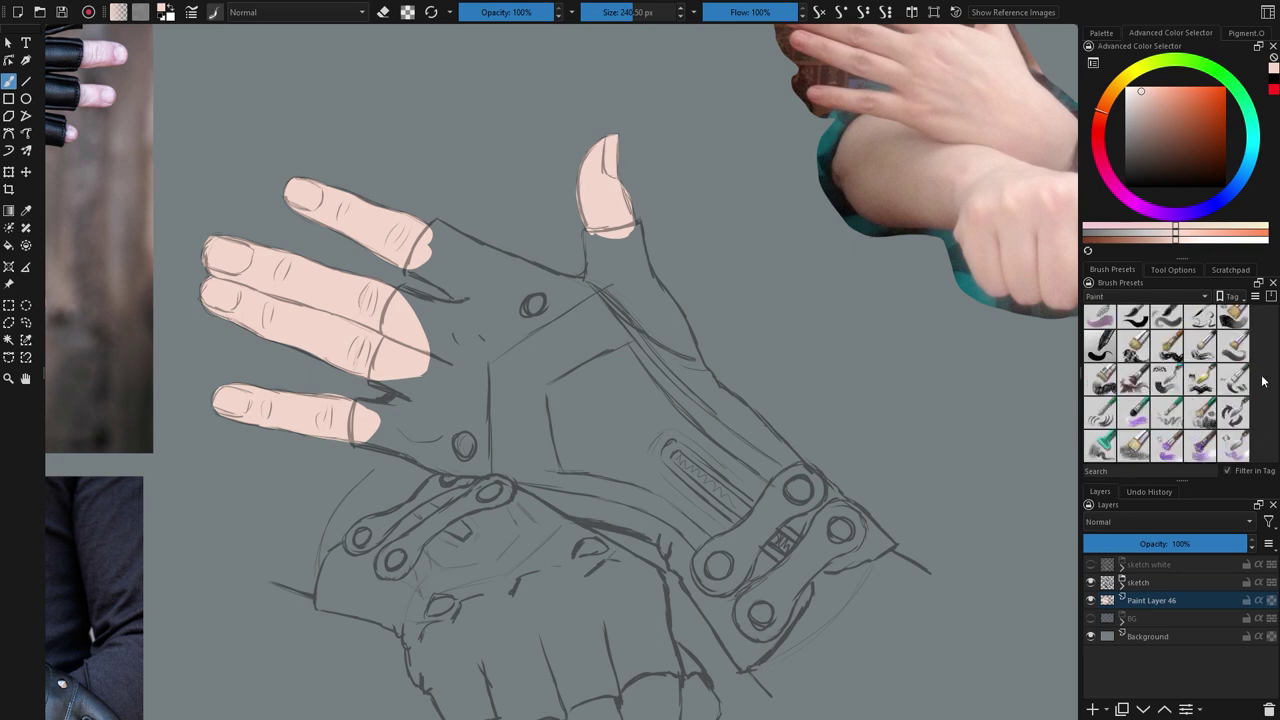
scroll(1203, 348, down, 3)
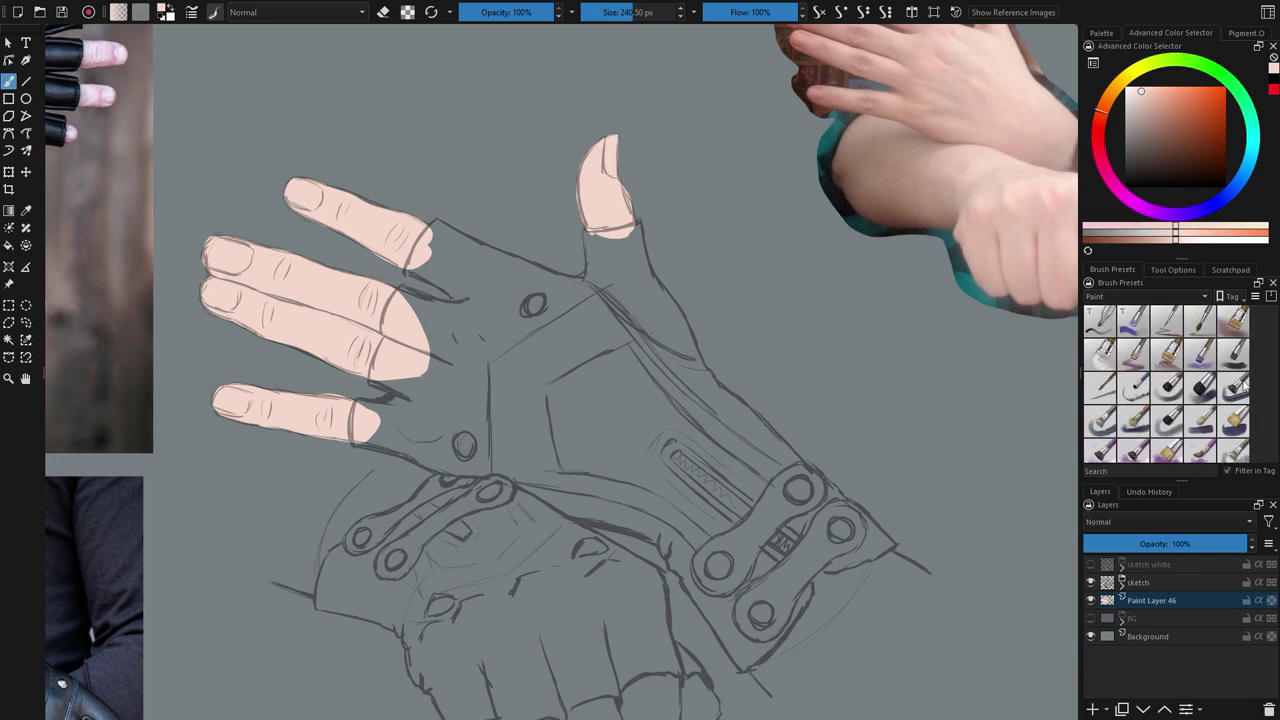
scroll(1200, 380, down, 4)
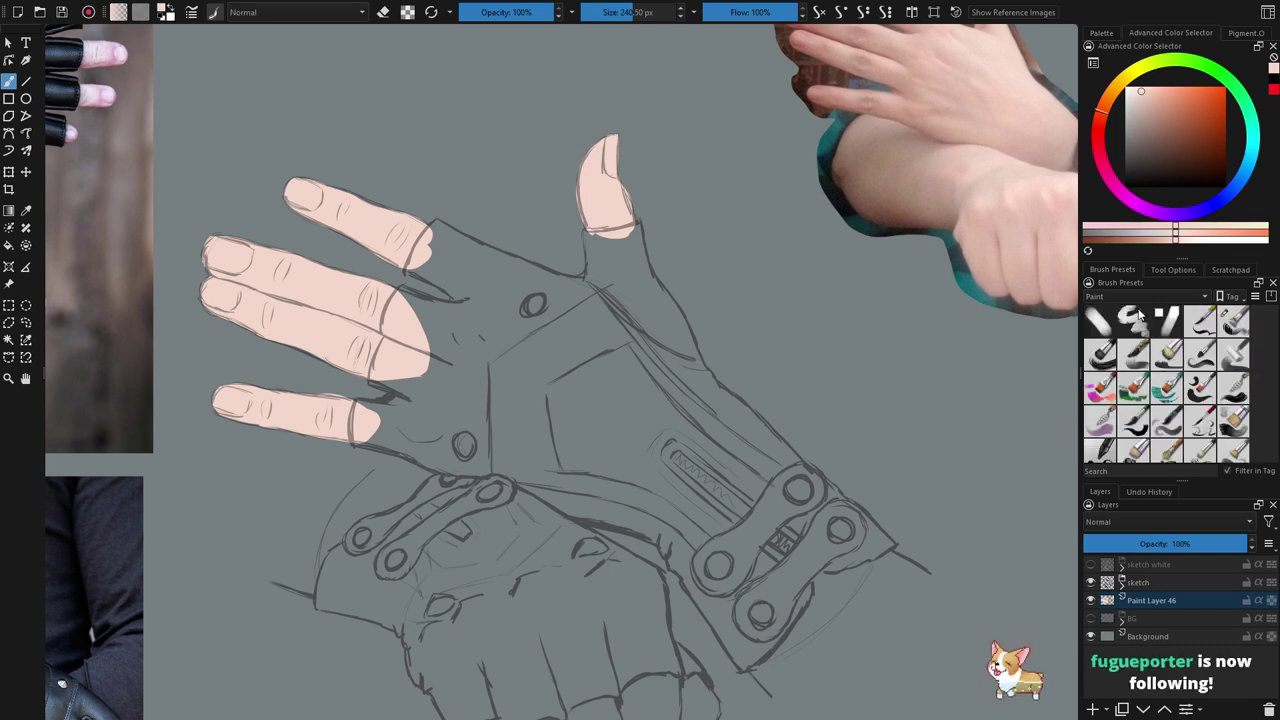
click(1135, 324)
Step: Paint short skin-coloured forearms beyond both glove cuffs, with ragged outer ends
drag(789, 453, 680, 308)
mouse_move(780, 455)
mouse_down()
mouse_move(840, 472)
mouse_move(783, 437)
mouse_move(770, 470)
mouse_up()
mouse_move(680, 540)
mouse_down()
mouse_move(652, 507)
mouse_move(707, 503)
mouse_move(756, 430)
mouse_up()
mouse_move(604, 458)
mouse_down()
mouse_move(754, 454)
mouse_move(786, 490)
mouse_up()
mouse_move(398, 476)
mouse_down()
mouse_move(357, 450)
mouse_move(450, 330)
mouse_move(370, 430)
mouse_move(385, 452)
mouse_move(460, 432)
mouse_move(376, 375)
mouse_move(467, 364)
mouse_up()
mouse_move(882, 525)
mouse_down()
mouse_move(853, 570)
mouse_move(868, 522)
mouse_move(920, 462)
mouse_move(978, 506)
mouse_move(970, 450)
mouse_move(1025, 470)
mouse_up()
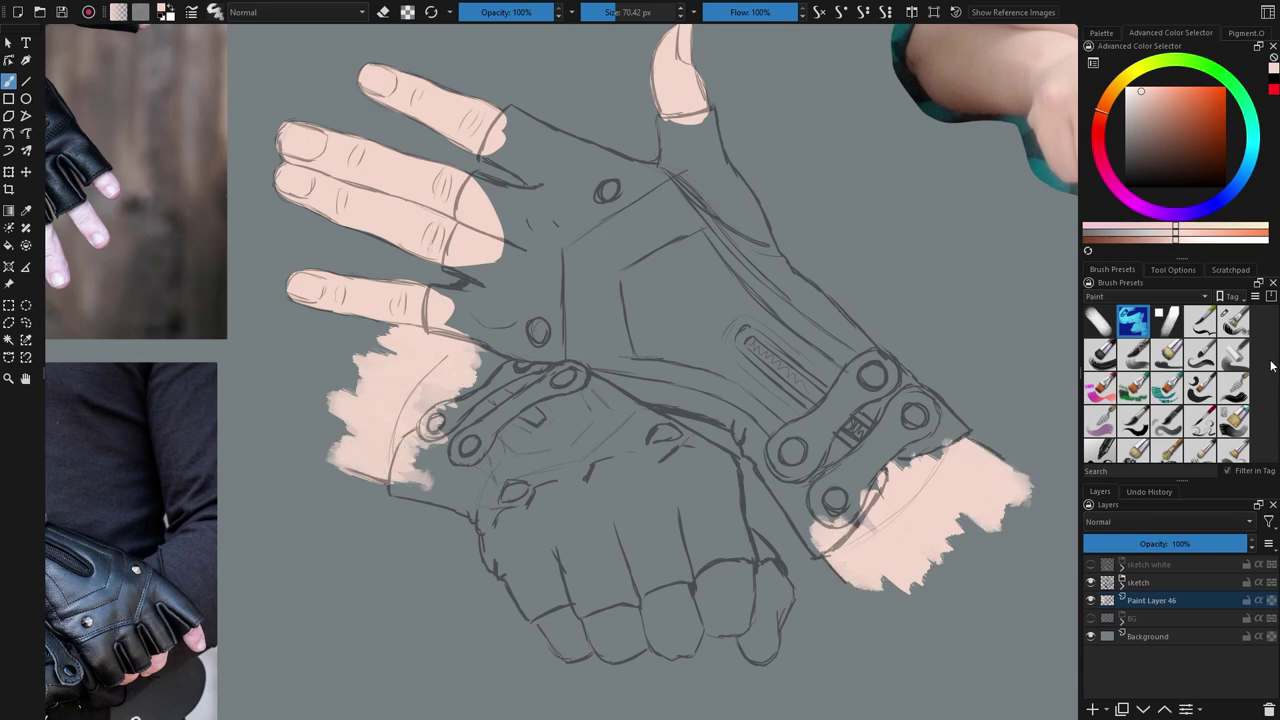
Step: Fill the forearm gaps along both glove cuffs with skin colour, using a shape-filling brush from 0 My Basics 0
click(1136, 416)
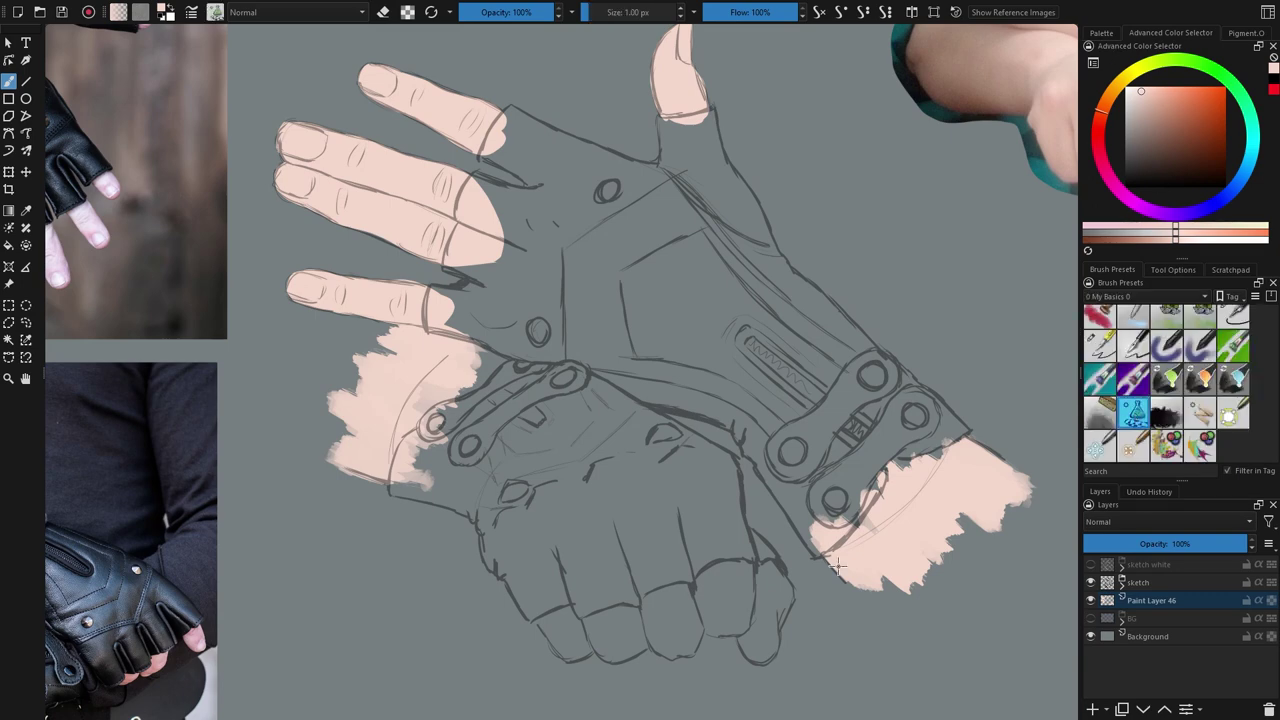
mouse_move(914, 529)
mouse_down()
mouse_move(989, 464)
mouse_move(842, 566)
mouse_move(862, 446)
mouse_move(961, 434)
mouse_move(1001, 456)
mouse_move(938, 413)
mouse_move(1000, 458)
mouse_up()
mouse_move(354, 471)
mouse_down()
mouse_move(465, 418)
mouse_move(413, 351)
mouse_up()
Step: Rename the skin colour layer as skin1
double_click(1162, 602)
text(skin1)
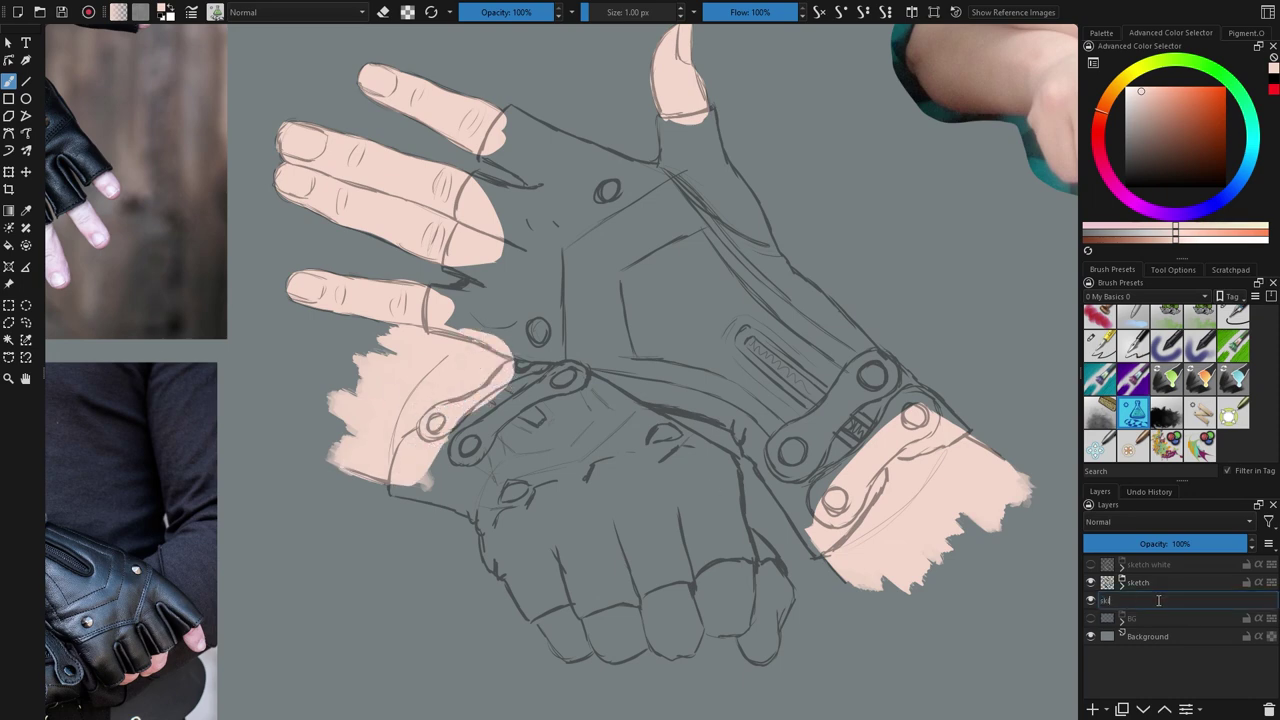
key(Return)
Step: Fill the fist's fingers and thumb with the flat skin colour
scroll(781, 622, up, 1)
drag(777, 628, 749, 567)
mouse_move(738, 464)
mouse_down()
mouse_move(767, 500)
mouse_move(761, 554)
mouse_move(700, 605)
mouse_move(740, 590)
mouse_move(660, 580)
mouse_move(705, 520)
mouse_move(715, 475)
mouse_move(625, 520)
mouse_move(650, 570)
mouse_move(615, 600)
mouse_move(528, 572)
mouse_move(495, 595)
mouse_move(410, 553)
mouse_move(470, 610)
mouse_move(385, 492)
mouse_up()
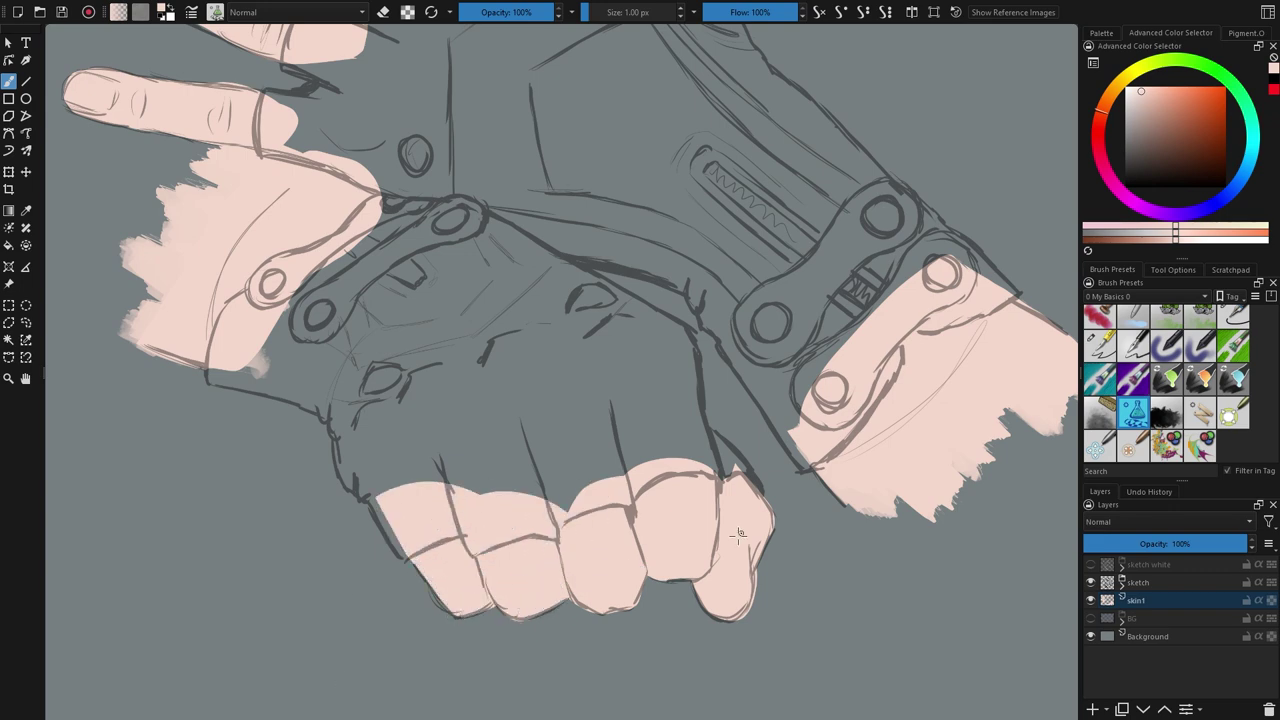
Step: Add a new layer above skin1 and name it gloves 1
click(1092, 709)
double_click(1153, 607)
text(lea)
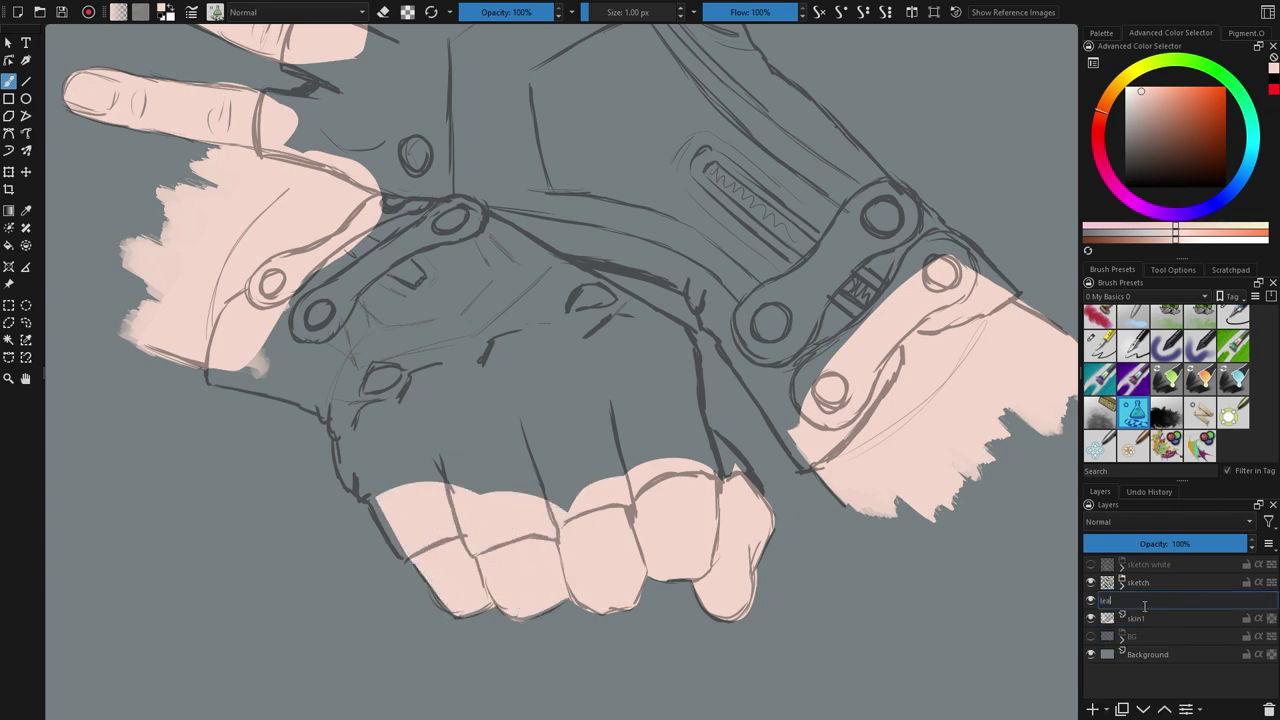
text(oves 1)
key(Return)
Step: Sample dark blue from the reference photo and fill the glove edges over the open hand's two middle fingers
scroll(540, 291, down, 2)
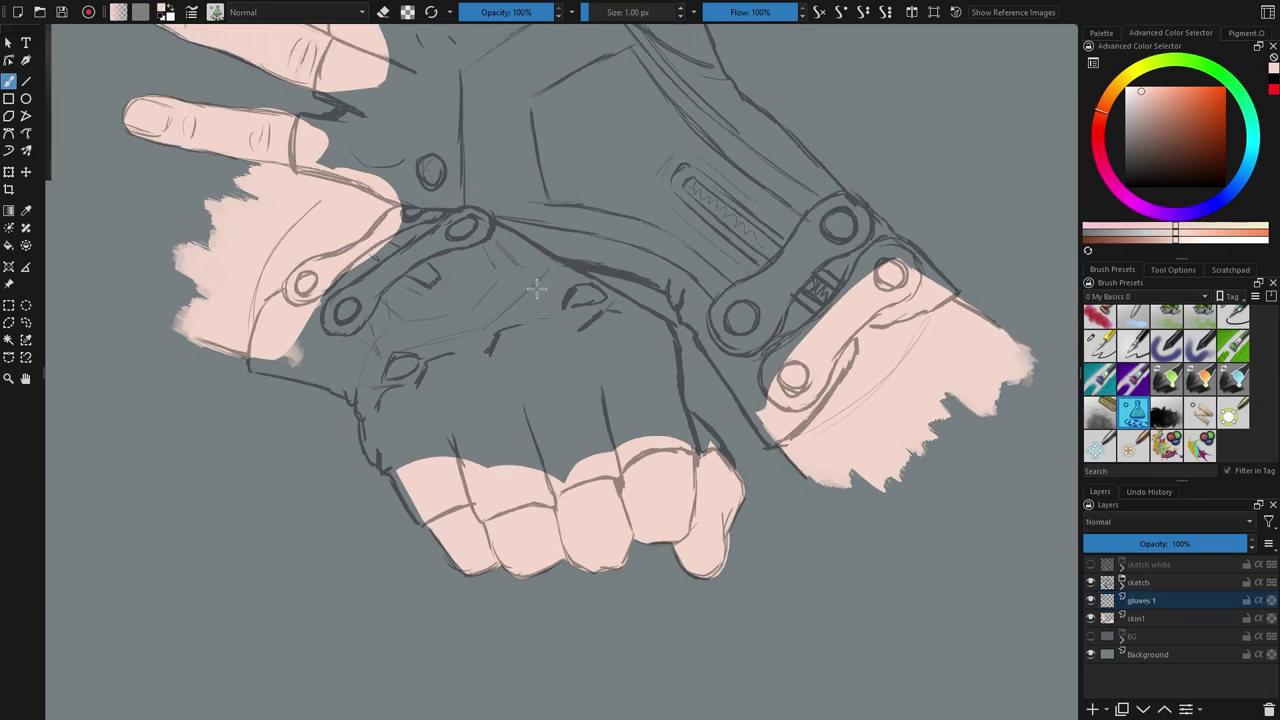
drag(538, 291, 740, 464)
ctrl+click(92, 140)
scroll(730, 238, up, 2)
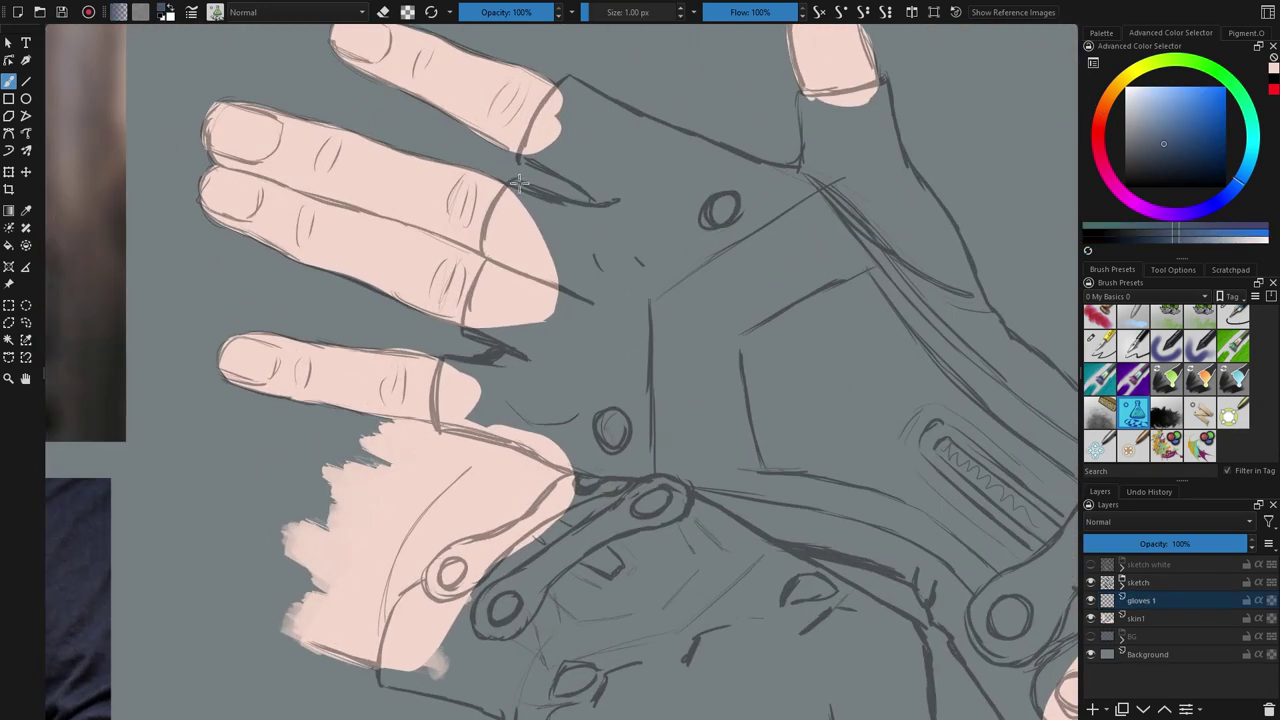
mouse_move(493, 200)
mouse_down()
mouse_move(482, 236)
mouse_move(607, 283)
mouse_move(496, 248)
mouse_move(456, 323)
mouse_move(520, 350)
mouse_move(473, 318)
mouse_move(458, 325)
mouse_move(560, 378)
mouse_up()
mouse_move(507, 180)
mouse_down()
mouse_move(487, 233)
mouse_move(517, 187)
mouse_up()
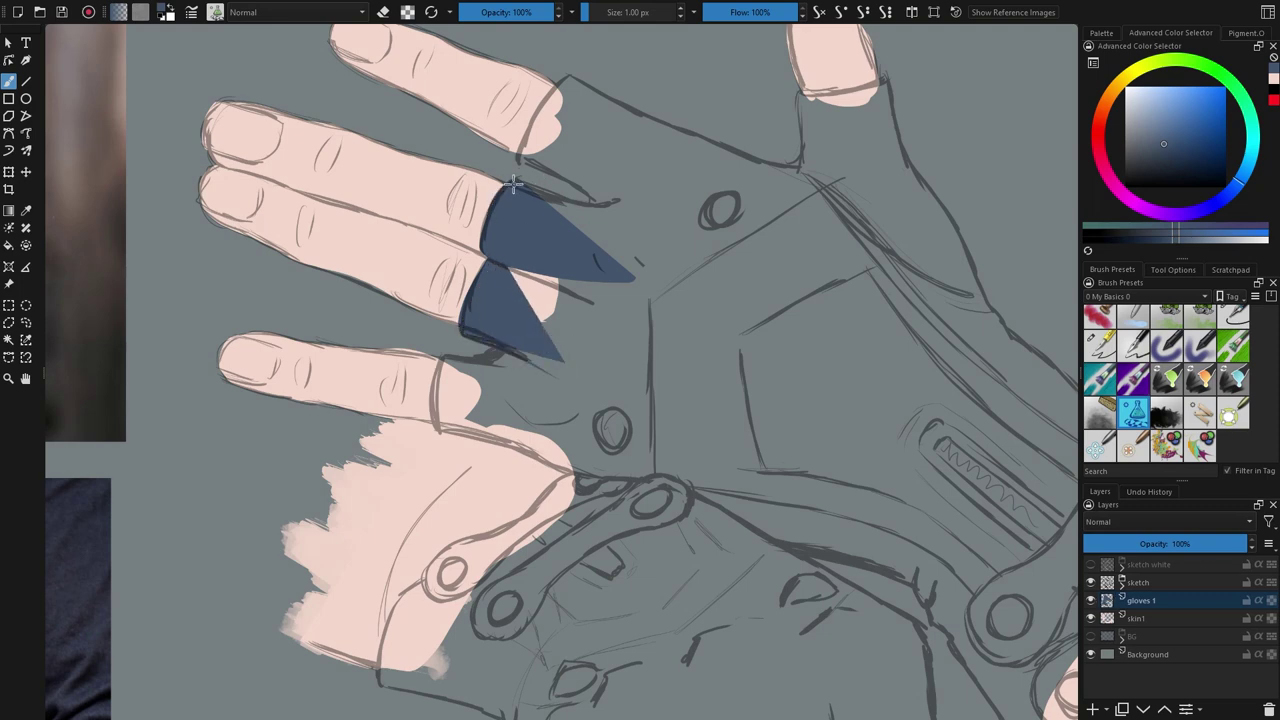
Step: Fill the fist glove's cuff edge and upper strap, plus the other glove's edge beside its inner strap rivet, with dark blue
mouse_move(459, 551)
mouse_down()
mouse_move(541, 365)
mouse_move(480, 440)
mouse_move(536, 462)
mouse_up()
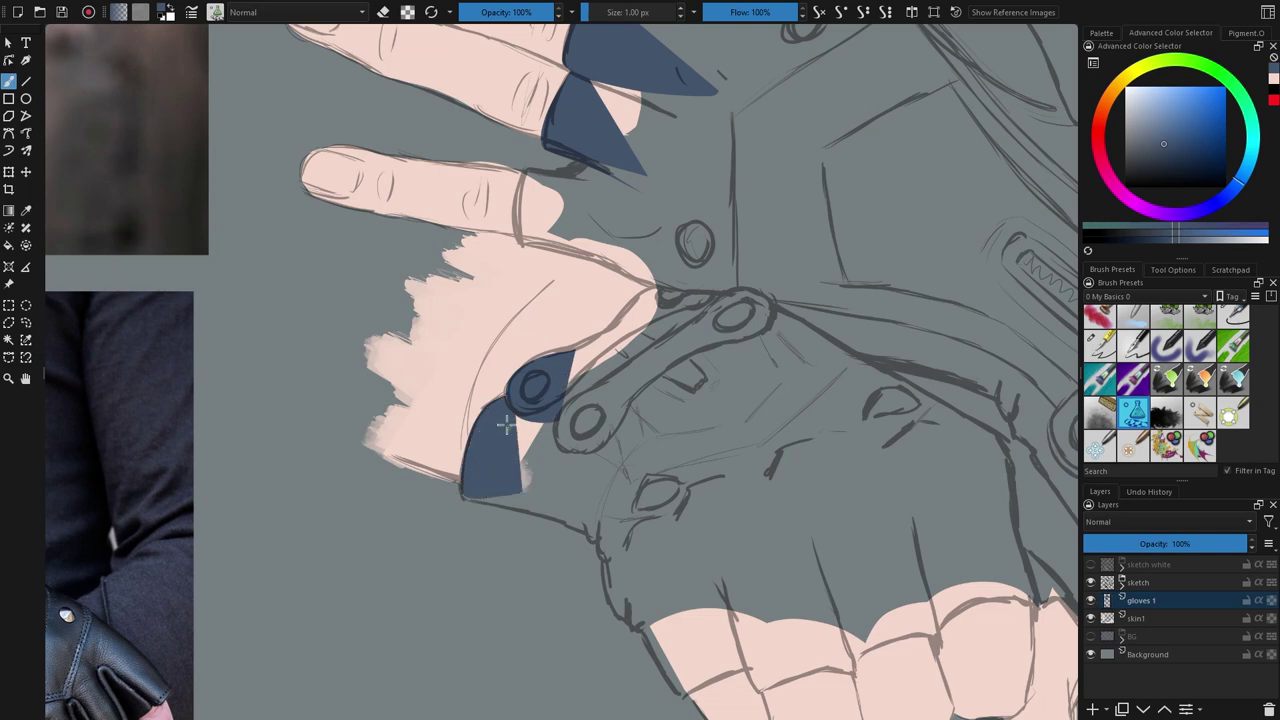
mouse_move(662, 288)
mouse_down()
mouse_move(575, 355)
mouse_move(740, 252)
mouse_up()
drag(895, 345, 618, 235)
mouse_move(724, 272)
mouse_down()
mouse_move(790, 393)
mouse_move(725, 235)
mouse_move(778, 217)
mouse_up()
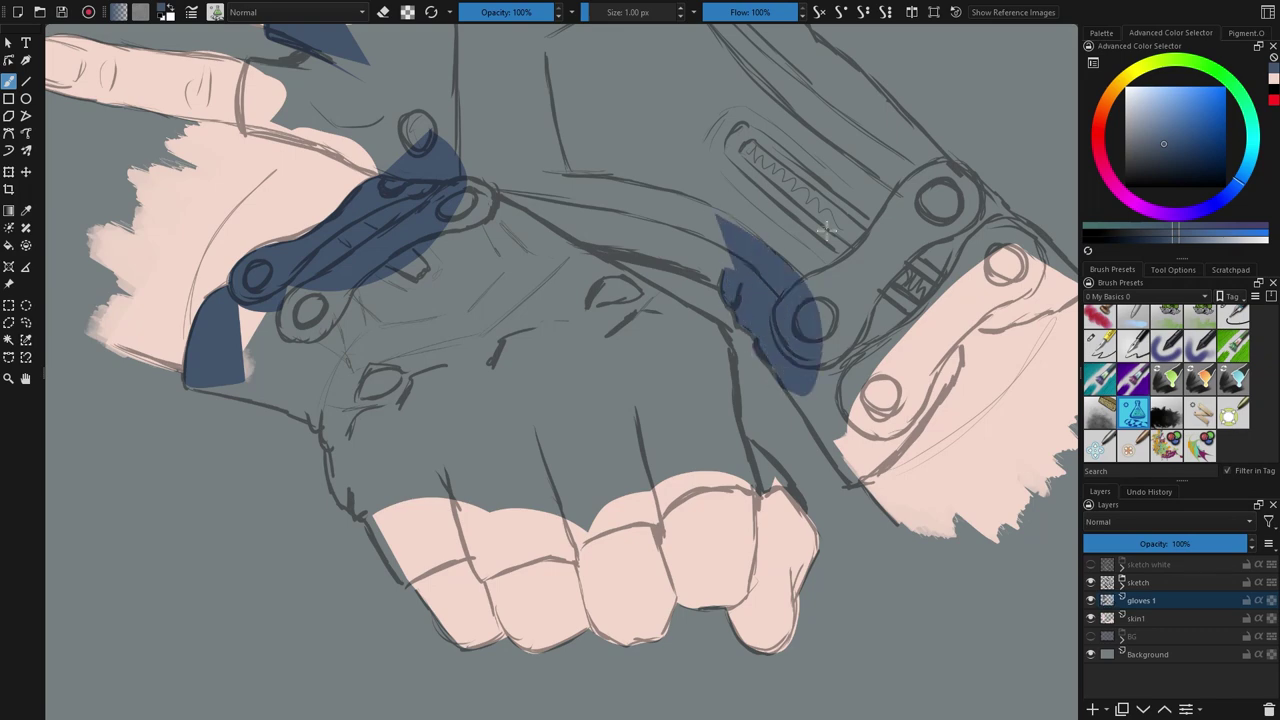
Step: Fill the open hand's glove cuff around the riveted straps, up to the wrist's outer edge, with dark blue
drag(932, 405, 762, 398)
mouse_move(790, 322)
mouse_down()
mouse_move(770, 402)
mouse_move(690, 476)
mouse_move(680, 390)
mouse_up()
drag(646, 430, 713, 183)
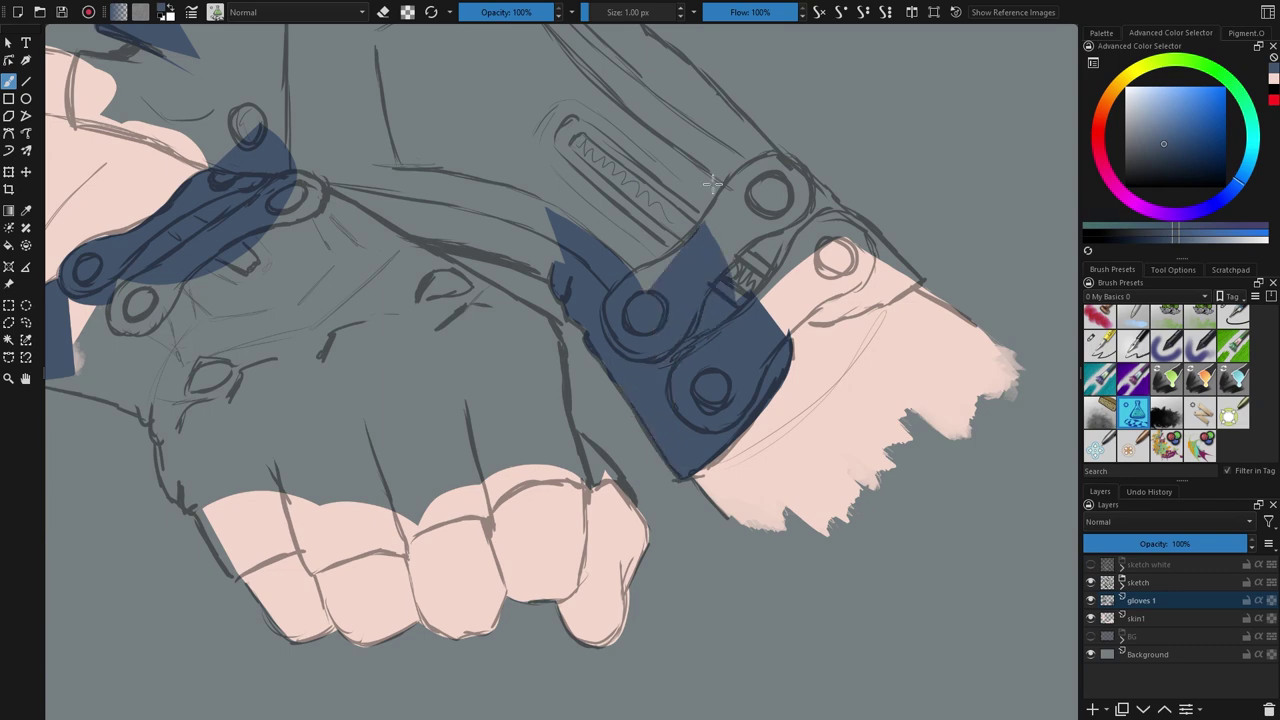
mouse_move(779, 347)
mouse_down()
mouse_move(850, 278)
mouse_move(750, 337)
mouse_move(859, 316)
mouse_move(921, 281)
mouse_move(772, 257)
mouse_up()
mouse_move(834, 192)
mouse_down()
mouse_move(874, 223)
mouse_move(743, 234)
mouse_move(665, 183)
mouse_up()
mouse_move(705, 74)
mouse_down()
mouse_move(634, 259)
mouse_move(710, 345)
mouse_up()
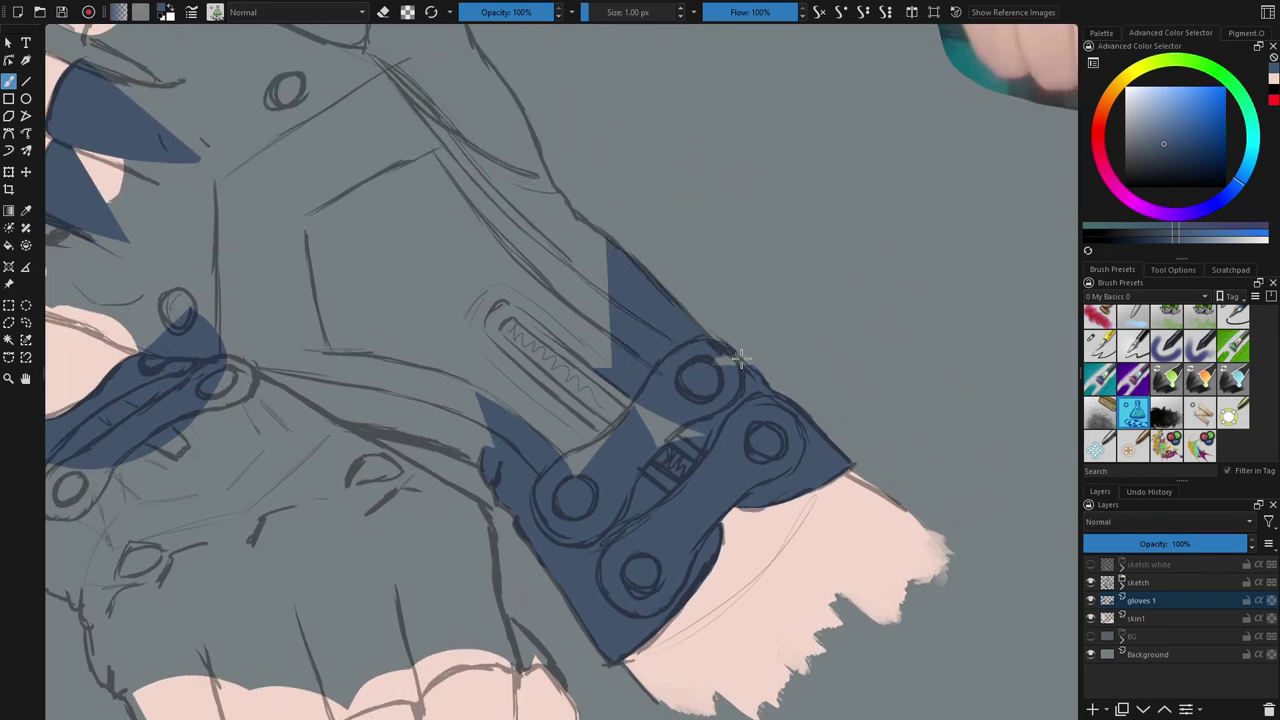
Step: Fill the open-hand glove's thumb, outer wrist edge and lower palm edge, continuing onto the top of the fist's glove
mouse_move(529, 180)
mouse_down()
mouse_move(583, 280)
mouse_move(654, 366)
mouse_up()
drag(614, 303, 545, 418)
mouse_move(510, 53)
mouse_down()
mouse_move(590, 206)
mouse_move(607, 295)
mouse_move(682, 426)
mouse_move(535, 273)
mouse_up()
mouse_move(497, 226)
mouse_down()
mouse_move(523, 303)
mouse_move(577, 209)
mouse_move(532, 273)
mouse_up()
mouse_move(605, 376)
mouse_down()
mouse_move(614, 137)
mouse_move(565, 124)
mouse_up()
mouse_move(432, 428)
mouse_down()
mouse_move(484, 442)
mouse_move(357, 308)
mouse_move(320, 494)
mouse_move(342, 517)
mouse_up()
drag(457, 437, 415, 280)
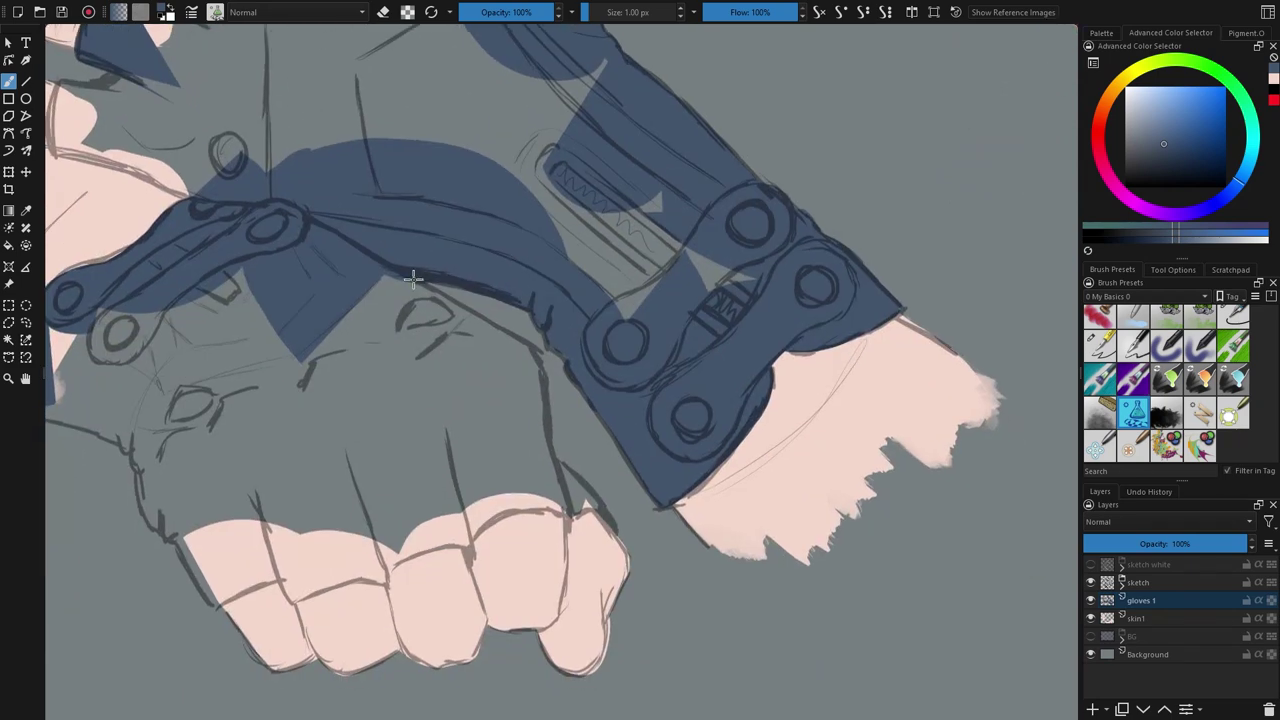
Step: Fill the fist glove's thumb side and the sleeves over the nearest knuckles with dark blue
mouse_move(497, 325)
mouse_down()
mouse_move(537, 355)
mouse_move(548, 418)
mouse_move(494, 403)
mouse_move(558, 420)
mouse_move(548, 424)
mouse_move(566, 533)
mouse_move(565, 453)
mouse_up()
mouse_move(607, 508)
mouse_down()
mouse_move(575, 520)
mouse_move(562, 478)
mouse_move(680, 336)
mouse_up()
mouse_move(627, 429)
mouse_down()
mouse_move(698, 400)
mouse_move(612, 295)
mouse_move(626, 451)
mouse_move(577, 353)
mouse_up()
drag(545, 464, 429, 311)
drag(504, 399, 685, 302)
drag(622, 388, 630, 390)
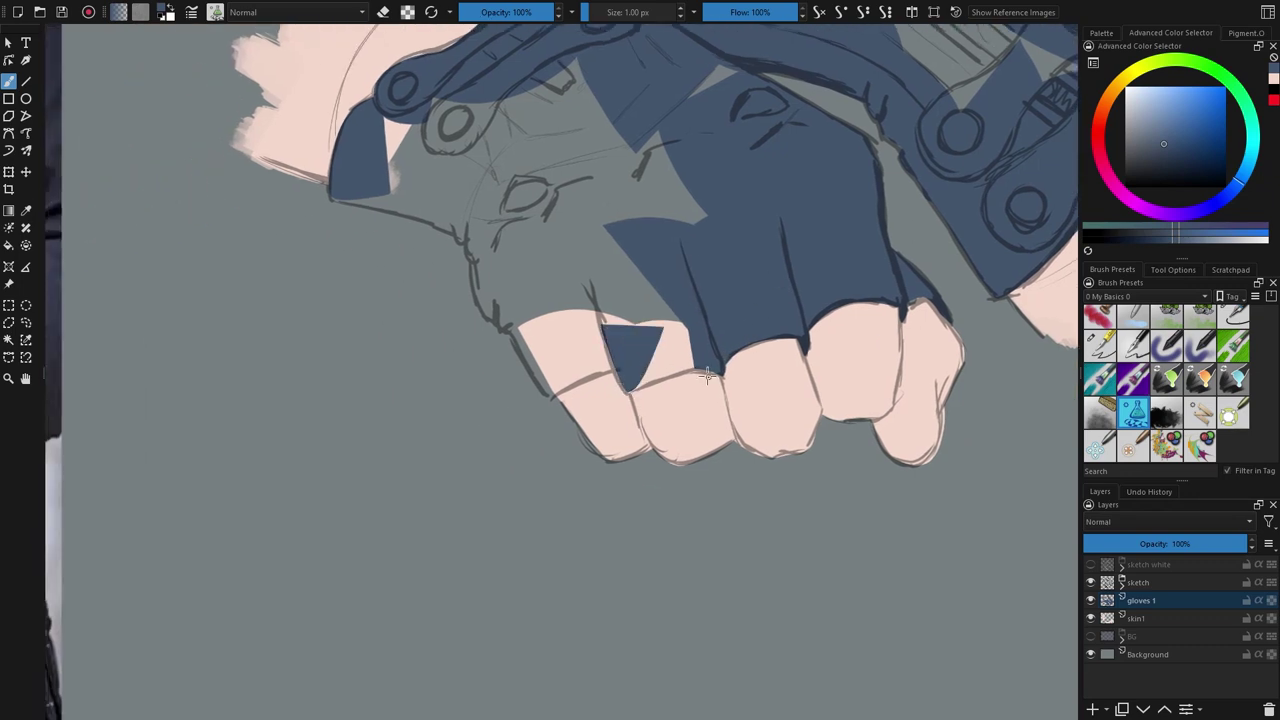
Step: Fill the fist glove's remaining finger sleeves and its outer knuckle edge with dark blue
mouse_move(707, 374)
mouse_down()
mouse_move(625, 386)
mouse_move(677, 262)
mouse_up()
mouse_move(617, 370)
mouse_down()
mouse_move(552, 386)
mouse_move(569, 248)
mouse_up()
mouse_move(522, 356)
mouse_down()
mouse_move(544, 293)
mouse_move(523, 361)
mouse_move(509, 315)
mouse_move(513, 328)
mouse_move(574, 262)
mouse_up()
mouse_move(467, 283)
mouse_down()
mouse_move(533, 266)
mouse_move(465, 260)
mouse_move(452, 216)
mouse_up()
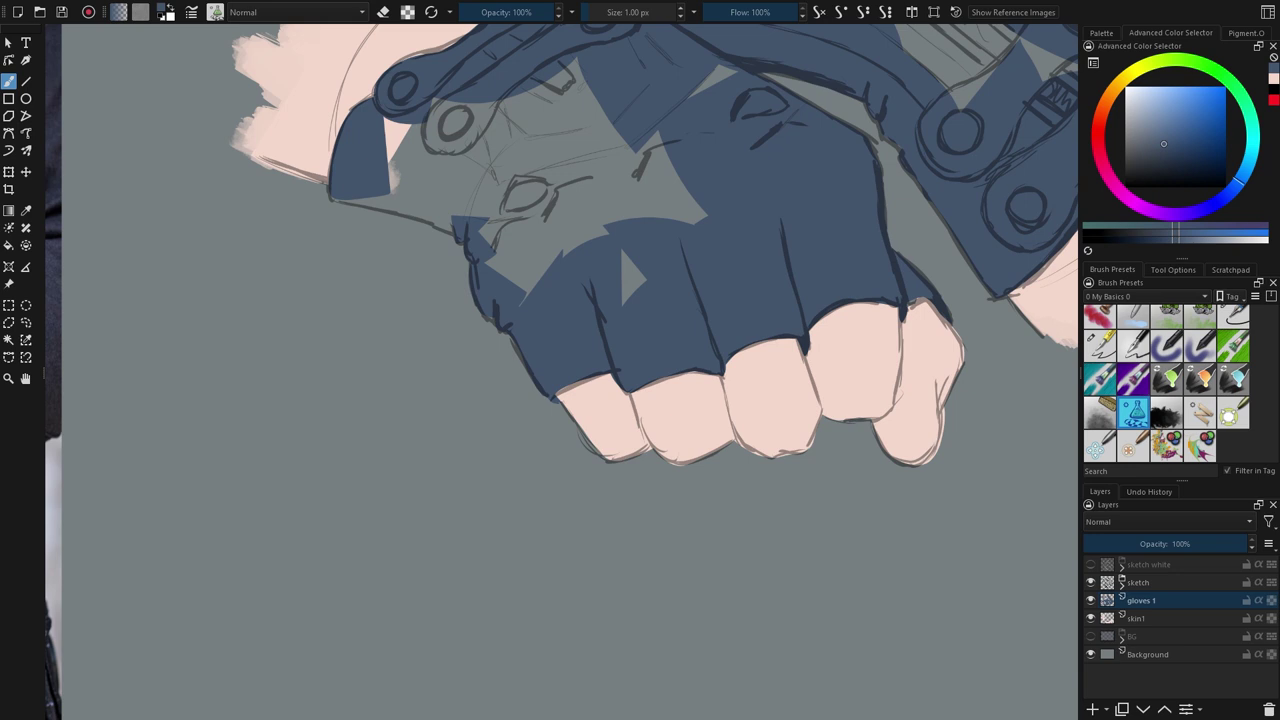
Step: Fill the rest of the fist glove's back and cuff, plus the open hand's little-finger sleeve, with dark blue
mouse_move(466, 206)
mouse_down()
mouse_move(473, 243)
mouse_move(680, 80)
mouse_up()
drag(712, 200, 693, 339)
drag(728, 206, 534, 304)
mouse_move(310, 339)
mouse_down()
mouse_move(494, 326)
mouse_move(583, 172)
mouse_move(524, 296)
mouse_up()
mouse_move(818, 178)
mouse_down()
mouse_move(780, 263)
mouse_move(846, 445)
mouse_up()
mouse_move(400, 277)
mouse_down()
mouse_move(508, 293)
mouse_move(504, 261)
mouse_move(553, 329)
mouse_up()
mouse_move(398, 346)
mouse_down()
mouse_move(448, 361)
mouse_move(580, 240)
mouse_up()
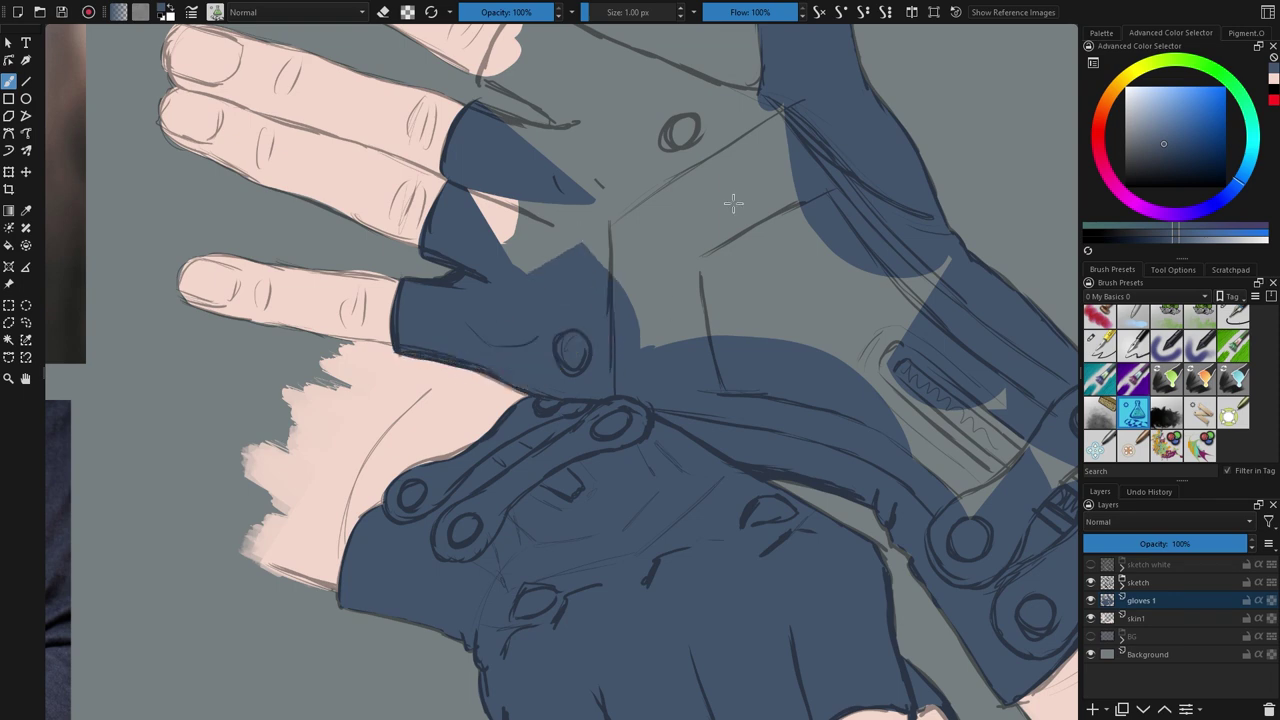
Step: Fill the open-hand glove's index-finger sleeve and all remaining gaps across its back with dark blue
drag(706, 251, 629, 450)
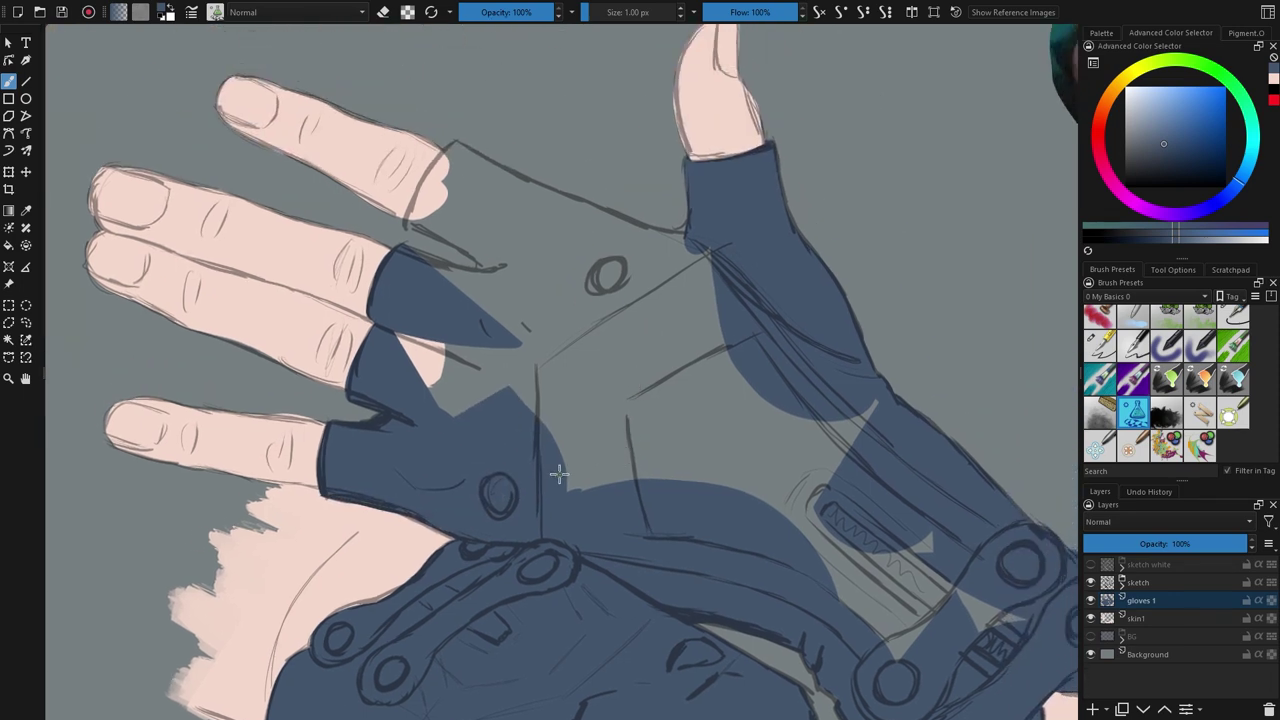
drag(437, 257, 451, 345)
mouse_move(430, 235)
mouse_down()
mouse_move(440, 170)
mouse_move(410, 220)
mouse_move(530, 195)
mouse_move(457, 140)
mouse_move(660, 250)
mouse_move(662, 330)
mouse_up()
drag(454, 344, 720, 240)
drag(869, 400, 673, 269)
mouse_move(676, 280)
mouse_down()
mouse_move(649, 238)
mouse_move(546, 445)
mouse_move(800, 460)
mouse_up()
scroll(677, 303, down, 6)
drag(867, 295, 770, 340)
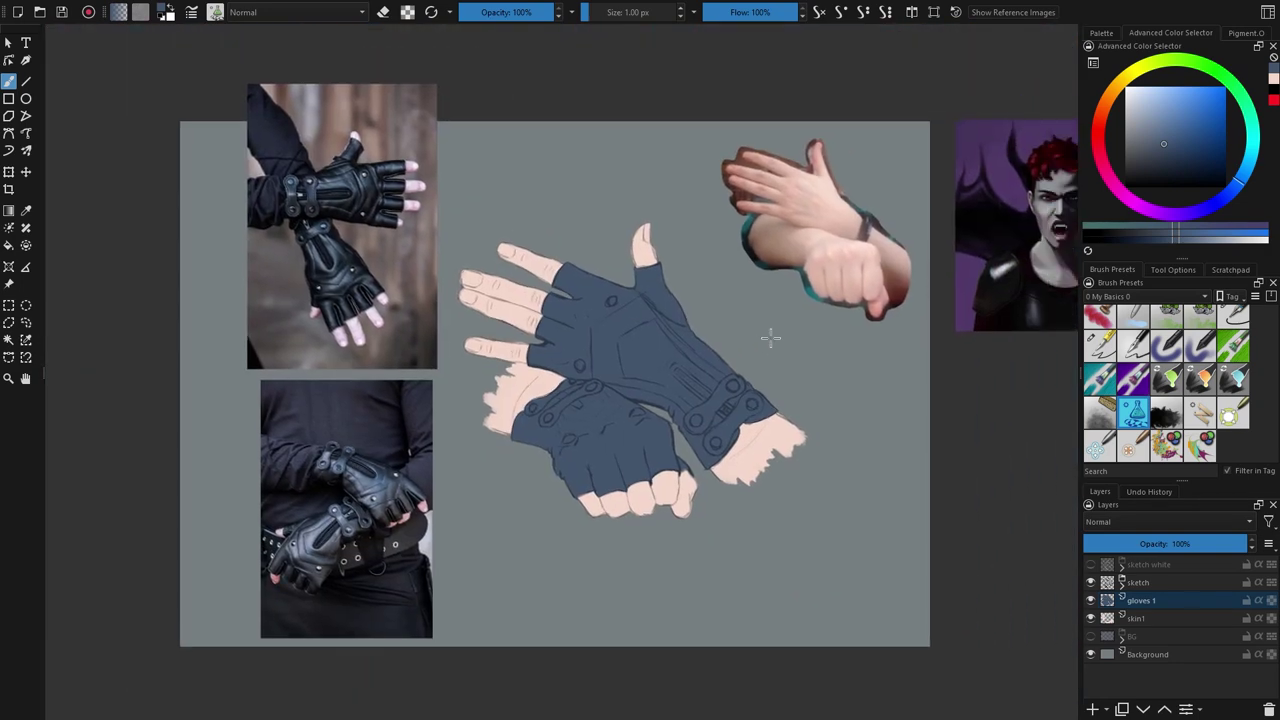
Step: Add a new layer above sketch white and switch the painting colour to white
click(1160, 584)
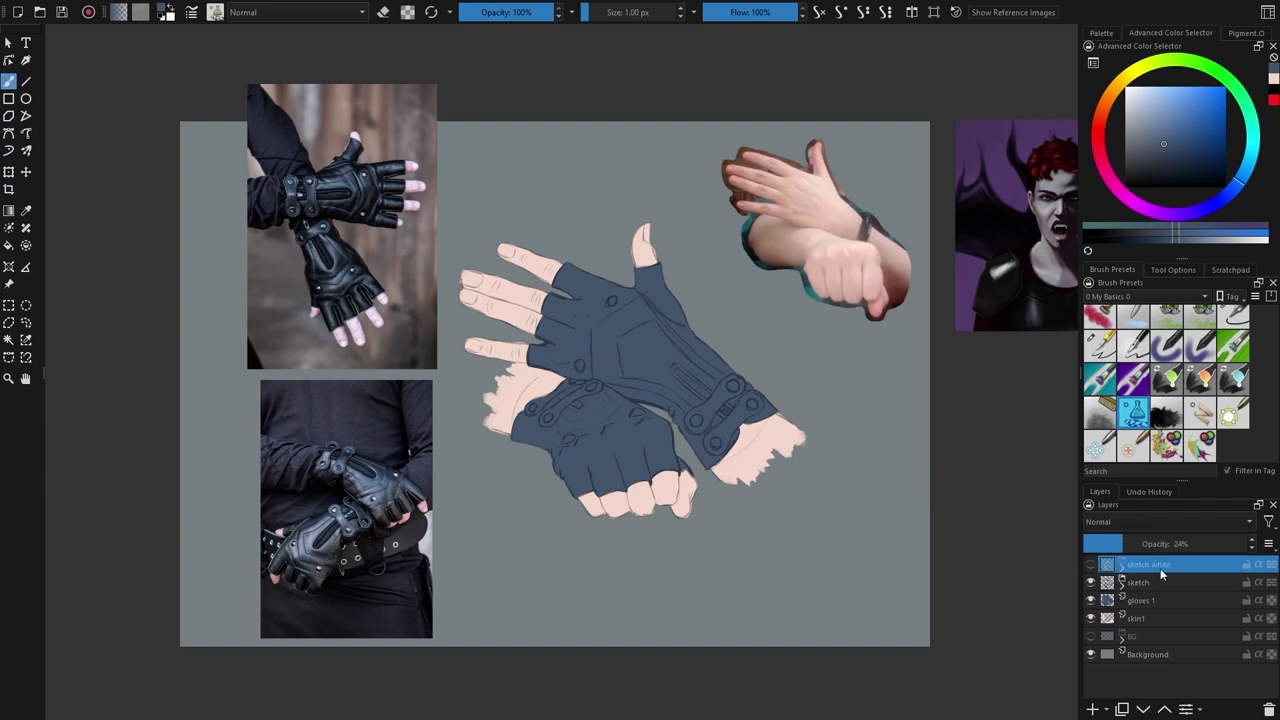
click(1162, 566)
click(1092, 709)
click(168, 7)
drag(654, 143, 642, 187)
key(ctrl+z)
Step: Draw two white arrows aimed at the open hand from its thumb side, using a pen brush from 0 Mini Basics 0
scroll(1155, 376, up, 5)
scroll(1190, 330, down, 2)
click(1232, 376)
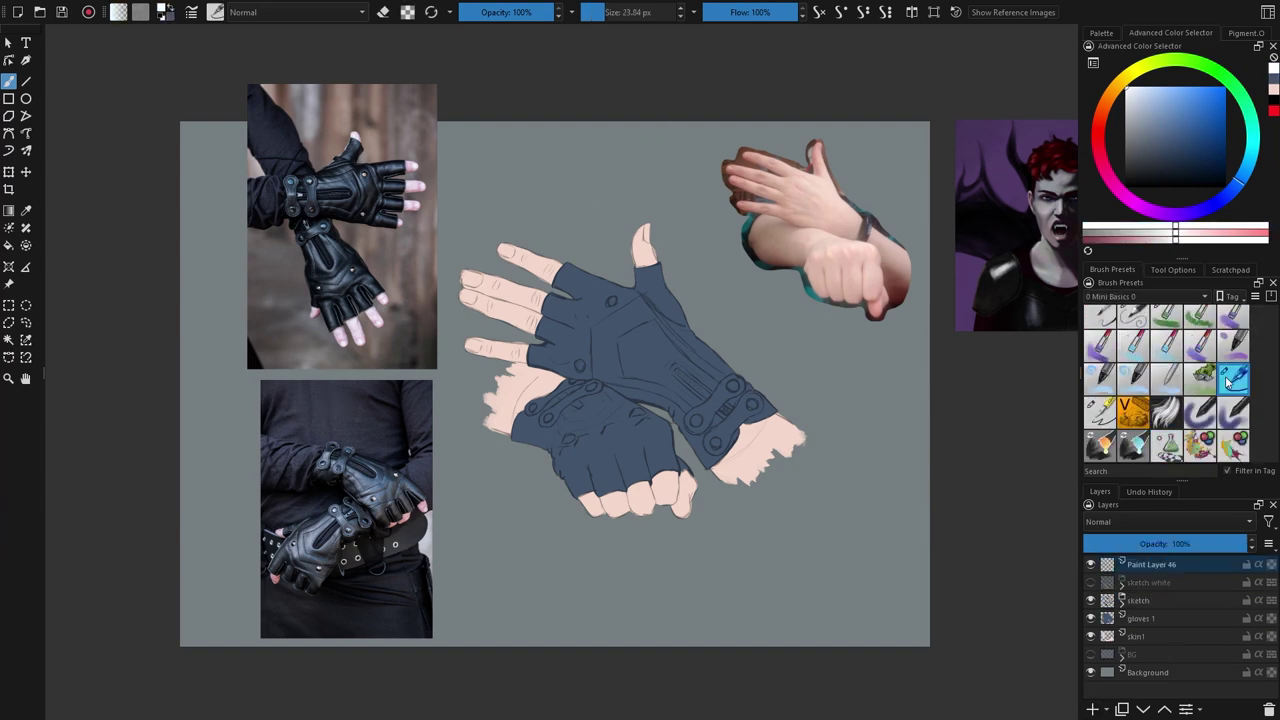
drag(656, 156, 604, 220)
drag(604, 198, 650, 200)
drag(758, 293, 760, 330)
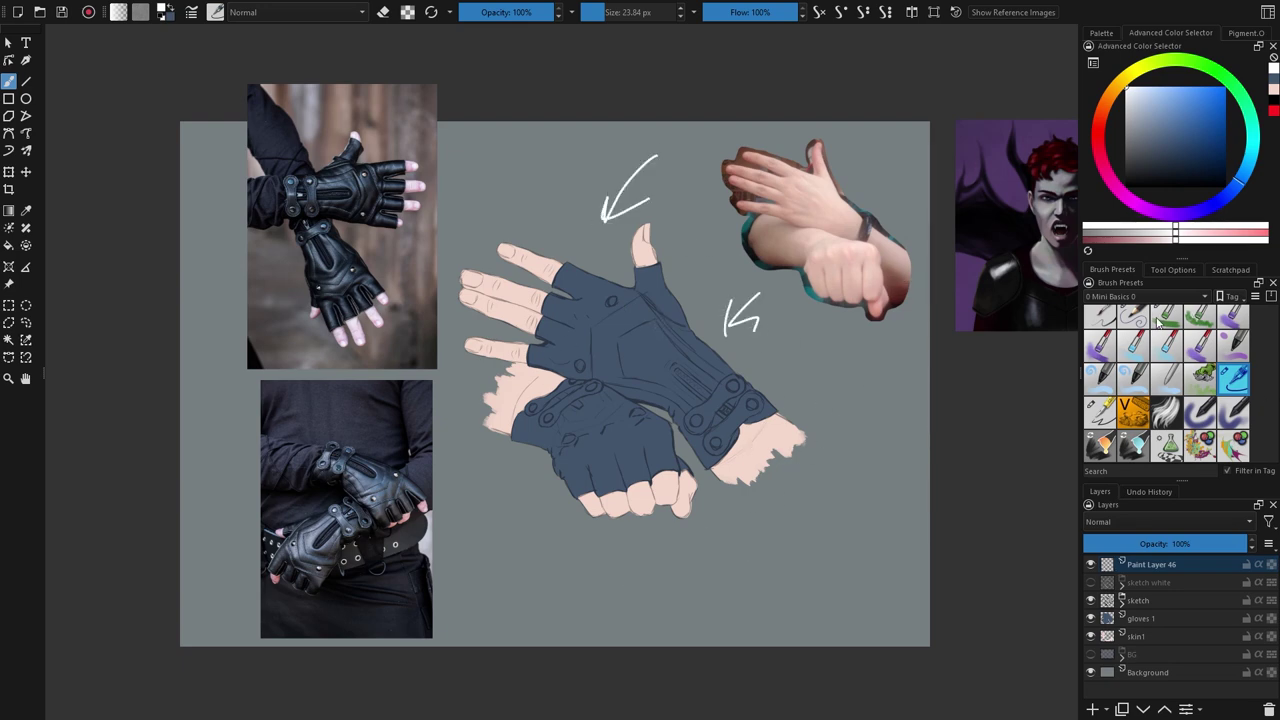
Step: Add a layer clipped over skin1 in a group, and ready a paint brush with dark red-brown sampled from the arm photo
click(1158, 321)
ctrl+click(903, 284)
scroll(740, 518, up, 1)
click(1150, 636)
key(Insert)
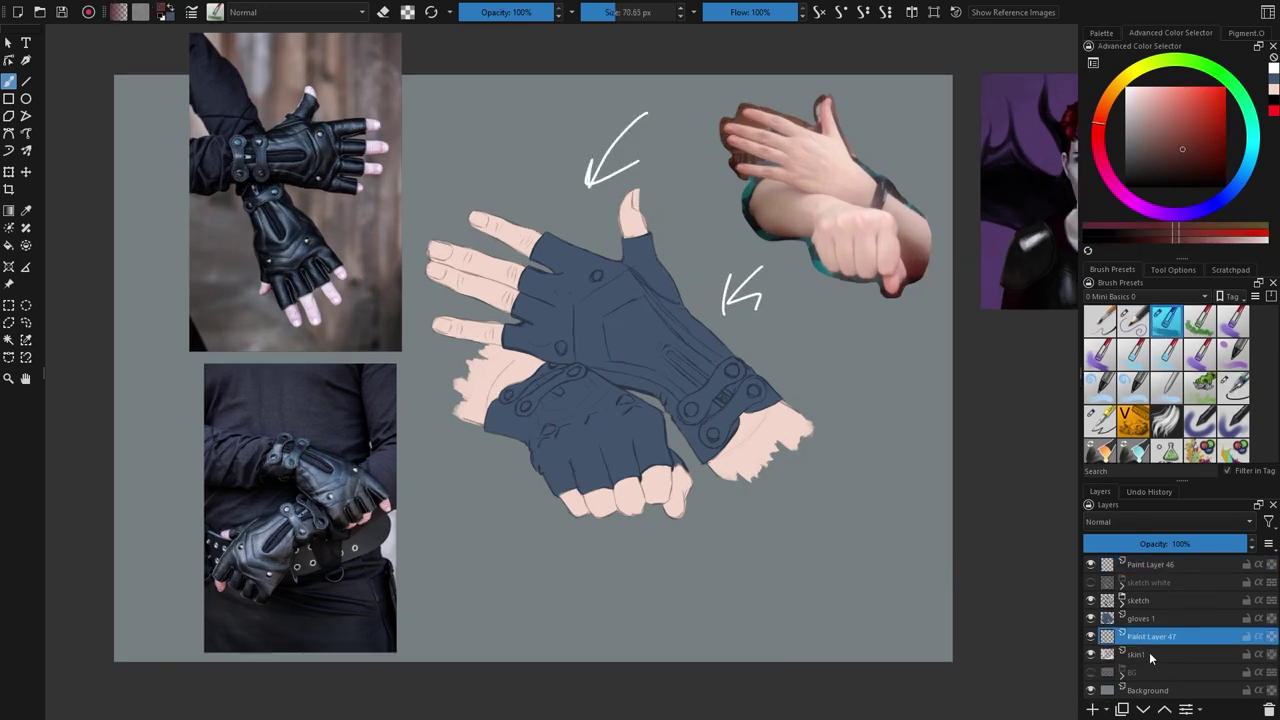
key(ctrl+shift+g)
Step: Paint dark red-brown shadows on the undersides of both forearms near the glove cuffs
mouse_move(706, 464)
mouse_down()
mouse_move(765, 480)
mouse_move(732, 445)
mouse_move(758, 462)
mouse_up()
mouse_move(712, 420)
mouse_down()
mouse_move(740, 445)
mouse_move(756, 412)
mouse_up()
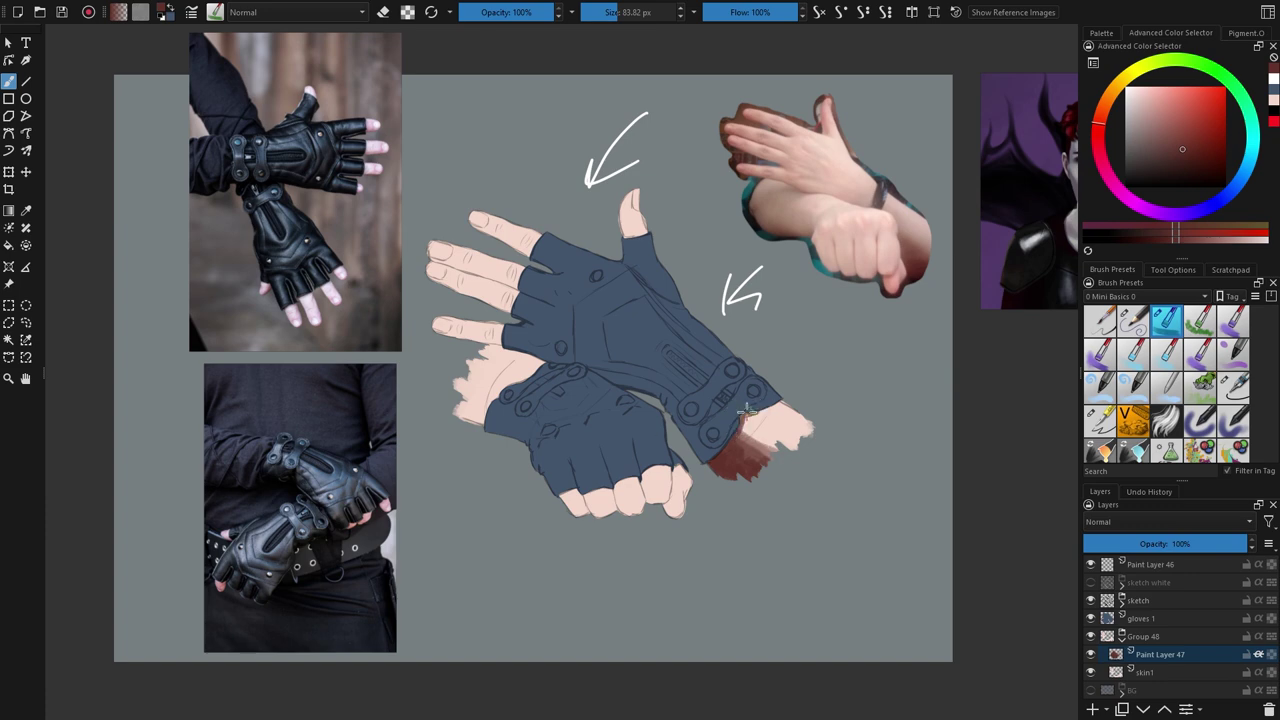
drag(702, 498, 736, 495)
mouse_move(524, 428)
mouse_down()
mouse_move(500, 398)
mouse_move(490, 404)
mouse_up()
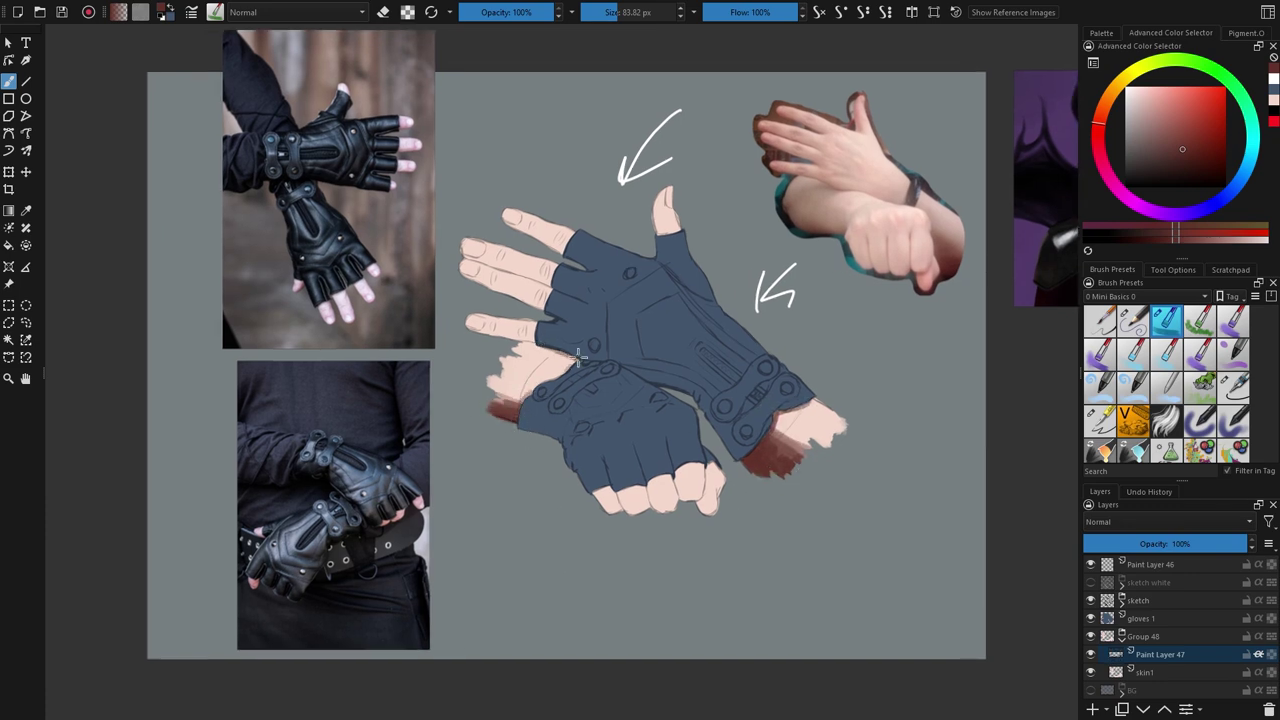
Step: Sample a muted skin midtone from the arm photo and blend it beside the shadows on both forearms
key(e)
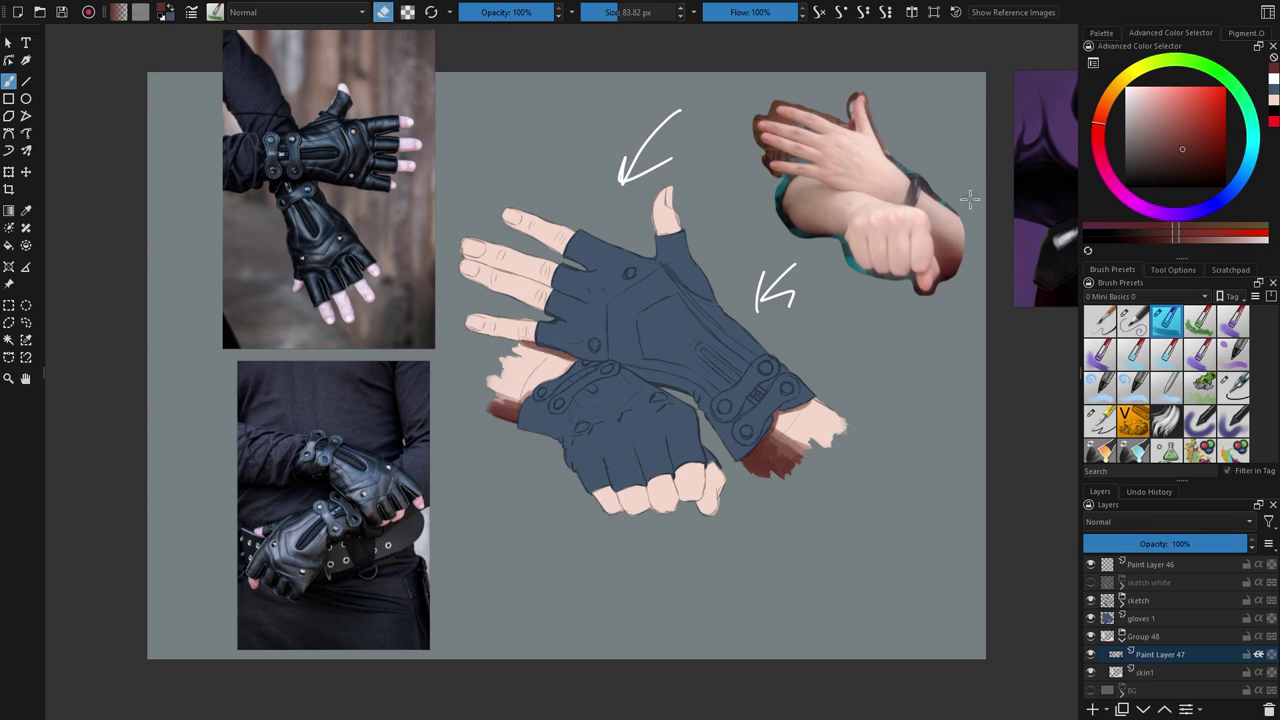
ctrl+click(935, 226)
key(e)
mouse_move(784, 430)
mouse_down()
mouse_move(802, 446)
mouse_move(786, 438)
mouse_move(790, 450)
mouse_move(795, 430)
mouse_move(806, 442)
mouse_up()
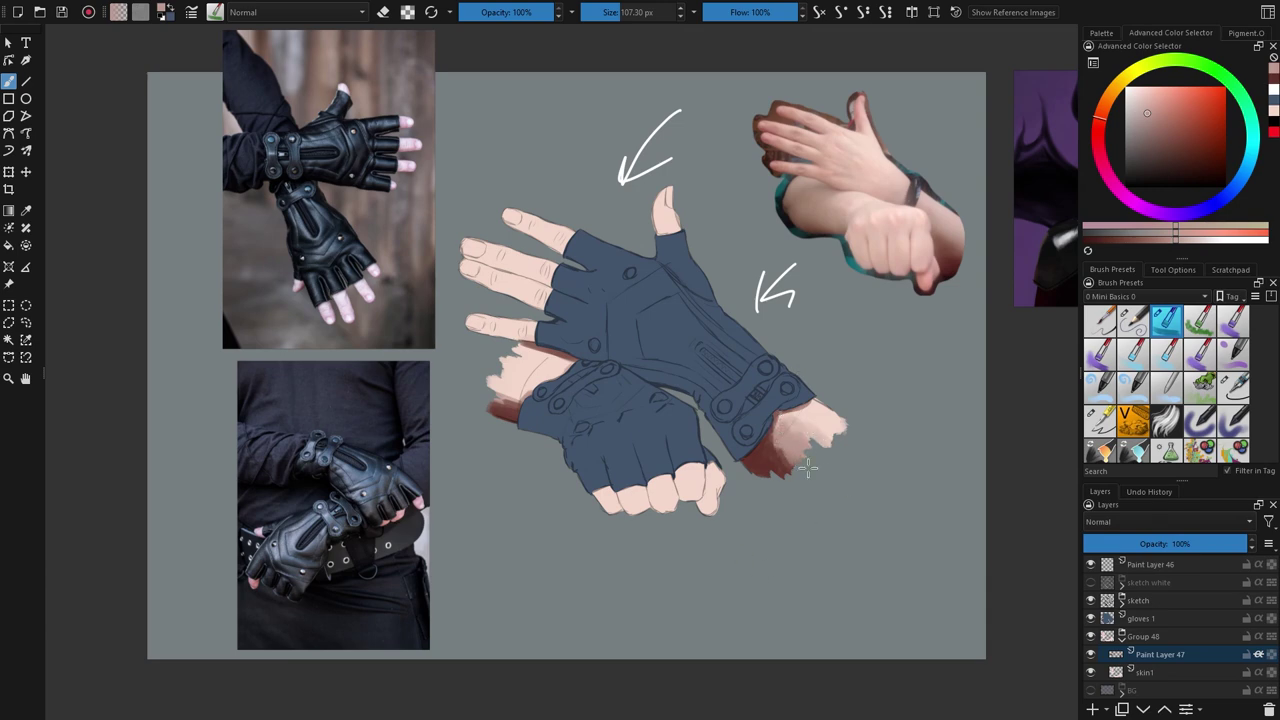
drag(506, 388, 515, 385)
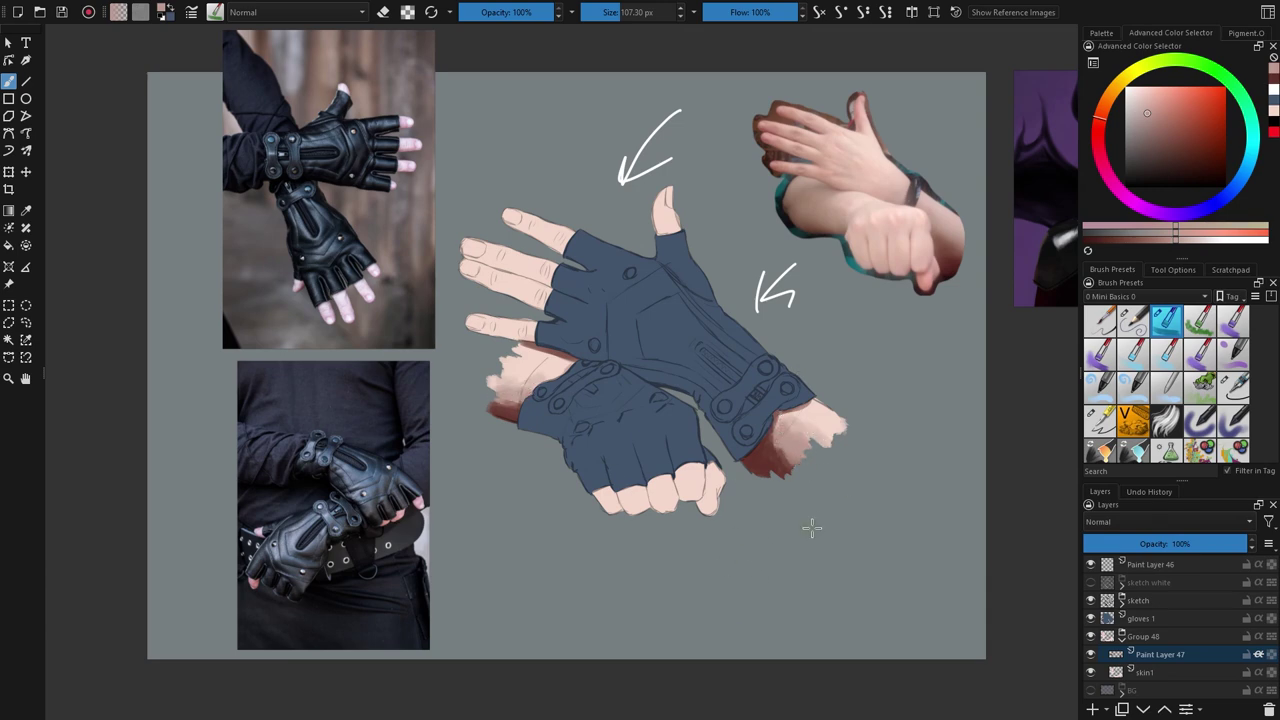
Step: Paint muted shadows along the edges and gaps of the closed fist's fingers, trimming stray paint with the eraser
scroll(791, 424, up, 2)
mouse_move(673, 500)
mouse_down()
mouse_move(684, 518)
mouse_move(654, 500)
mouse_move(583, 530)
mouse_move(546, 502)
mouse_up()
key(e)
key(e)
drag(556, 526, 611, 526)
mouse_move(622, 528)
mouse_down()
mouse_move(682, 497)
mouse_move(698, 512)
mouse_move(686, 522)
mouse_up()
Step: Sample reddish skin tones from the photo's fist and shade the fist's thumb with them
ctrl+click(959, 208)
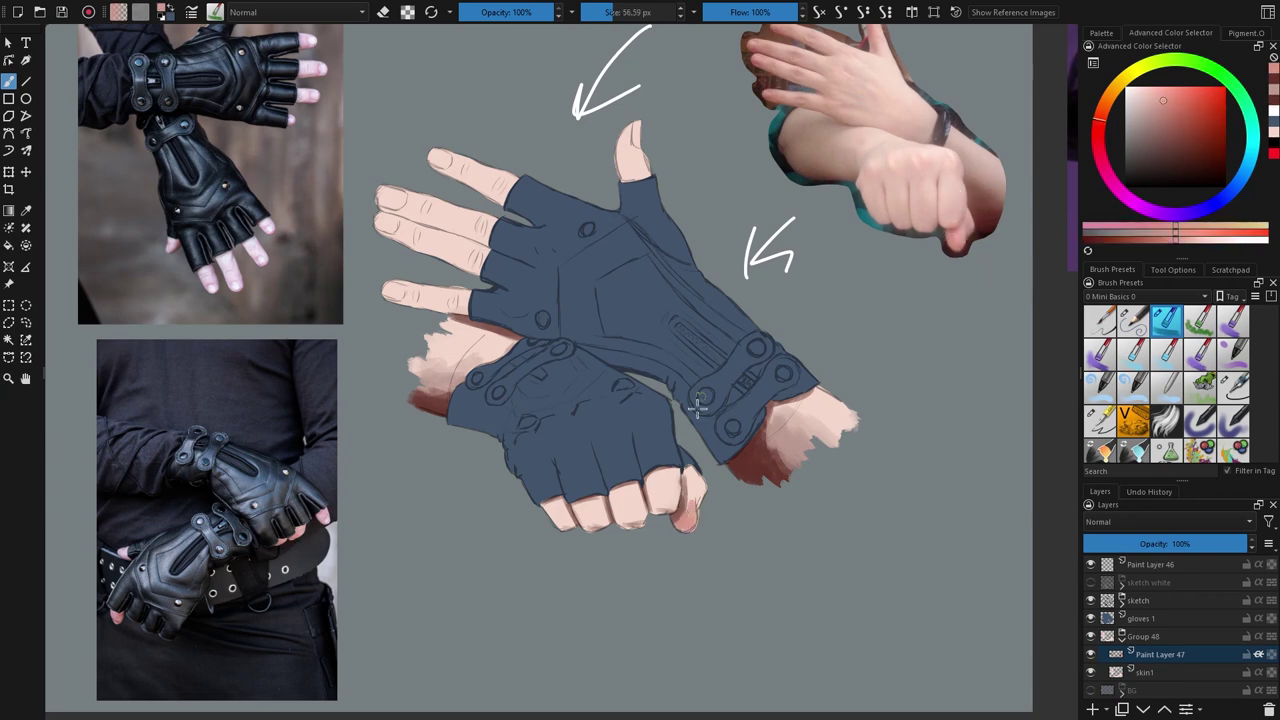
ctrl+click(703, 510)
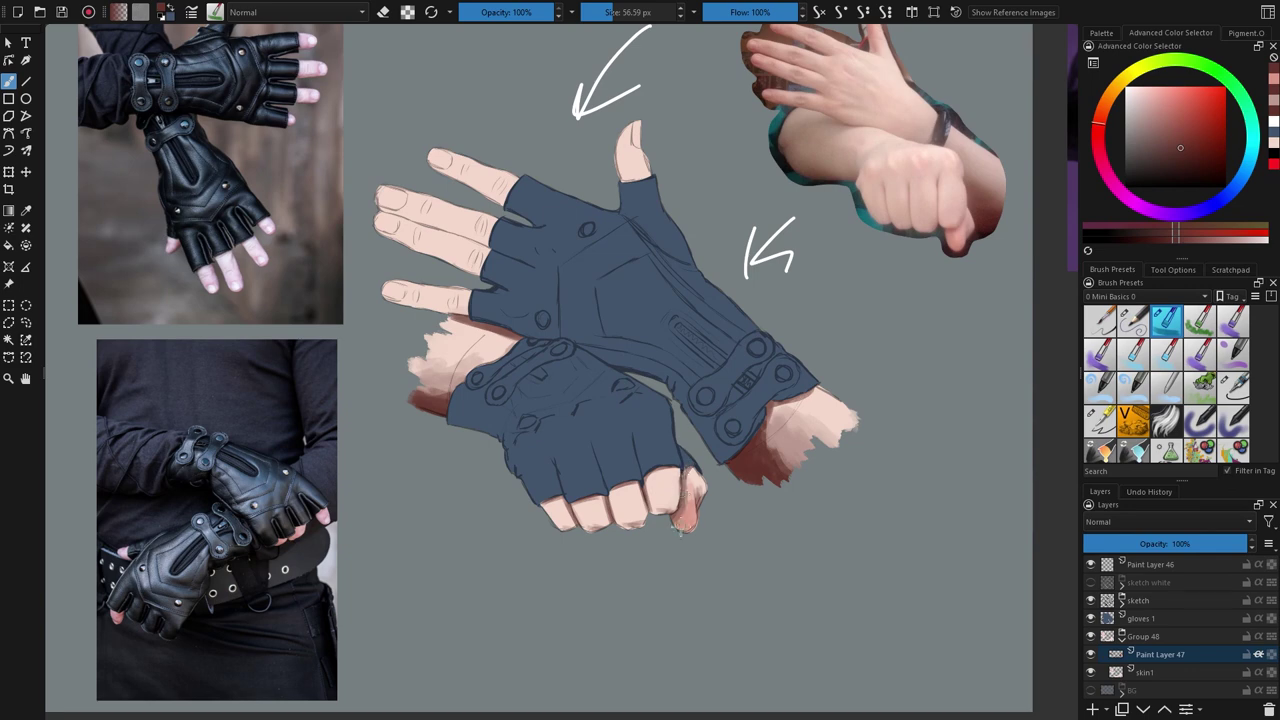
ctrl+click(958, 212)
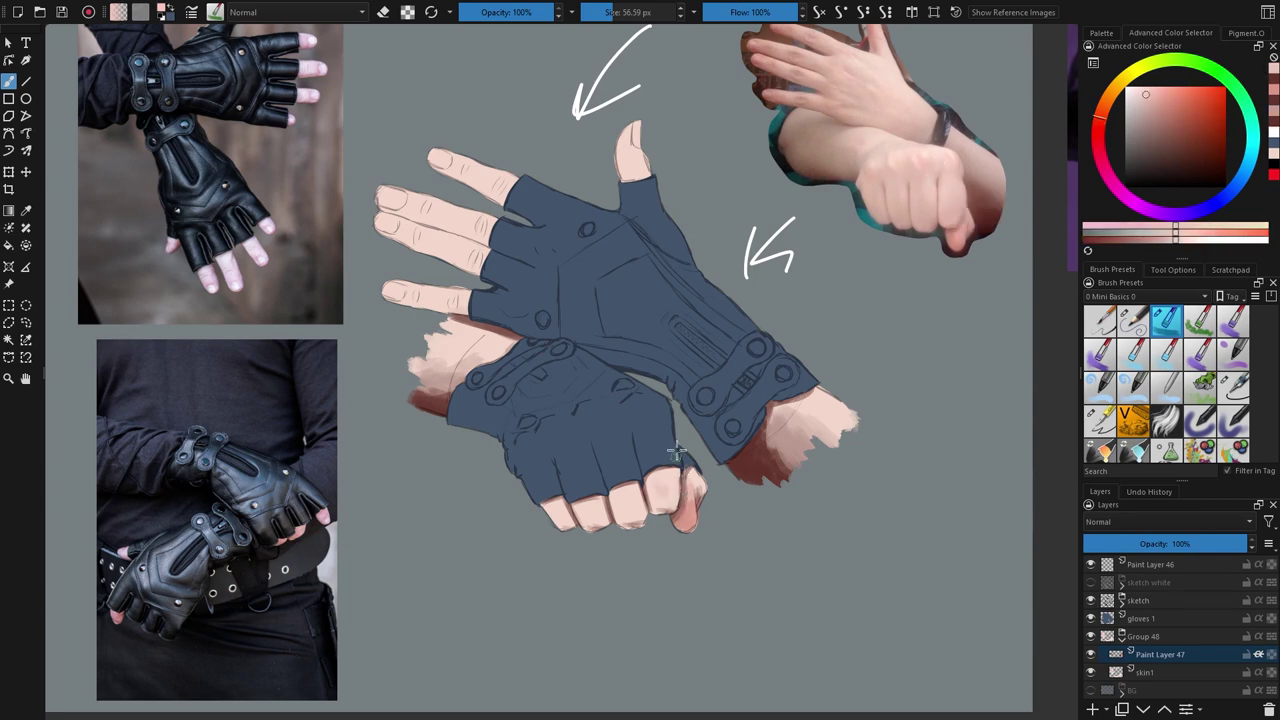
Step: Hide the sketch layer and smooth the skin shading on both forearms and the fist's fingers with a blending brush
click(1090, 600)
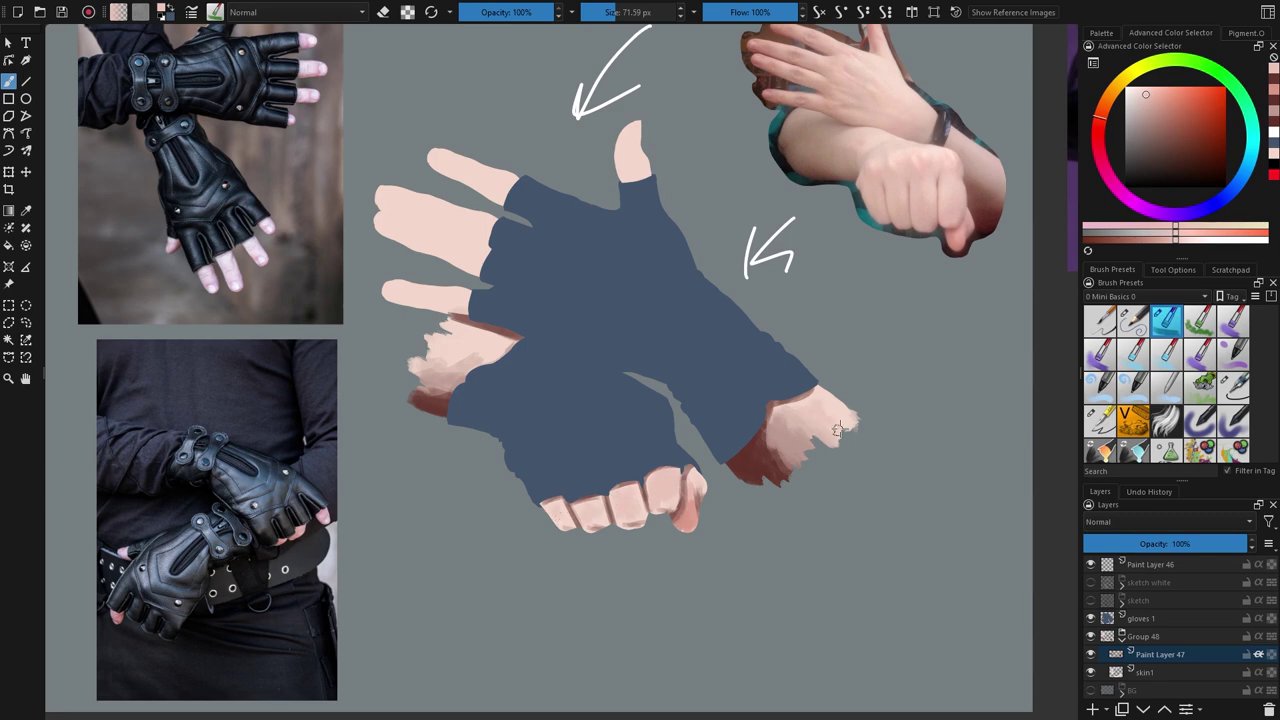
click(1133, 352)
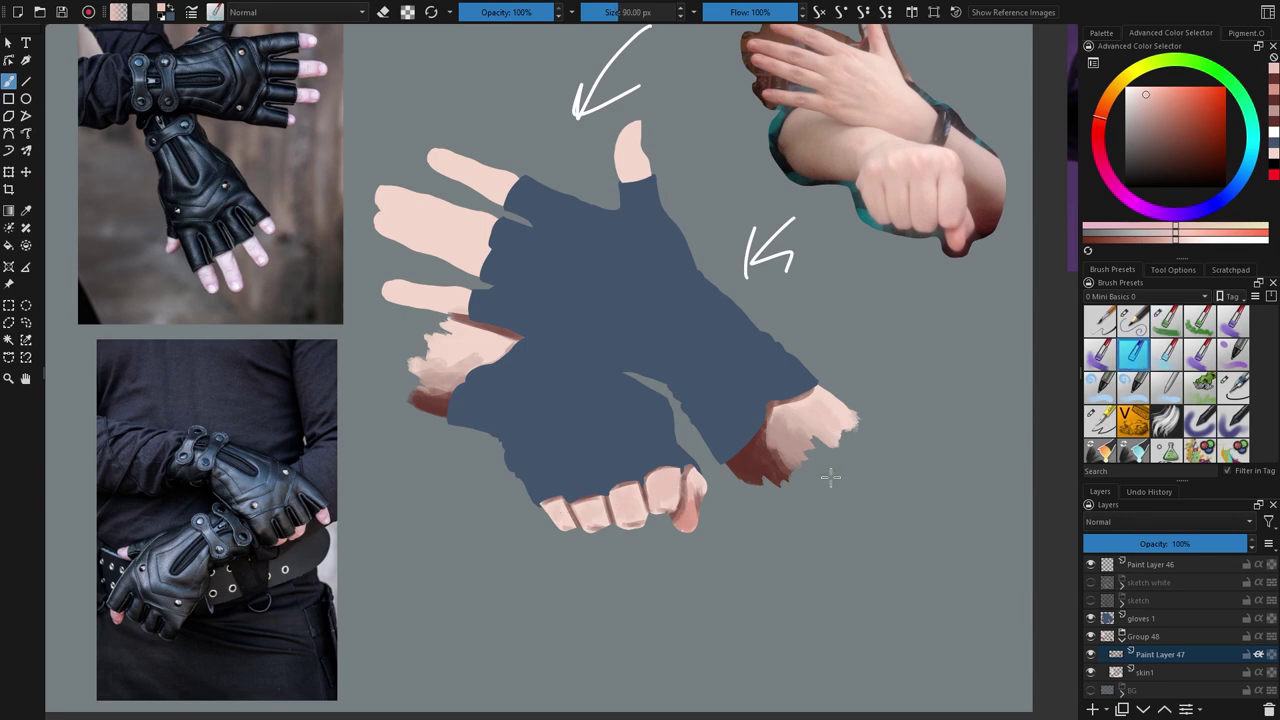
mouse_move(775, 440)
mouse_down()
mouse_move(778, 452)
mouse_move(782, 438)
mouse_up()
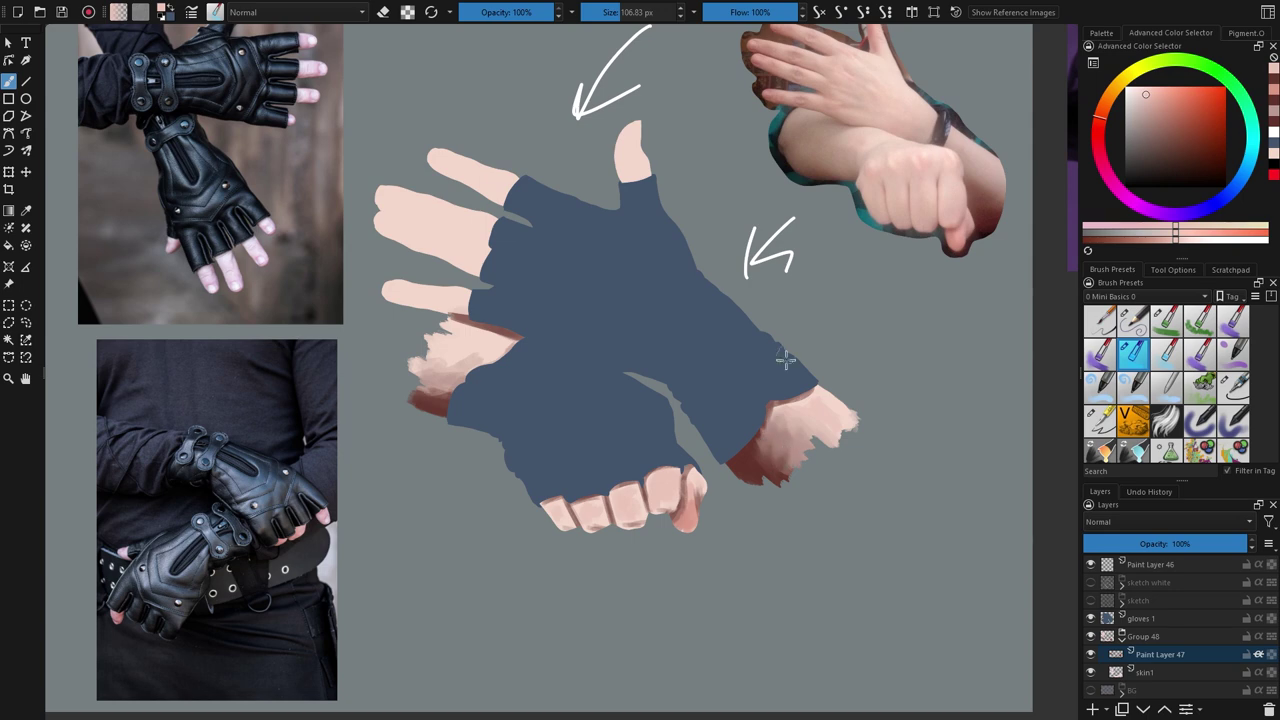
mouse_move(684, 528)
mouse_down()
mouse_move(693, 474)
mouse_move(688, 537)
mouse_move(661, 482)
mouse_move(669, 499)
mouse_move(626, 508)
mouse_move(628, 528)
mouse_move(589, 518)
mouse_move(598, 507)
mouse_move(559, 509)
mouse_move(598, 491)
mouse_move(549, 493)
mouse_up()
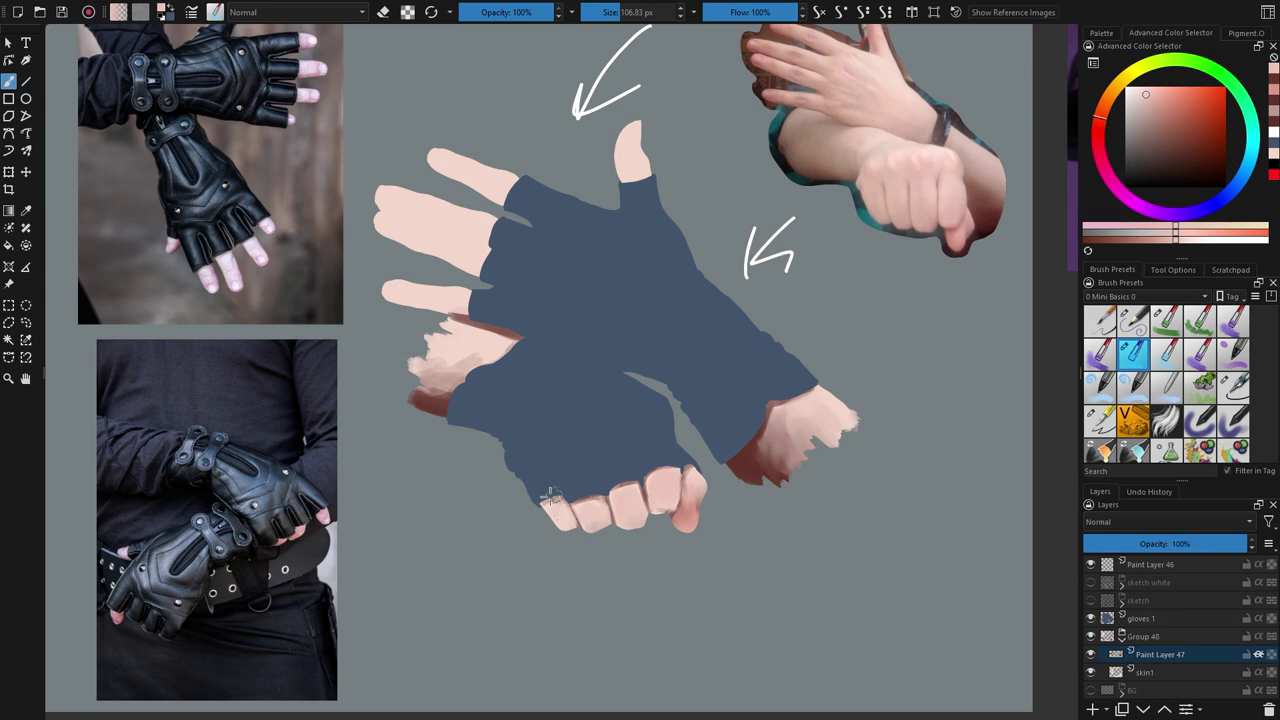
mouse_move(440, 380)
mouse_down()
mouse_move(431, 395)
mouse_move(418, 389)
mouse_move(436, 360)
mouse_move(500, 334)
mouse_move(460, 316)
mouse_move(505, 334)
mouse_up()
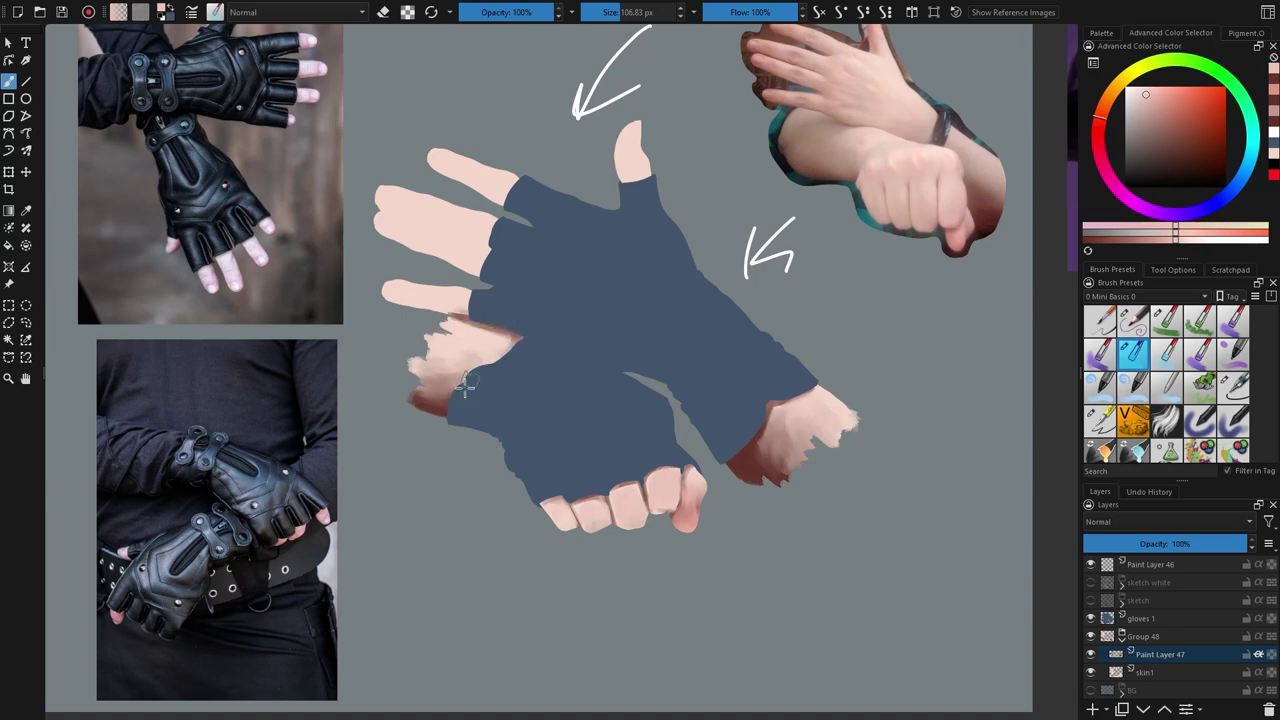
Step: With the paint brush, sample dark red from a forearm and paint the shadow on the fist's forearm beneath the open hand
click(1166, 319)
ctrl+click(759, 455)
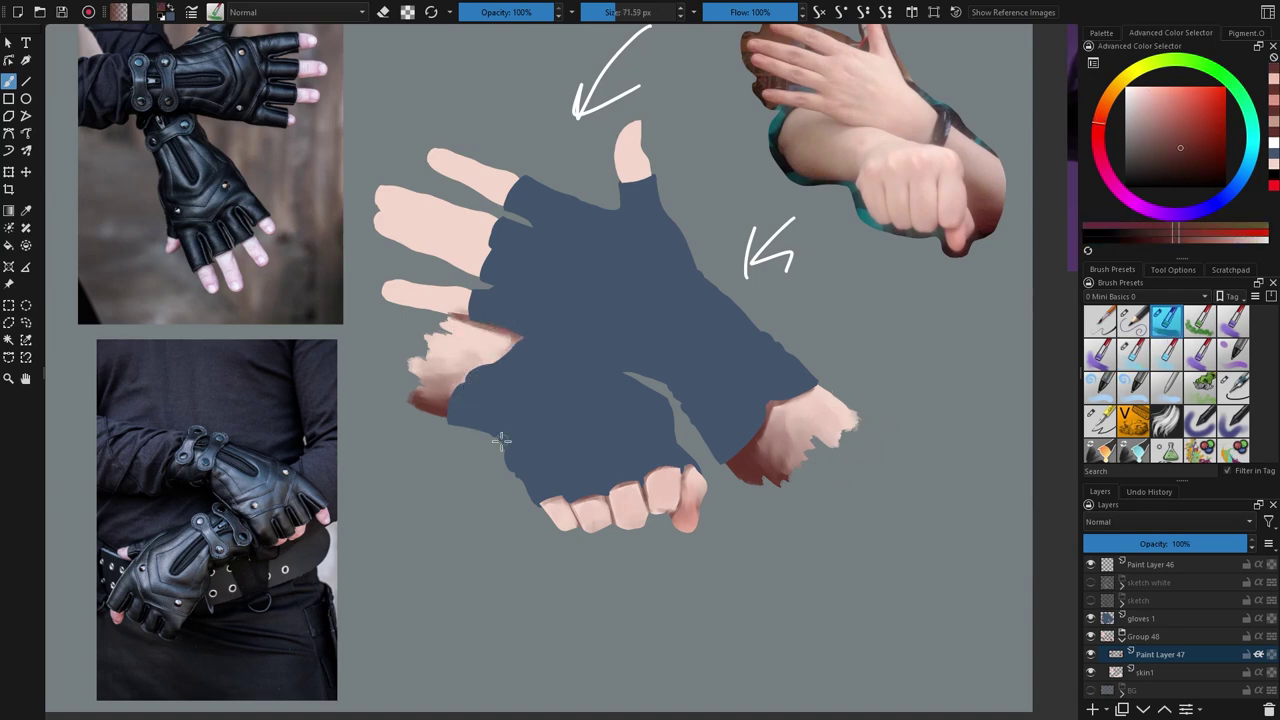
drag(482, 360, 519, 334)
Step: Shade the open hand's thumb, the gap between its middle fingers and the finger knuckles with dark red and a sampled midtone
scroll(490, 453, up, 3)
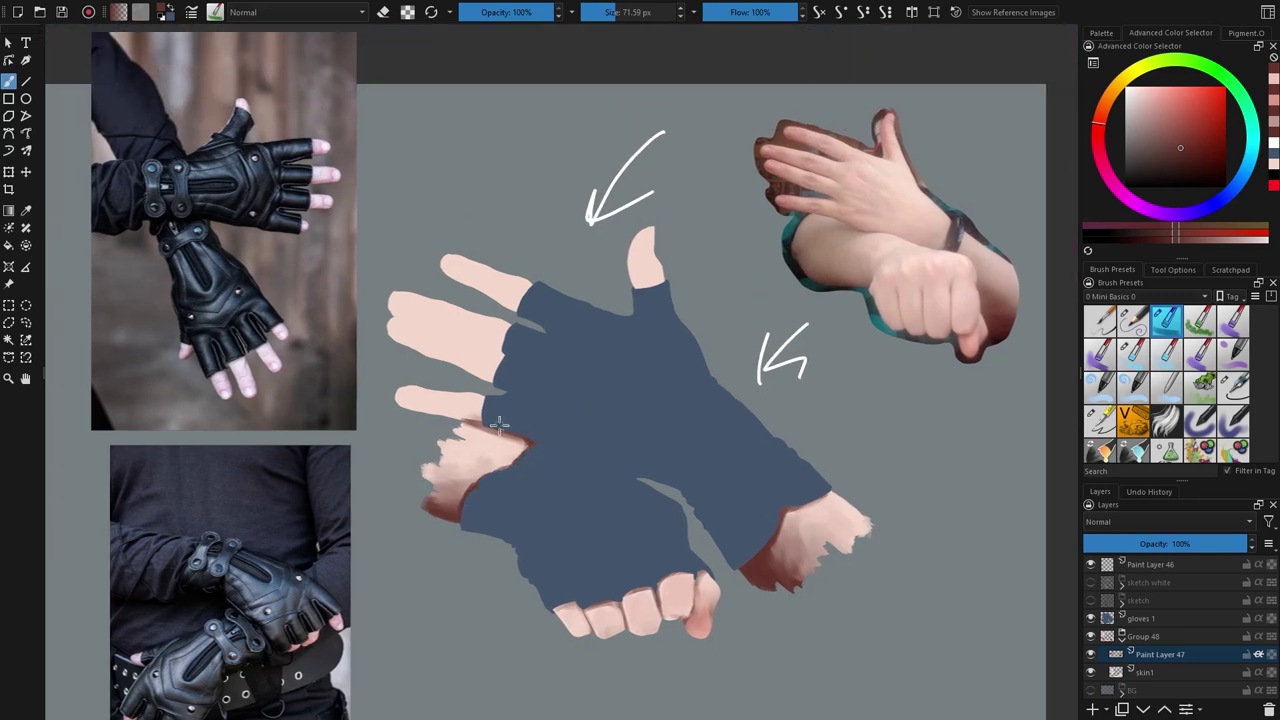
drag(632, 252, 635, 292)
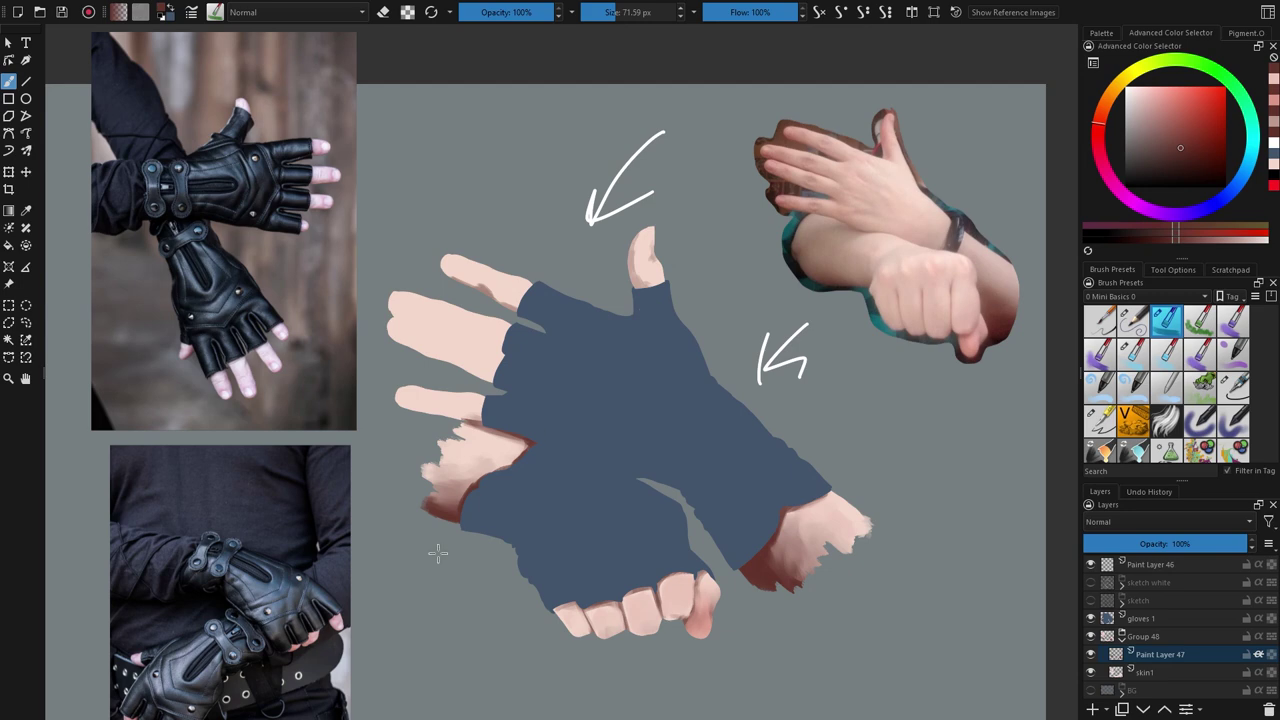
drag(395, 318, 510, 346)
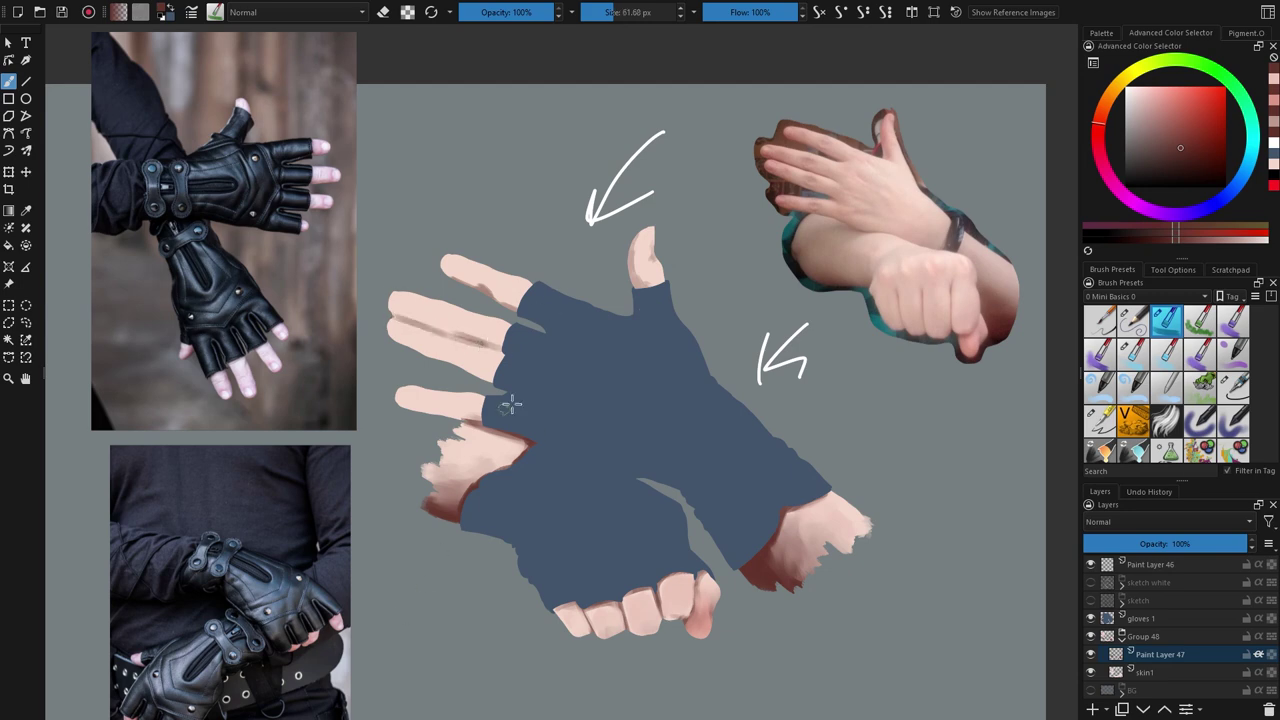
drag(448, 314, 470, 362)
drag(436, 340, 417, 400)
mouse_move(461, 400)
mouse_down()
mouse_move(388, 404)
mouse_move(478, 420)
mouse_up()
ctrl+click(780, 530)
drag(636, 236, 641, 282)
Step: Sample tones from the painting and arm photo and brush muted brown shading along the outer end of the fist's forearm
ctrl+click(758, 569)
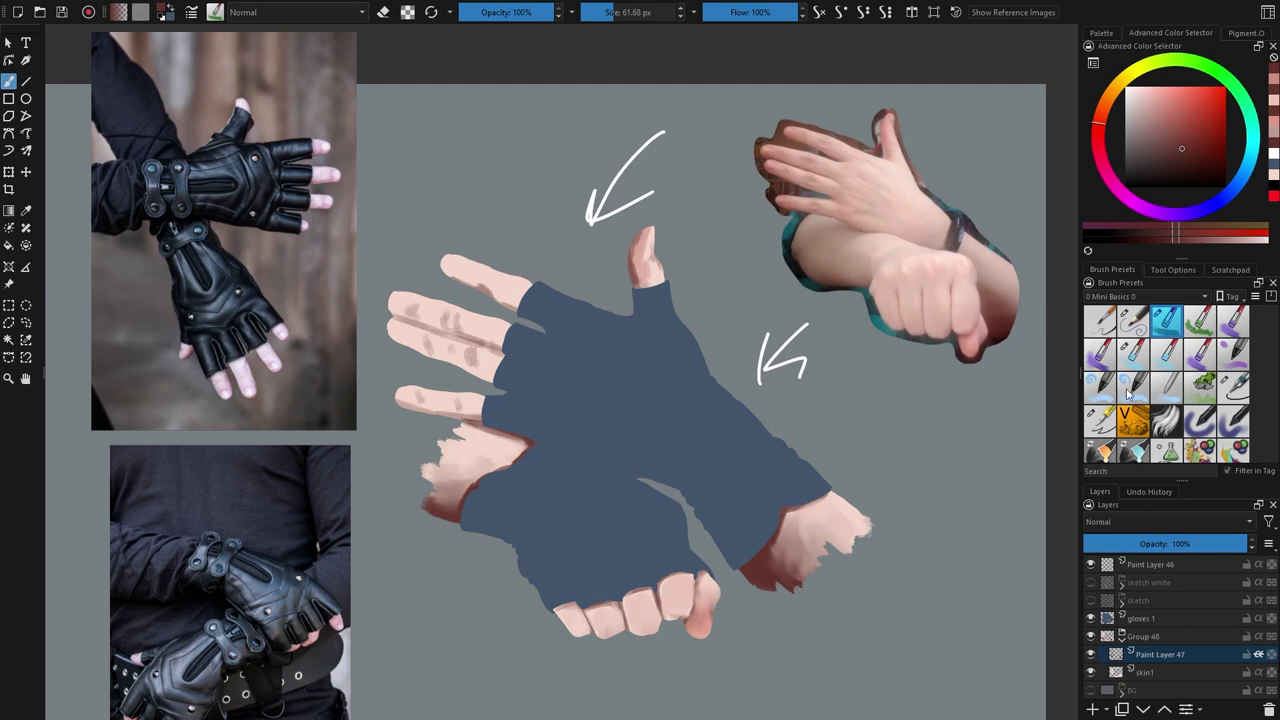
click(1166, 355)
drag(432, 489, 453, 517)
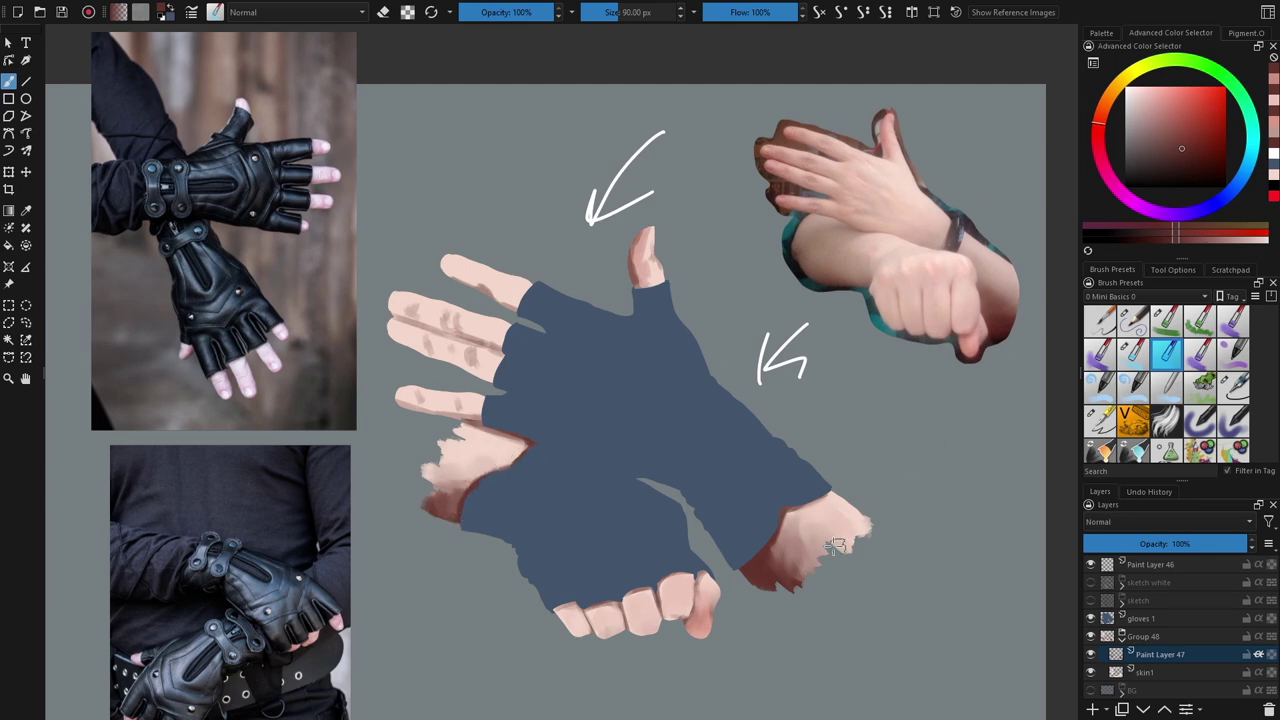
ctrl+click(717, 600)
ctrl+click(846, 269)
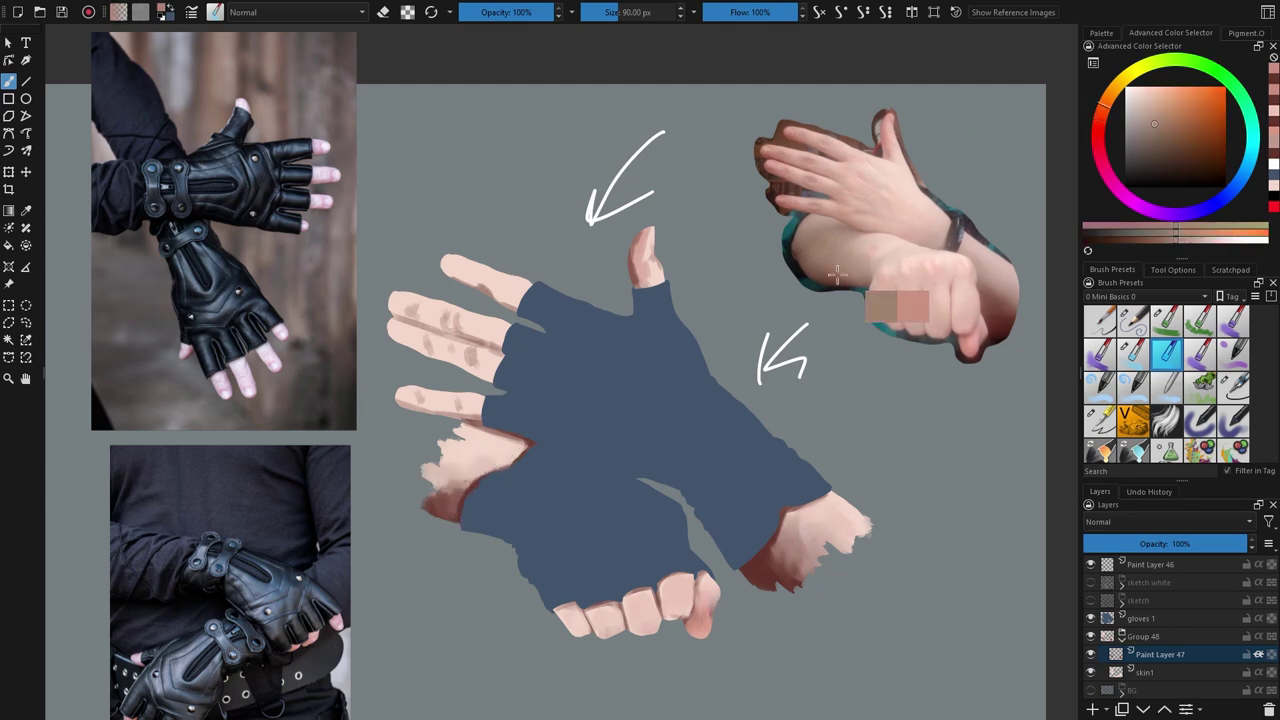
mouse_move(452, 516)
mouse_down()
mouse_move(436, 492)
mouse_move(450, 472)
mouse_move(430, 472)
mouse_up()
ctrl+click(828, 250)
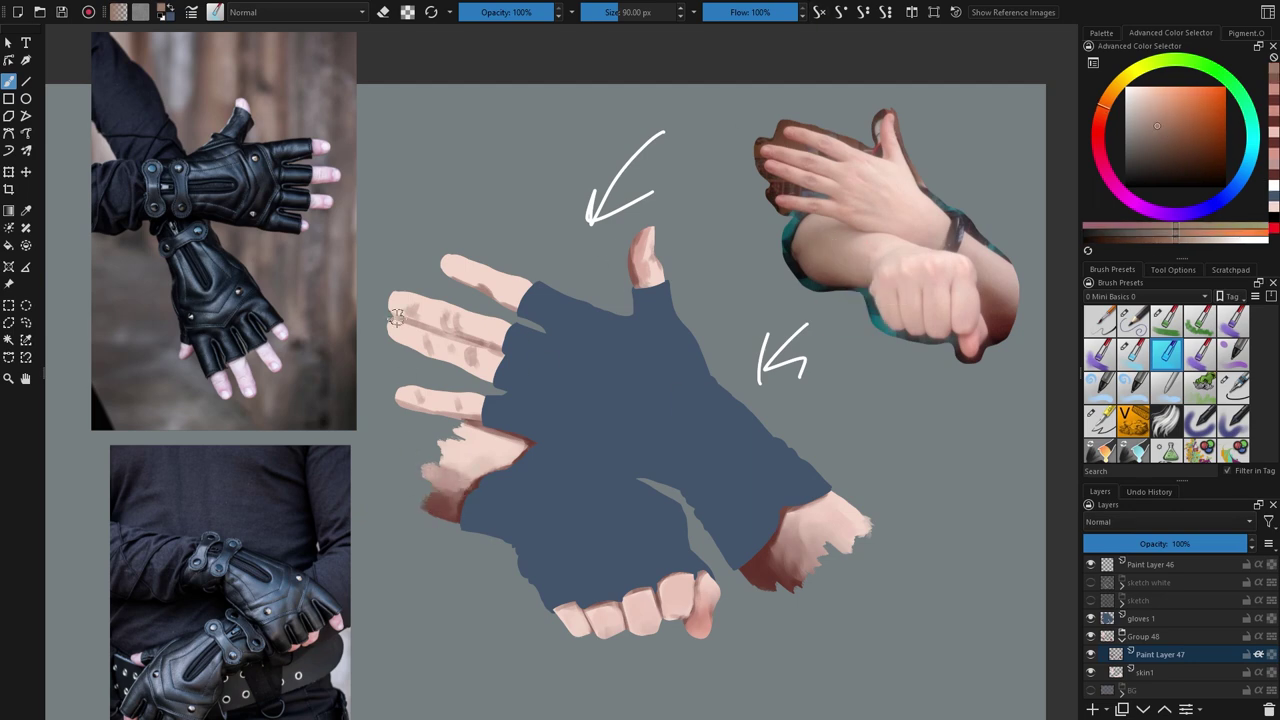
ctrl+click(446, 482)
ctrl+click(880, 280)
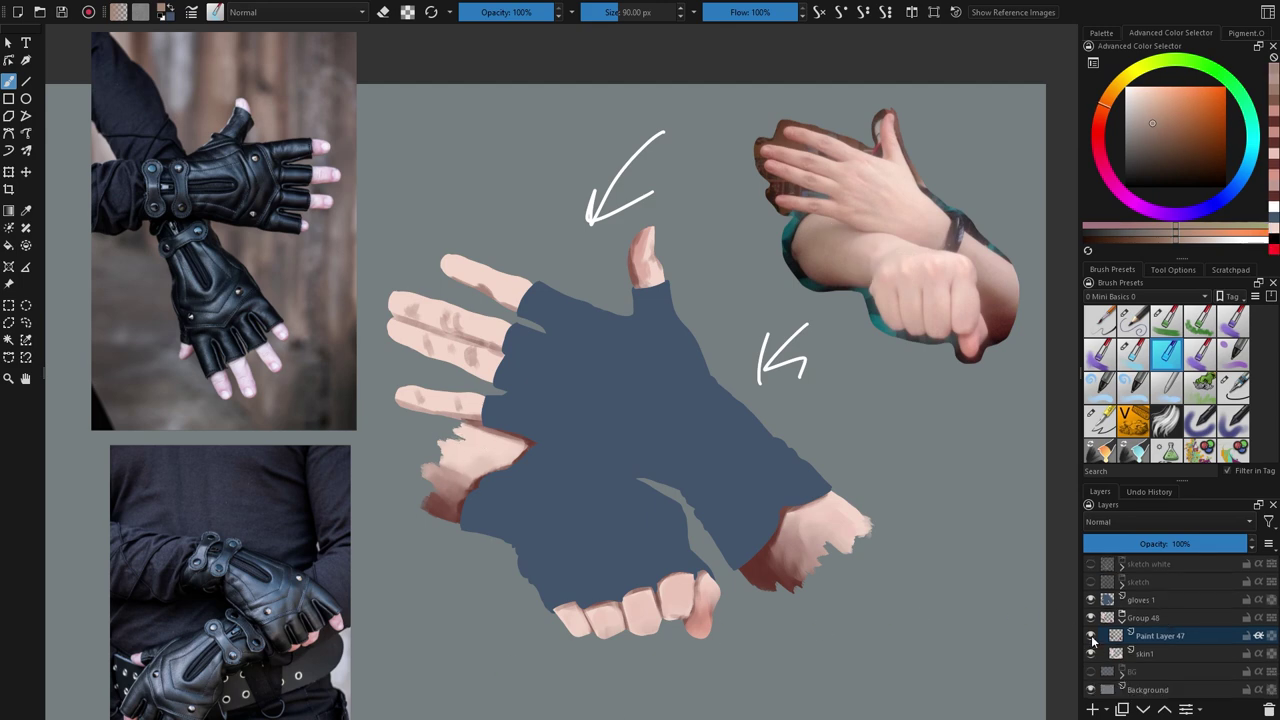
Step: Sample skin midtones from the photo's open hand, paint them across the upper side of the fist's forearm, and ready the blending brush
scroll(1262, 640, down, 1)
click(1166, 320)
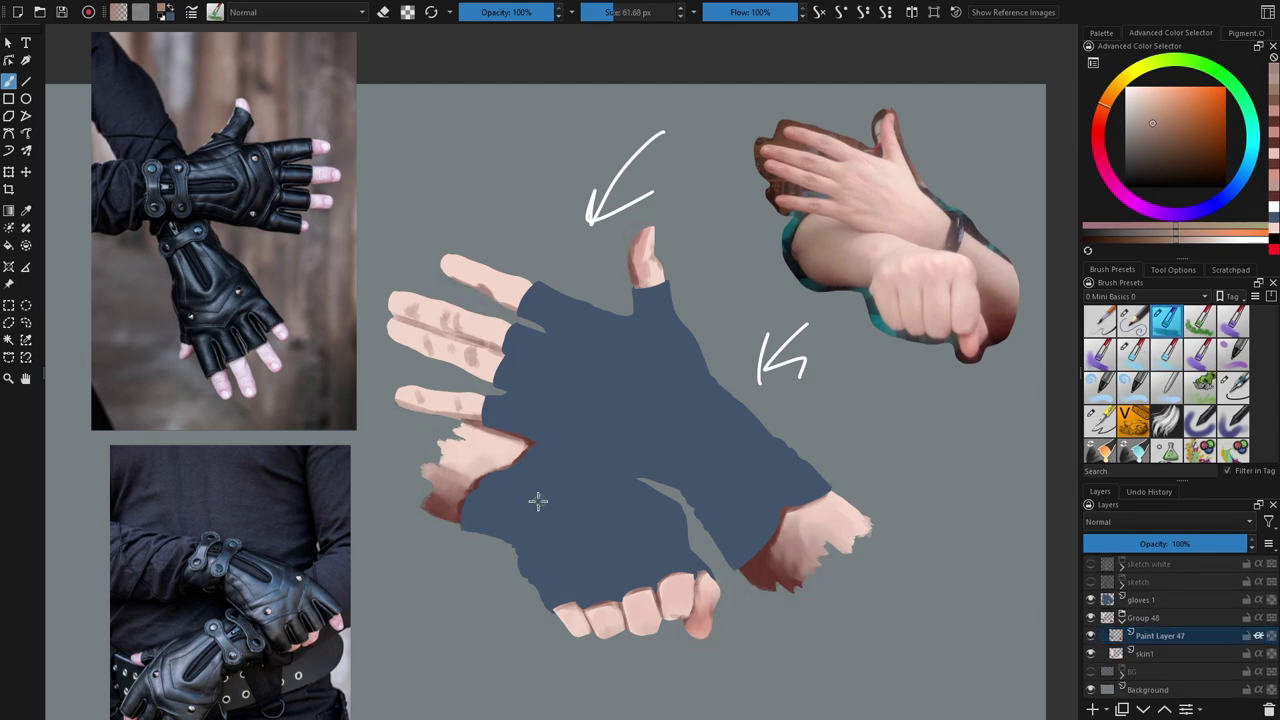
scroll(531, 491, up, 1)
ctrl+click(904, 170)
ctrl+click(896, 166)
mouse_move(440, 422)
mouse_down()
mouse_move(470, 428)
mouse_move(428, 426)
mouse_up()
ctrl+click(899, 200)
mouse_move(410, 468)
mouse_down()
mouse_move(445, 469)
mouse_move(414, 428)
mouse_move(428, 467)
mouse_move(464, 430)
mouse_move(434, 415)
mouse_move(503, 420)
mouse_up()
key(/)
Step: Switch back to the paint brush preset to shade the gloves
scroll(523, 491, down, 5)
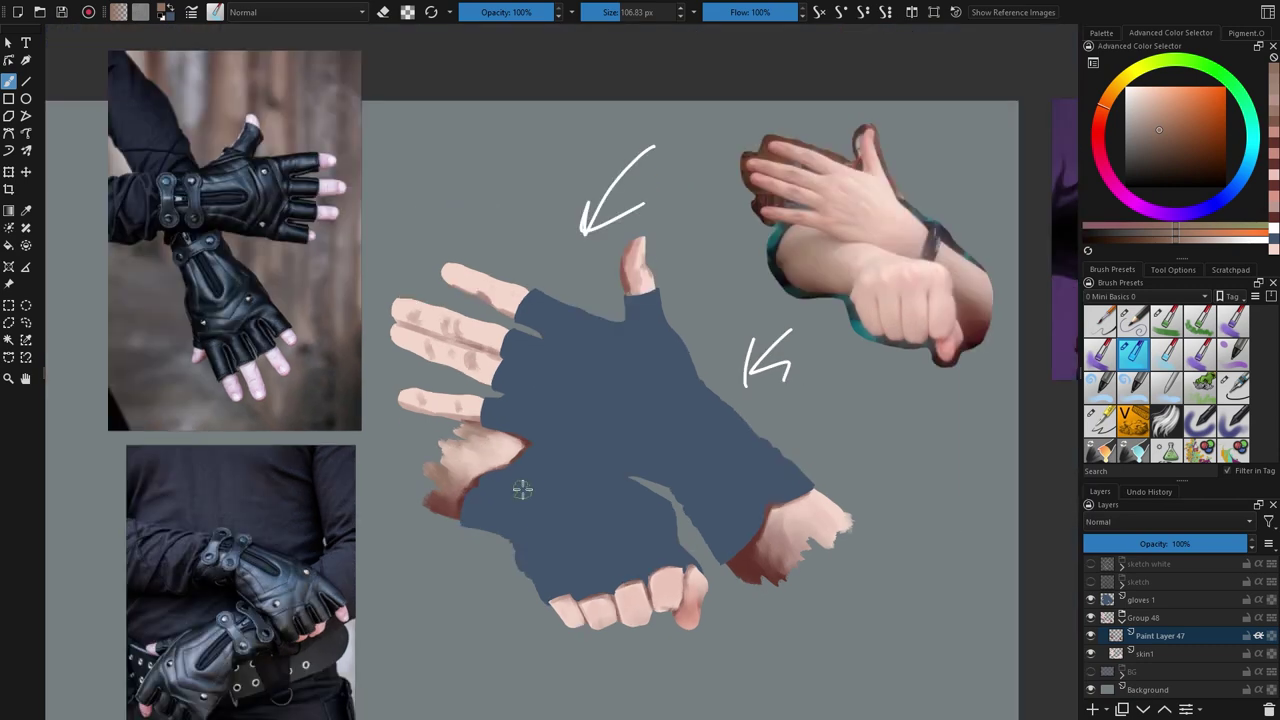
scroll(501, 530, up, 4)
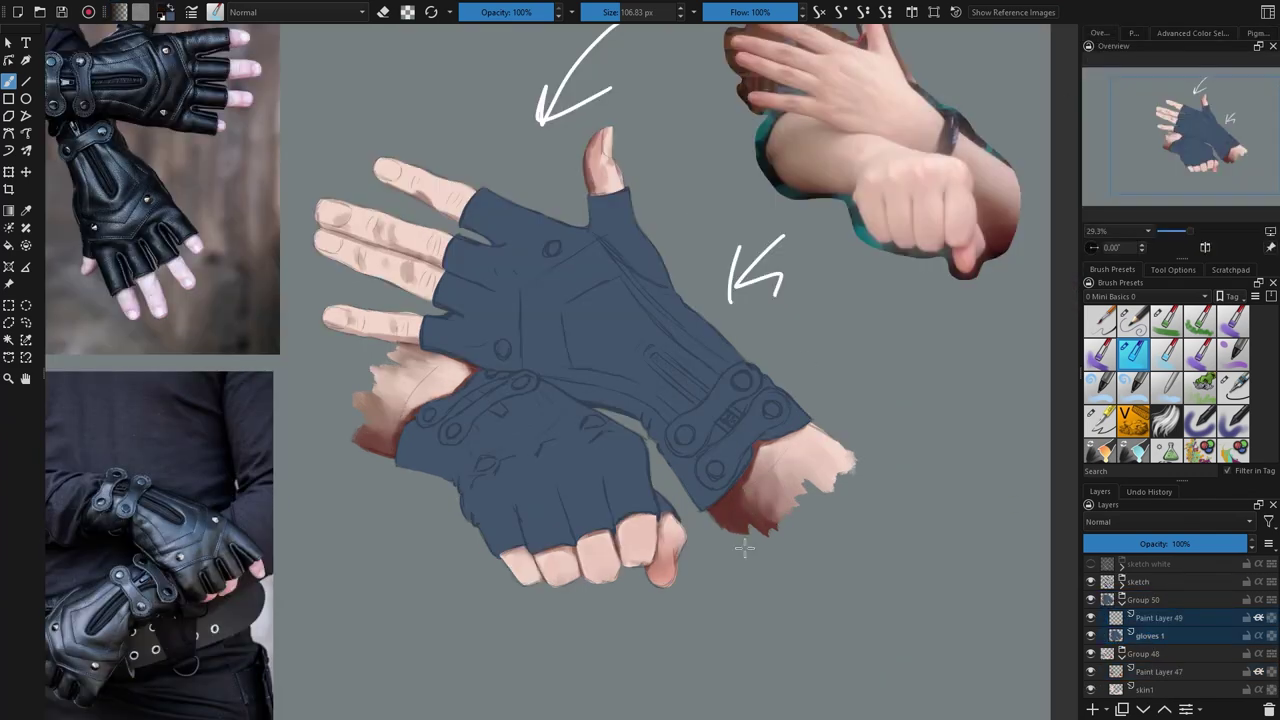
click(1166, 321)
mouse_move(642, 396)
mouse_down()
mouse_move(637, 420)
mouse_move(678, 494)
mouse_up()
key(ctrl+z)
key(ctrl+z)
key(ctrl+z)
key(ctrl+z)
Step: On Paint Layer 49, paint near-black shadows along the open hand glove's lower edge and cuff and beside the fist's thumb
click(1218, 617)
mouse_move(546, 374)
mouse_down()
mouse_move(648, 420)
mouse_move(662, 455)
mouse_move(718, 450)
mouse_move(697, 456)
mouse_up()
key(e)
key(e)
mouse_move(760, 438)
mouse_down()
mouse_move(722, 498)
mouse_move(687, 483)
mouse_move(716, 516)
mouse_up()
key(e)
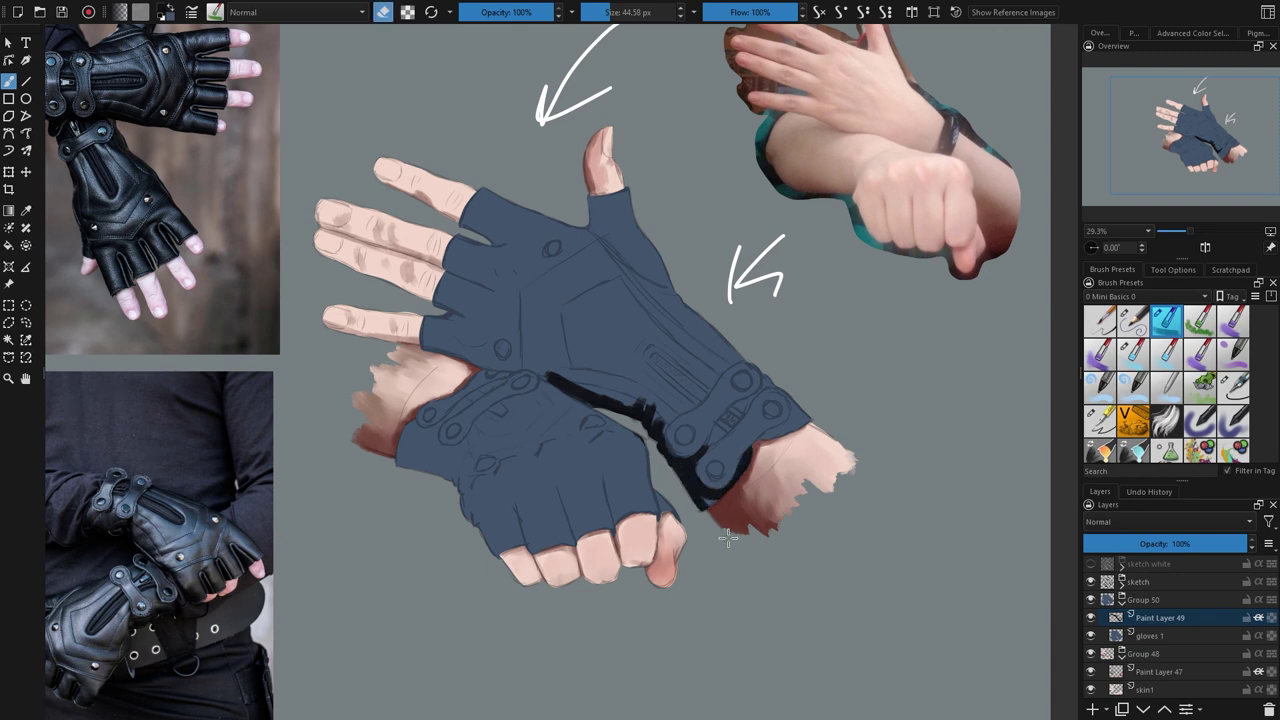
key(e)
drag(662, 490, 678, 512)
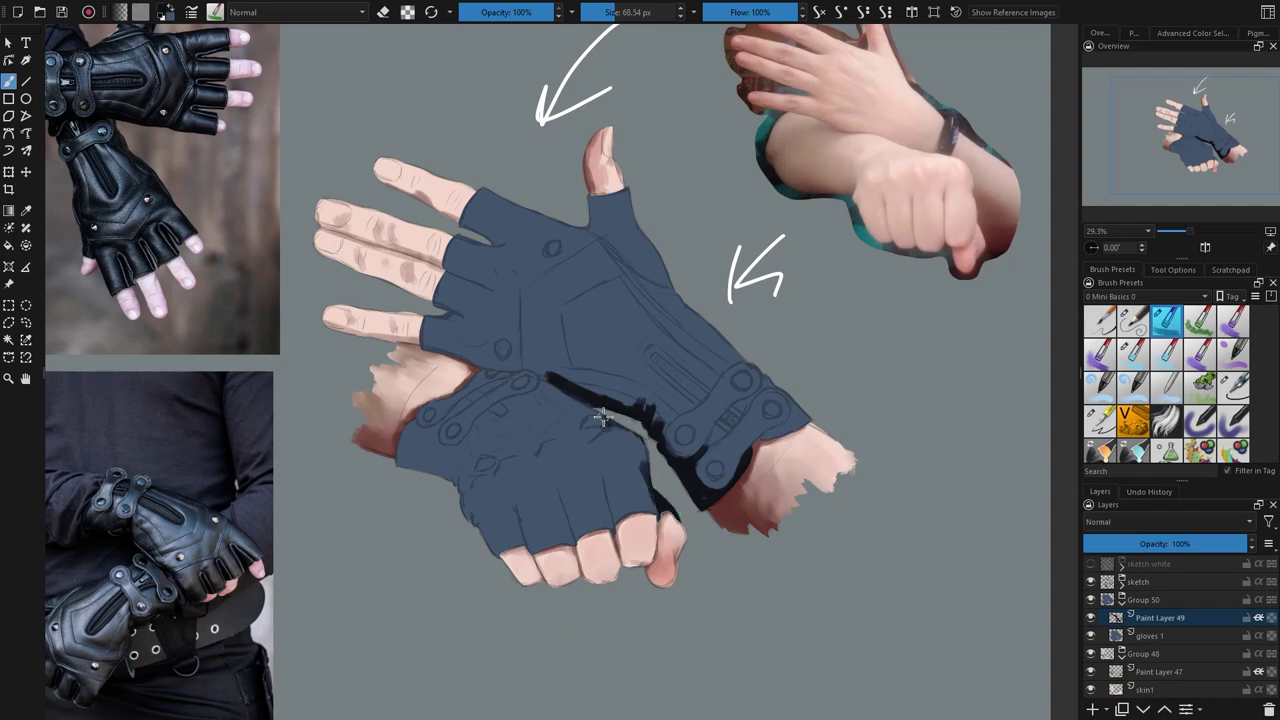
Step: Paint near-black accents where the gloves cross, in the fist cuff's openings and in the slot of the open hand's cuff
drag(546, 382, 577, 399)
click(498, 409)
click(476, 395)
drag(656, 358, 734, 426)
key(e)
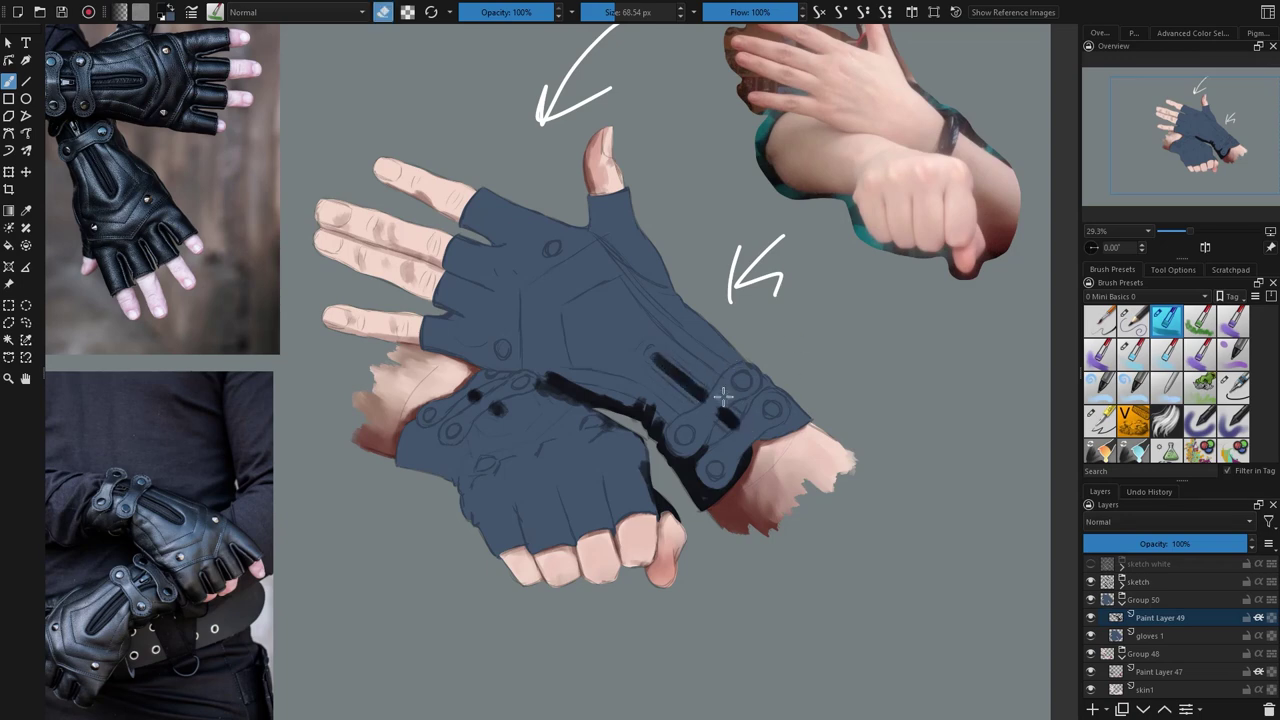
key(e)
Step: Paint near-black shadows along the fist glove's outer edge, its knuckle details and the creases between its fingers
mouse_move(411, 465)
mouse_down()
mouse_move(450, 470)
mouse_move(476, 456)
mouse_move(461, 517)
mouse_move(475, 509)
mouse_move(493, 560)
mouse_move(468, 478)
mouse_up()
drag(489, 472, 540, 446)
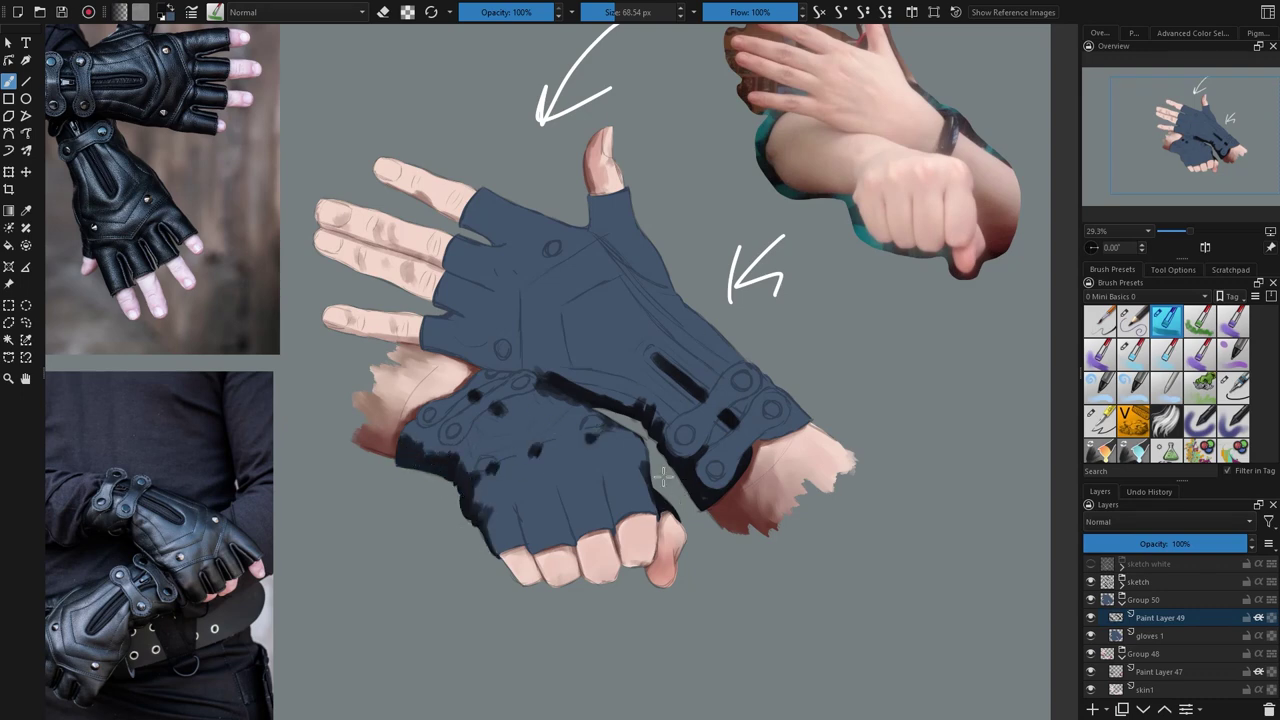
mouse_move(603, 474)
mouse_down()
mouse_move(615, 530)
mouse_move(516, 528)
mouse_up()
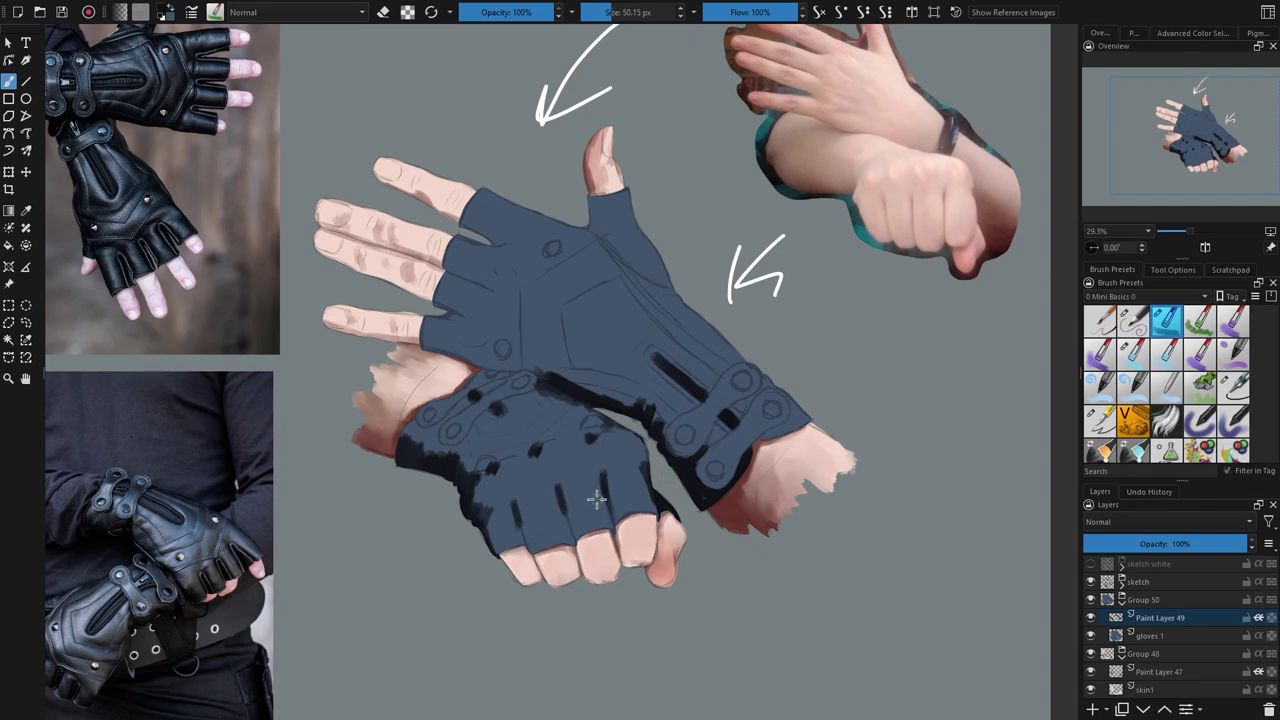
drag(606, 492, 608, 532)
mouse_move(560, 500)
mouse_down()
mouse_move(578, 555)
mouse_move(516, 510)
mouse_up()
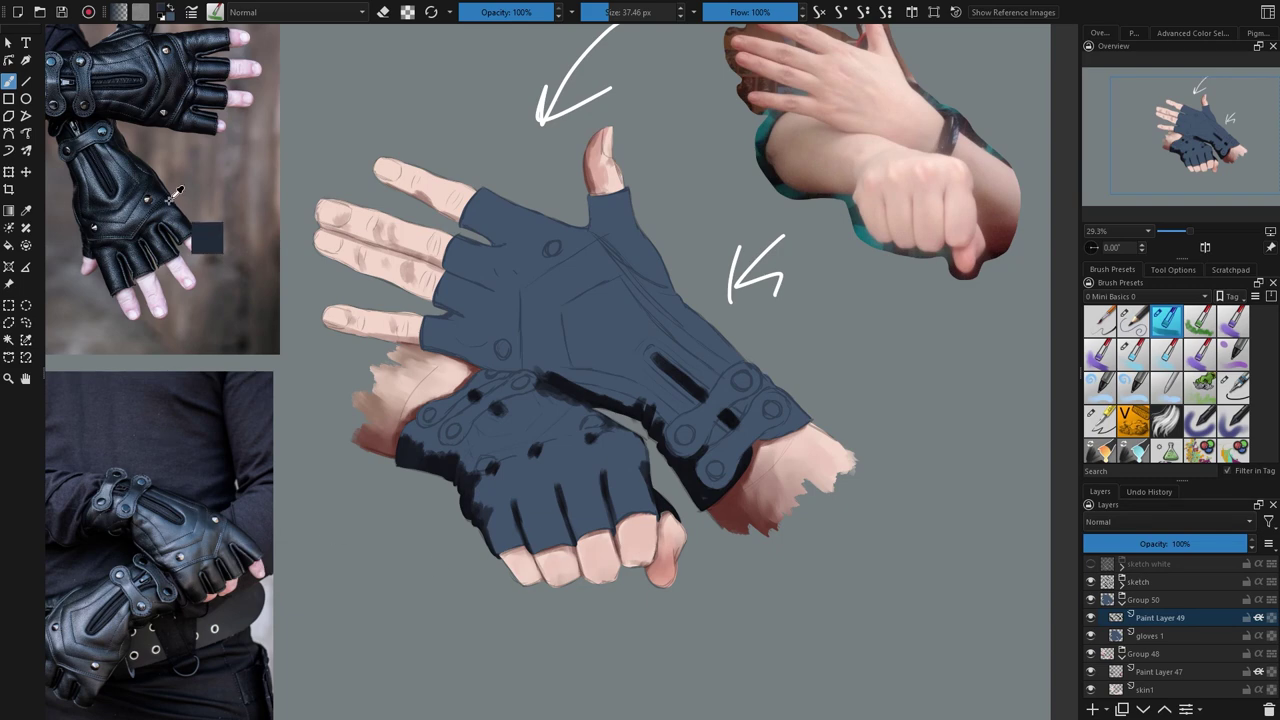
Step: Pick a slightly lighter dark blue and soften the near-black shadows along the fist glove's outer side and cuff
drag(476, 502, 496, 480)
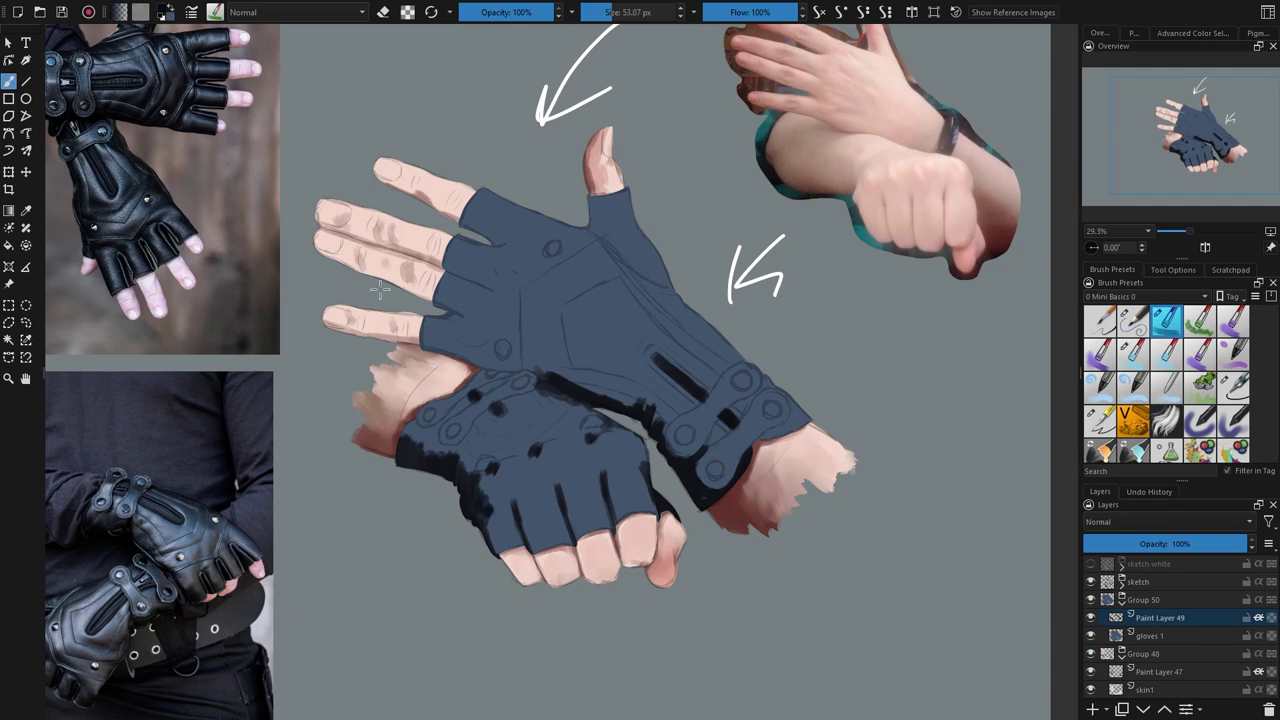
click(1195, 33)
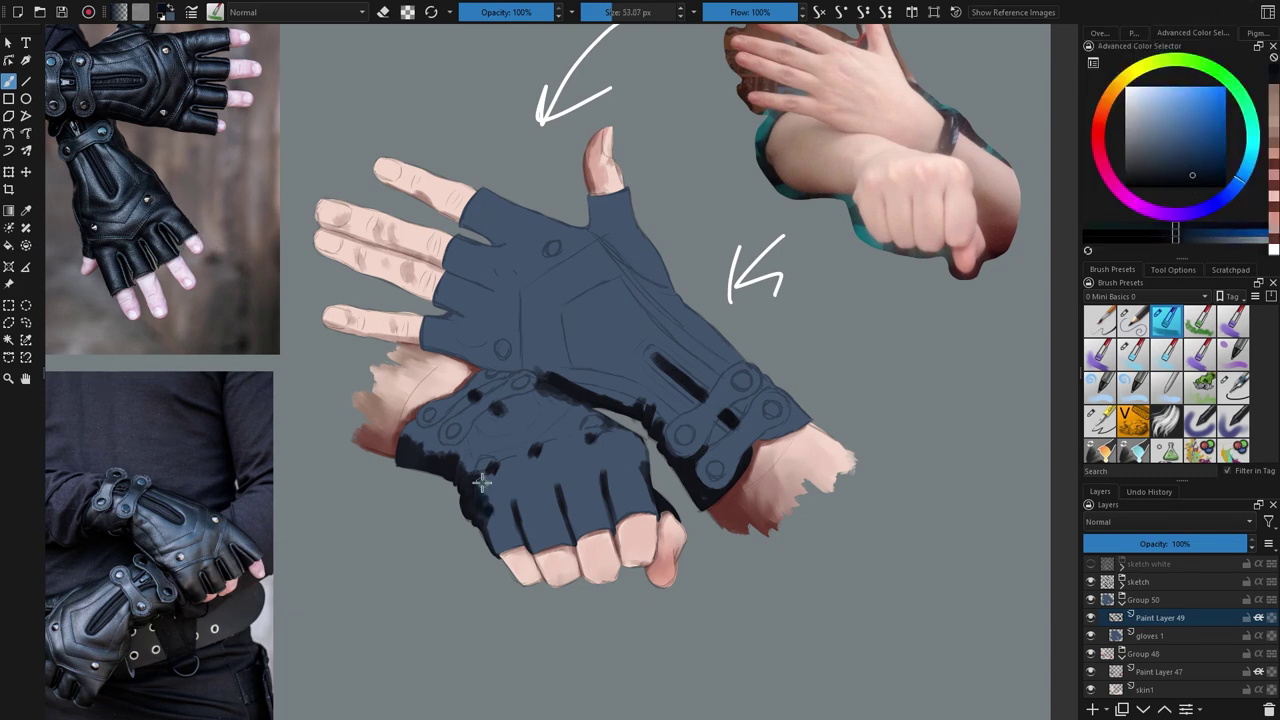
drag(492, 476, 495, 540)
drag(1197, 172, 1191, 165)
mouse_move(494, 508)
mouse_down()
mouse_move(480, 457)
mouse_move(425, 445)
mouse_move(414, 426)
mouse_up()
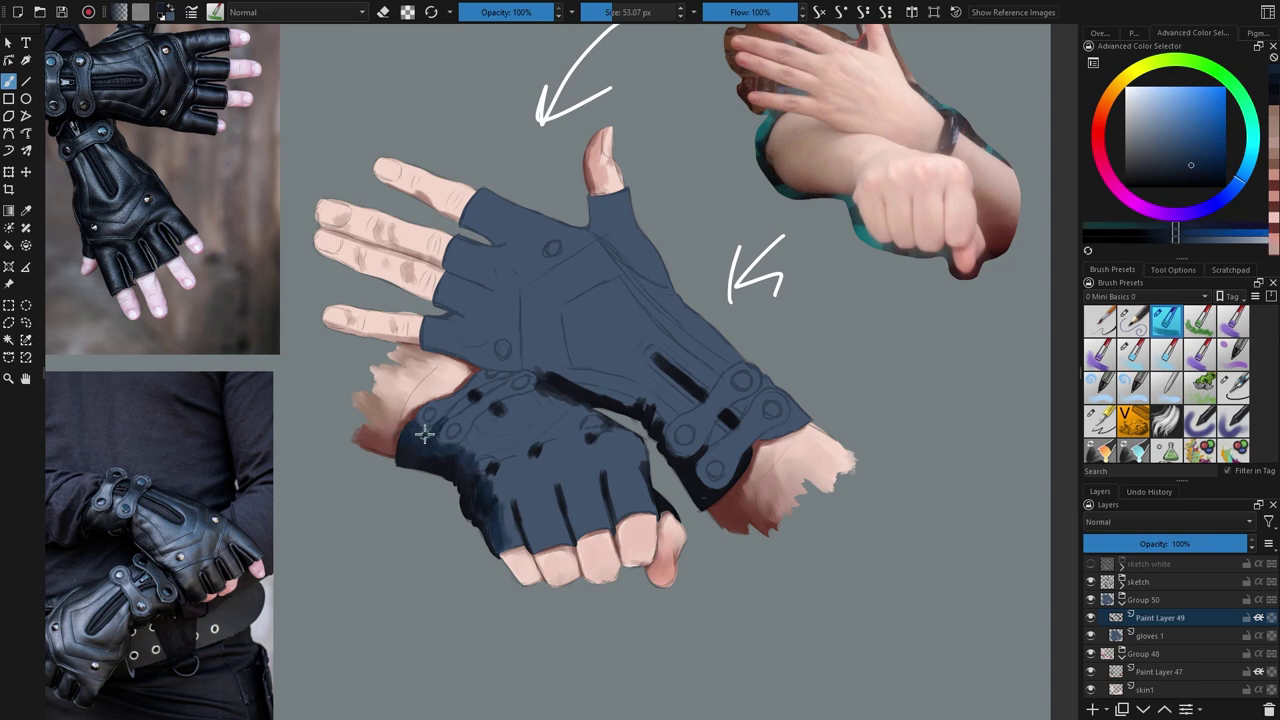
Step: Paint dark blue shadows on the open hand's glove along its finger sleeves, thumb, lower edge and cuff slot
click(1100, 34)
mouse_move(497, 234)
mouse_down()
mouse_move(472, 236)
mouse_move(463, 211)
mouse_move(512, 234)
mouse_up()
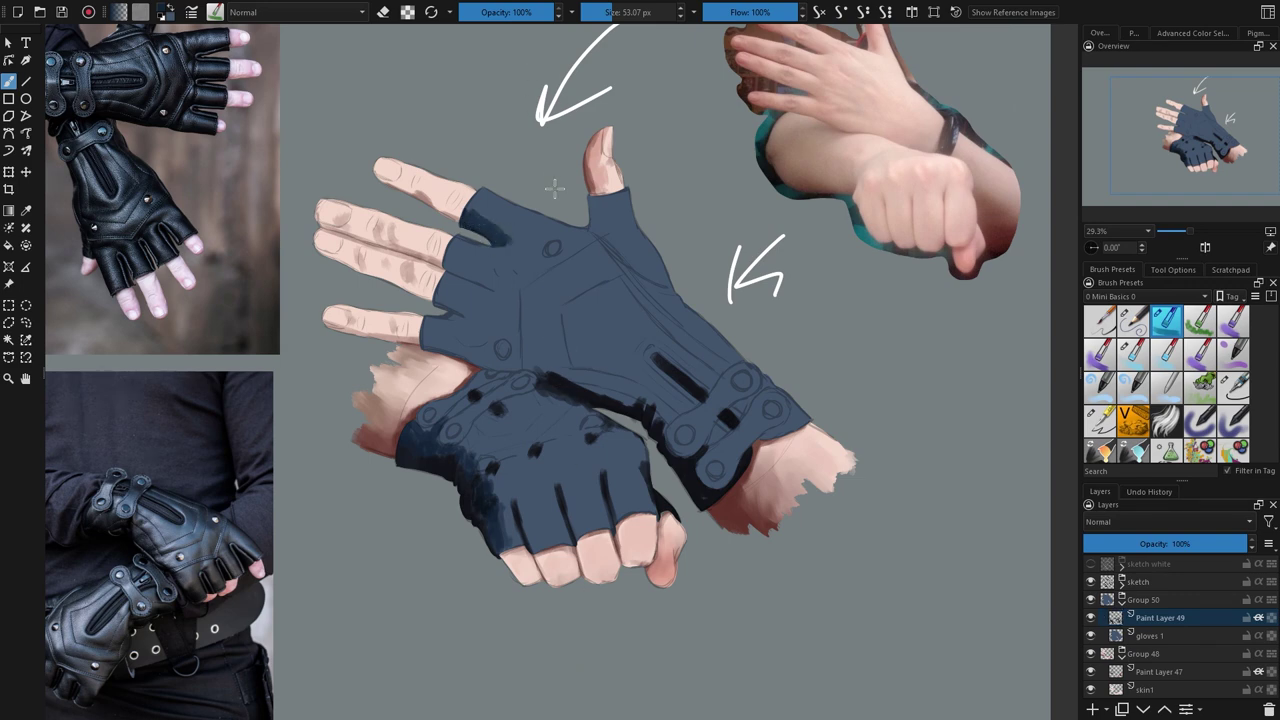
mouse_move(590, 228)
mouse_down()
mouse_move(788, 390)
mouse_move(783, 436)
mouse_move(730, 406)
mouse_move(719, 374)
mouse_move(656, 371)
mouse_move(710, 428)
mouse_move(706, 444)
mouse_move(652, 424)
mouse_move(633, 365)
mouse_move(629, 400)
mouse_move(553, 372)
mouse_up()
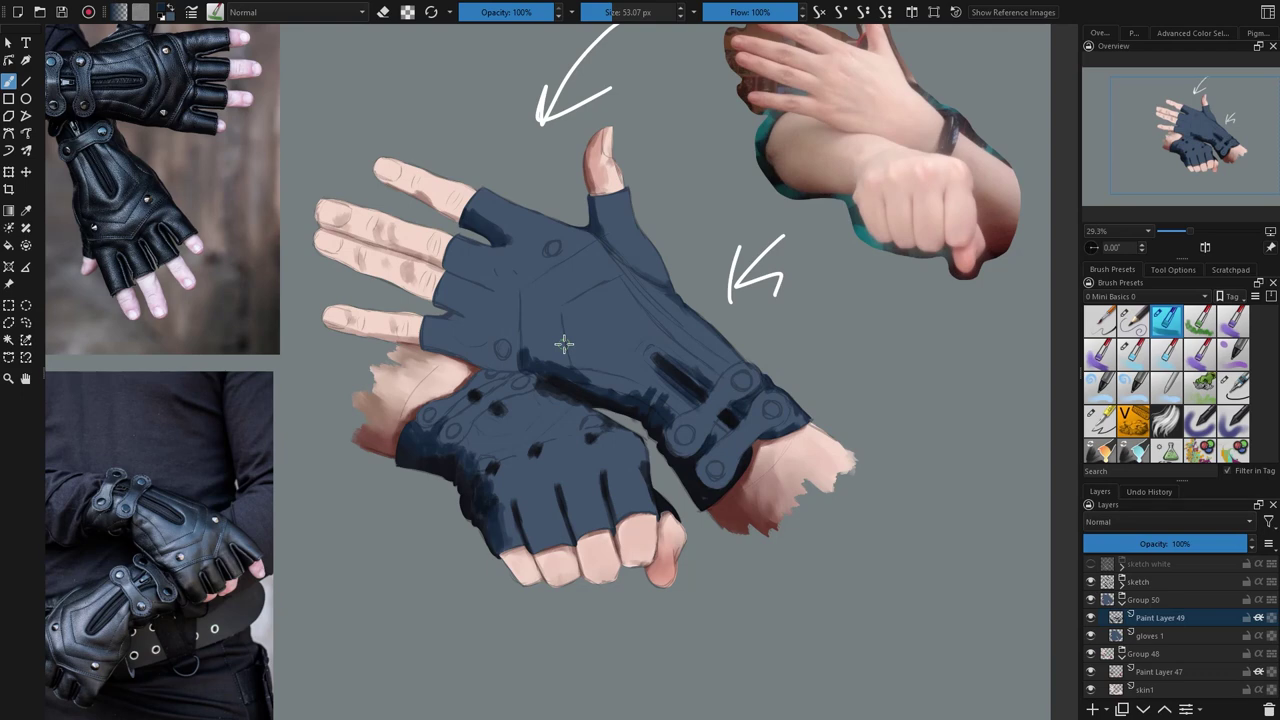
mouse_move(482, 262)
mouse_down()
mouse_move(447, 262)
mouse_move(426, 313)
mouse_move(468, 313)
mouse_move(454, 353)
mouse_move(519, 366)
mouse_move(490, 350)
mouse_move(517, 361)
mouse_move(444, 258)
mouse_up()
mouse_move(445, 338)
mouse_down()
mouse_move(548, 356)
mouse_move(688, 409)
mouse_move(678, 413)
mouse_move(726, 375)
mouse_move(705, 363)
mouse_move(643, 346)
mouse_move(738, 404)
mouse_up()
mouse_move(655, 250)
mouse_down()
mouse_move(685, 293)
mouse_move(597, 204)
mouse_move(615, 260)
mouse_up()
Step: Sample darker and lighter glove blues and deepen the shadows at the thumb base and between the open hand's finger sleeves
ctrl+click(668, 504)
mouse_move(586, 218)
mouse_down()
mouse_move(610, 245)
mouse_move(592, 232)
mouse_up()
ctrl+click(500, 250)
drag(505, 207, 565, 224)
ctrl+click(468, 261)
ctrl+click(652, 434)
mouse_move(464, 224)
mouse_down()
mouse_move(497, 239)
mouse_move(462, 250)
mouse_move(482, 282)
mouse_up()
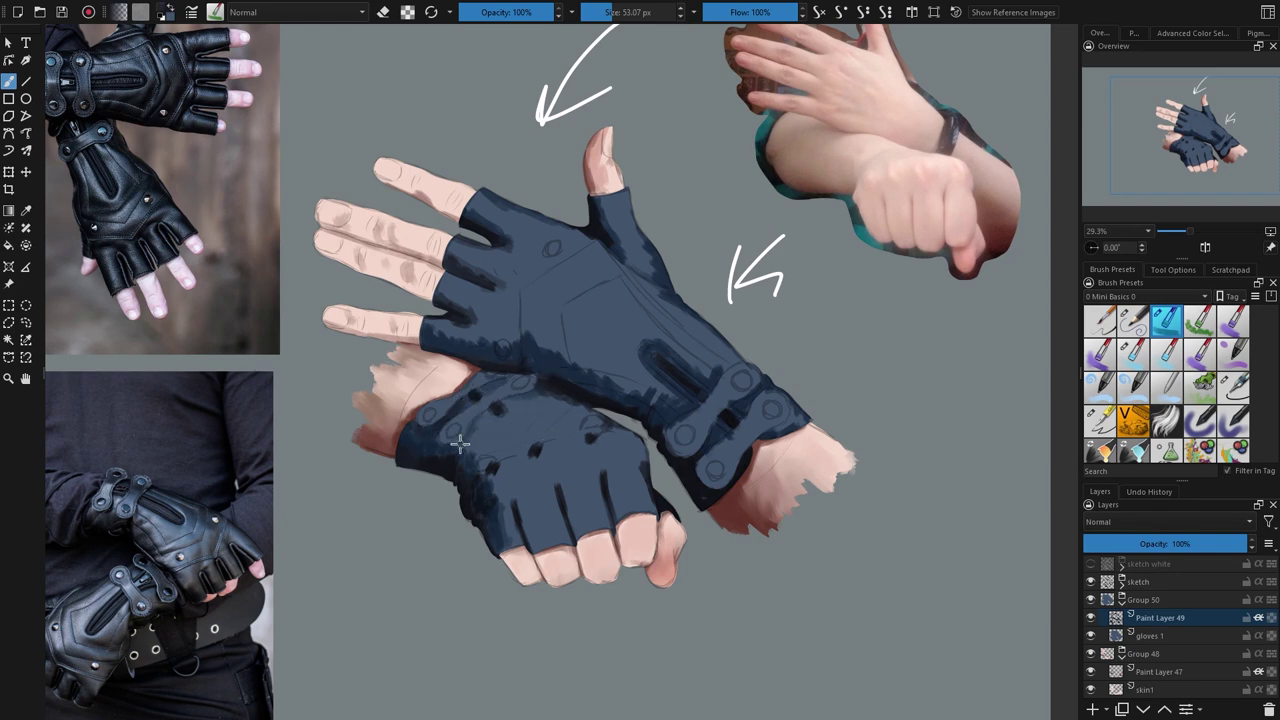
Step: Paint dark blue seam shadows around the fist glove's knuckle panels and along the panel lines of the open hand's glove
drag(504, 450, 484, 455)
mouse_move(577, 404)
mouse_down()
mouse_move(497, 451)
mouse_move(534, 400)
mouse_move(504, 445)
mouse_move(562, 420)
mouse_up()
mouse_move(550, 398)
mouse_down()
mouse_move(518, 436)
mouse_move(500, 426)
mouse_up()
mouse_move(560, 313)
mouse_down()
mouse_move(627, 339)
mouse_move(635, 385)
mouse_move(623, 280)
mouse_move(740, 357)
mouse_move(623, 248)
mouse_move(544, 261)
mouse_move(523, 344)
mouse_move(520, 255)
mouse_up()
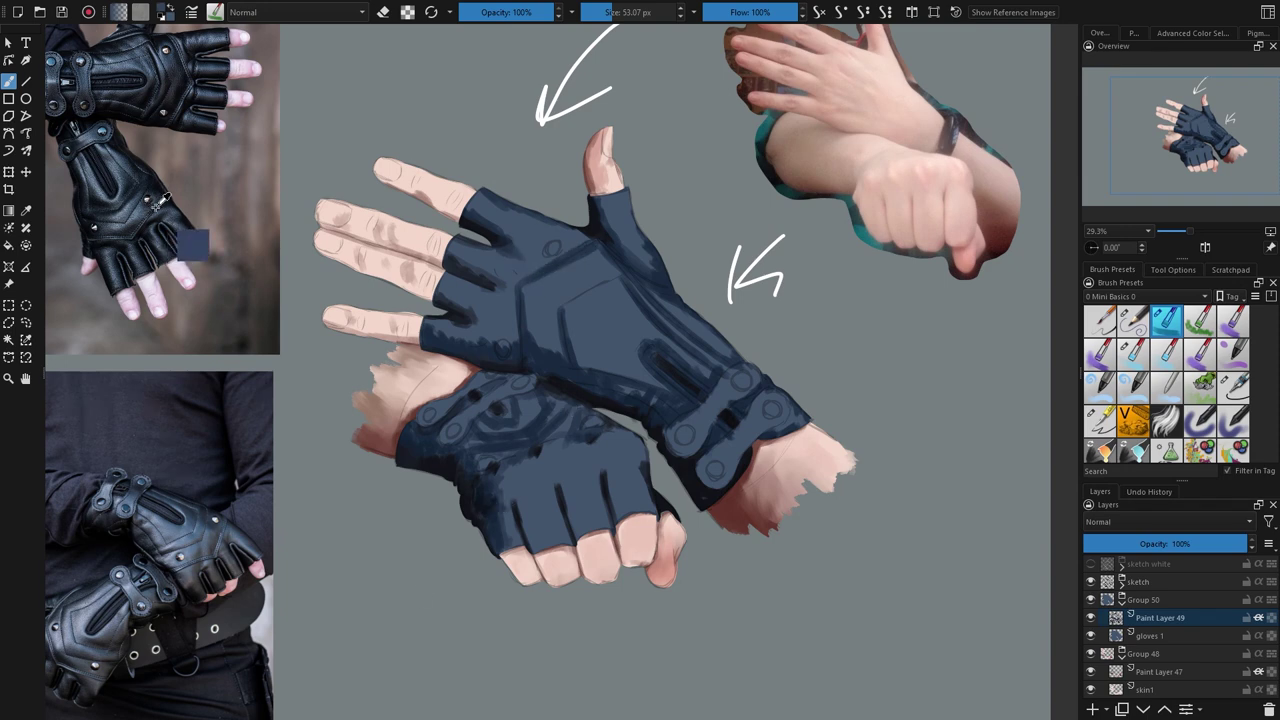
Step: Pick a greyish blue in the colour selector and paint it over the fist glove's finger sections
click(1211, 33)
click(1169, 151)
click(1106, 34)
mouse_move(510, 500)
mouse_down()
mouse_move(503, 509)
mouse_move(526, 523)
mouse_move(531, 502)
mouse_up()
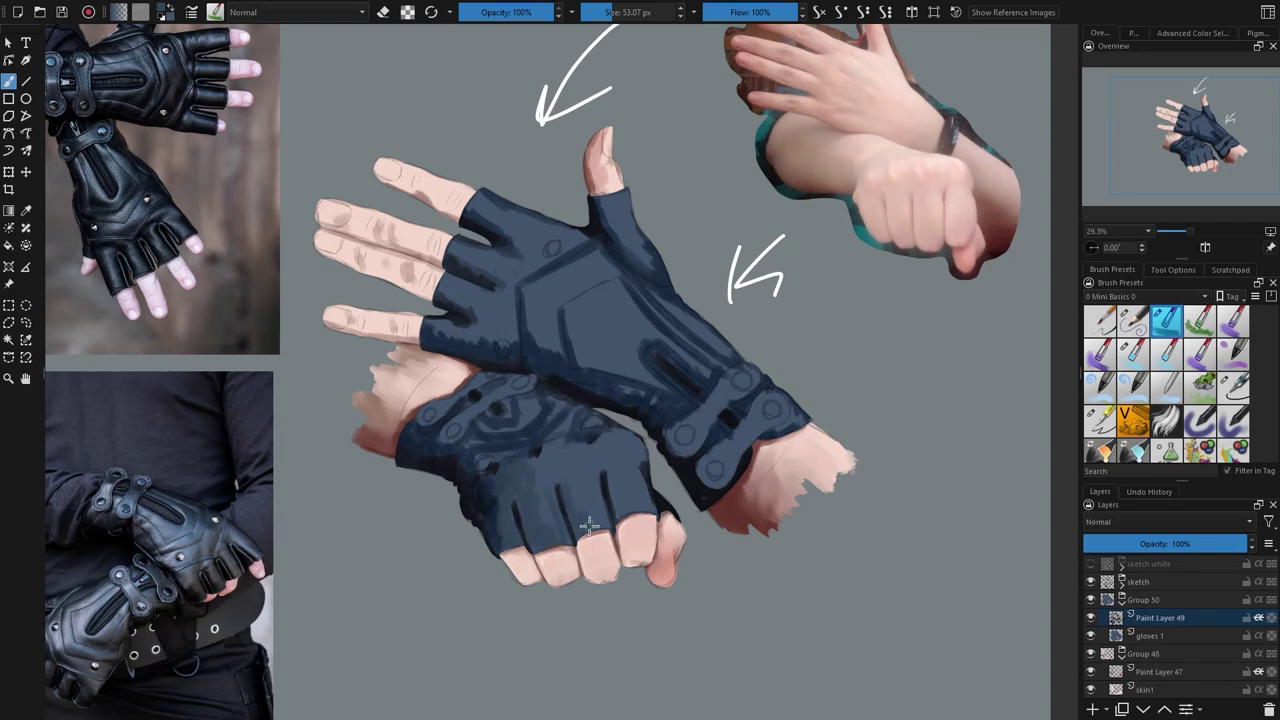
scroll(650, 425, down, 4)
scroll(1160, 630, down, 2)
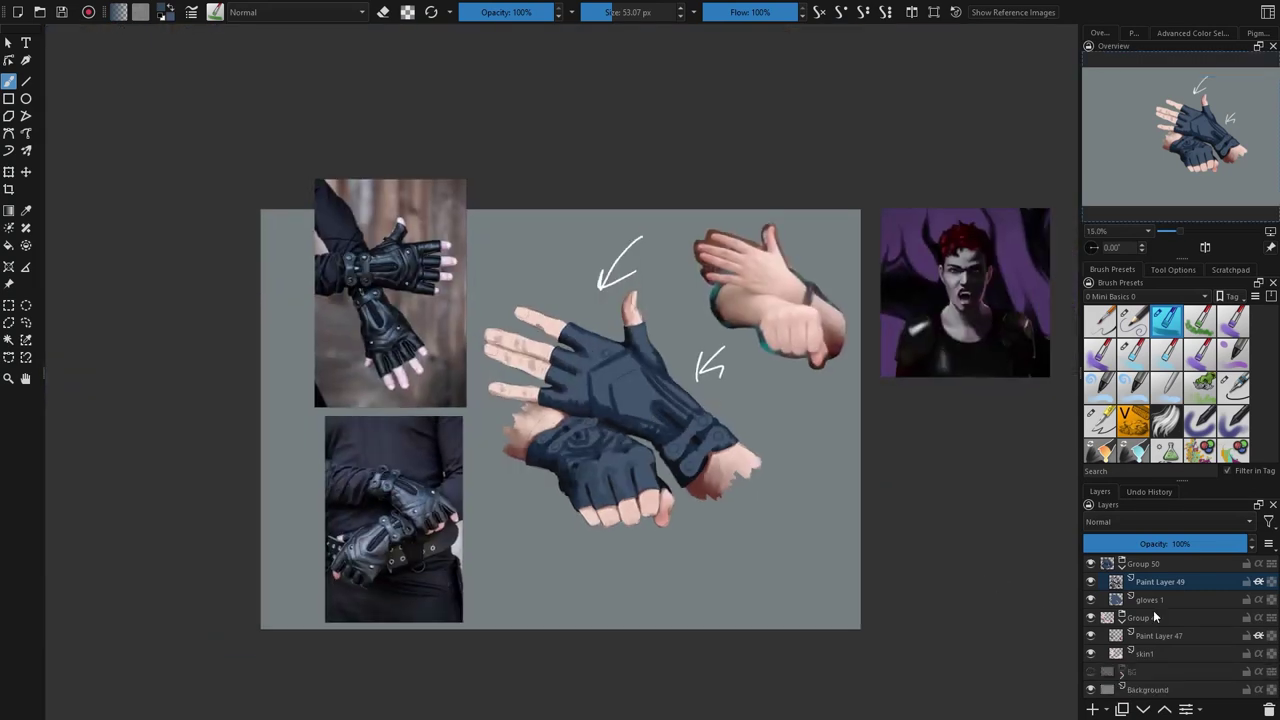
Step: Check the gloves against the textured backdrop by briefly showing the BG group and hiding it again
click(1091, 671)
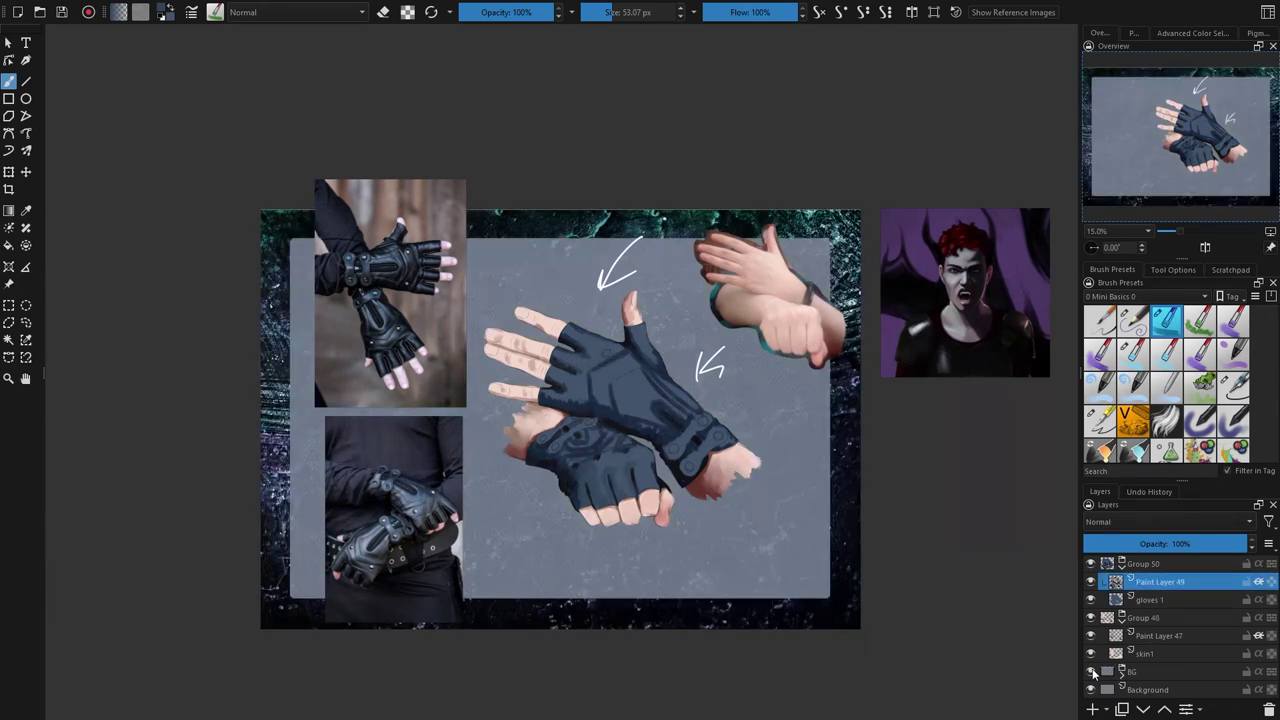
click(1091, 671)
Step: Paint blue shading along the open hand's glove panels, finger sleeves and wrist straps, and over the fist glove's cuff using a sampled glove blue
scroll(645, 341, up, 4)
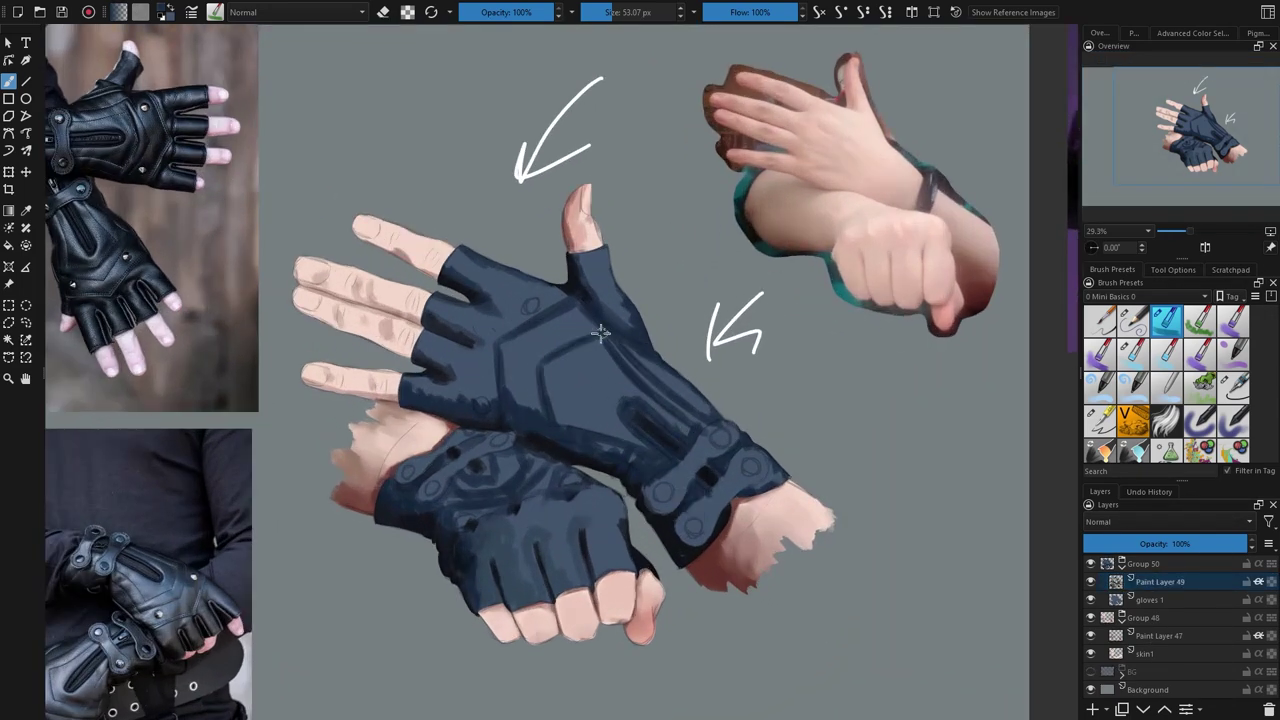
drag(516, 362, 528, 402)
mouse_move(412, 383)
mouse_down()
mouse_move(489, 397)
mouse_move(426, 350)
mouse_move(506, 320)
mouse_up()
mouse_move(470, 266)
mouse_down()
mouse_move(508, 303)
mouse_move(512, 348)
mouse_move(605, 420)
mouse_move(635, 358)
mouse_move(648, 490)
mouse_move(686, 475)
mouse_move(730, 430)
mouse_up()
drag(658, 366, 698, 400)
drag(606, 308, 594, 262)
drag(731, 475, 756, 468)
drag(694, 510, 742, 491)
ctrl+click(590, 396)
mouse_move(466, 506)
mouse_down()
mouse_move(510, 462)
mouse_move(437, 483)
mouse_move(402, 474)
mouse_up()
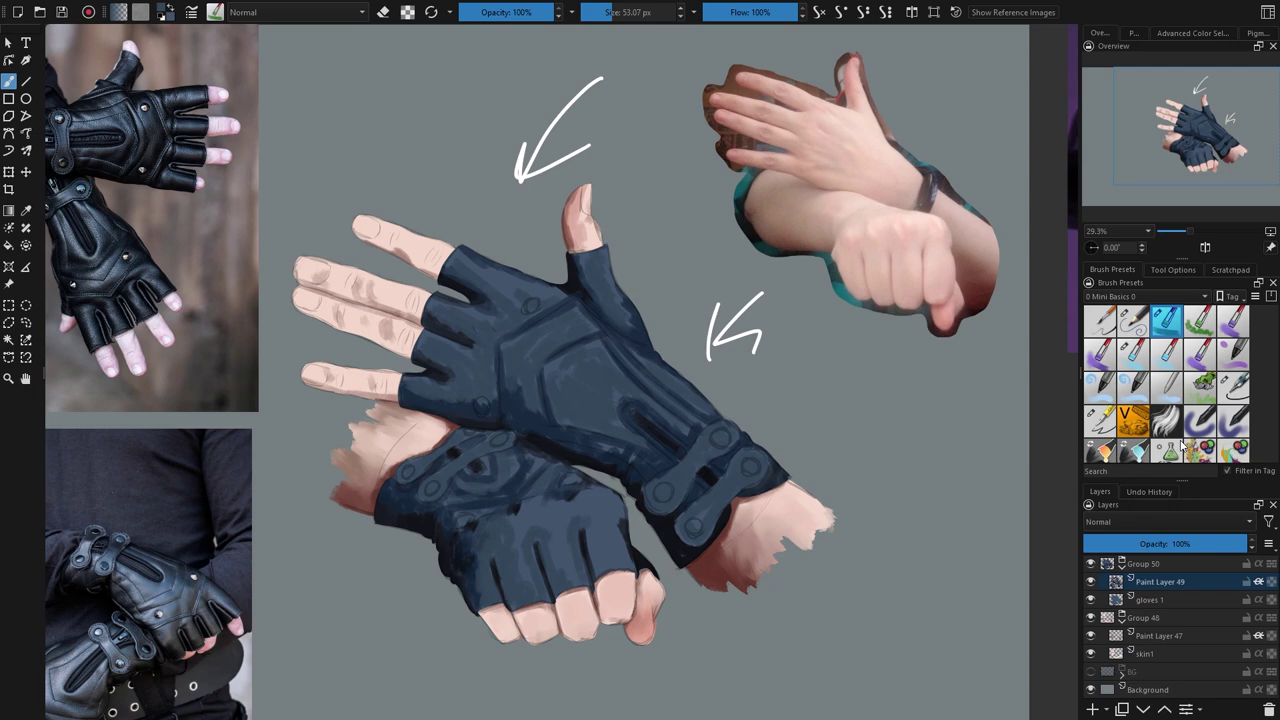
Step: Blend the shading on both gloves with the Textured Blend brush and reinforce the dark gaps between the fist glove's finger sections
click(1133, 353)
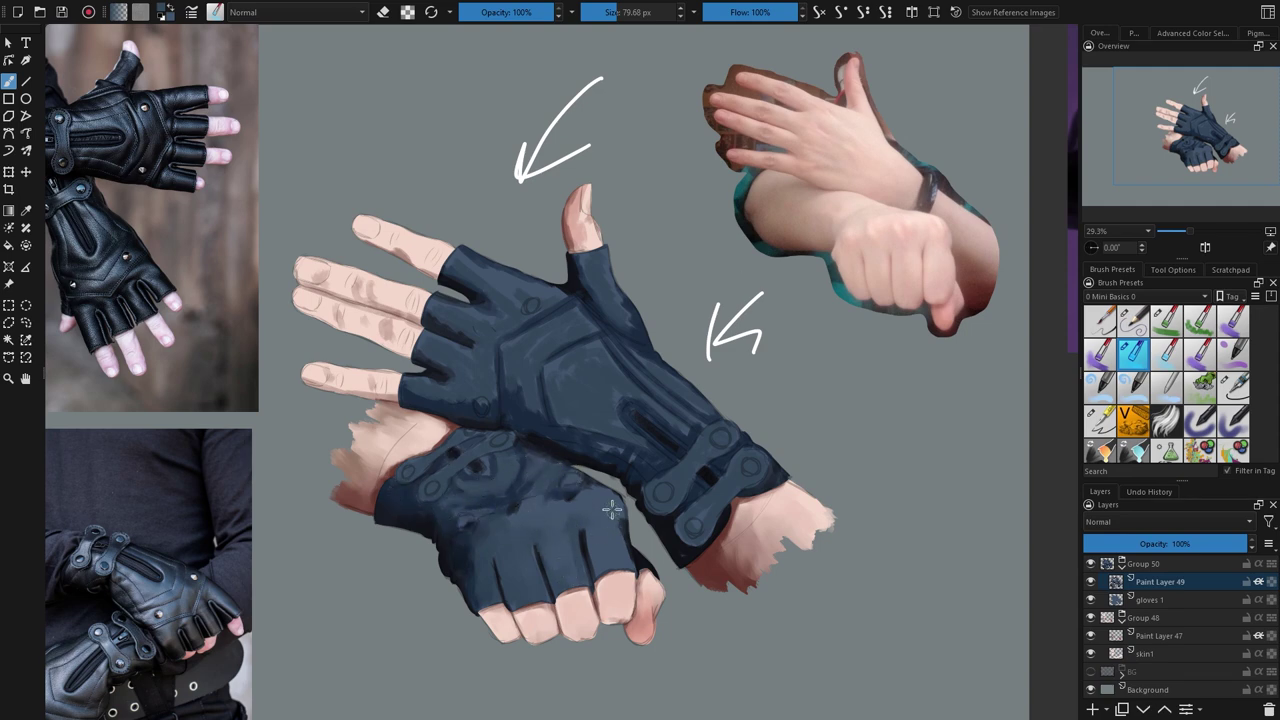
click(1180, 328)
drag(602, 524, 557, 602)
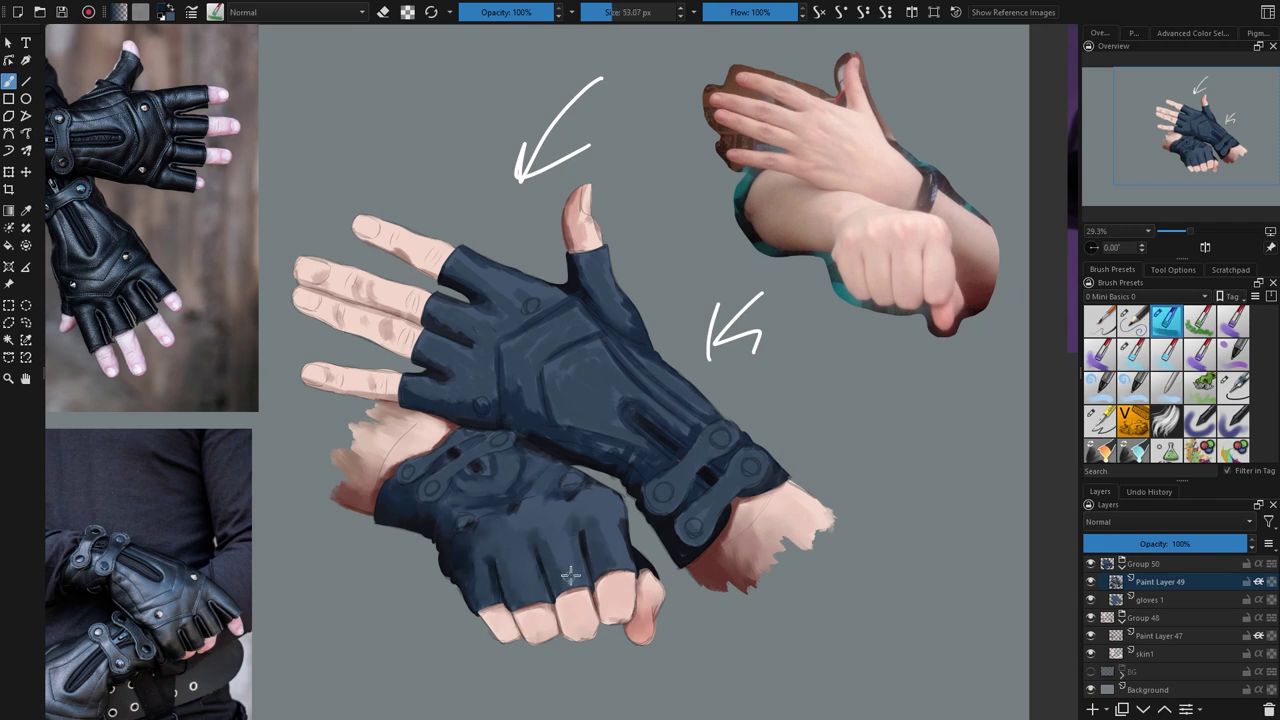
key(slash)
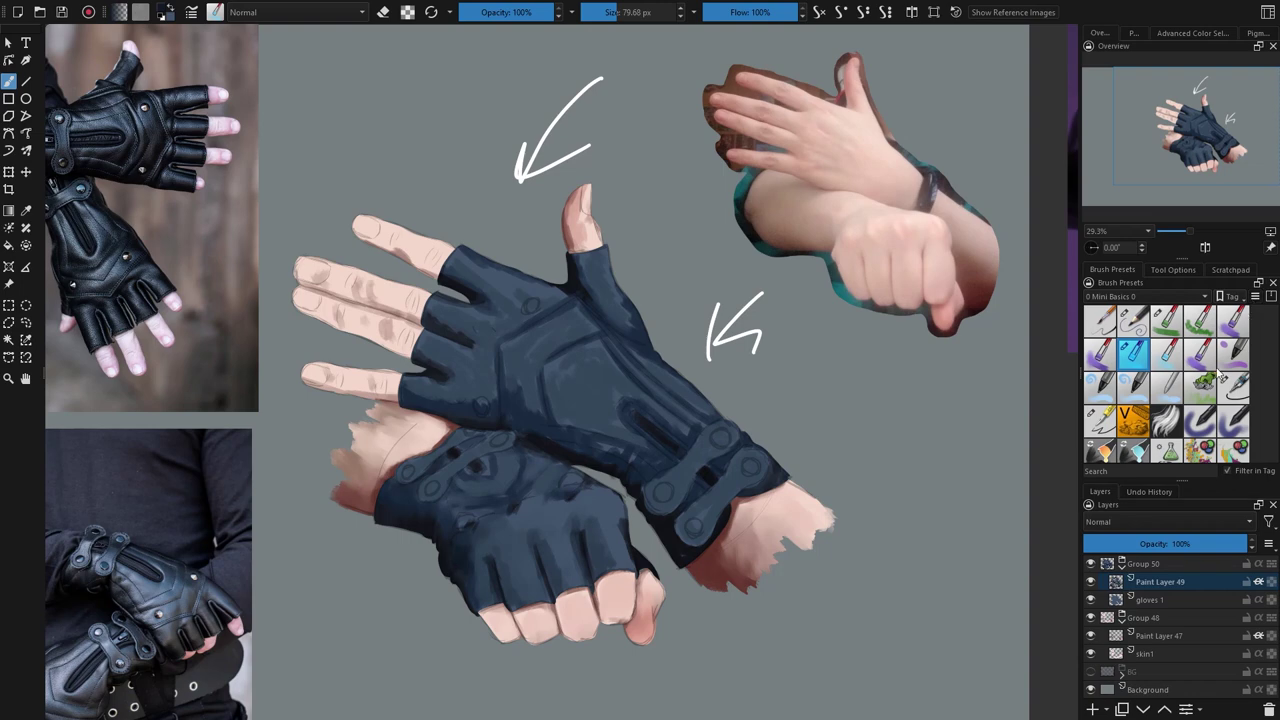
scroll(1217, 374, up, 2)
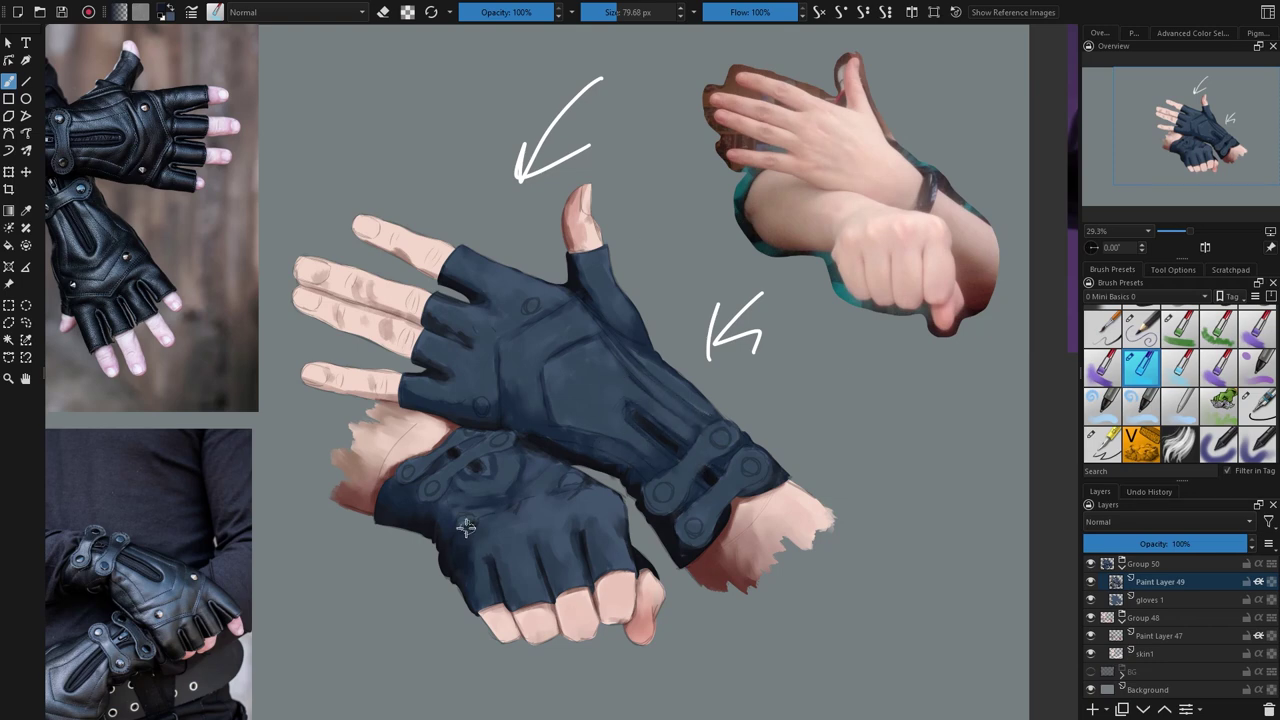
right_click(379, 104)
click(594, 206)
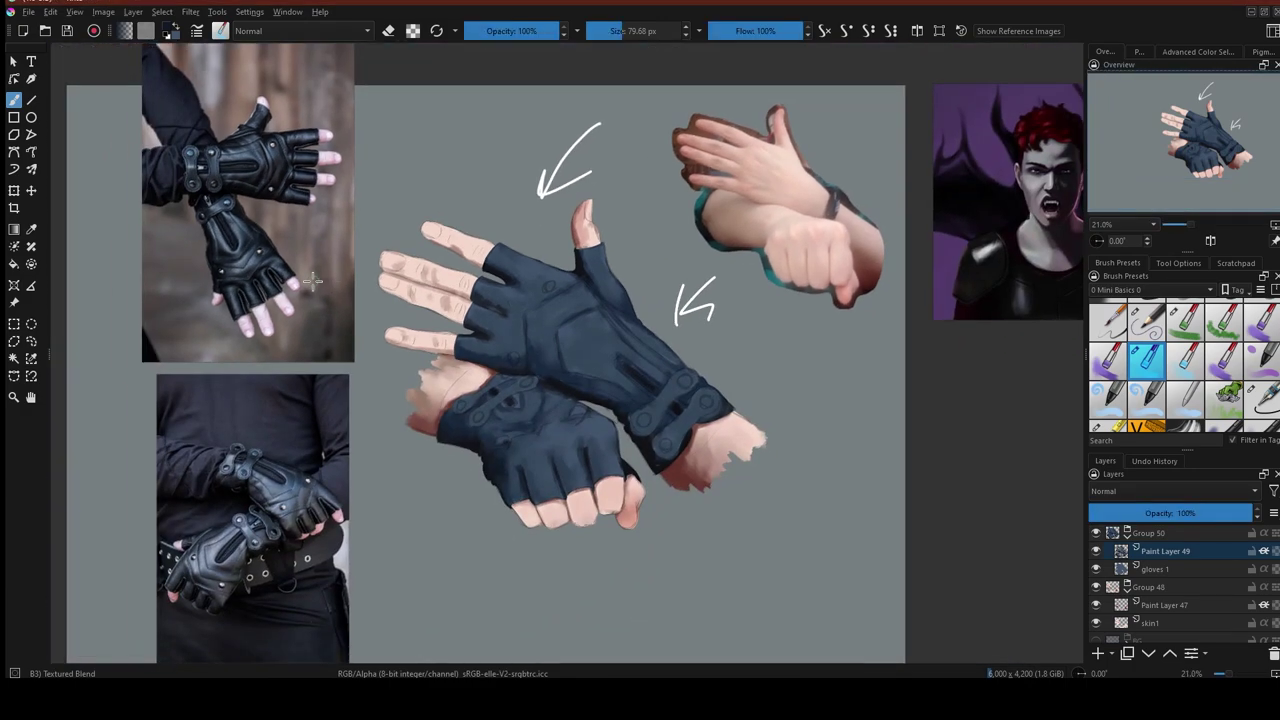
Step: Darken both gloves to a near-black navy and blend the shading on the open hand's wrist straps, back panel and thumb sleeve
scroll(312, 286, up, 4)
drag(314, 290, 248, 276)
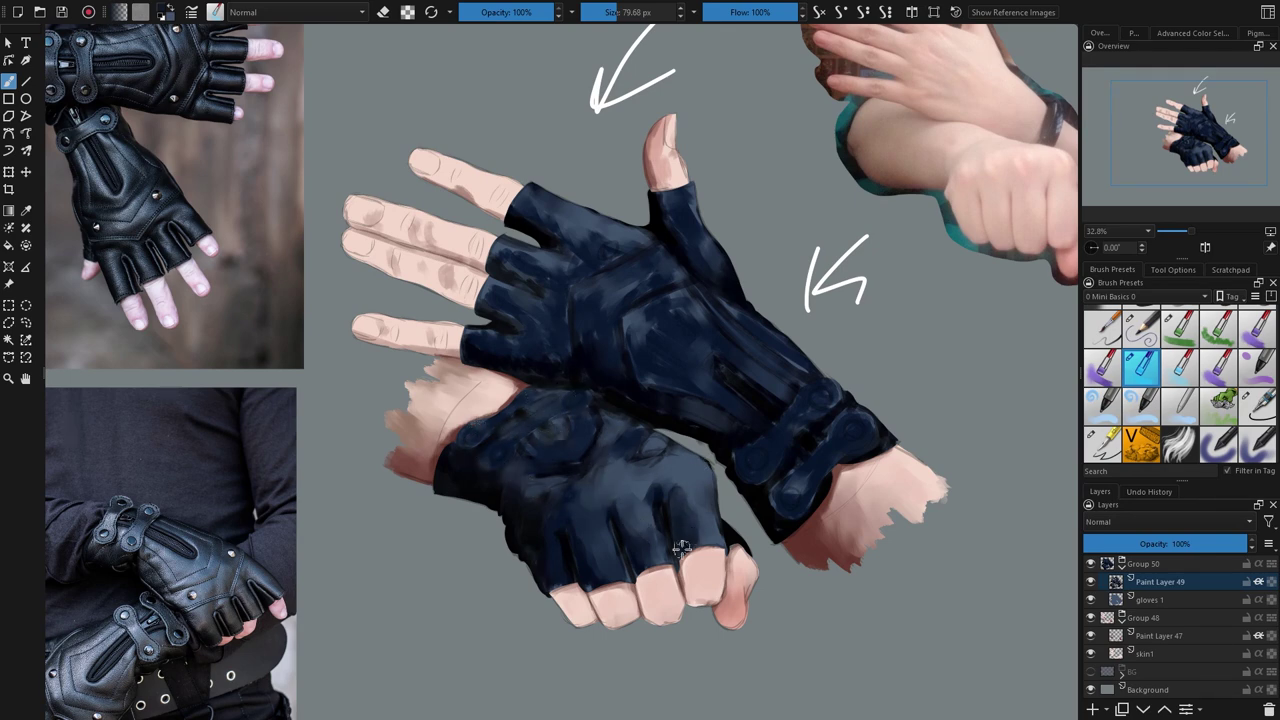
mouse_move(808, 484)
mouse_down()
mouse_move(791, 500)
mouse_move(803, 508)
mouse_up()
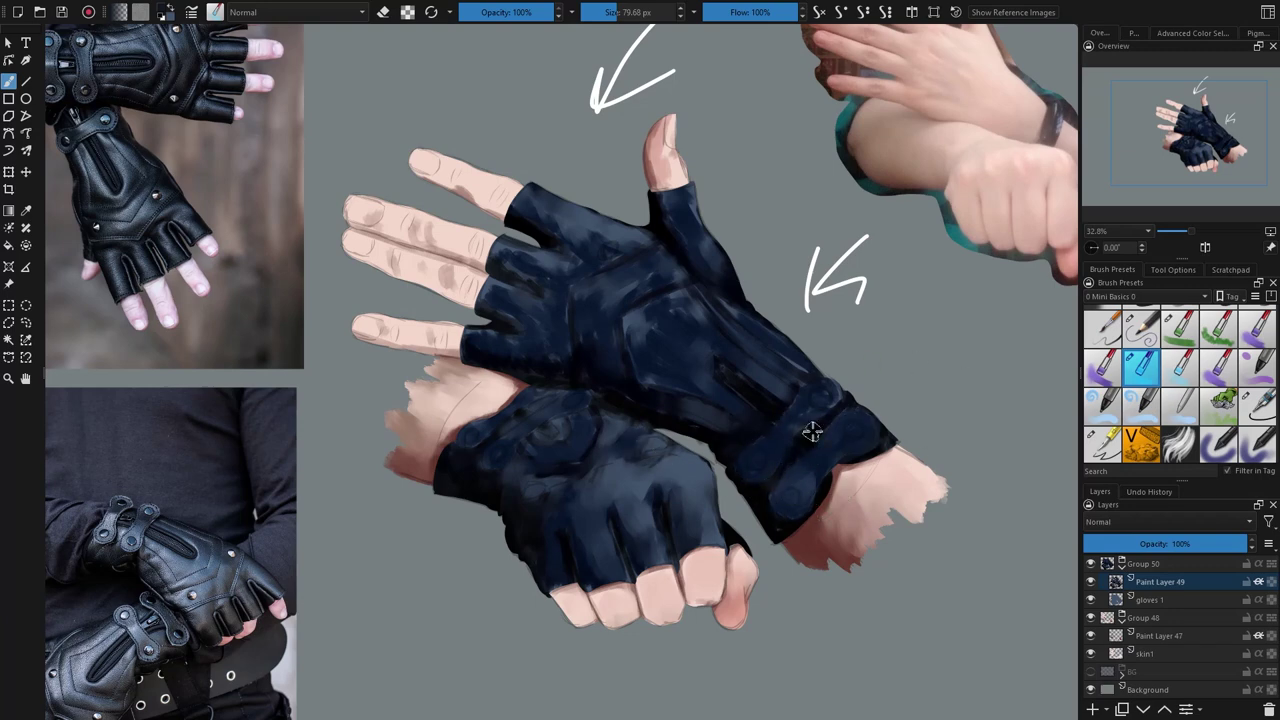
drag(800, 370, 709, 301)
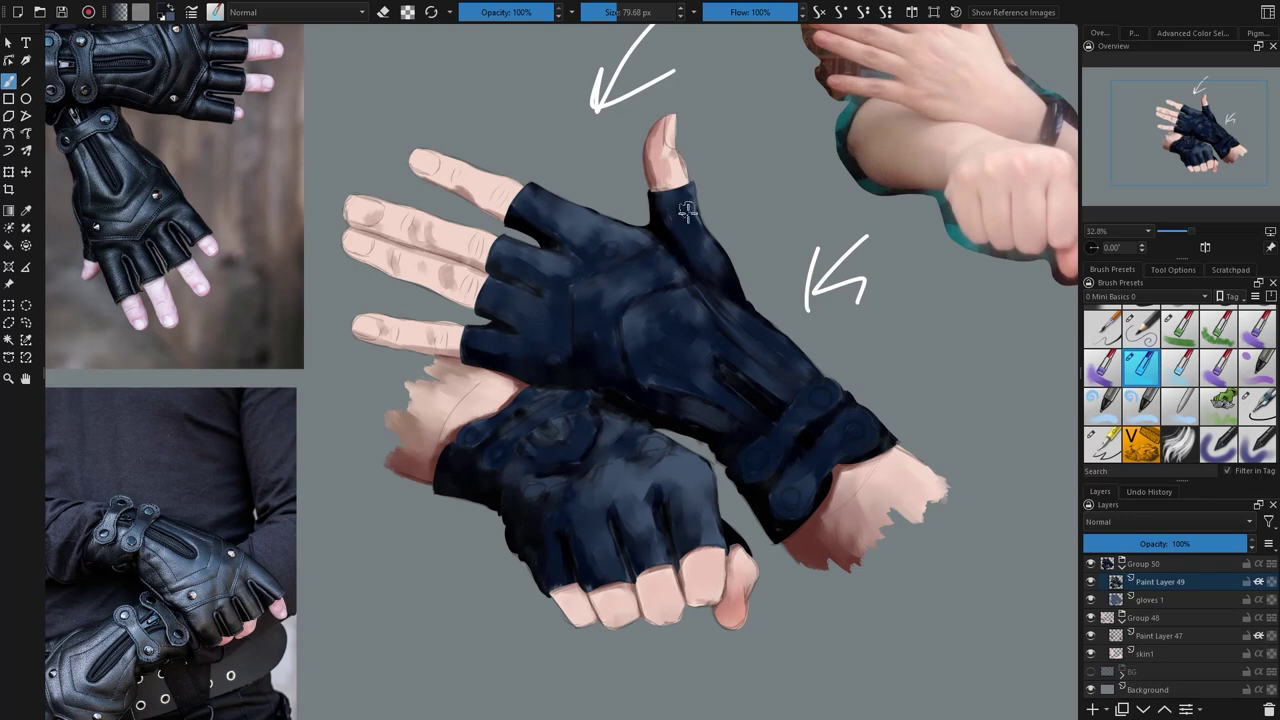
Step: Add a new paint layer above Paint Layer 49 and choose a lighter greyish blue for the leather highlights
key(Page_Down)
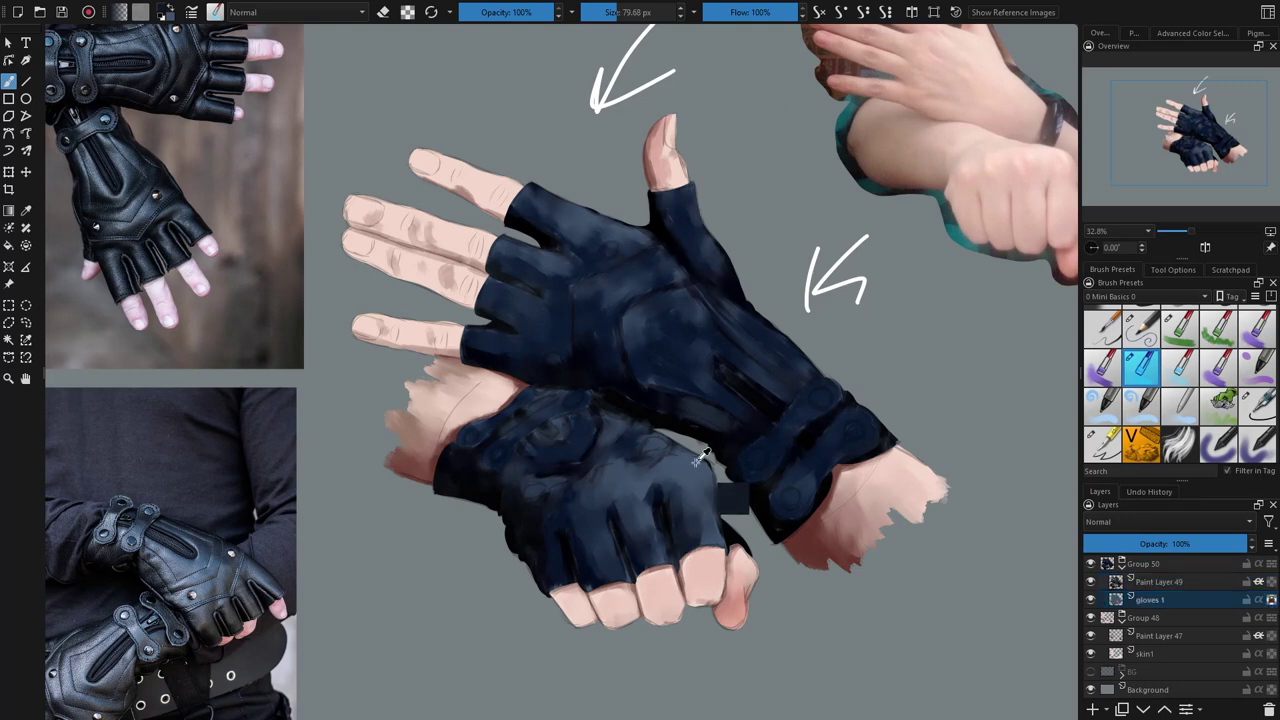
click(1192, 33)
click(1257, 33)
drag(1152, 199, 1142, 199)
scroll(1170, 380, down, 1)
click(1180, 443)
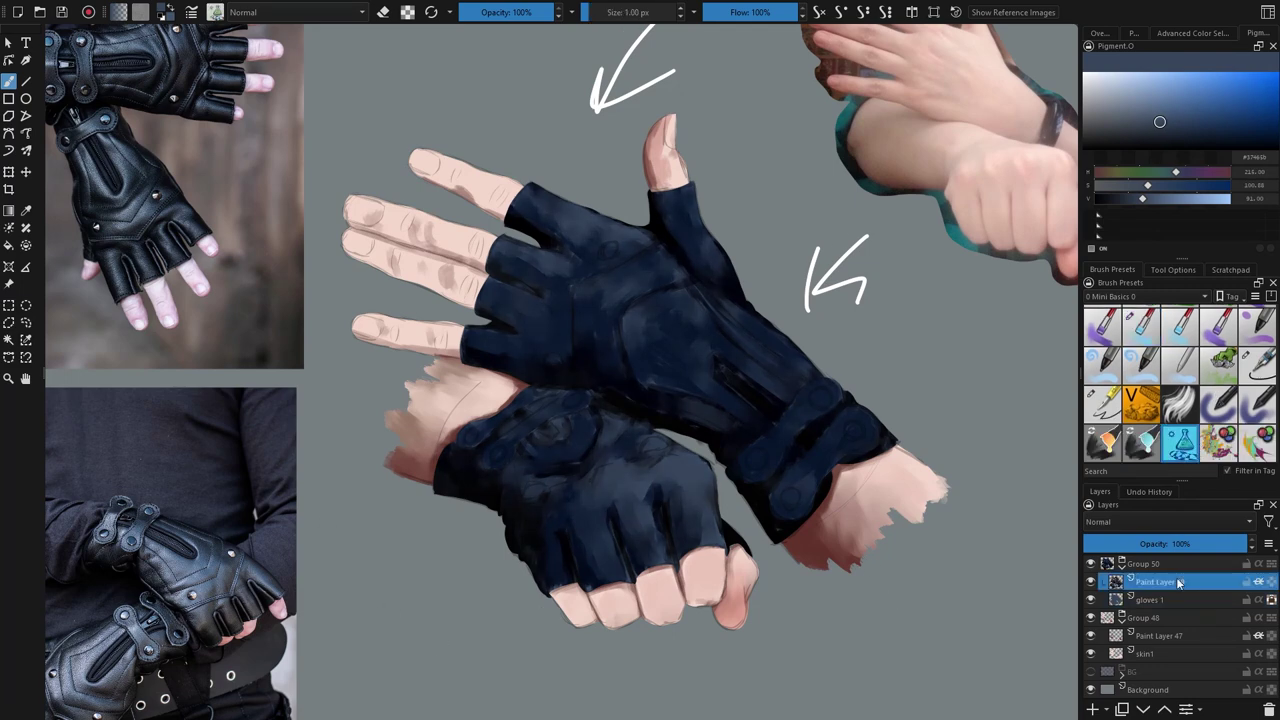
click(1092, 709)
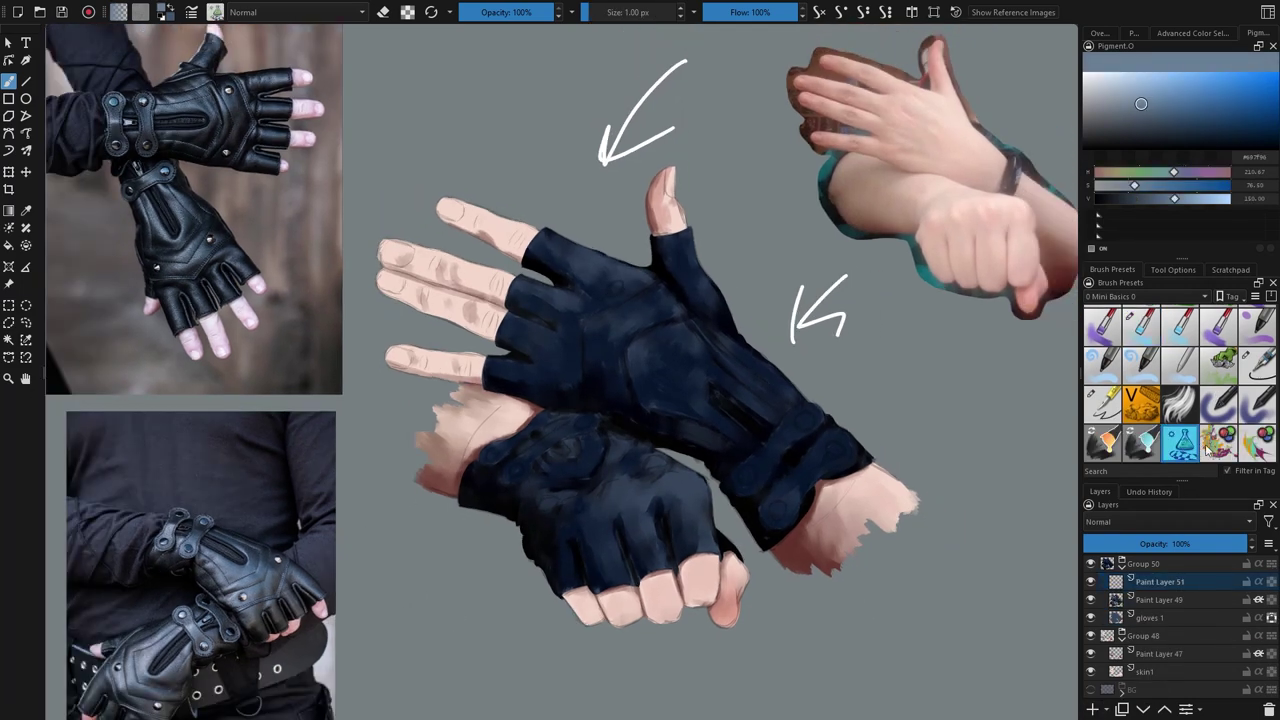
click(1174, 328)
scroll(1198, 390, up, 3)
click(1204, 406)
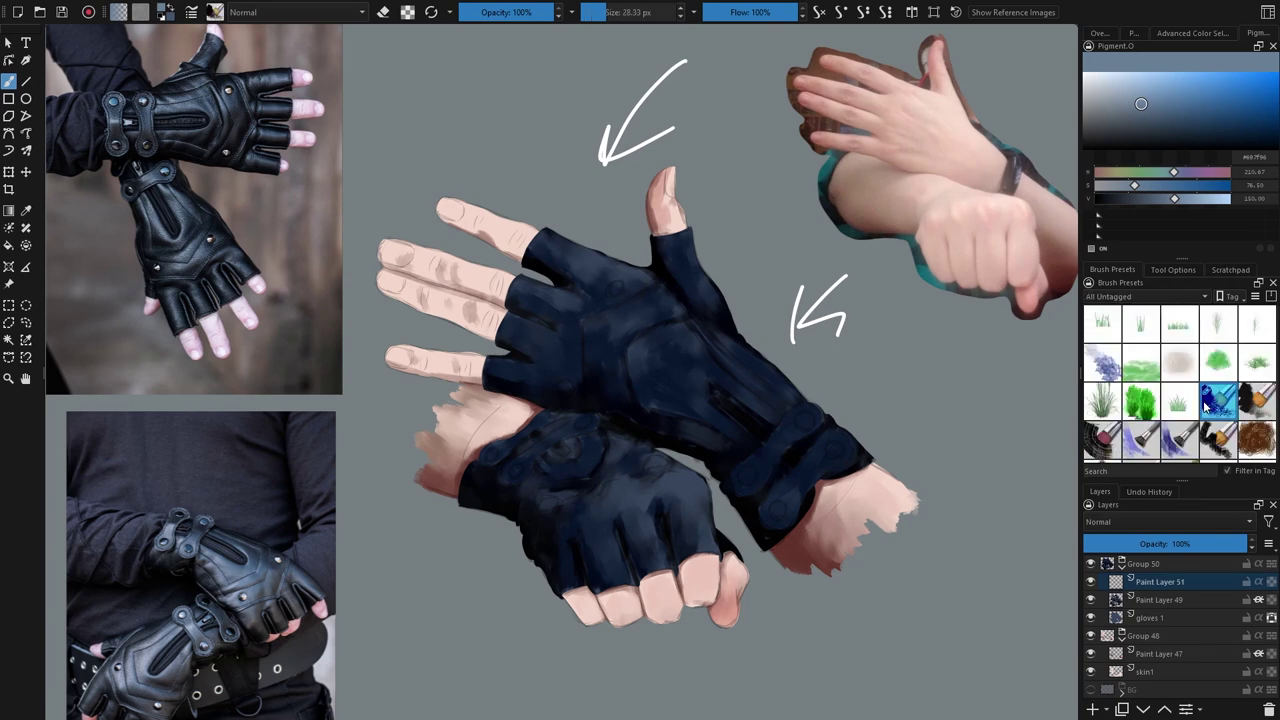
click(1255, 402)
click(1141, 440)
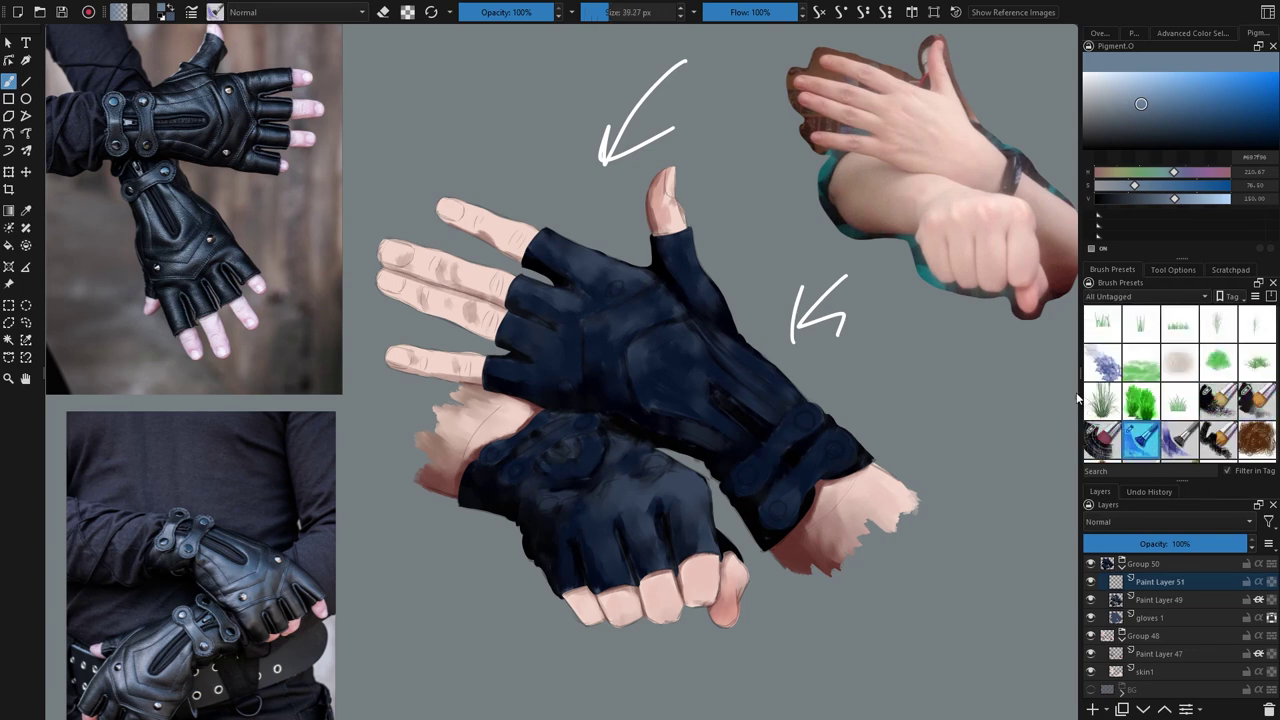
click(1178, 449)
click(1101, 442)
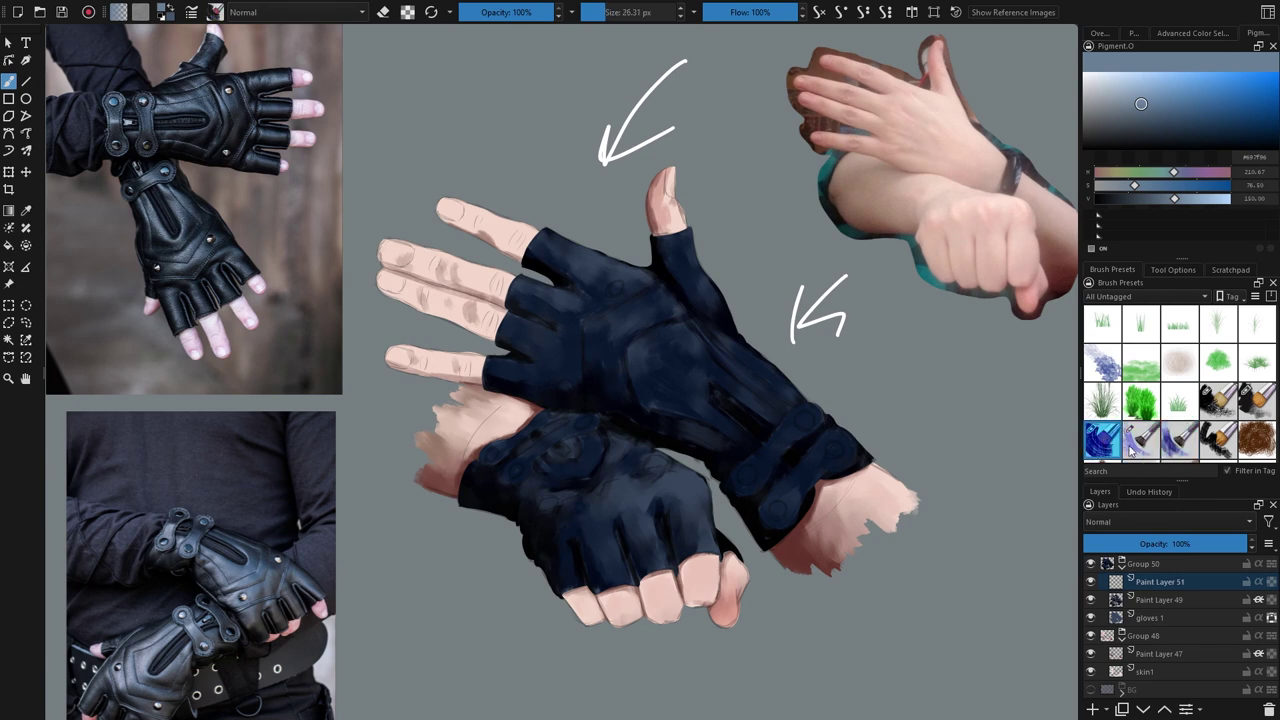
click(1214, 438)
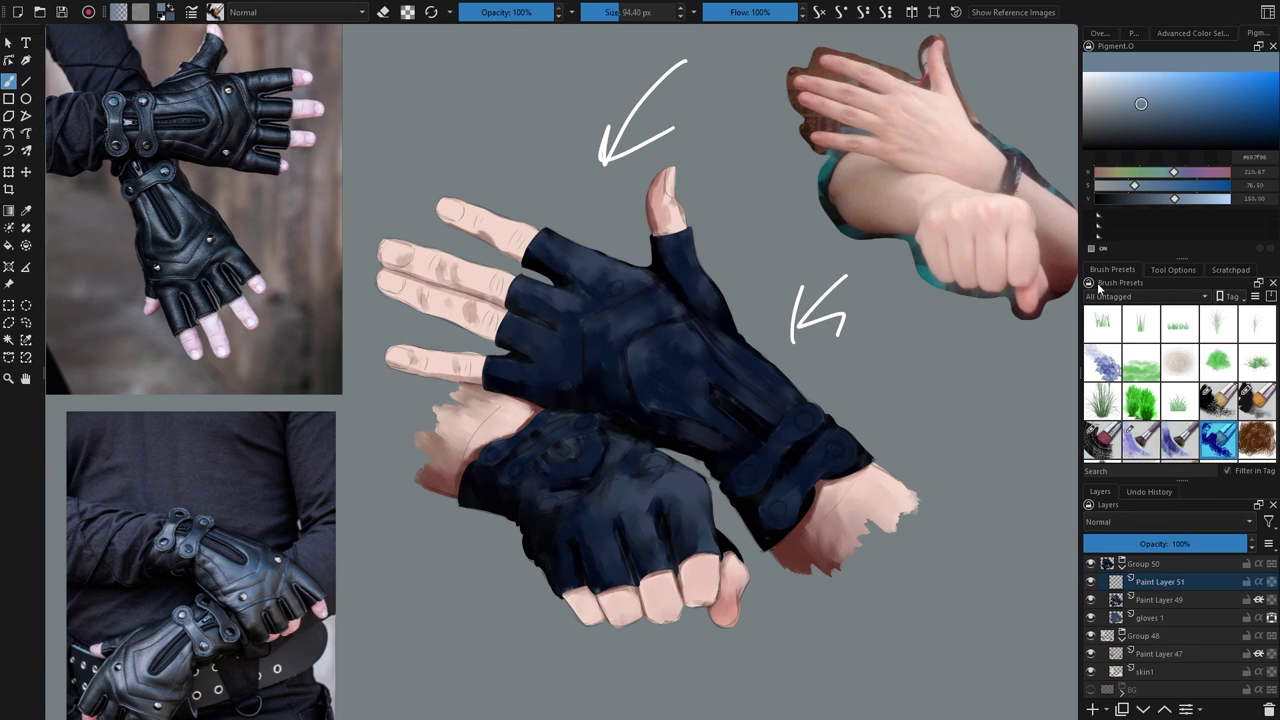
scroll(1134, 297, down, 1)
scroll(1192, 400, down, 2)
scroll(1190, 390, up, 2)
click(1141, 408)
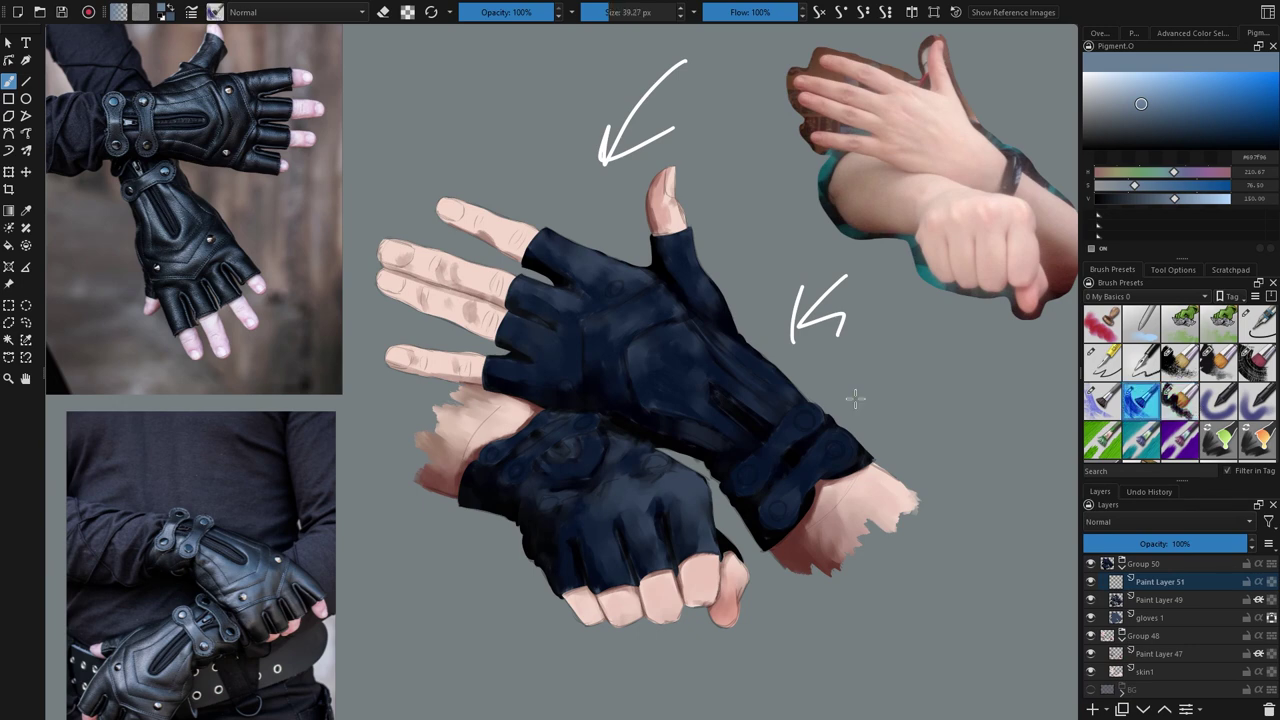
click(1094, 406)
click(1172, 401)
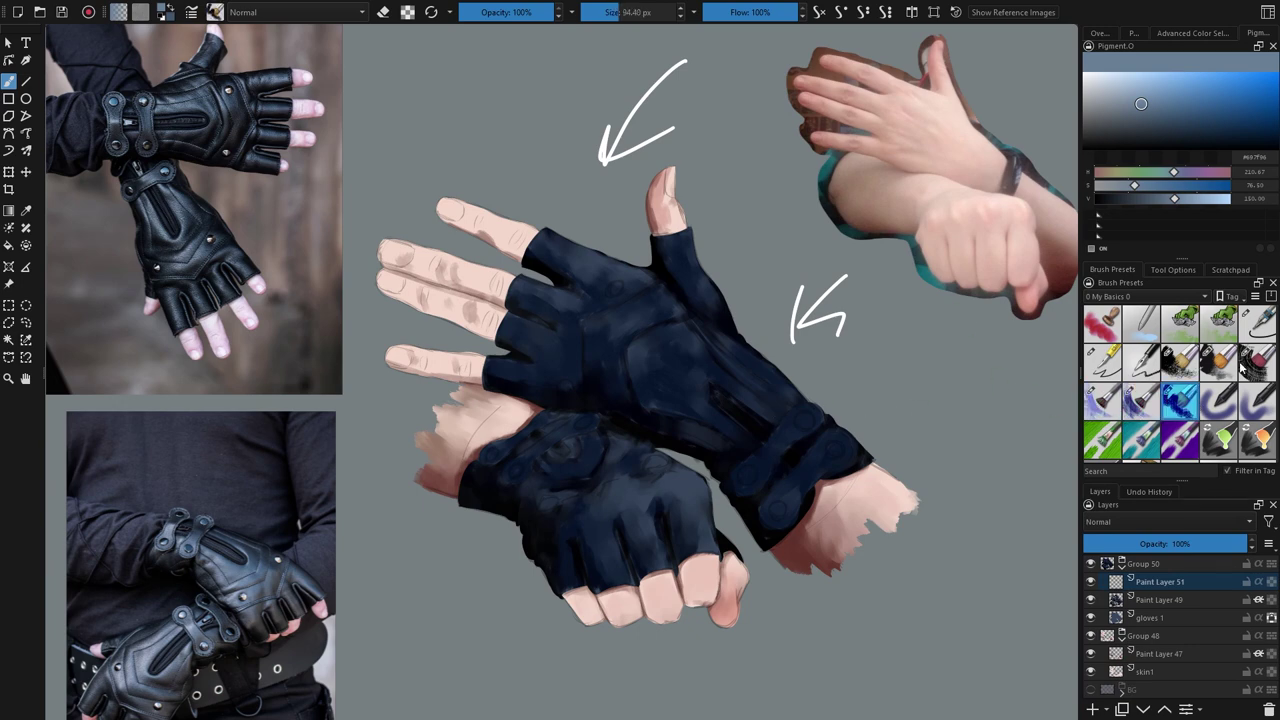
click(1243, 368)
click(1220, 366)
mouse_move(840, 432)
mouse_down()
mouse_move(803, 465)
mouse_move(786, 400)
mouse_move(775, 440)
mouse_up()
key(ctrl+z)
Step: Choose a bristle brush from the My Basics presets and paint greyish blue highlights on the upper ends of the open hand's wrist straps
scroll(1188, 394, down, 3)
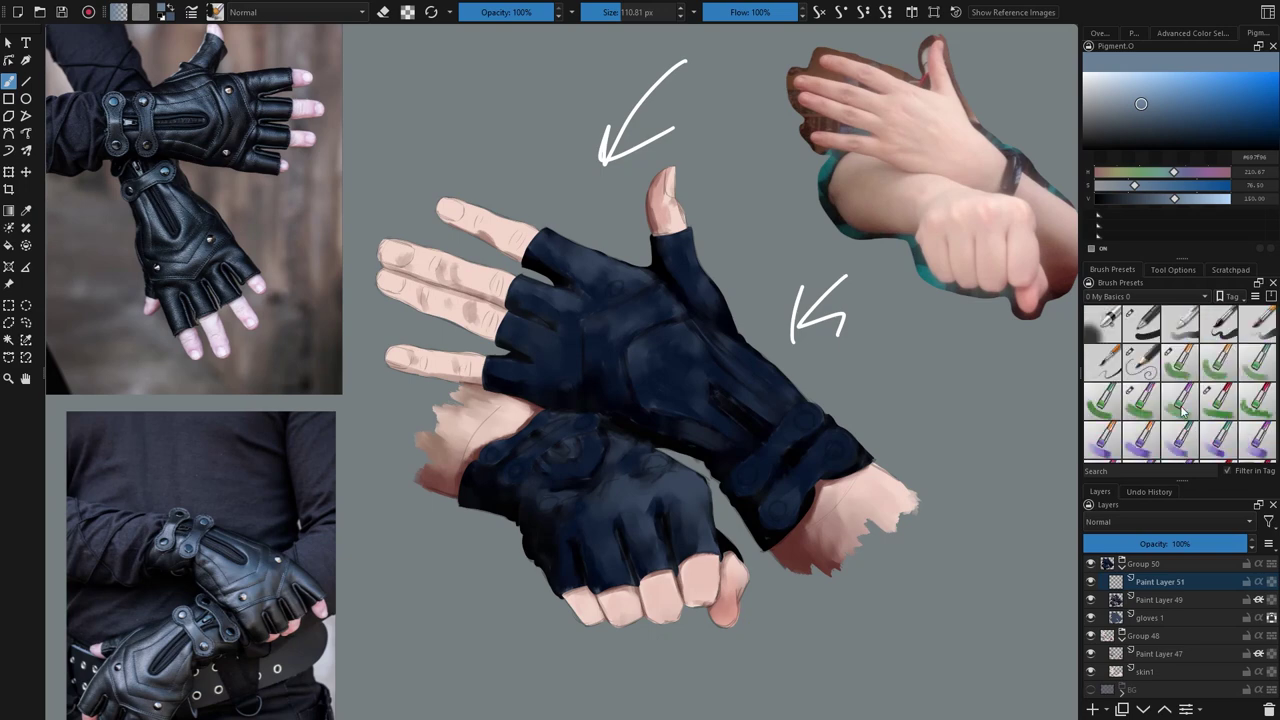
click(1218, 402)
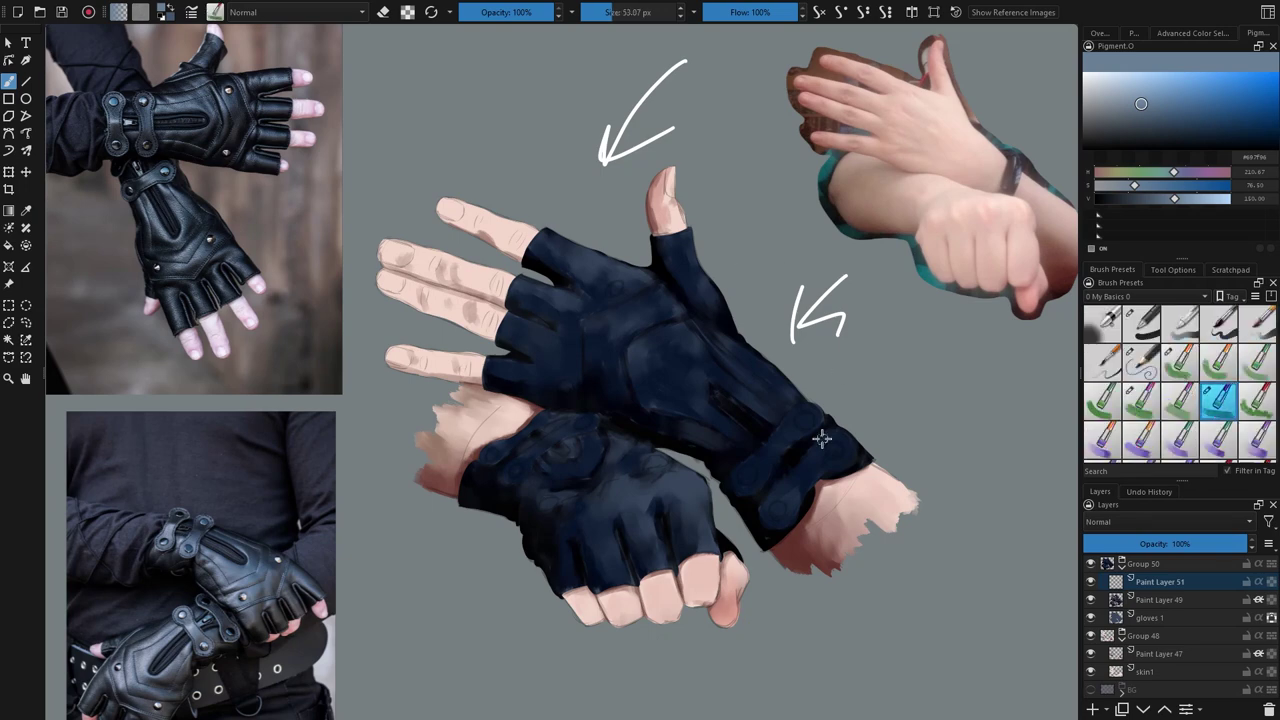
drag(816, 452, 858, 442)
Step: Try the Addition blending mode on Paint Layer 51 with a highlight on the thumb sleeve, and return the layer to Normal
click(1160, 522)
click(1104, 335)
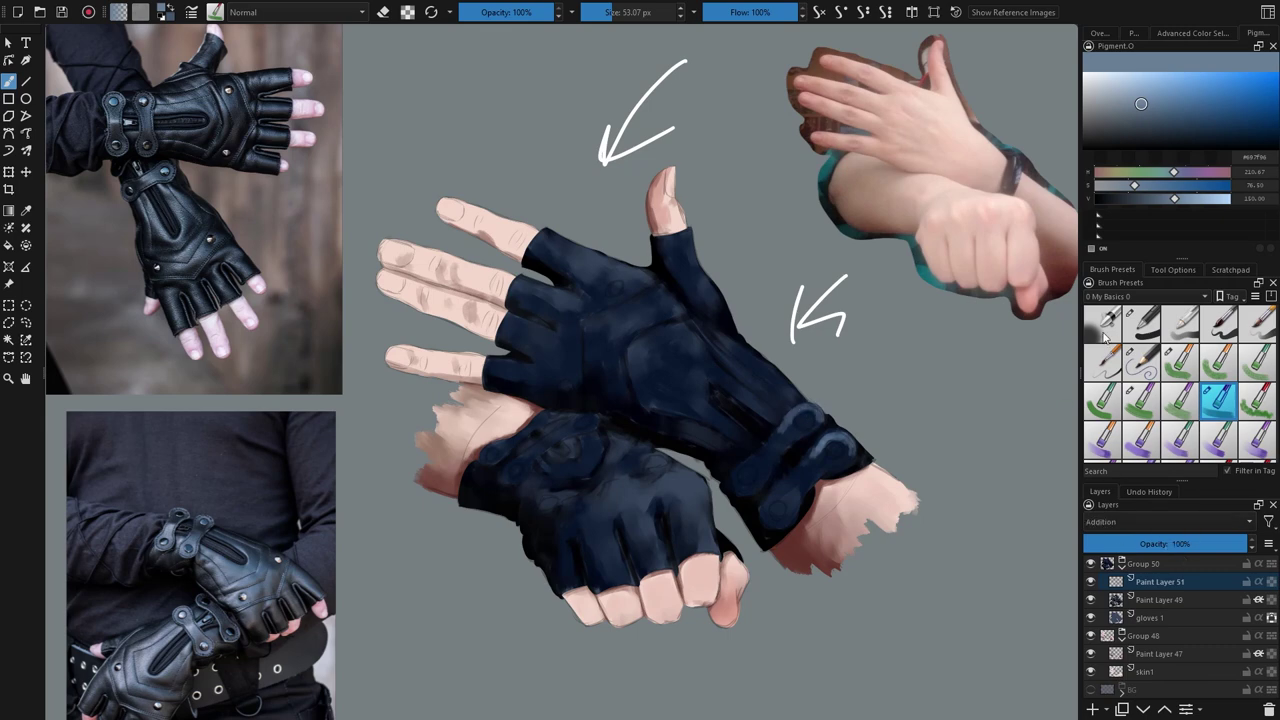
mouse_move(701, 228)
mouse_down()
mouse_move(688, 248)
mouse_move(703, 281)
mouse_up()
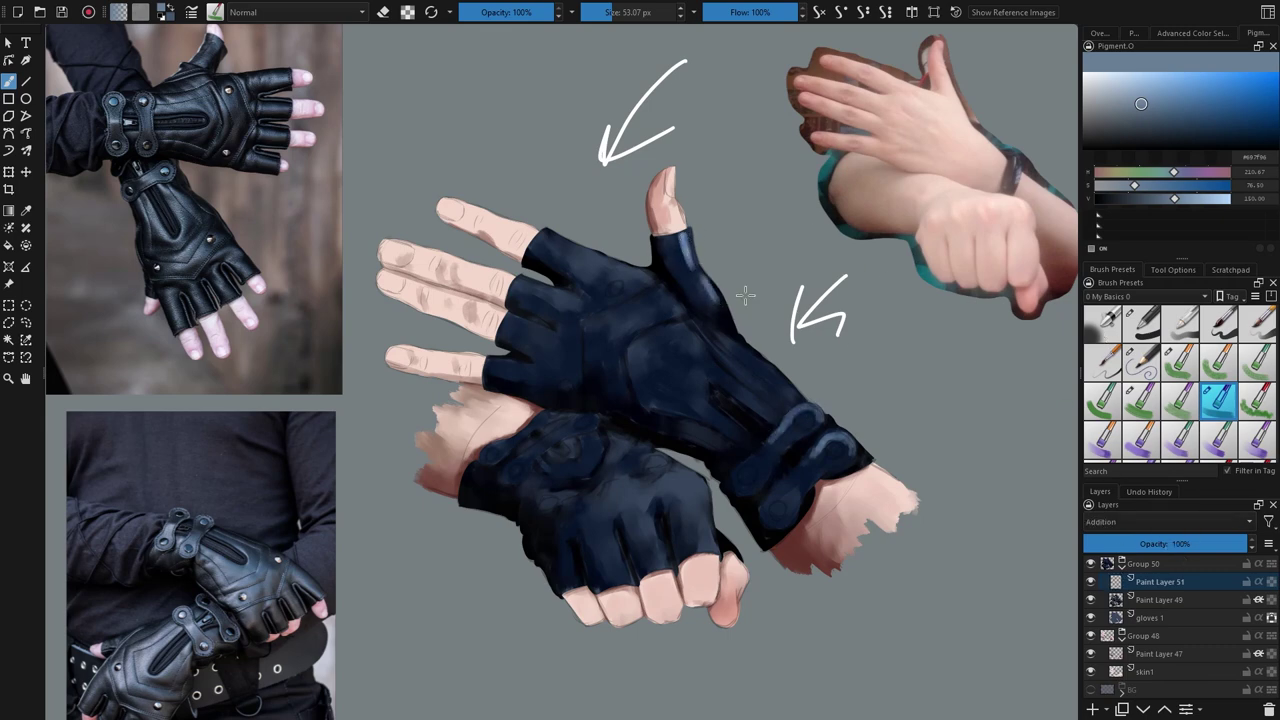
key(alt+shift+n)
Step: Paint greyish blue highlights along the open hand's thumb sleeve, the ridges of the central back panel and the knuckle seam
drag(685, 252, 723, 310)
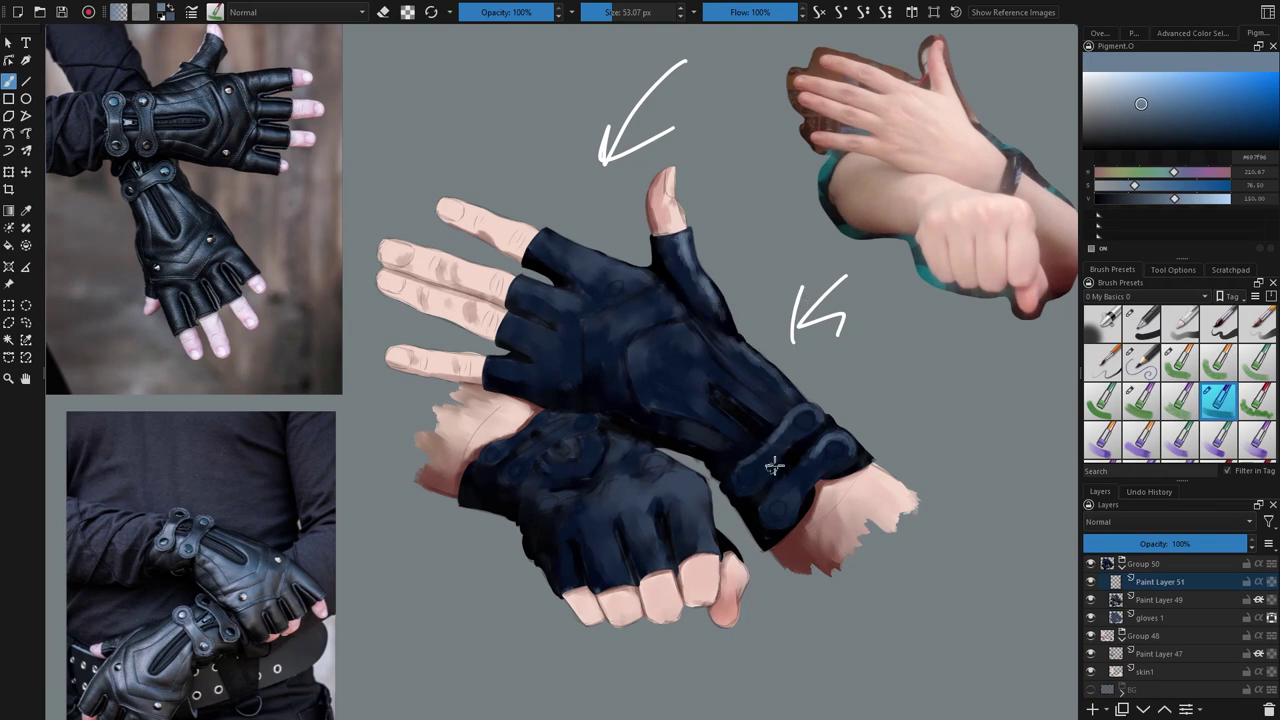
drag(688, 328, 772, 392)
mouse_move(636, 342)
mouse_down()
mouse_move(679, 323)
mouse_move(634, 348)
mouse_move(636, 388)
mouse_move(735, 390)
mouse_move(727, 383)
mouse_up()
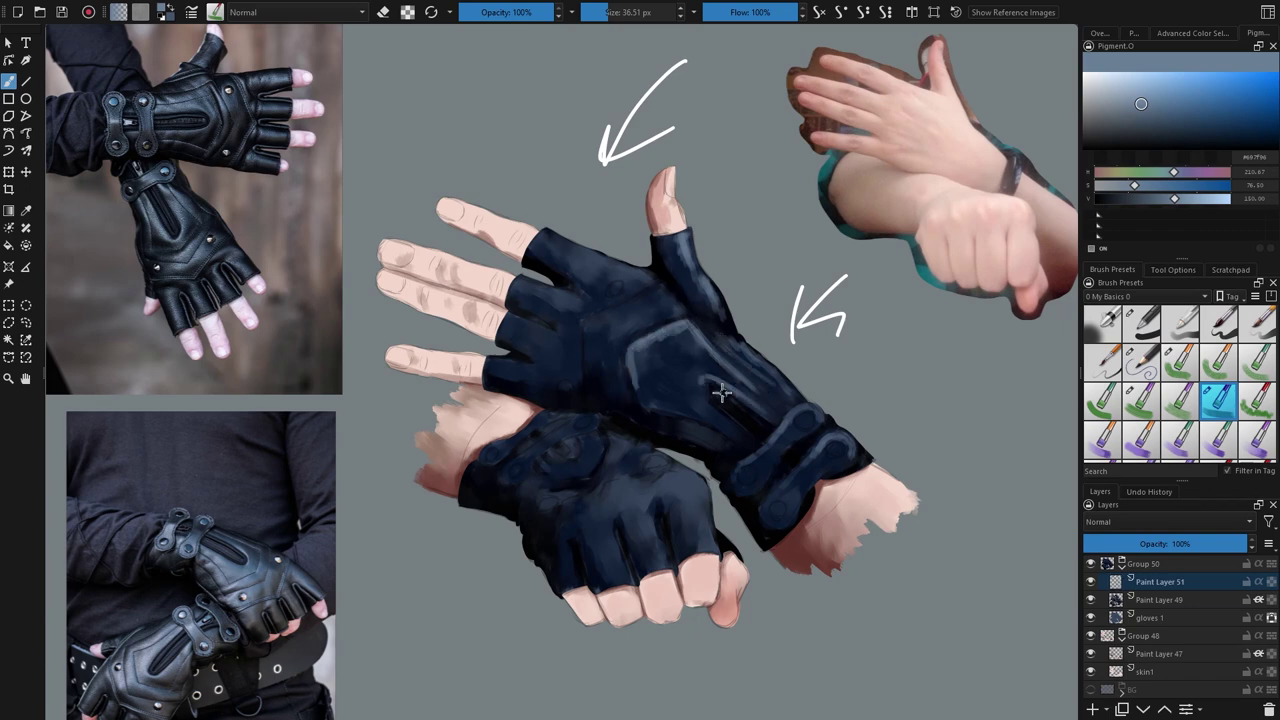
mouse_move(661, 312)
mouse_down()
mouse_move(620, 315)
mouse_move(616, 329)
mouse_move(655, 312)
mouse_up()
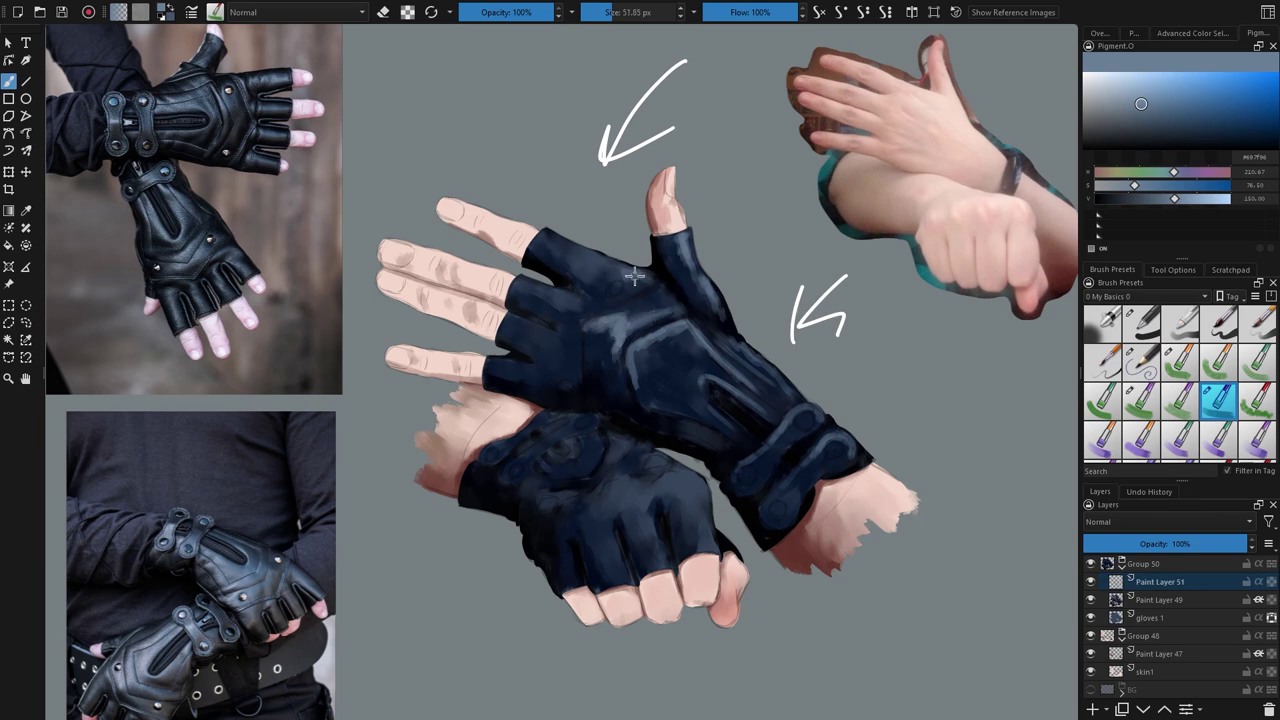
Step: Add greyish blue highlights to the open hand's finger sleeves and the lower ends of its wrist straps
mouse_move(566, 247)
mouse_down()
mouse_move(548, 232)
mouse_move(612, 265)
mouse_move(530, 292)
mouse_move(537, 328)
mouse_move(555, 340)
mouse_move(585, 296)
mouse_up()
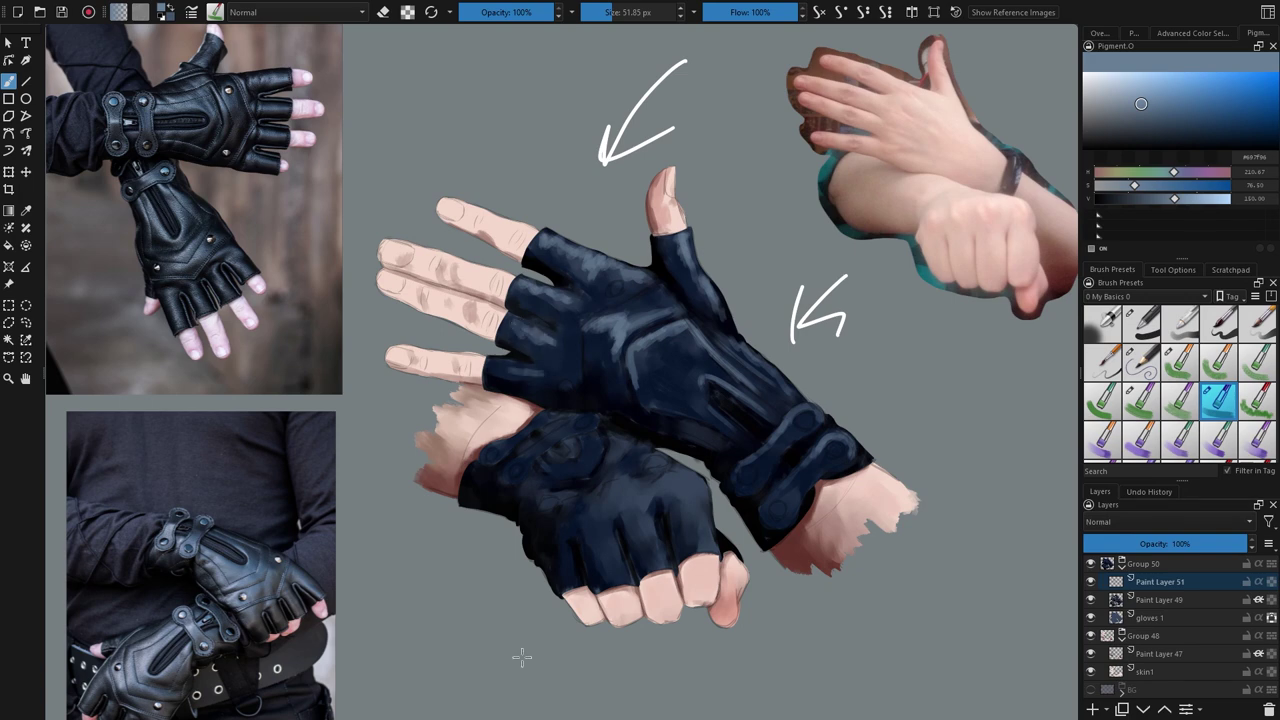
drag(763, 503, 777, 525)
drag(742, 473, 764, 486)
key(e)
scroll(928, 390, down, 5)
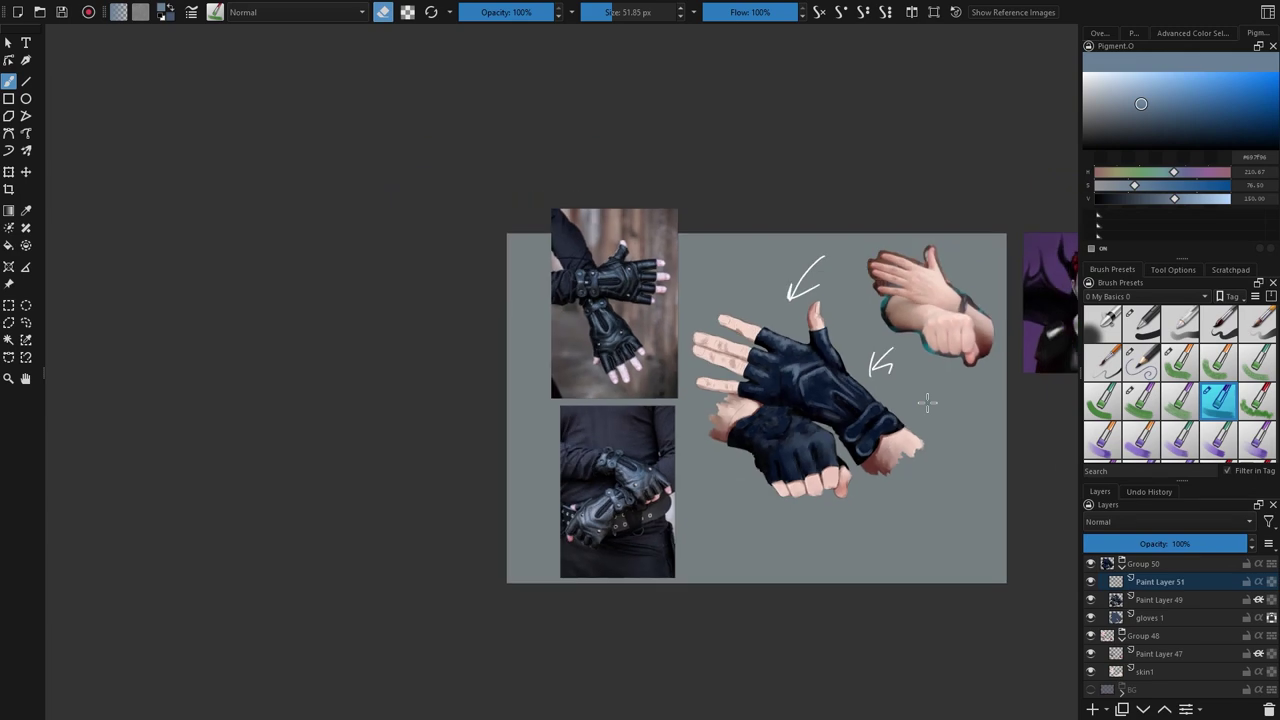
scroll(930, 400, up, 6)
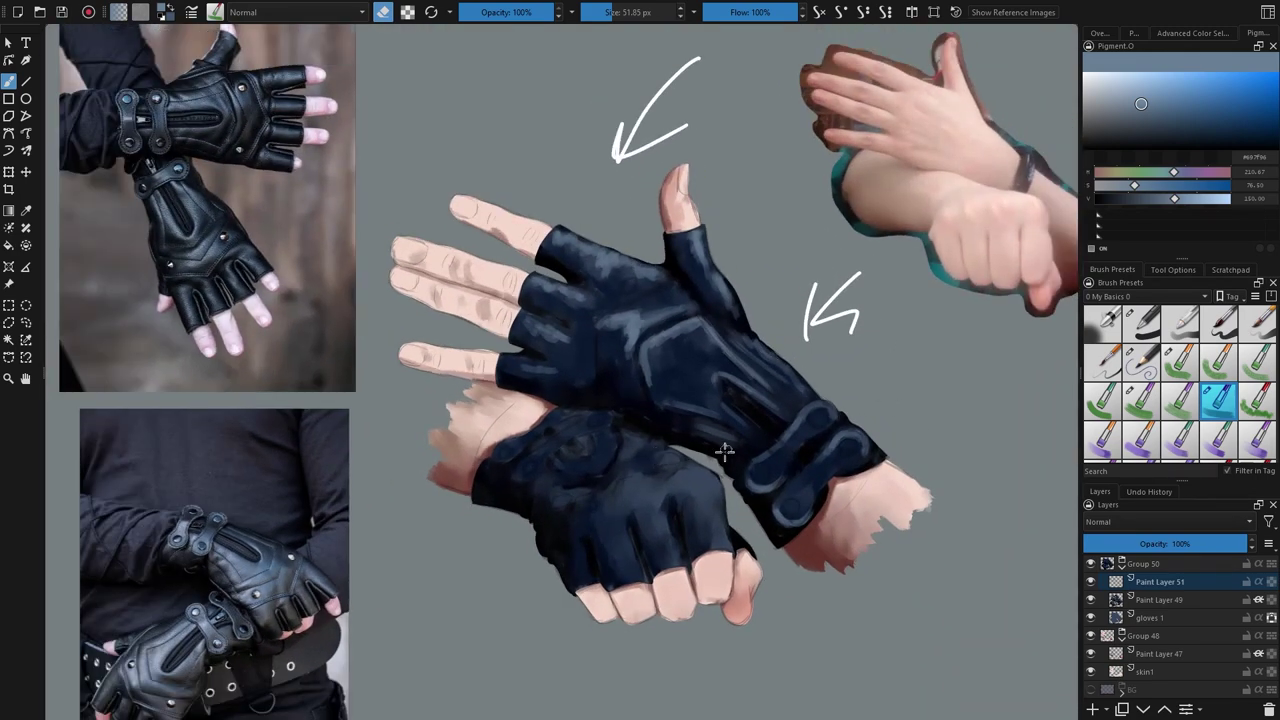
Step: Paint greyish blue highlights on the fist glove's finger sections, knuckle panels and cuff, and touch up the open hand's knuckle seam
key(e)
drag(702, 483, 724, 545)
mouse_move(648, 499)
mouse_down()
mouse_move(664, 540)
mouse_move(617, 510)
mouse_move(625, 535)
mouse_move(598, 594)
mouse_move(645, 507)
mouse_up()
mouse_move(627, 432)
mouse_down()
mouse_move(605, 480)
mouse_move(643, 452)
mouse_move(621, 479)
mouse_move(623, 450)
mouse_move(602, 469)
mouse_move(564, 449)
mouse_move(532, 482)
mouse_move(550, 450)
mouse_up()
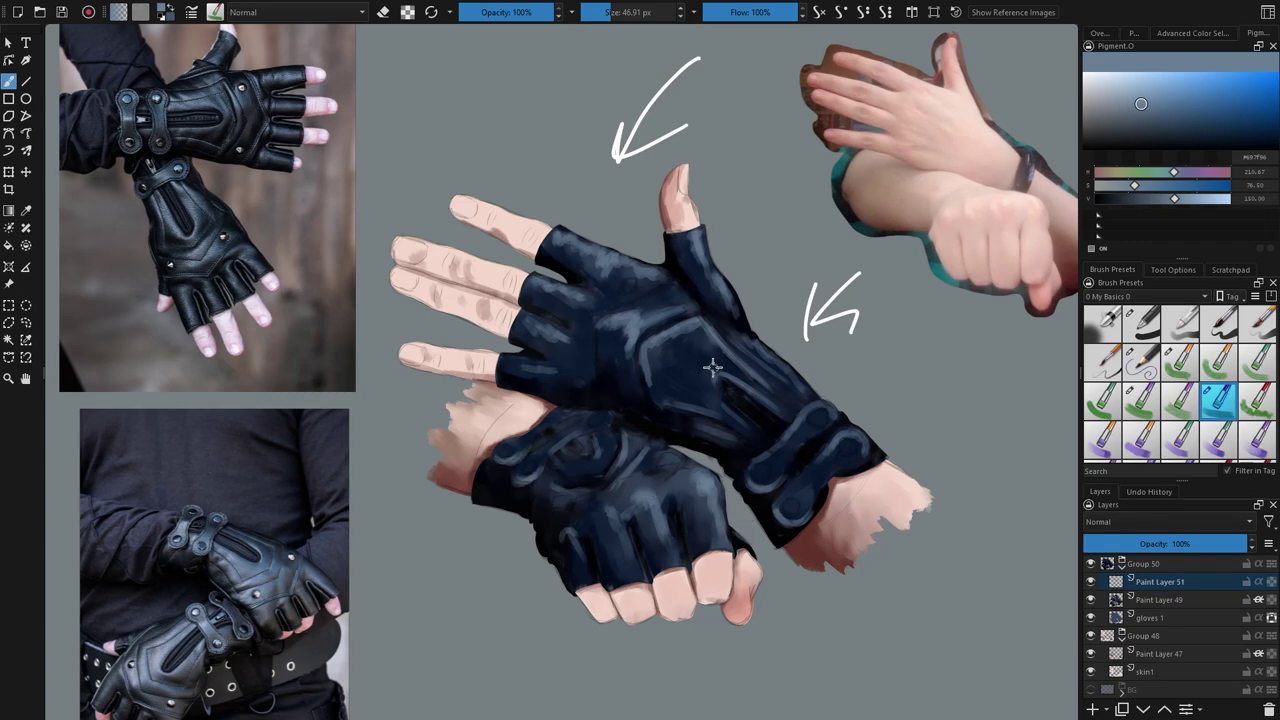
mouse_move(647, 351)
mouse_down()
mouse_move(682, 334)
mouse_move(627, 318)
mouse_up()
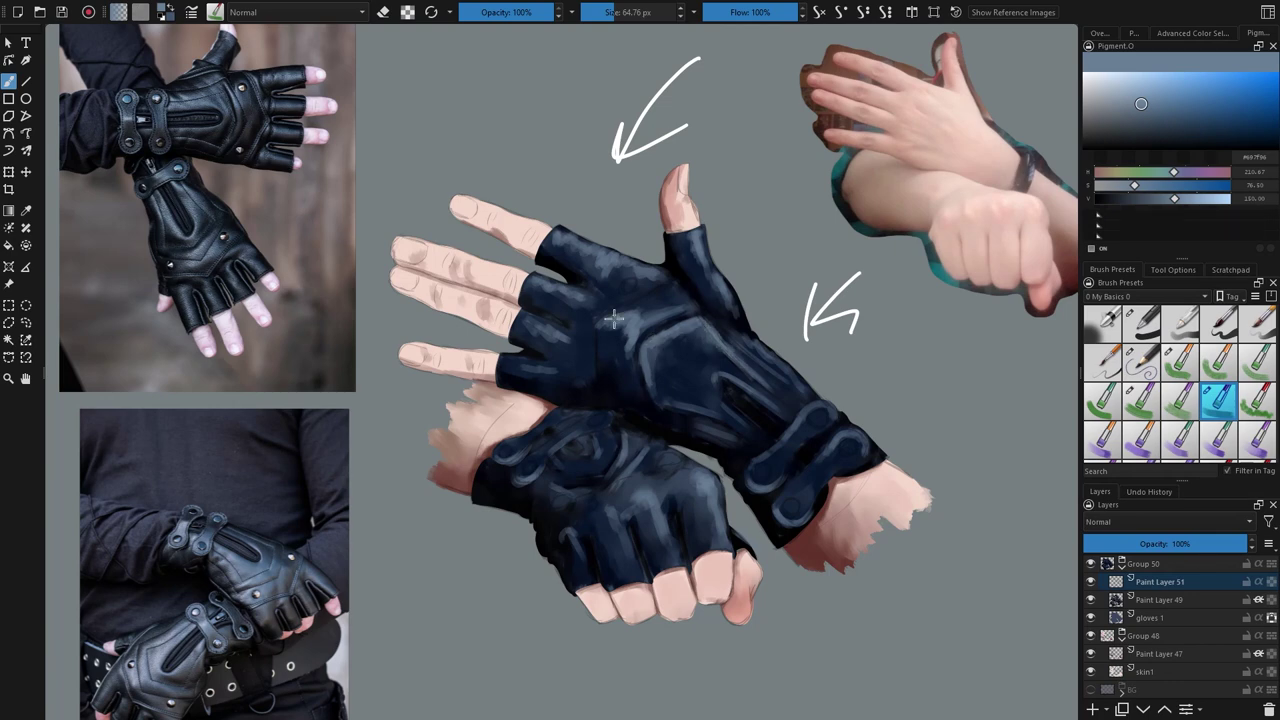
Step: Add another paint layer, pick a pale blue, and paint bright highlights on the open hand's strap ends and central panel edges
key(Insert)
drag(1146, 109, 1122, 84)
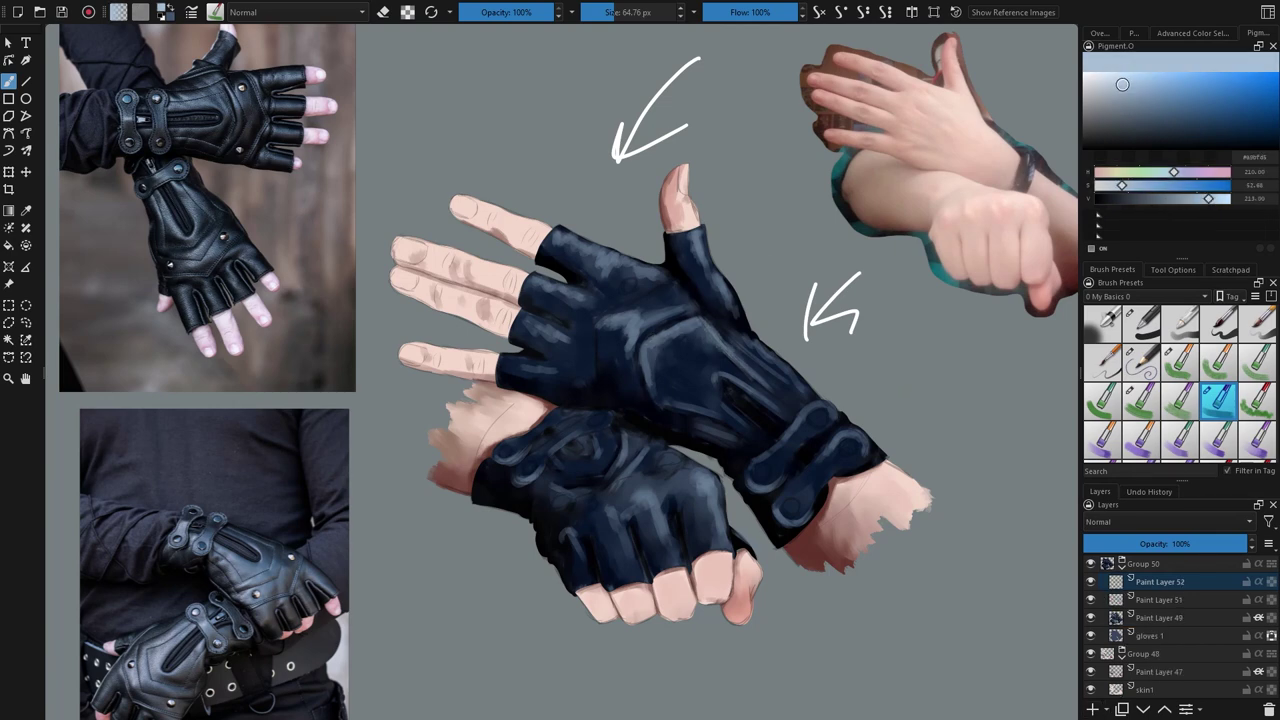
drag(838, 440, 869, 442)
drag(812, 407, 834, 413)
mouse_move(703, 321)
mouse_down()
mouse_move(741, 361)
mouse_move(652, 338)
mouse_move(631, 318)
mouse_up()
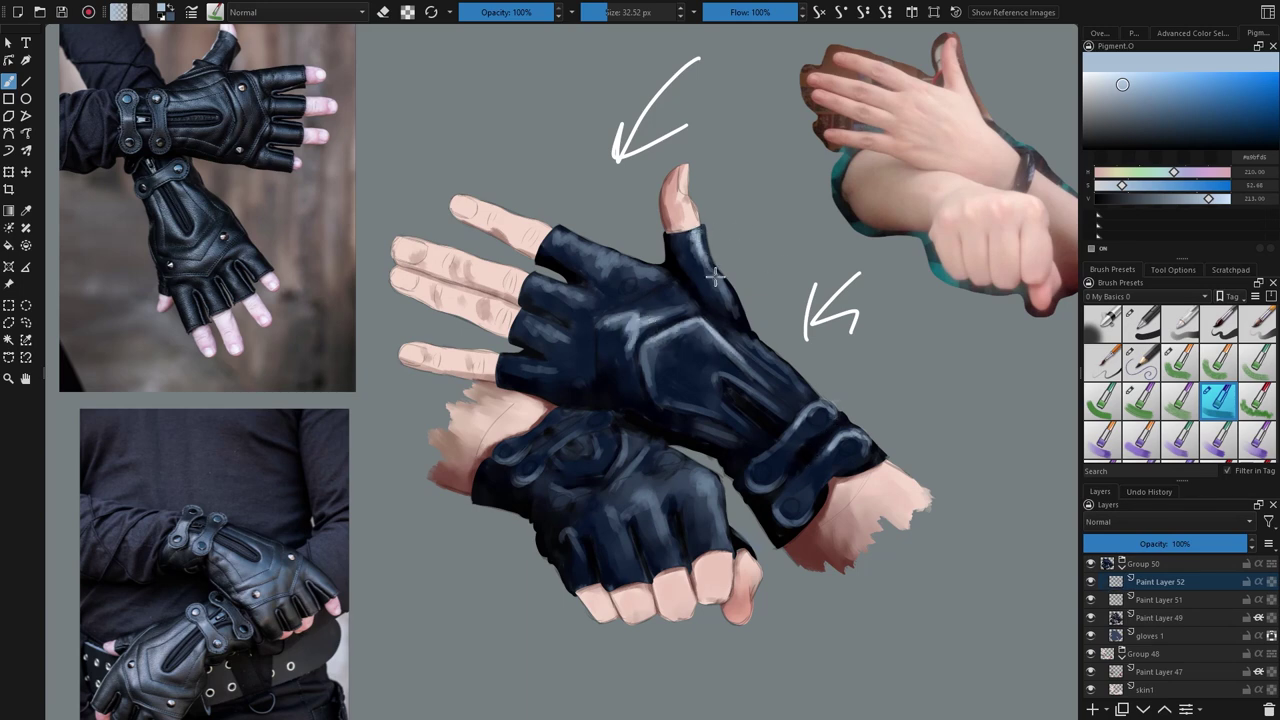
Step: Paint pale blue highlights along the open hand's finger sleeves and around the edges of its wrist straps
drag(615, 263, 647, 273)
mouse_move(534, 276)
mouse_down()
mouse_move(583, 292)
mouse_move(525, 317)
mouse_move(555, 329)
mouse_move(548, 364)
mouse_up()
mouse_move(817, 405)
mouse_down()
mouse_move(751, 483)
mouse_move(805, 518)
mouse_move(823, 487)
mouse_up()
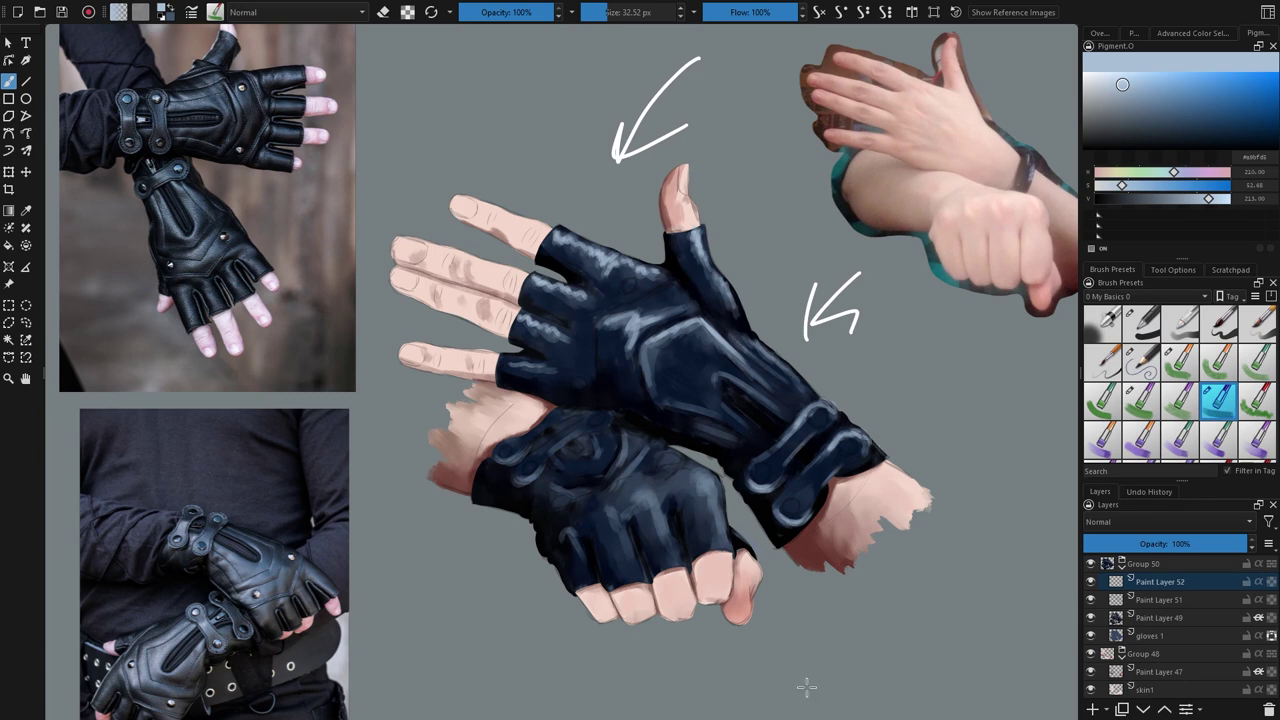
Step: Paint pale blue highlights on the fist glove's knuckles, finger sections and the panel near its cuff
mouse_move(664, 488)
mouse_down()
mouse_move(663, 536)
mouse_move(606, 505)
mouse_move(616, 523)
mouse_move(560, 546)
mouse_up()
drag(620, 514, 630, 560)
drag(648, 446, 616, 488)
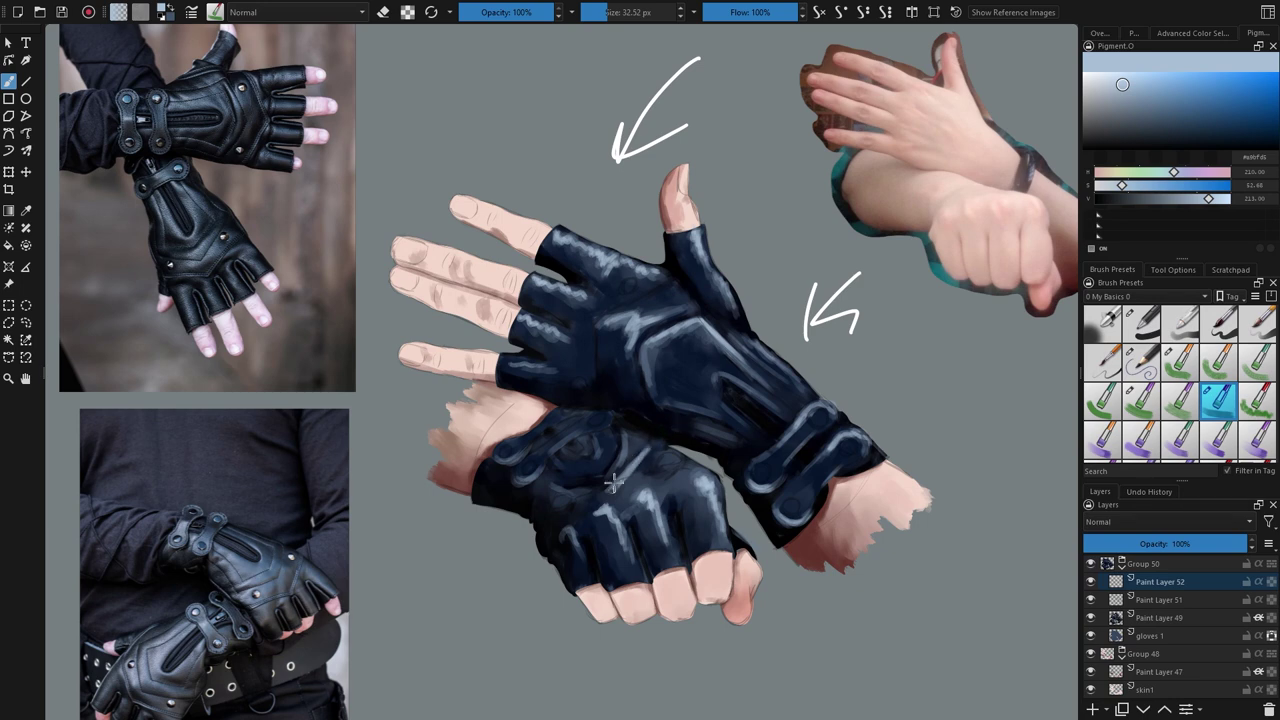
drag(554, 449, 578, 434)
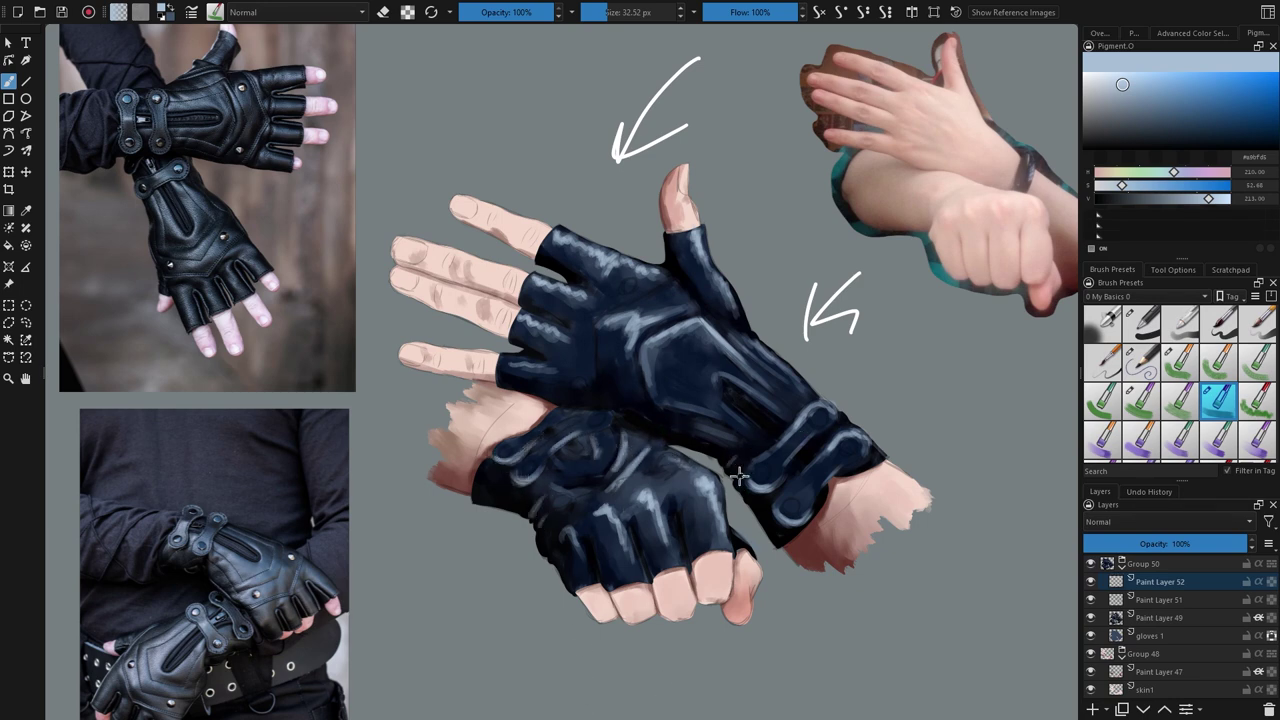
Step: Sample a muted dark blue from the open hand's glove on Paint Layer 49 and enlarge the brush to about 54 px
scroll(897, 492, down, 4)
scroll(917, 449, up, 4)
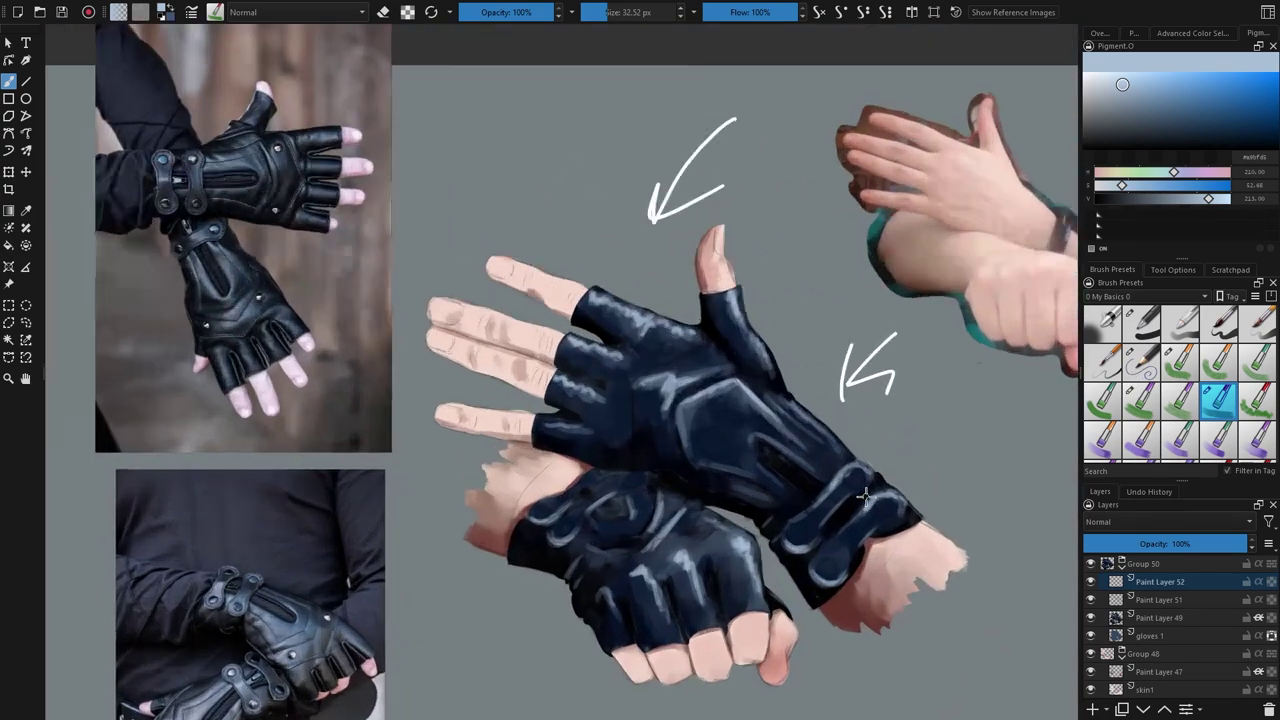
scroll(866, 496, up, 1)
key(r)
click(650, 403)
ctrl+click(643, 405)
shift+drag(637, 405, 652, 405)
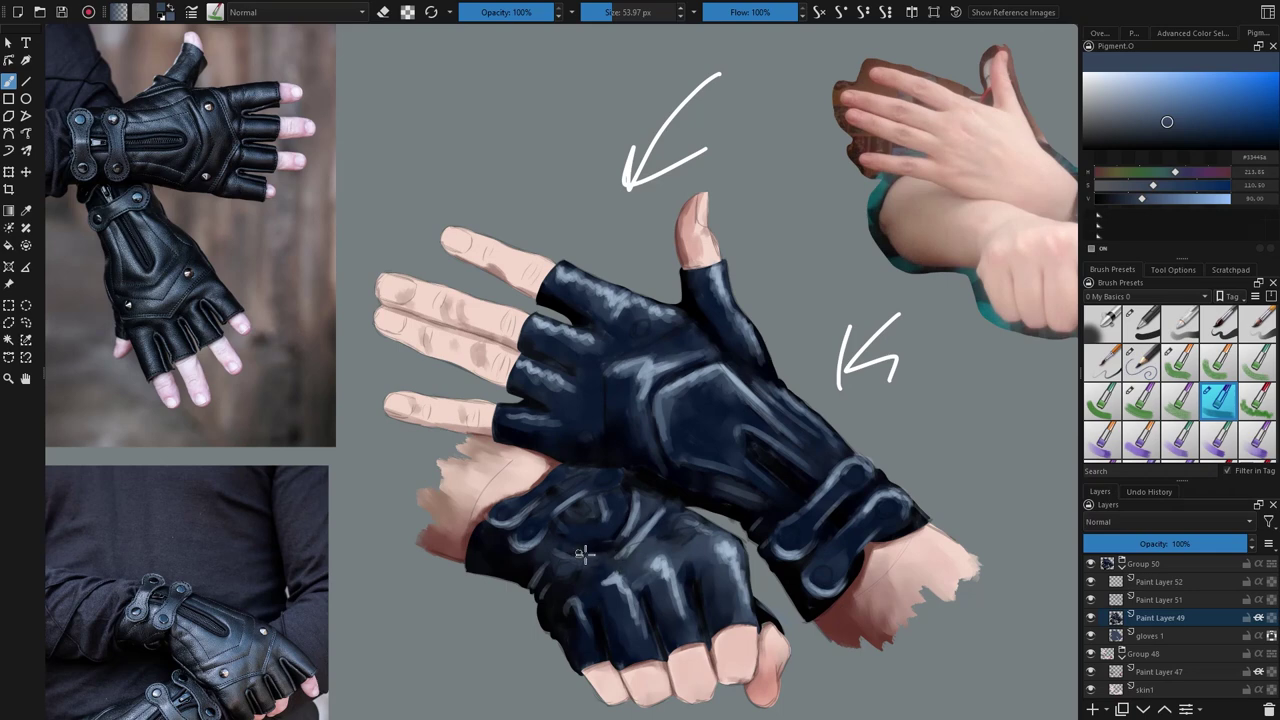
Step: Add a paint layer above Paint Layer 52 and choose a blending brush from the My Basics presets
scroll(1204, 368, down, 2)
click(1180, 296)
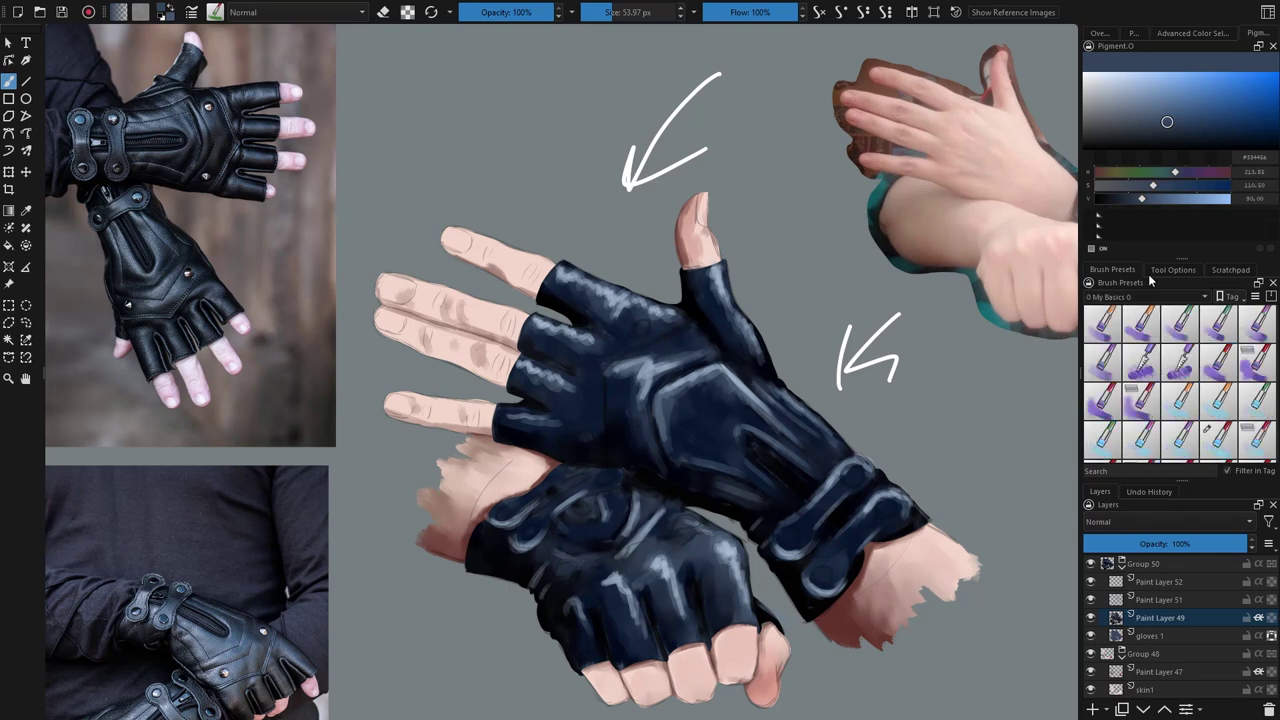
click(1149, 280)
click(1130, 362)
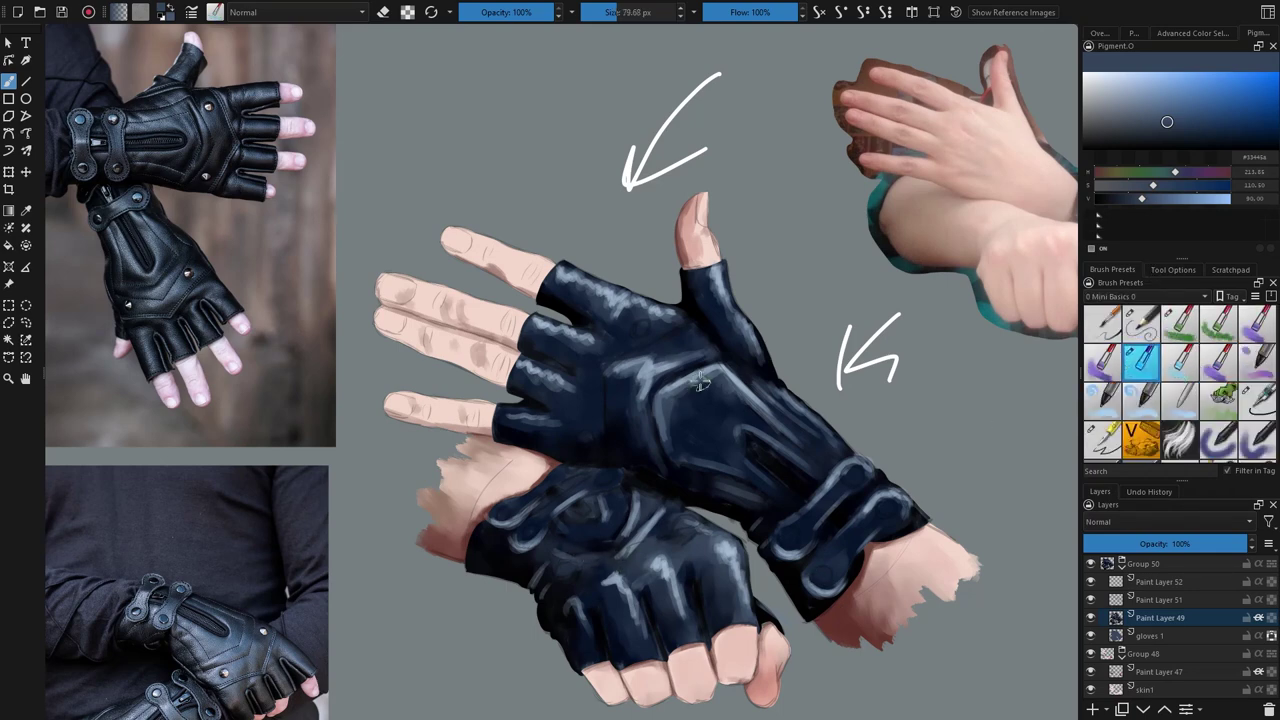
click(1180, 581)
click(1093, 709)
click(1147, 296)
click(1150, 311)
click(1252, 330)
Step: Blend the highlights on the open hand's central panel, thumb and knuckles, and hide the dark sketch layer
drag(696, 382, 668, 398)
drag(668, 446, 677, 431)
mouse_move(717, 371)
mouse_down()
mouse_move(775, 435)
mouse_move(767, 427)
mouse_up()
scroll(1106, 568, up, 1)
click(1090, 598)
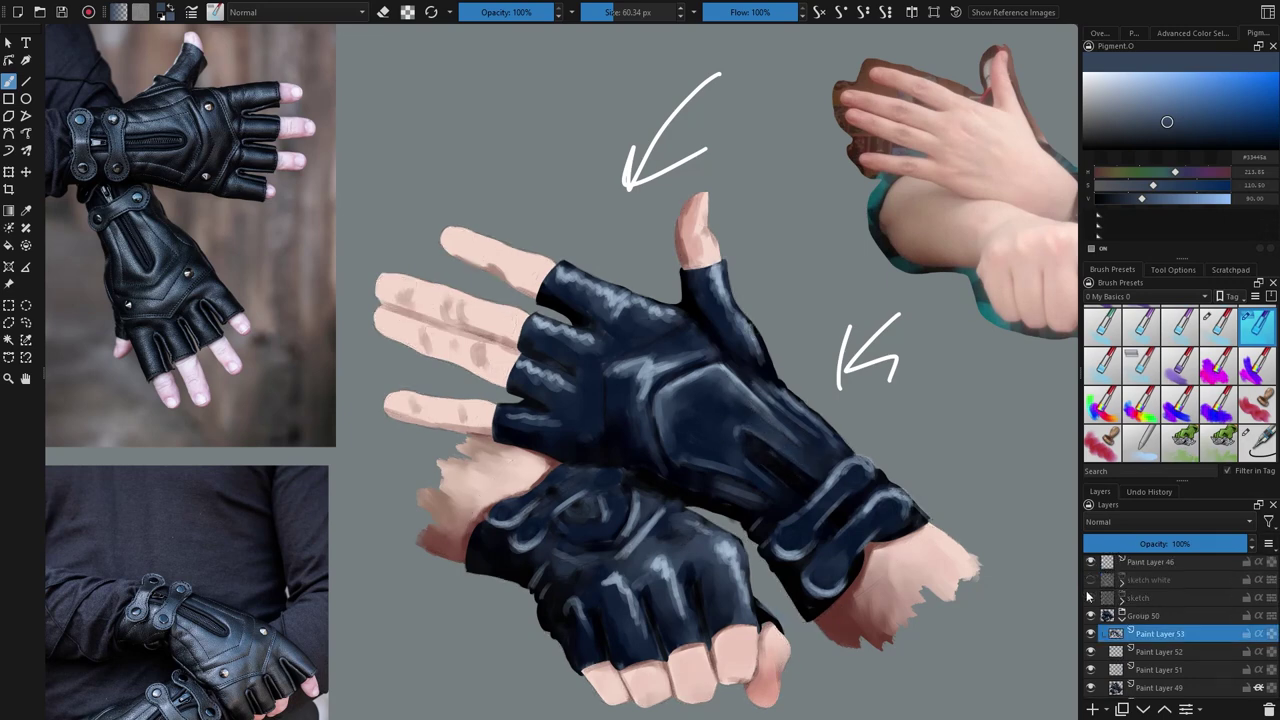
drag(748, 330, 718, 272)
shift+drag(626, 280, 622, 280)
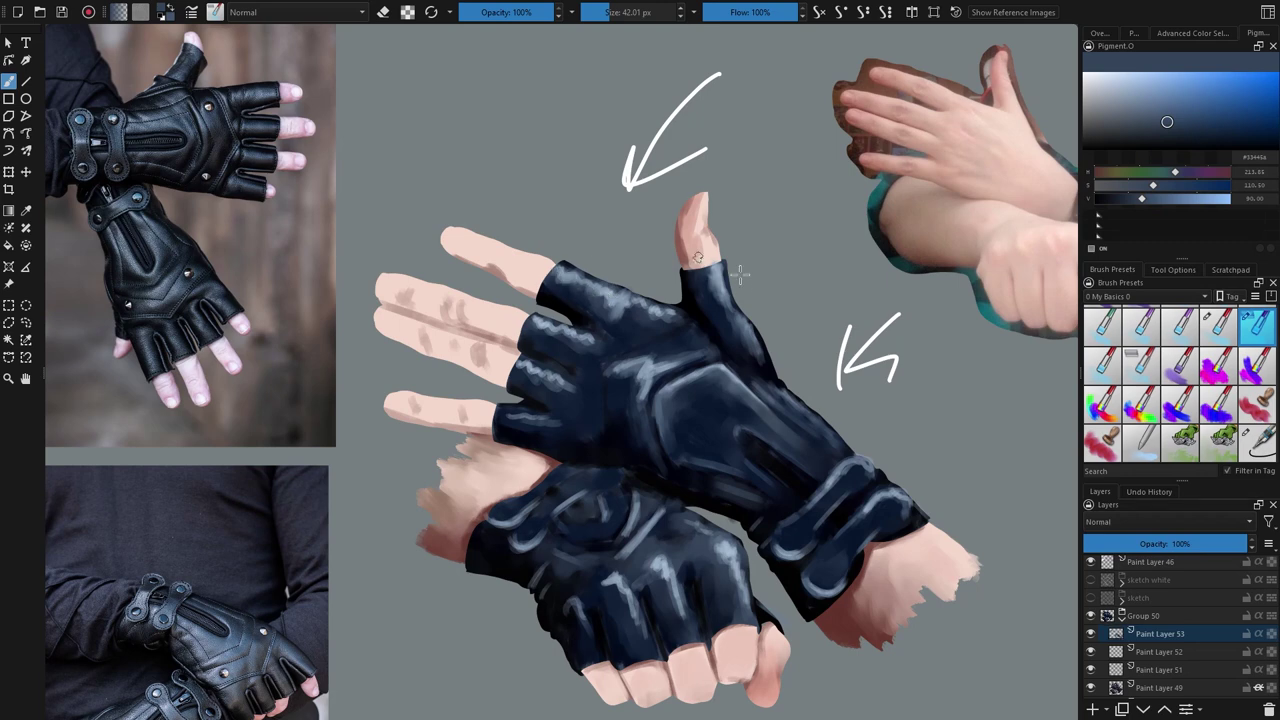
drag(677, 314, 642, 321)
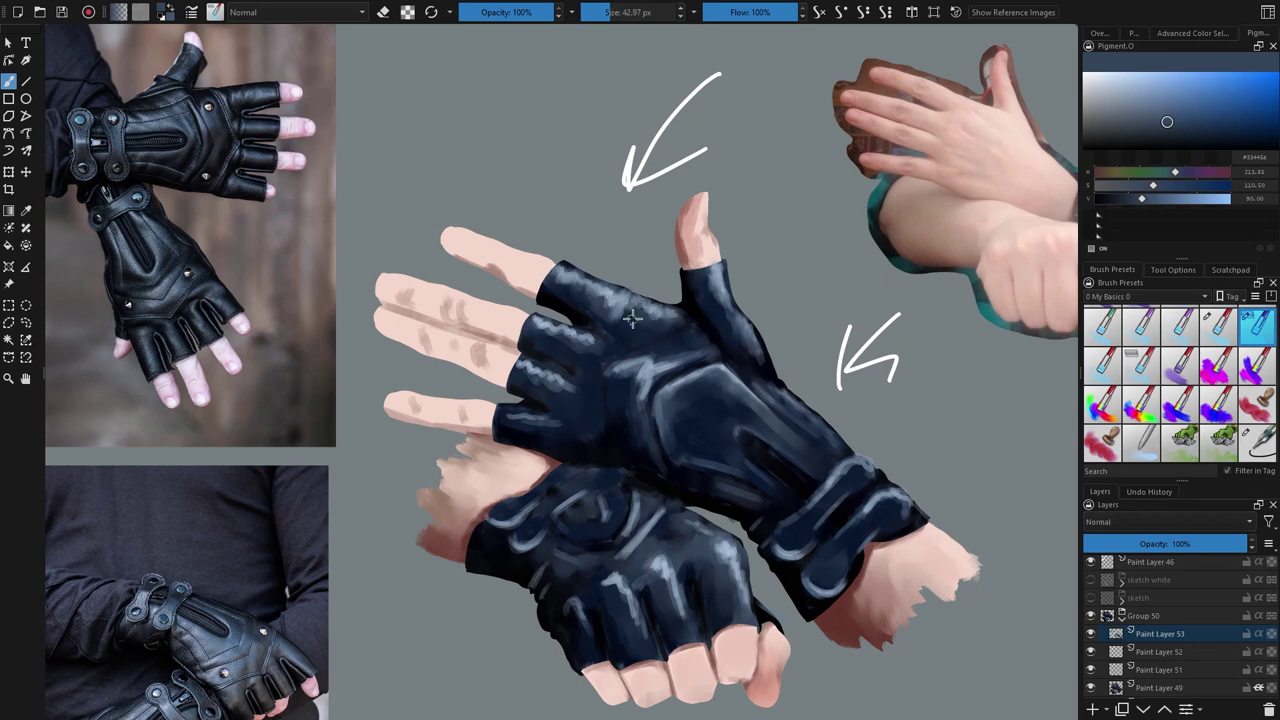
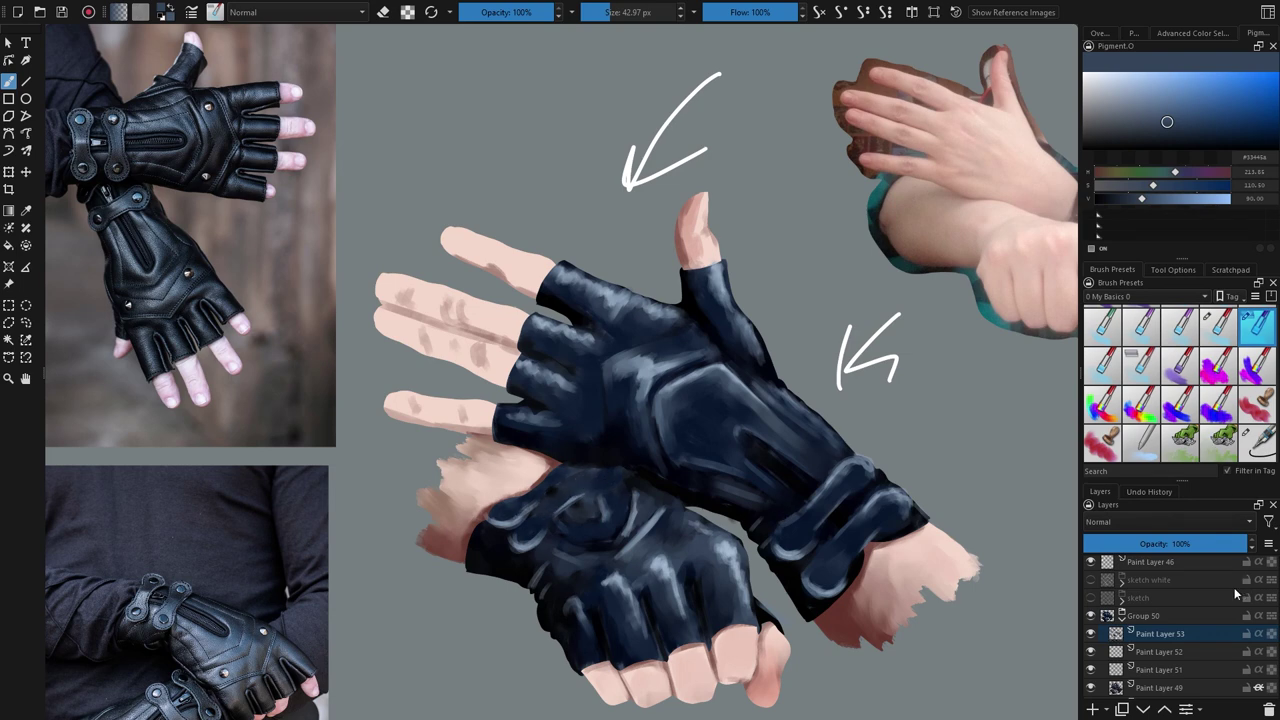
Step: Switch back to the painting brush and add dark shadows along the fist glove's upper edge with colours sampled from the gloves
scroll(1185, 398, down, 3)
click(1219, 398)
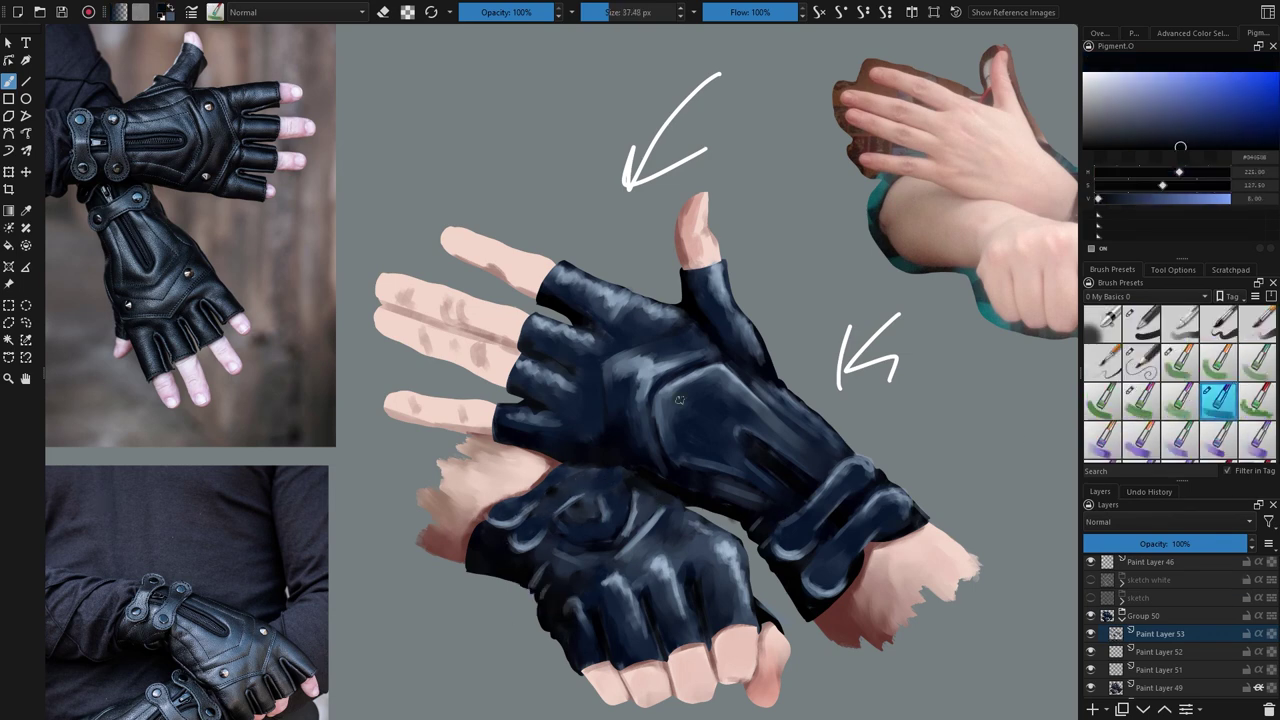
drag(630, 467, 600, 466)
drag(542, 503, 574, 477)
ctrl+click(647, 539)
ctrl+click(704, 548)
ctrl+click(609, 471)
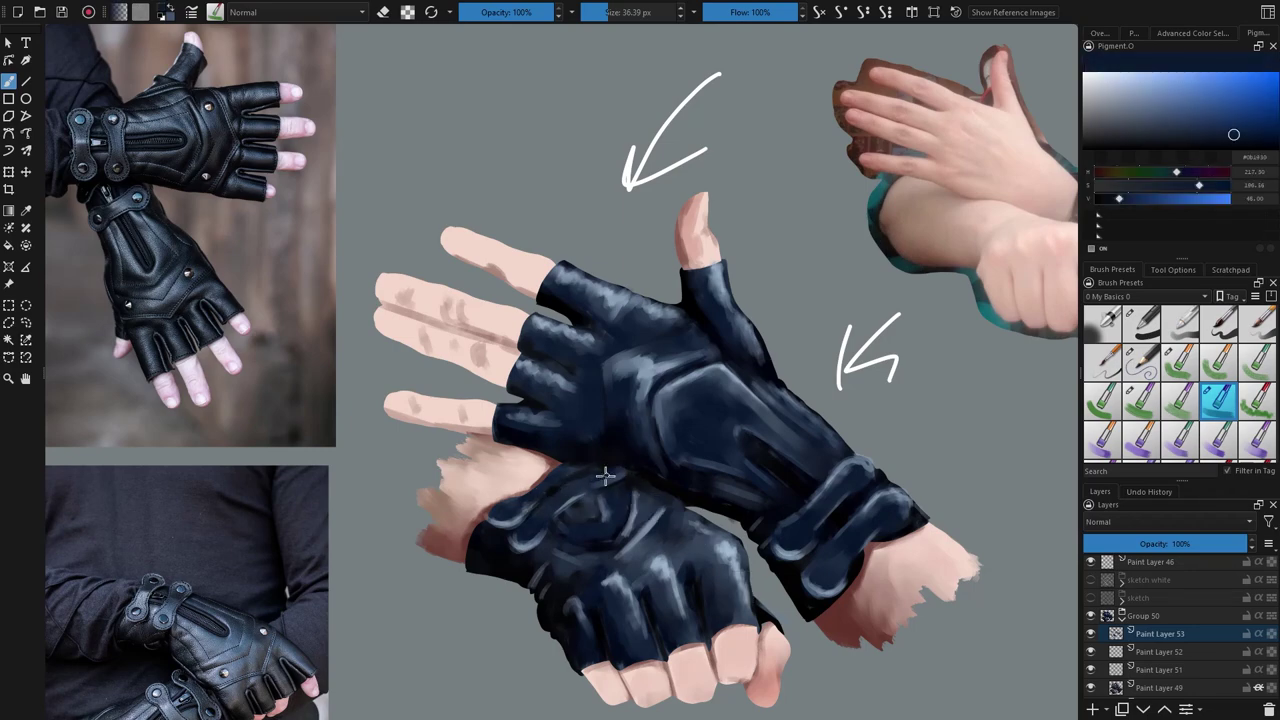
Step: Sample a near-black colour from the wrist strap in the upper glove reference photo
scroll(728, 410, down, 5)
scroll(820, 420, up, 3)
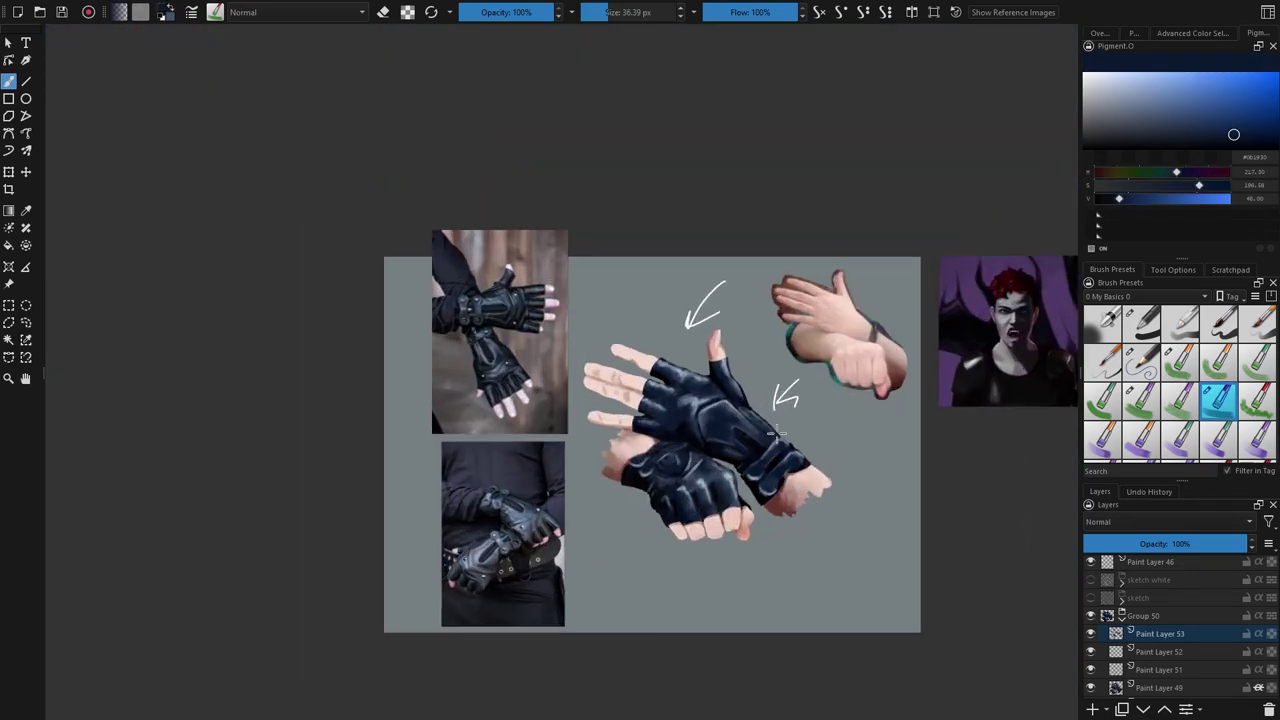
scroll(802, 497, up, 4)
drag(176, 450, 614, 626)
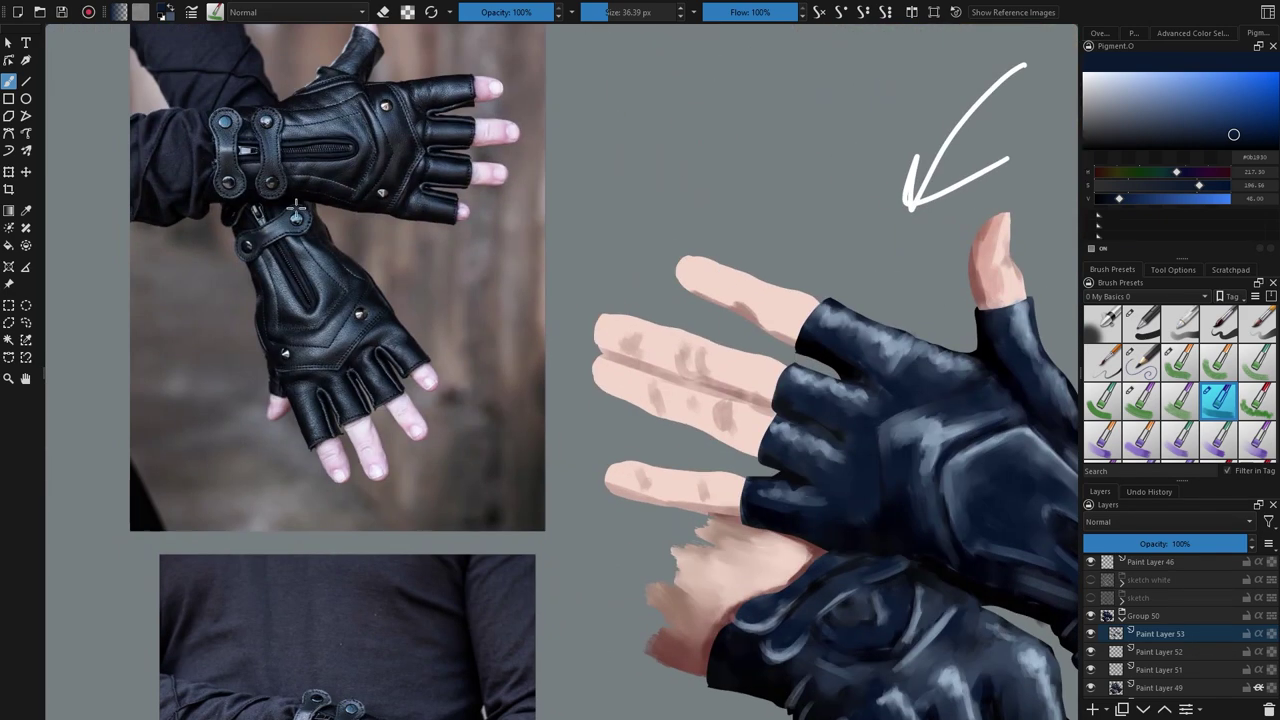
ctrl+click(300, 217)
ctrl+click(298, 224)
ctrl+click(298, 224)
scroll(699, 350, down, 2)
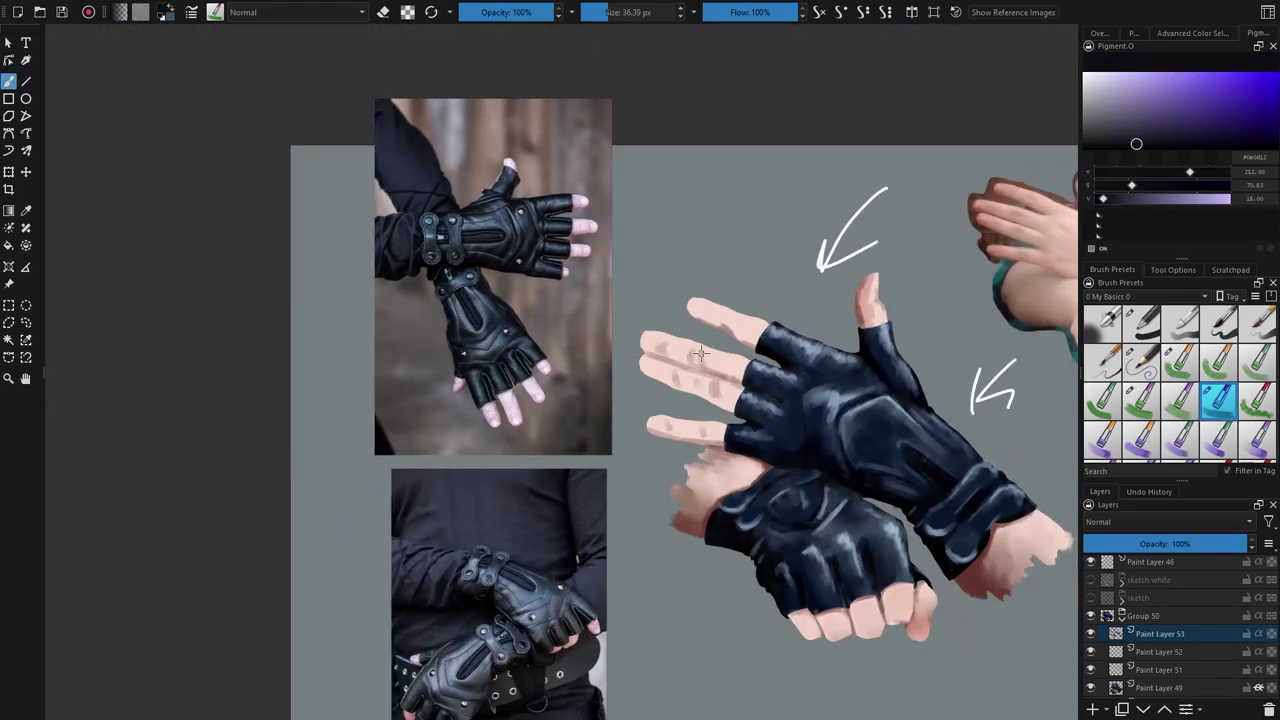
Step: Add a paint layer, paint four near-black rivet circles on the ends of the open hand's wrist straps, and lock the layer's transparency
drag(731, 373, 533, 337)
scroll(819, 462, up, 3)
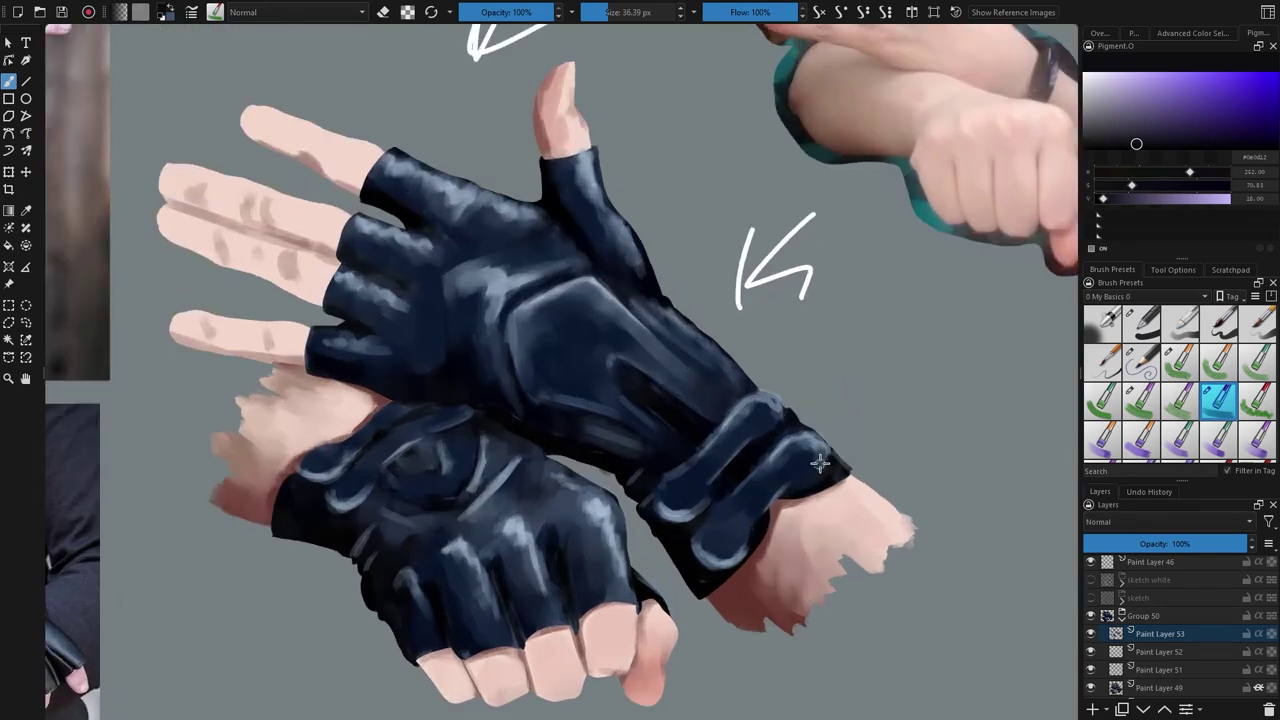
click(1092, 708)
drag(806, 452, 800, 460)
drag(717, 537, 720, 544)
drag(676, 490, 680, 496)
drag(758, 408, 762, 414)
click(1270, 634)
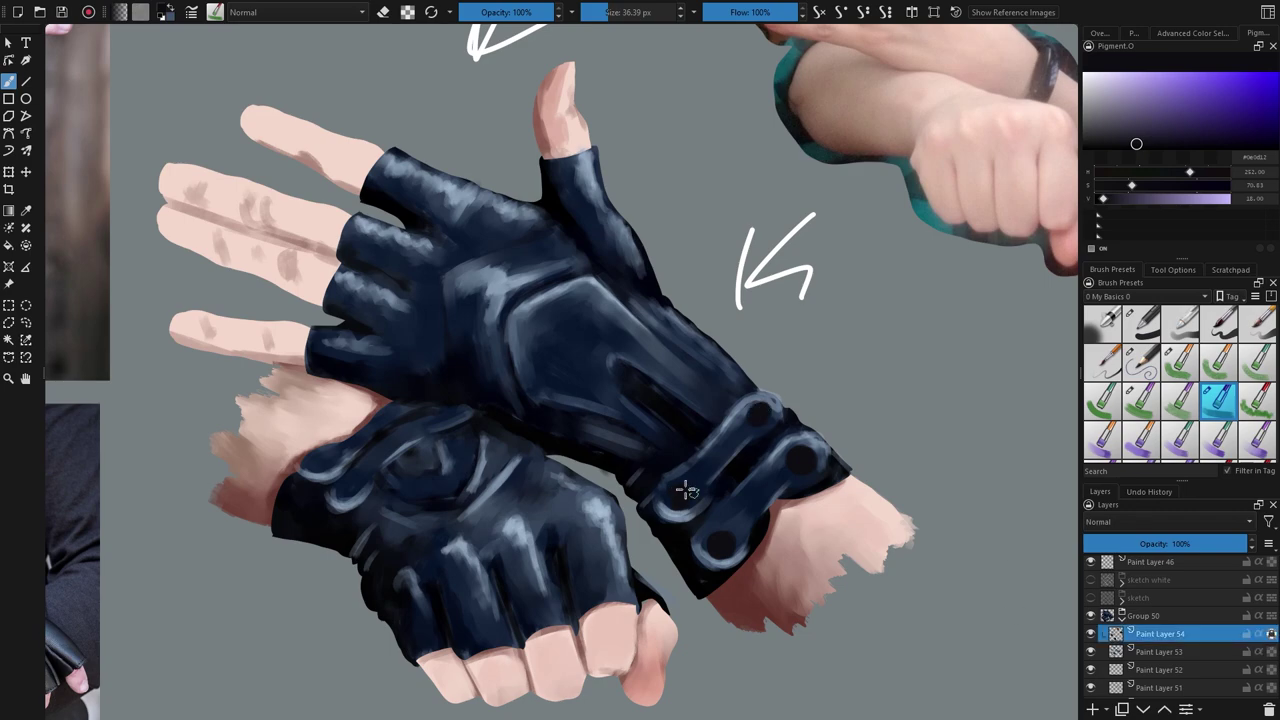
Step: Sample a medium blue from a rivet in the glove reference photo and dab it onto the four strap rivets
scroll(621, 393, down, 1)
drag(157, 206, 388, 325)
scroll(242, 246, up, 3)
ctrl+click(242, 250)
scroll(663, 380, down, 4)
mouse_move(650, 370)
mouse_down()
mouse_move(303, 297)
mouse_move(271, 305)
mouse_up()
scroll(775, 514, up, 1)
scroll(752, 517, up, 2)
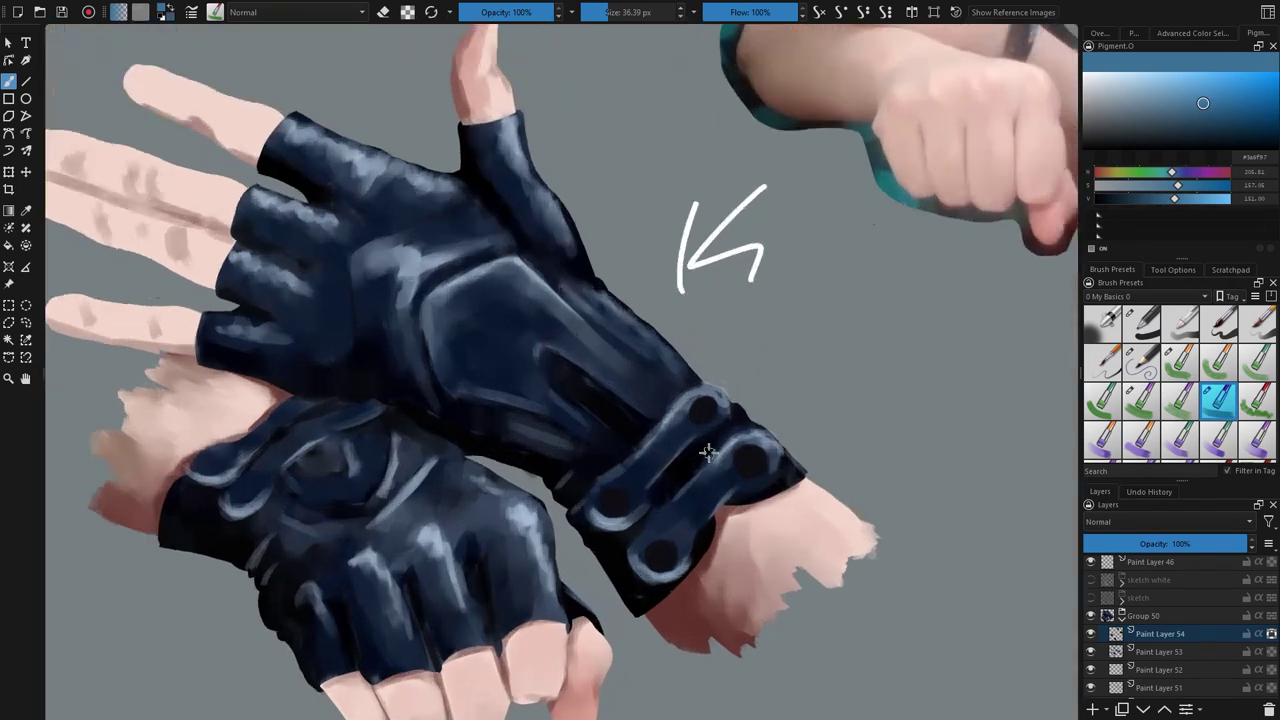
click(659, 565)
click(612, 507)
Step: Pick a very pale blue, reduce the brush to about 21 px, and dab bright reflections onto the strap rivets
click(1192, 33)
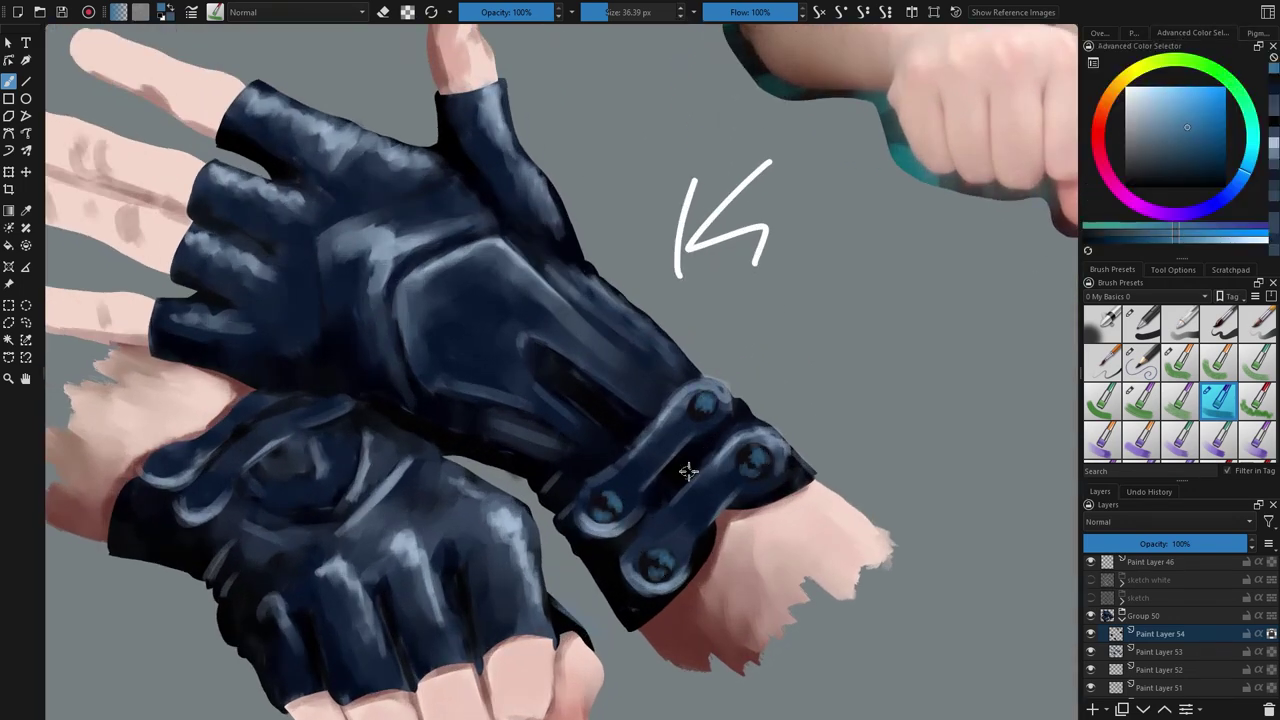
click(1139, 95)
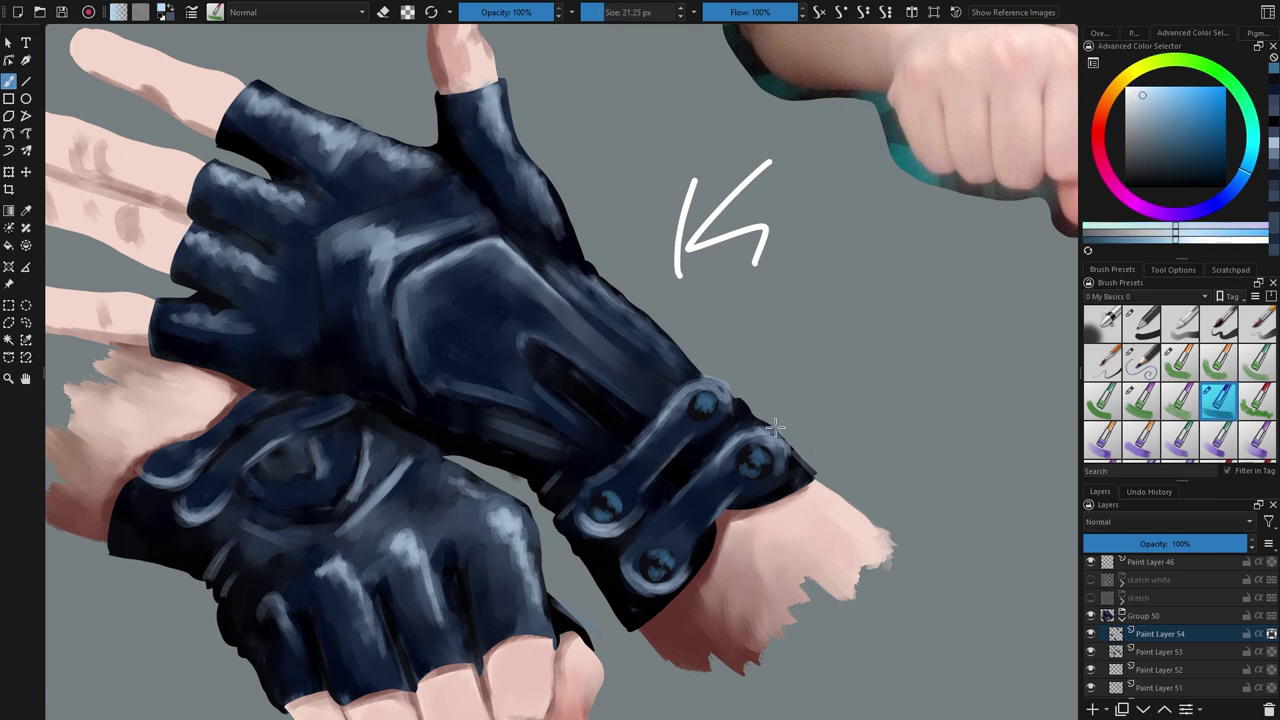
click(760, 458)
click(751, 467)
click(711, 403)
click(697, 409)
click(667, 558)
click(651, 570)
click(609, 498)
scroll(648, 495, down, 3)
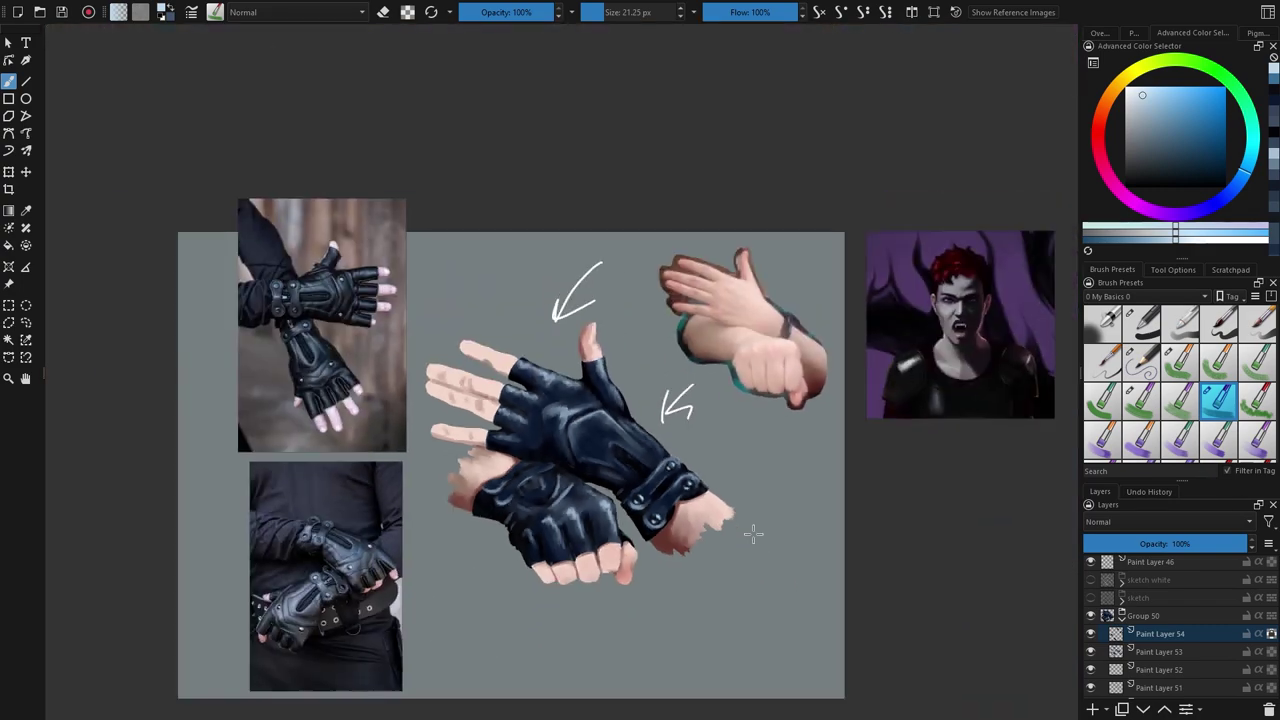
scroll(685, 525, up, 3)
scroll(623, 523, up, 2)
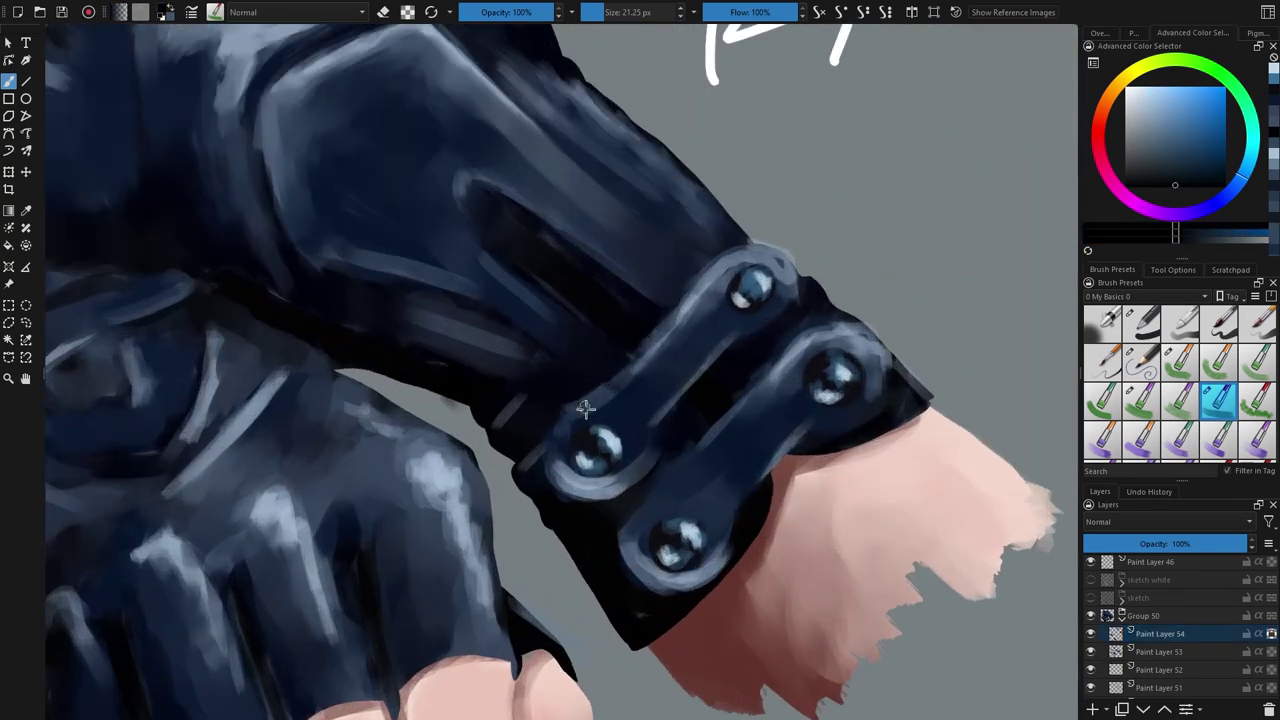
drag(584, 455, 614, 443)
key(ctrl+z)
key(ctrl+z)
Step: On Paint Layer 53, paint dark shadows around the open hand's strap rivets
click(1203, 654)
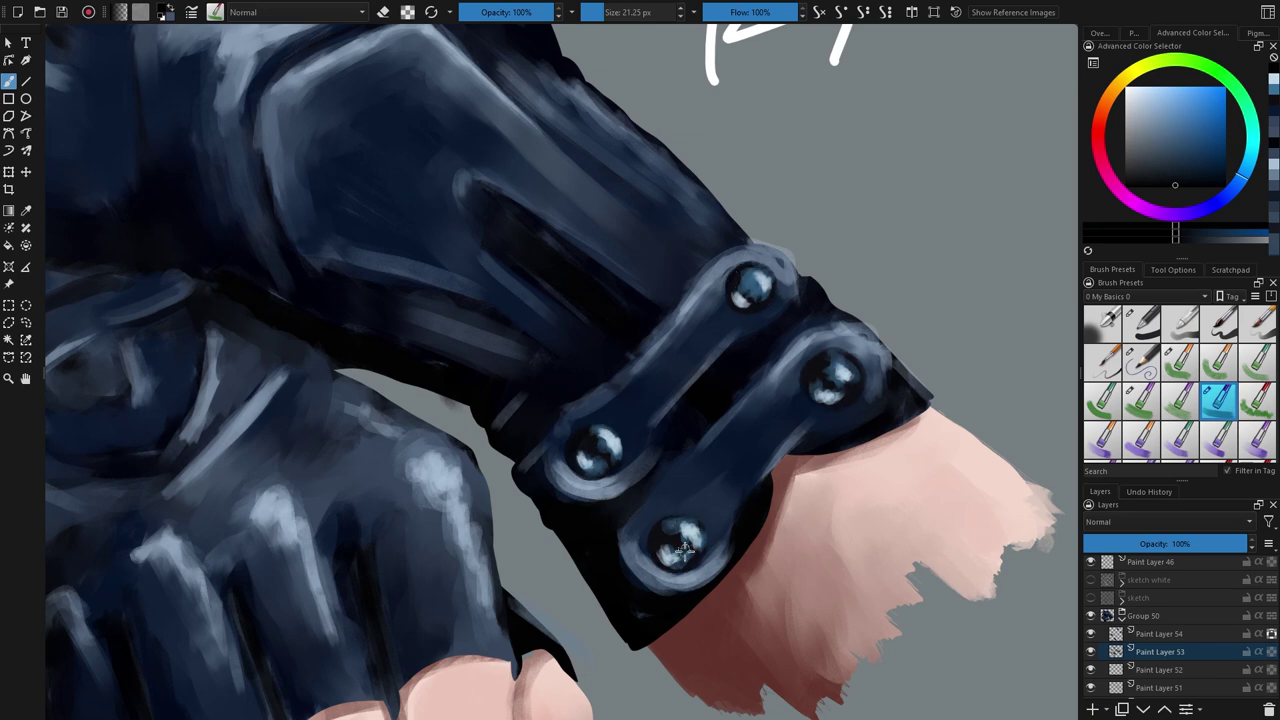
scroll(719, 600, down, 5)
scroll(740, 590, up, 5)
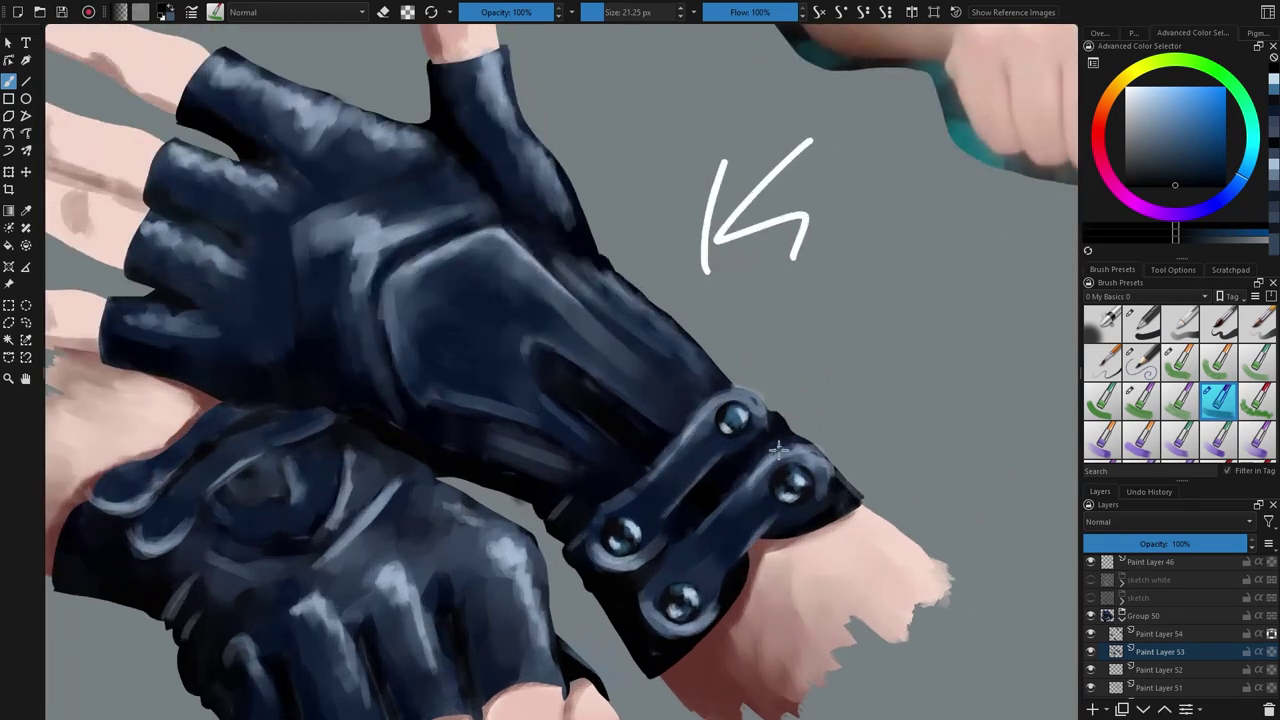
Step: Return to Paint Layer 54, pick a dark red with a brush of about 18 px, and tint the strap rivets
click(1106, 172)
click(1176, 633)
scroll(764, 537, up, 1)
shift+drag(655, 617, 666, 617)
drag(1172, 114, 1183, 133)
click(657, 634)
click(791, 487)
click(574, 548)
Step: Pick a brighter red and dab smaller reflections onto the open hand's strap rivets
click(1188, 110)
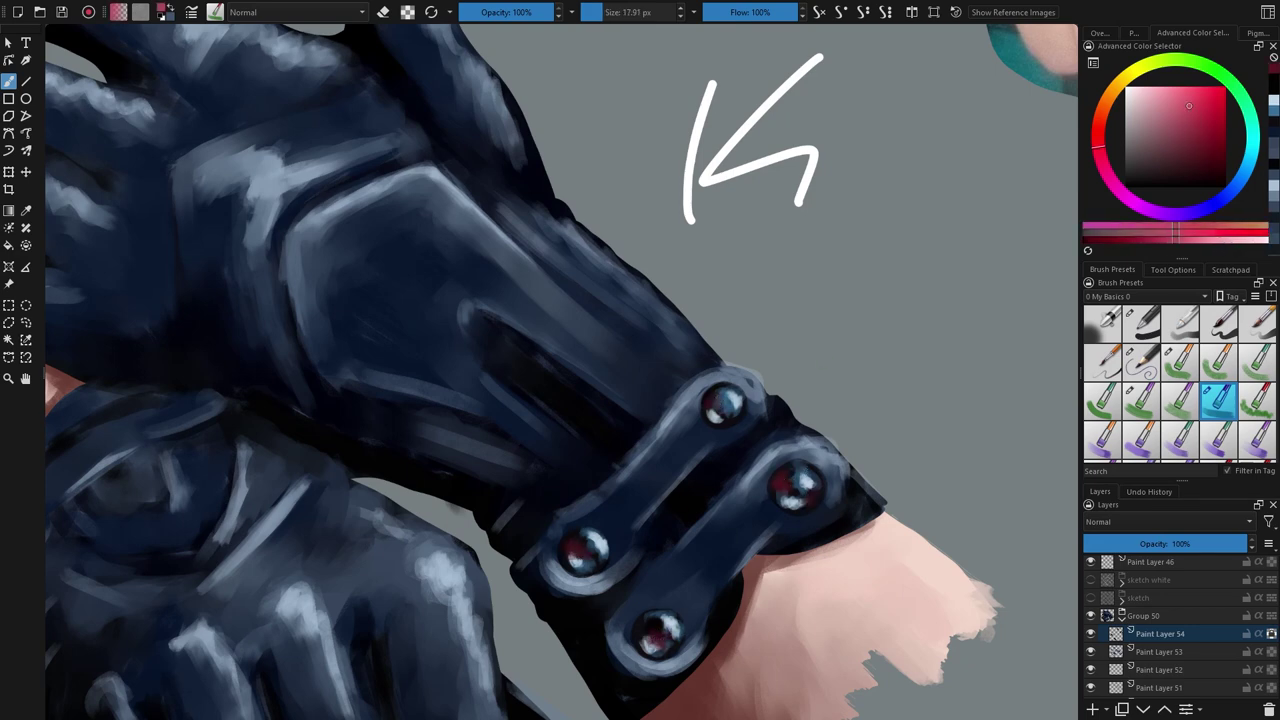
click(713, 405)
click(568, 545)
click(783, 488)
click(817, 494)
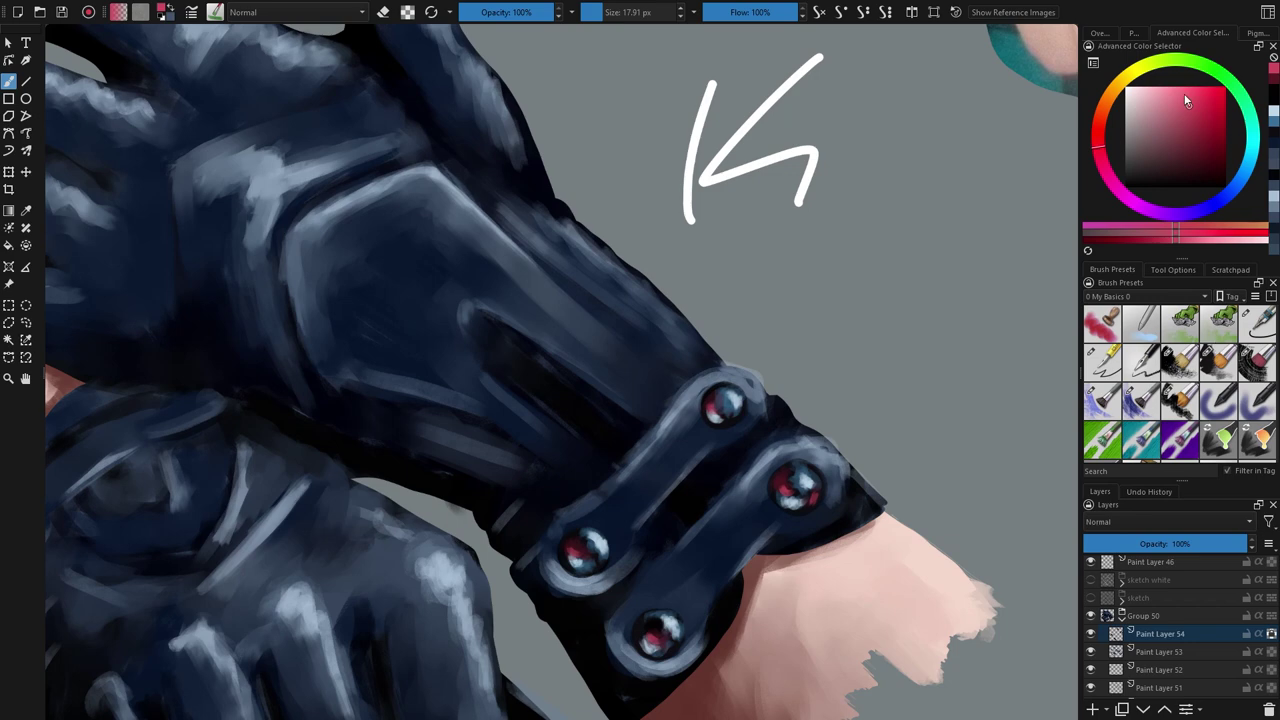
Step: Pick white, reduce the brush to about 15 px, and add tiny bright highlights to the strap rivets
click(1126, 88)
key([)
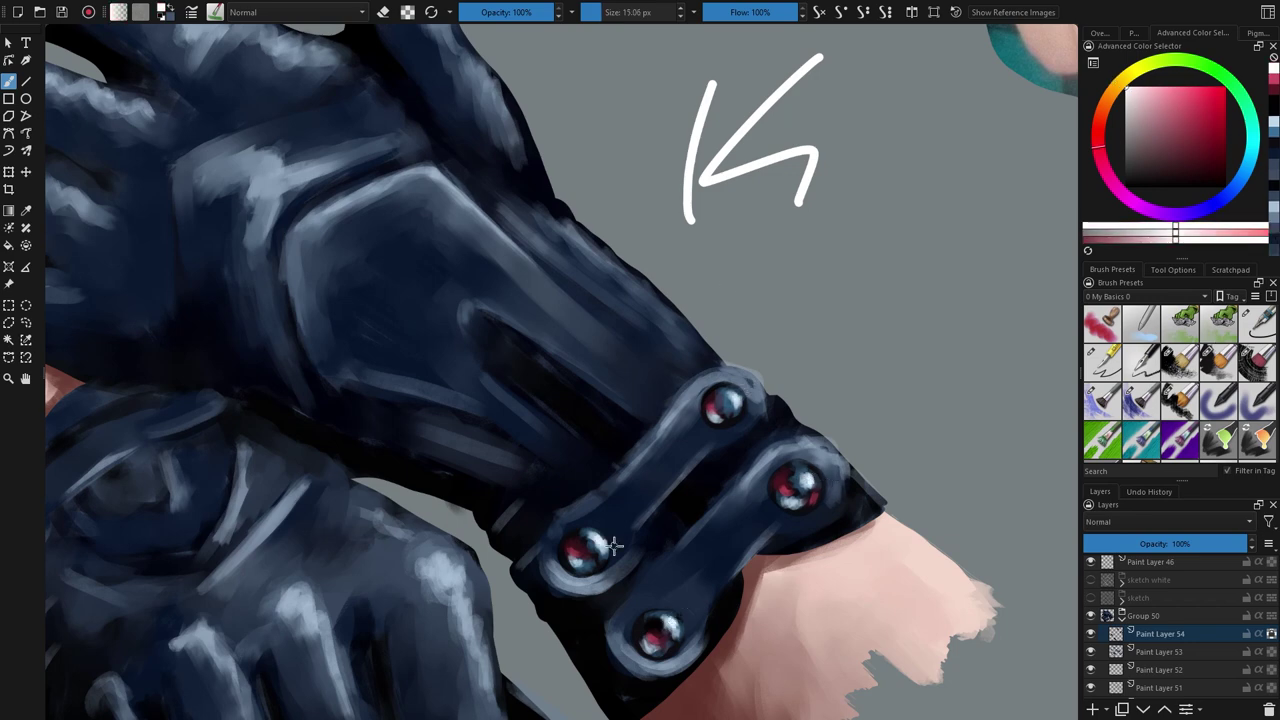
scroll(554, 383, down, 4)
drag(532, 510, 626, 522)
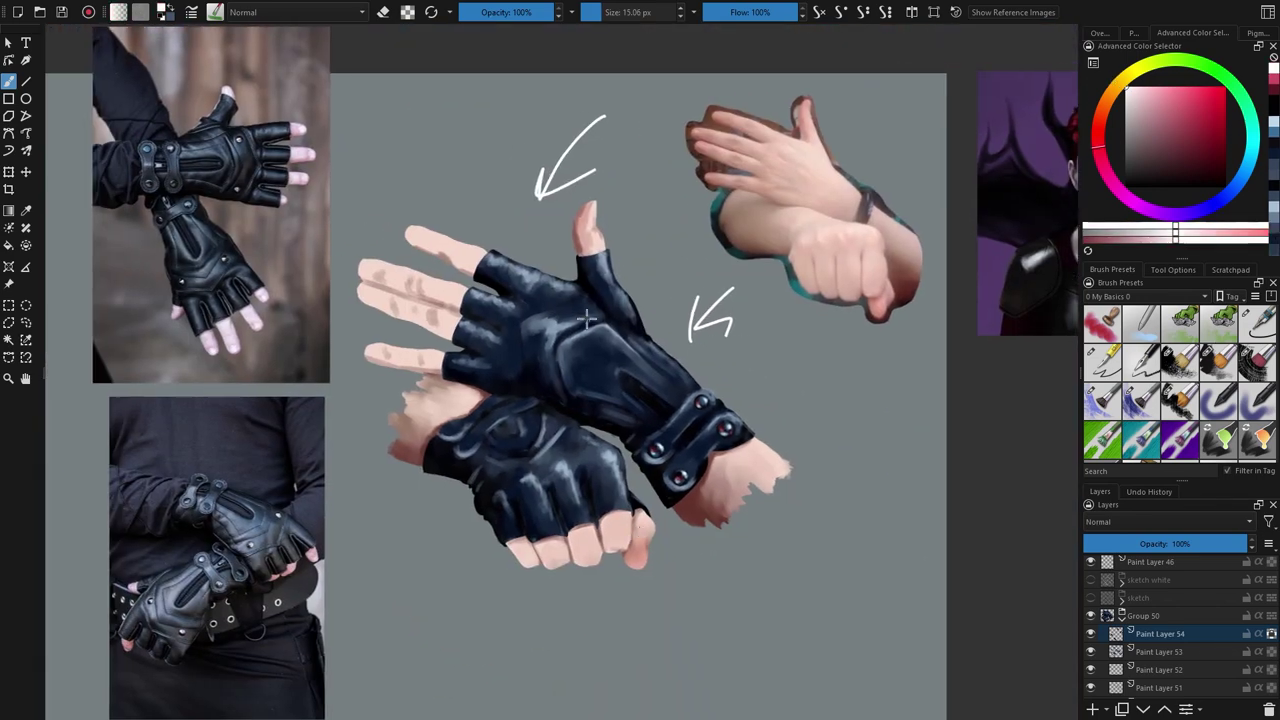
Step: Show the white sketch layer, recall a near-black paint colour, and lower the sketch layer's opacity to 12%
click(1090, 581)
click(1276, 138)
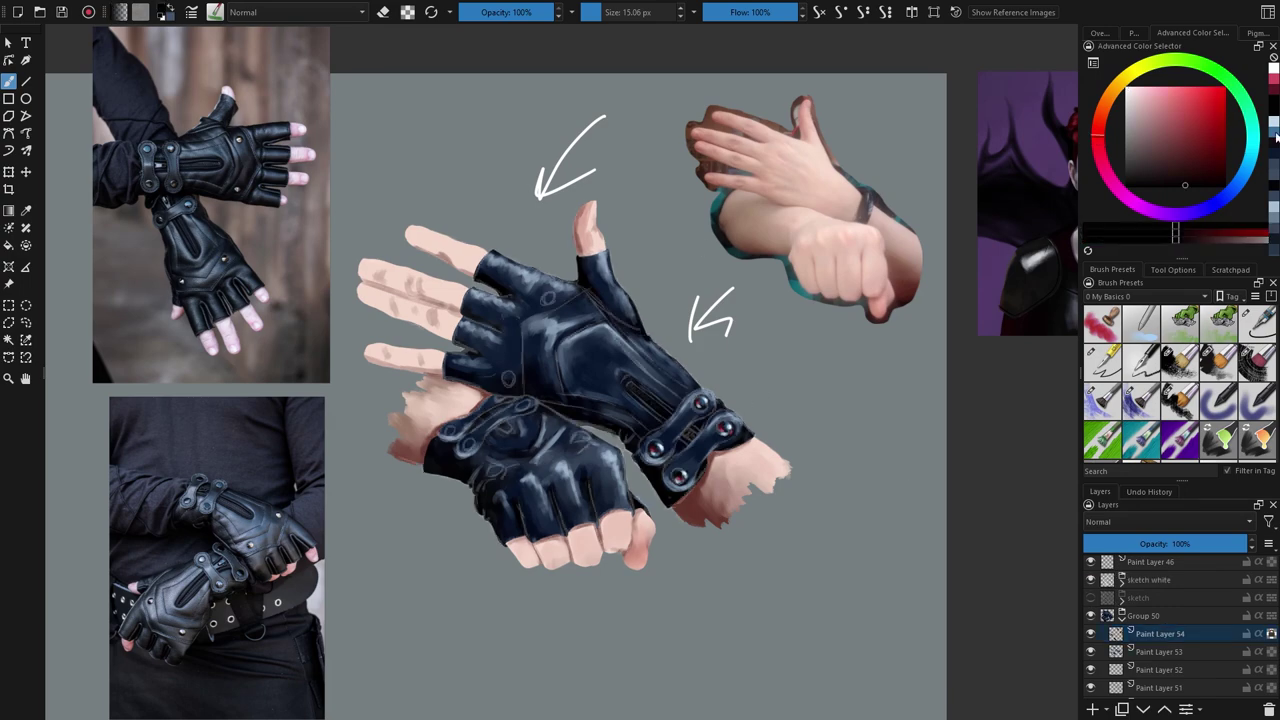
scroll(532, 291, up, 5)
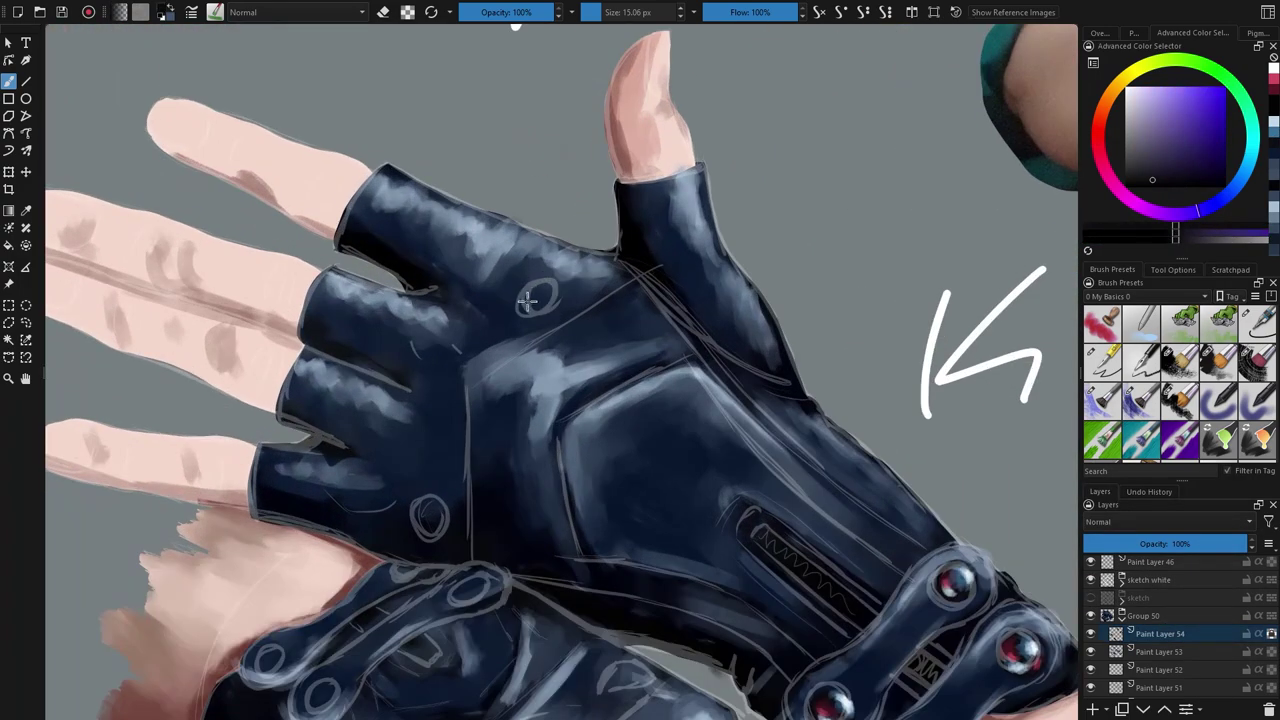
click(1150, 580)
drag(1160, 543, 1098, 543)
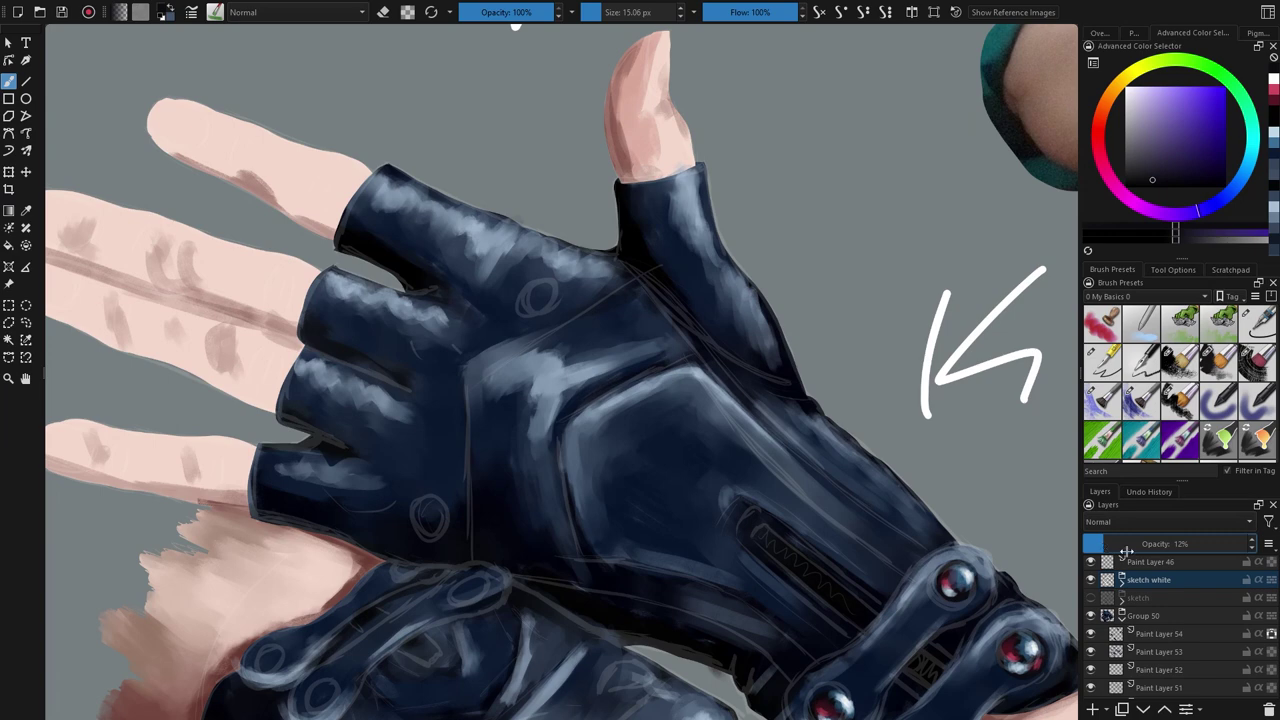
Step: On Paint Layer 54, paint near-black rivet ovals on the back of the open hand and on the fist glove's straps
click(1160, 634)
mouse_move(522, 292)
mouse_down()
mouse_move(553, 281)
mouse_move(528, 308)
mouse_up()
drag(419, 503, 431, 534)
drag(627, 470, 726, 303)
mouse_move(549, 422)
mouse_down()
mouse_move(497, 400)
mouse_move(359, 487)
mouse_move(428, 521)
mouse_up()
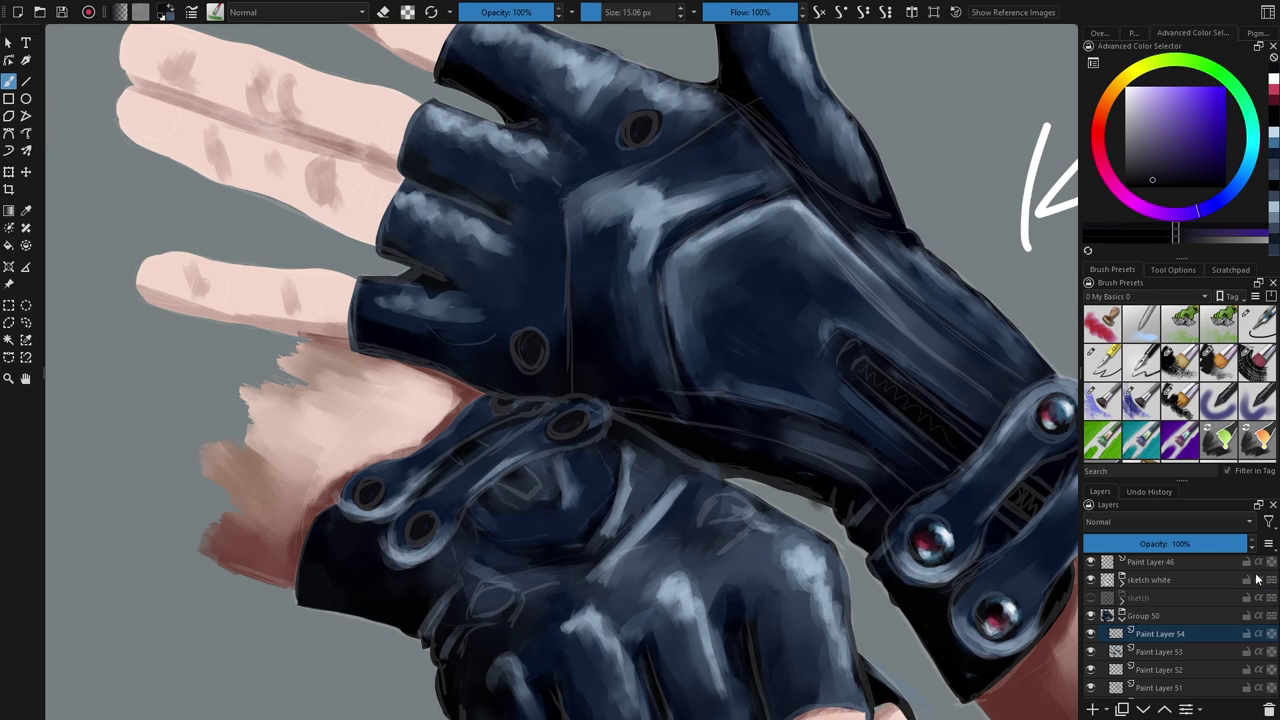
Step: Hide the white sketch layer and paint medium blue reflections on the open hand's knuckle rivets and the fist glove's strap rivets
click(1090, 579)
click(1274, 146)
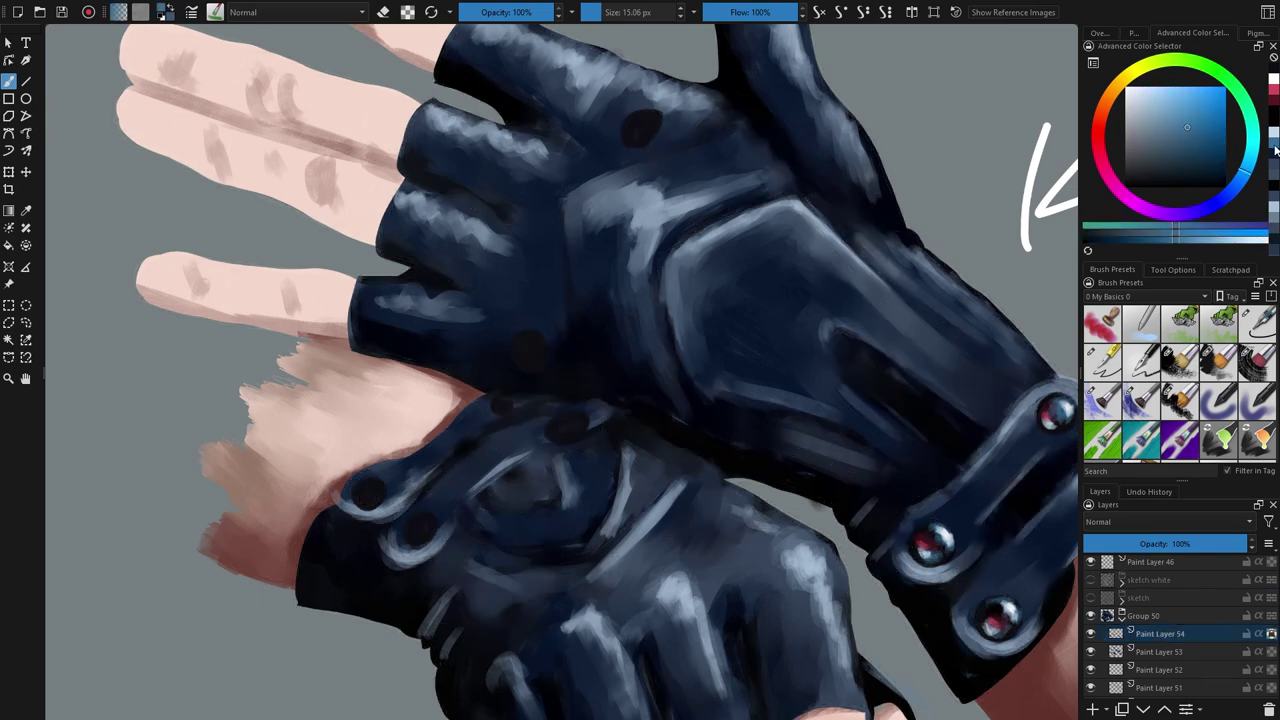
drag(643, 121, 647, 132)
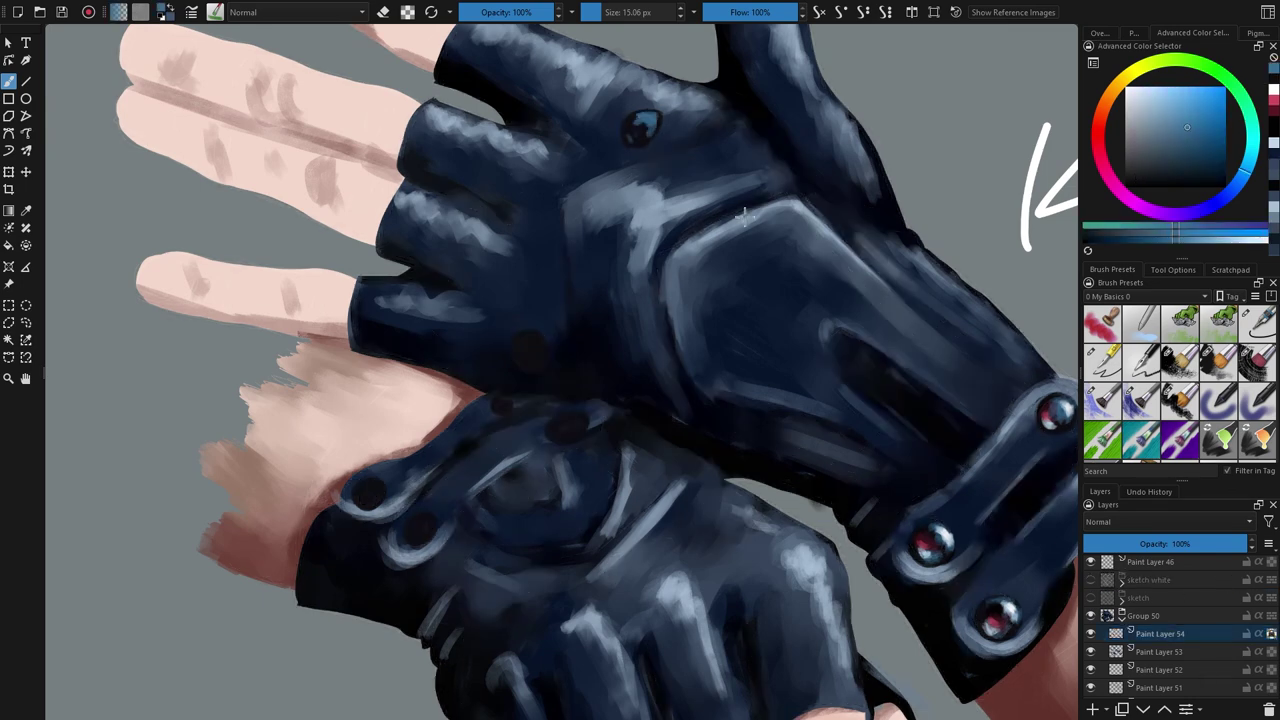
drag(530, 340, 529, 350)
drag(570, 432, 569, 422)
mouse_move(422, 538)
mouse_down()
mouse_move(368, 482)
mouse_move(376, 495)
mouse_up()
Step: Paint dark red, light blue and brighter pinkish-red reflections on the open hand's knuckle rivets and the fist glove's strap rivets
click(1274, 110)
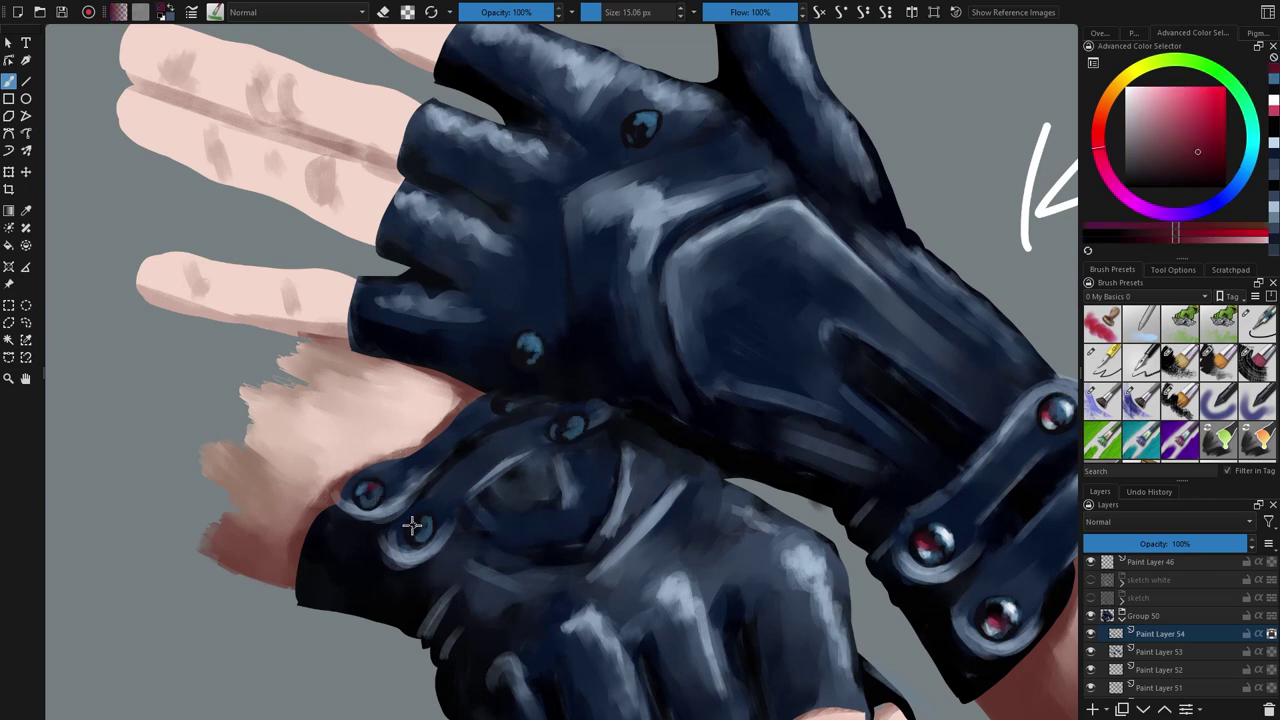
drag(526, 344, 528, 350)
click(1273, 126)
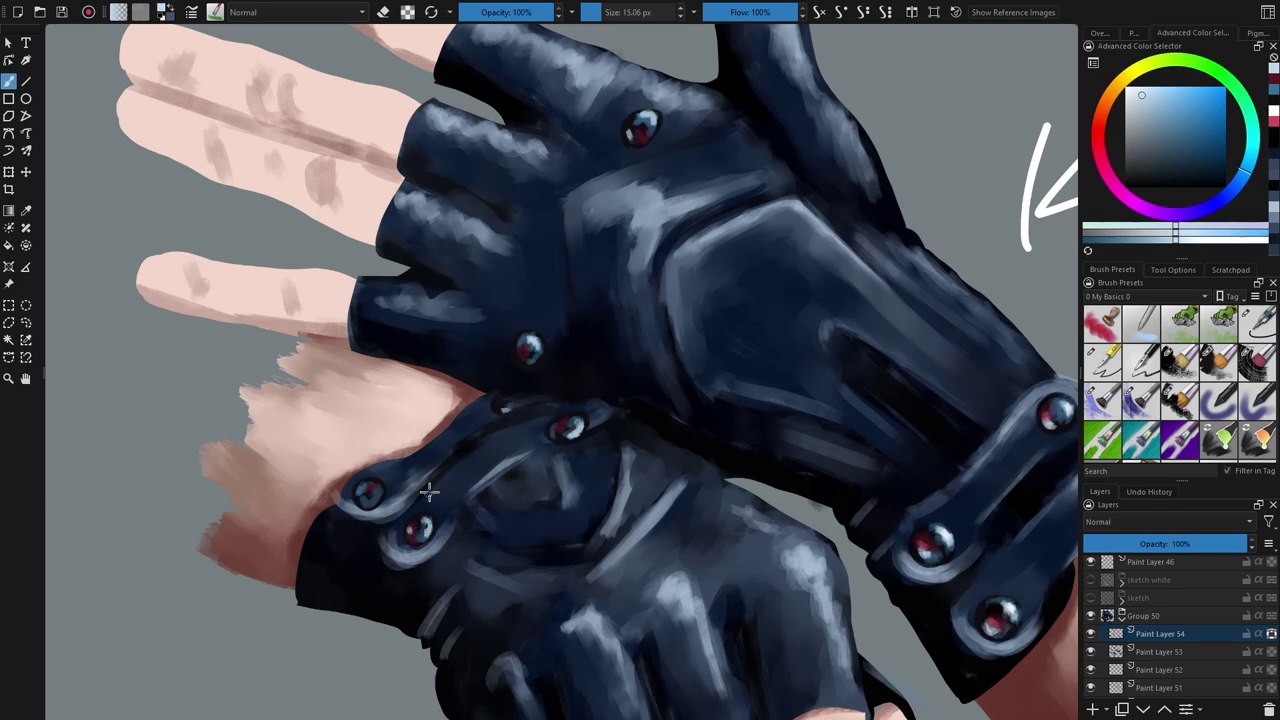
drag(368, 499, 377, 497)
click(1273, 121)
click(367, 490)
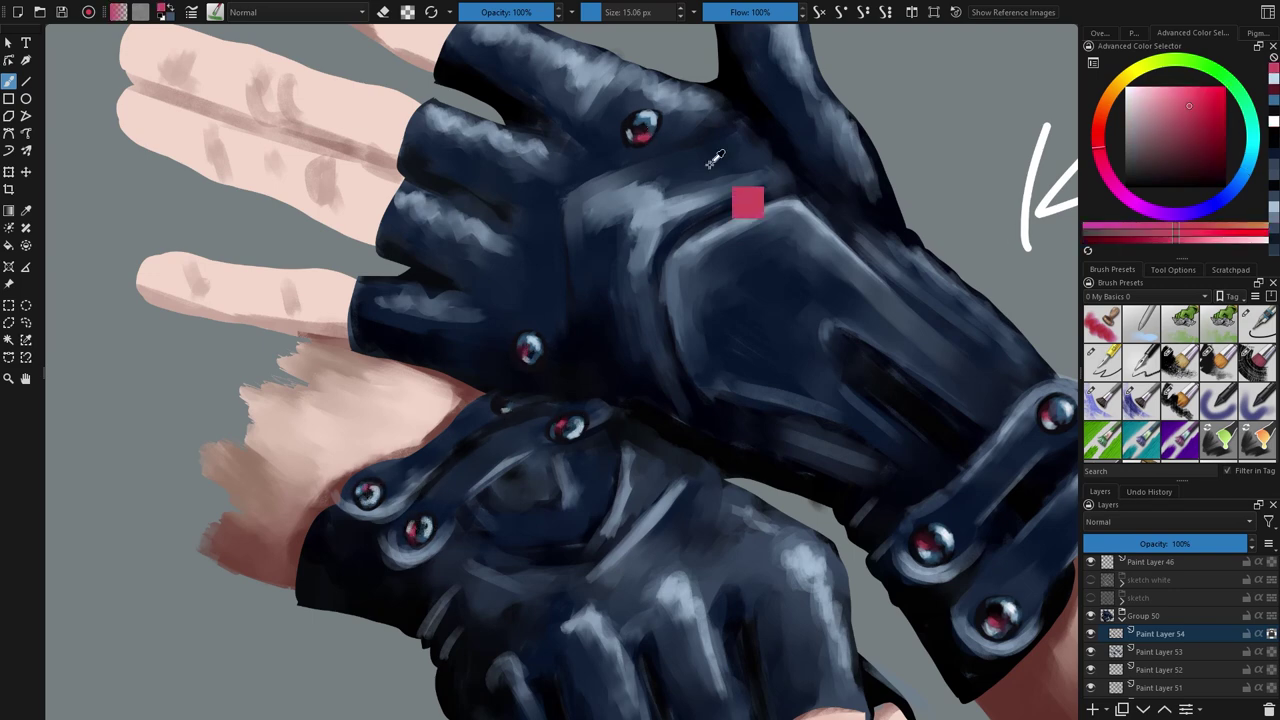
Step: Recall white and add tiny bright highlights to the knuckle rivets and the fist glove's strap rivets
click(1273, 121)
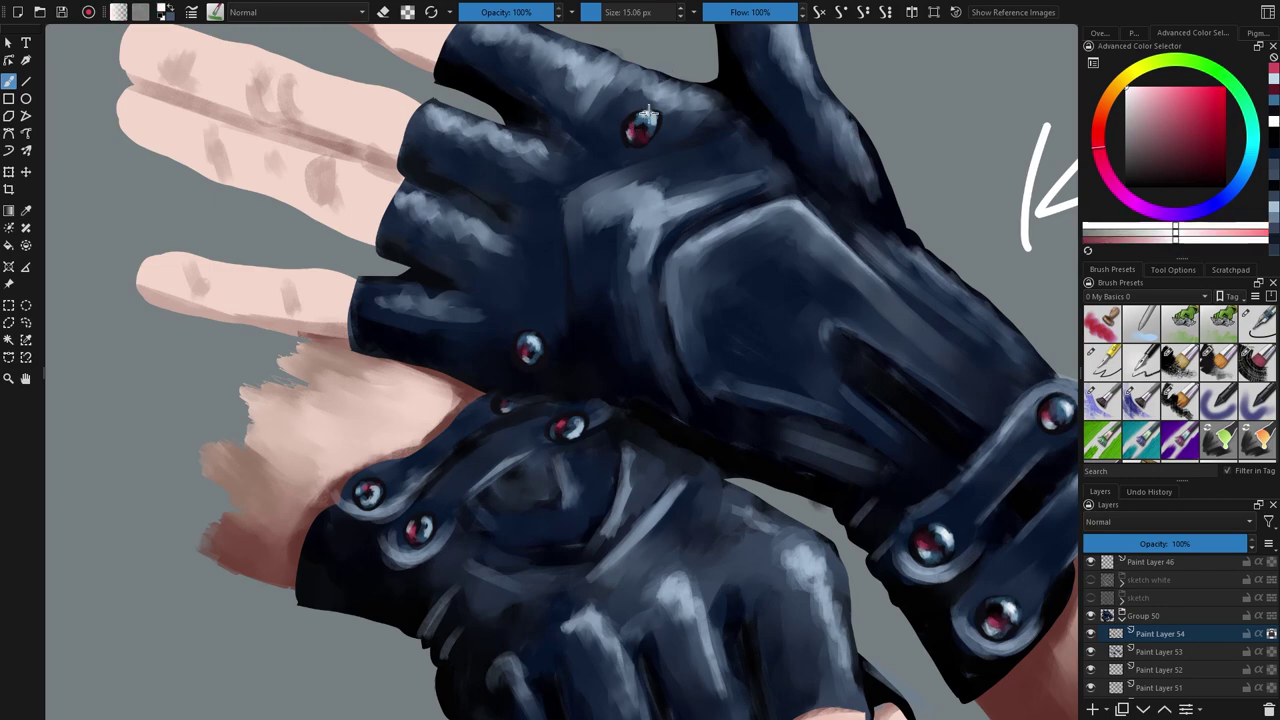
click(646, 114)
click(531, 341)
click(578, 424)
click(431, 535)
click(373, 495)
scroll(160, 378, down, 4)
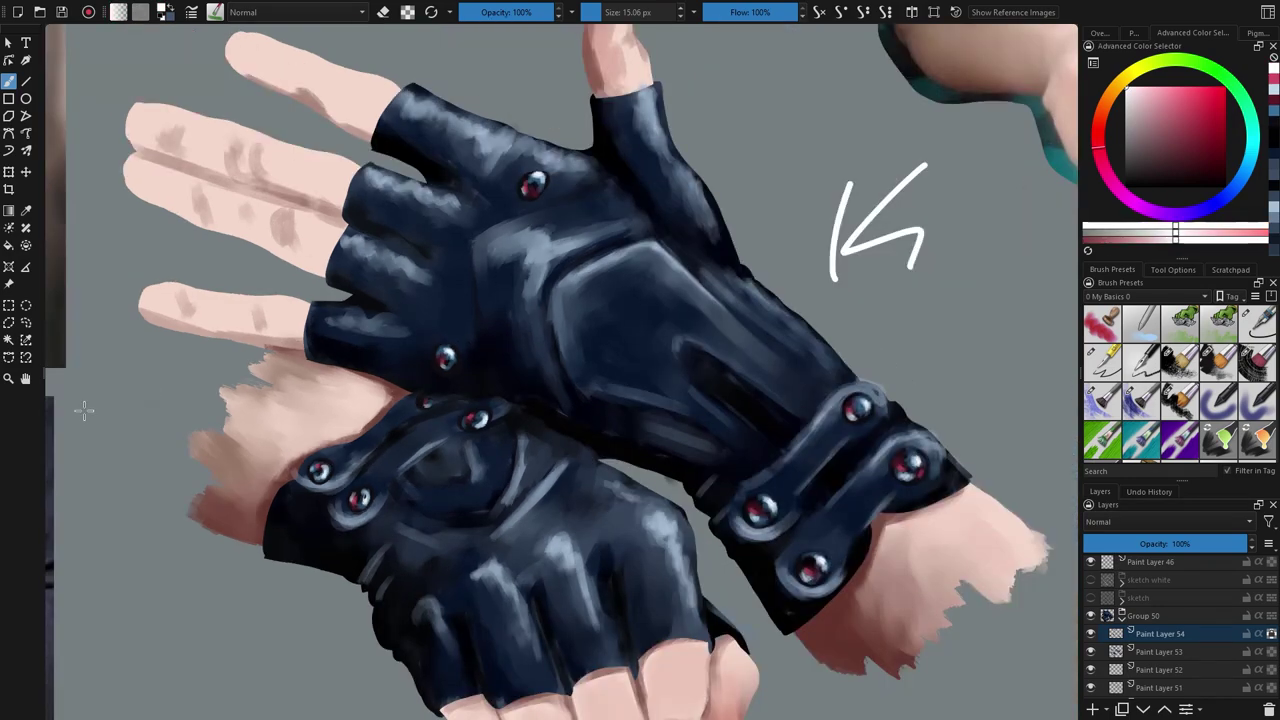
drag(476, 420, 762, 394)
Step: Add a new paint layer in the gloves group and deepen the forearm slot and the gaps around the wrist straps with near-black
click(1092, 709)
scroll(657, 371, up, 5)
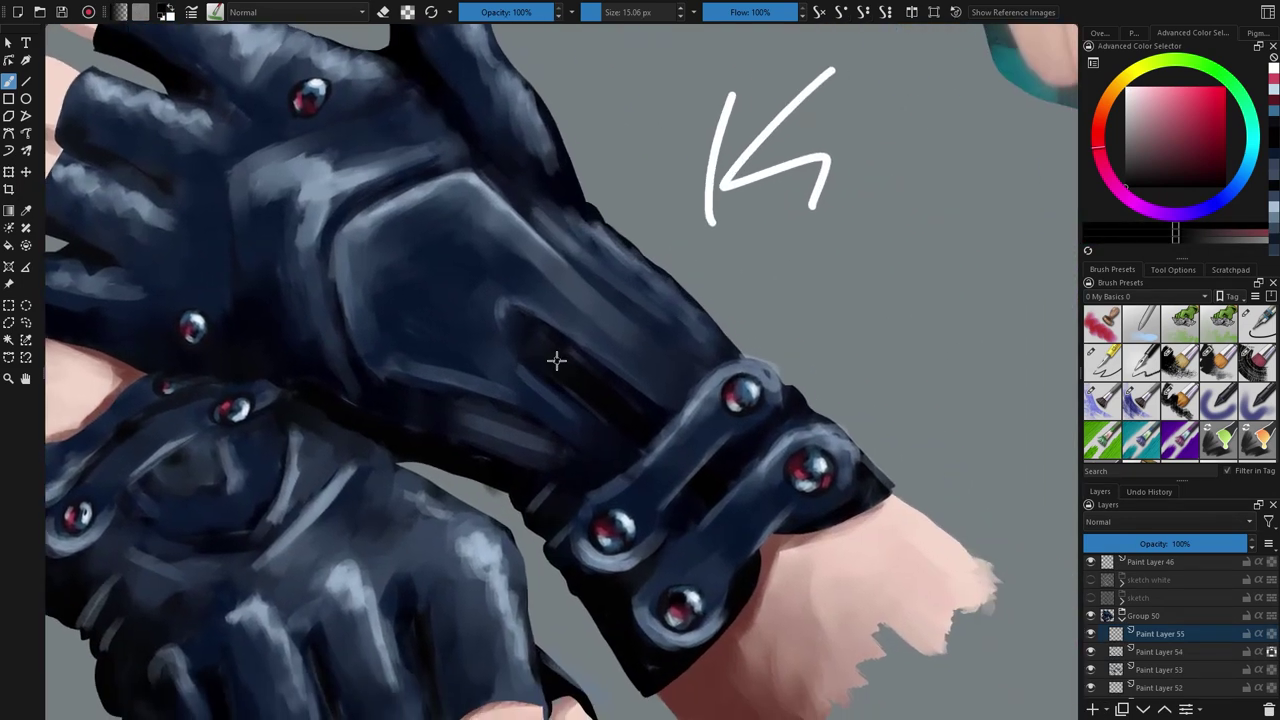
drag(534, 326, 580, 362)
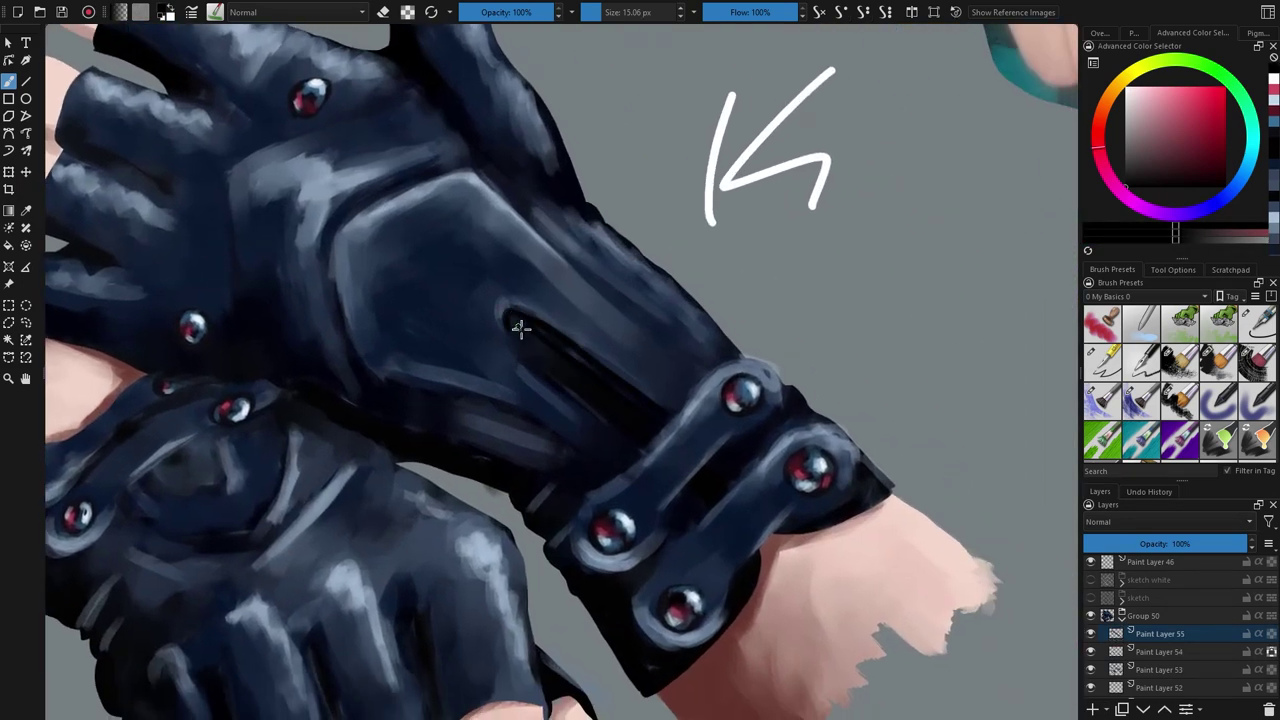
drag(880, 439, 906, 355)
drag(808, 441, 872, 404)
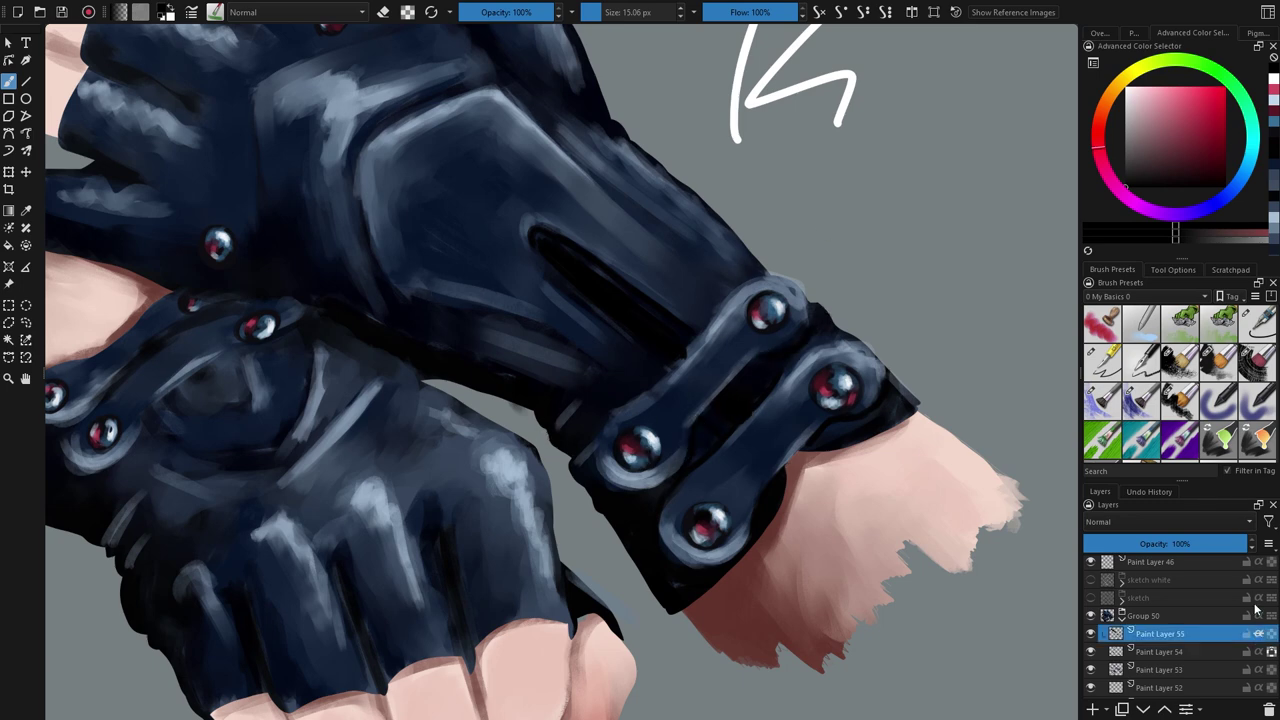
Step: Turn on inherit alpha for the glove detail layers above the gloves 1 layer
click(1259, 670)
click(1259, 687)
scroll(1226, 602, down, 2)
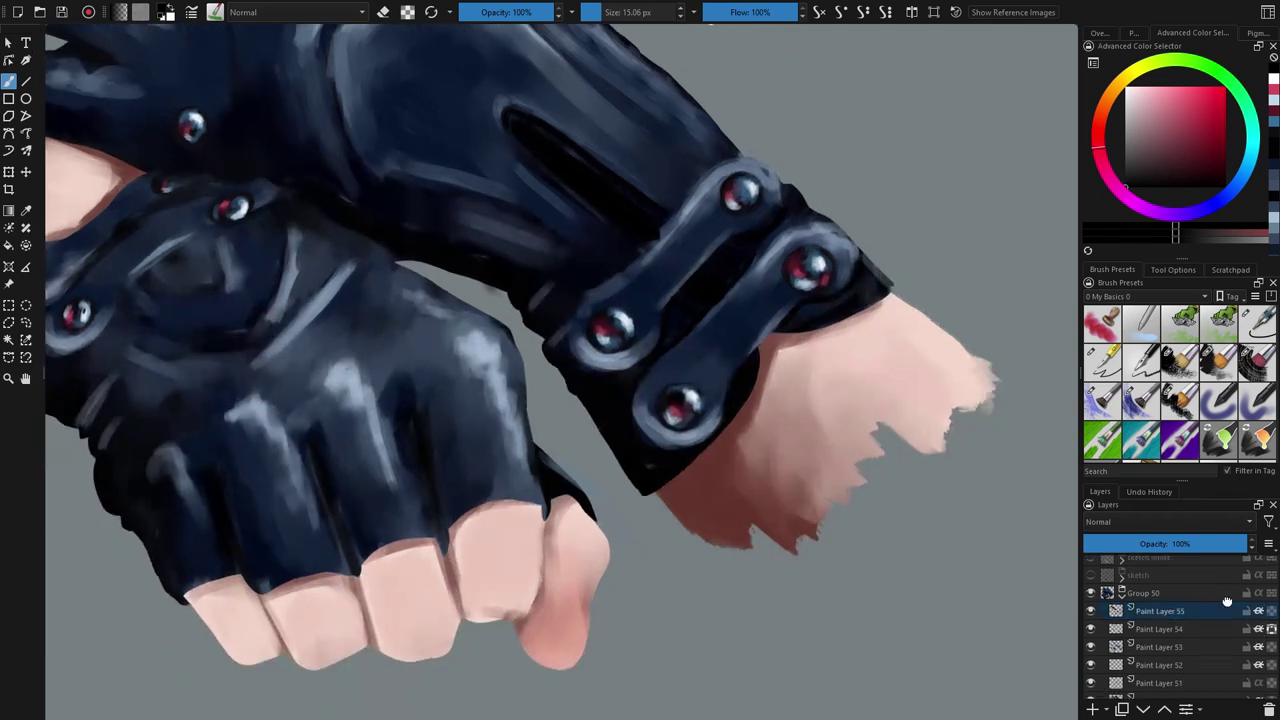
click(1258, 646)
click(1258, 663)
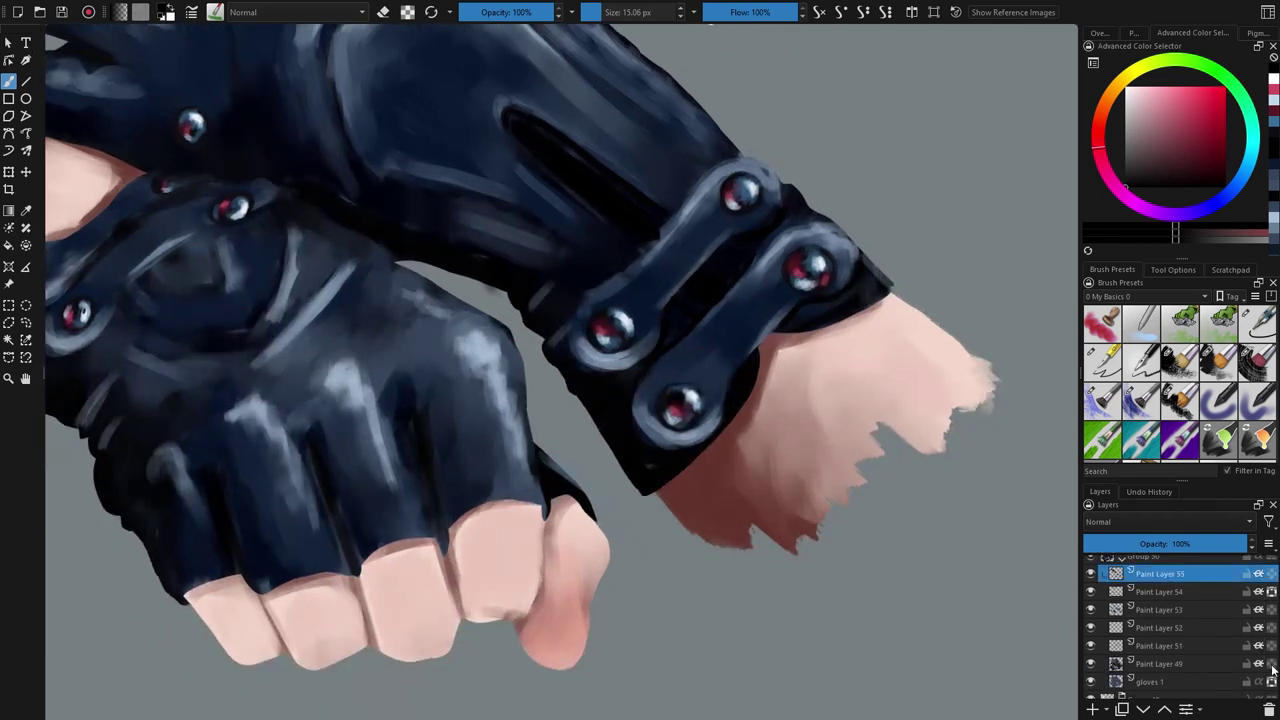
Step: Erase the rough lower edge of the forearm on the gloves 1 layer, then return to painting on Paint Layer 55
click(1150, 681)
key(e)
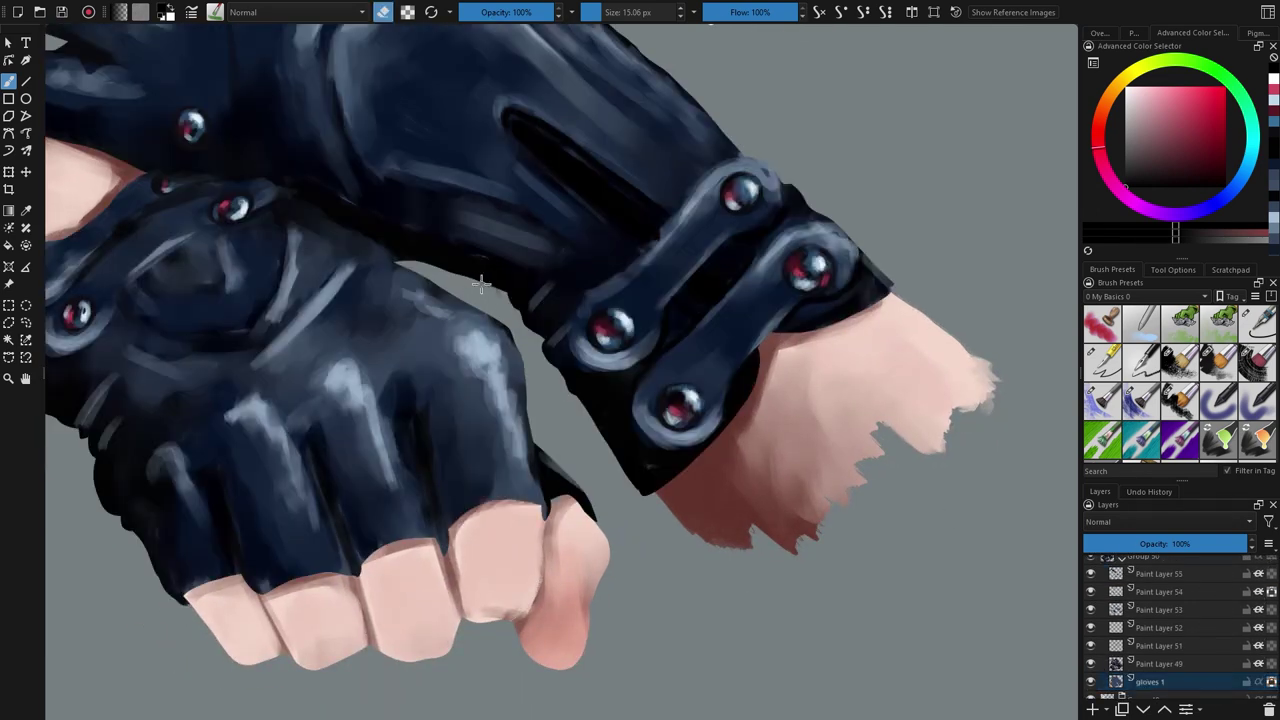
click(1205, 576)
key(e)
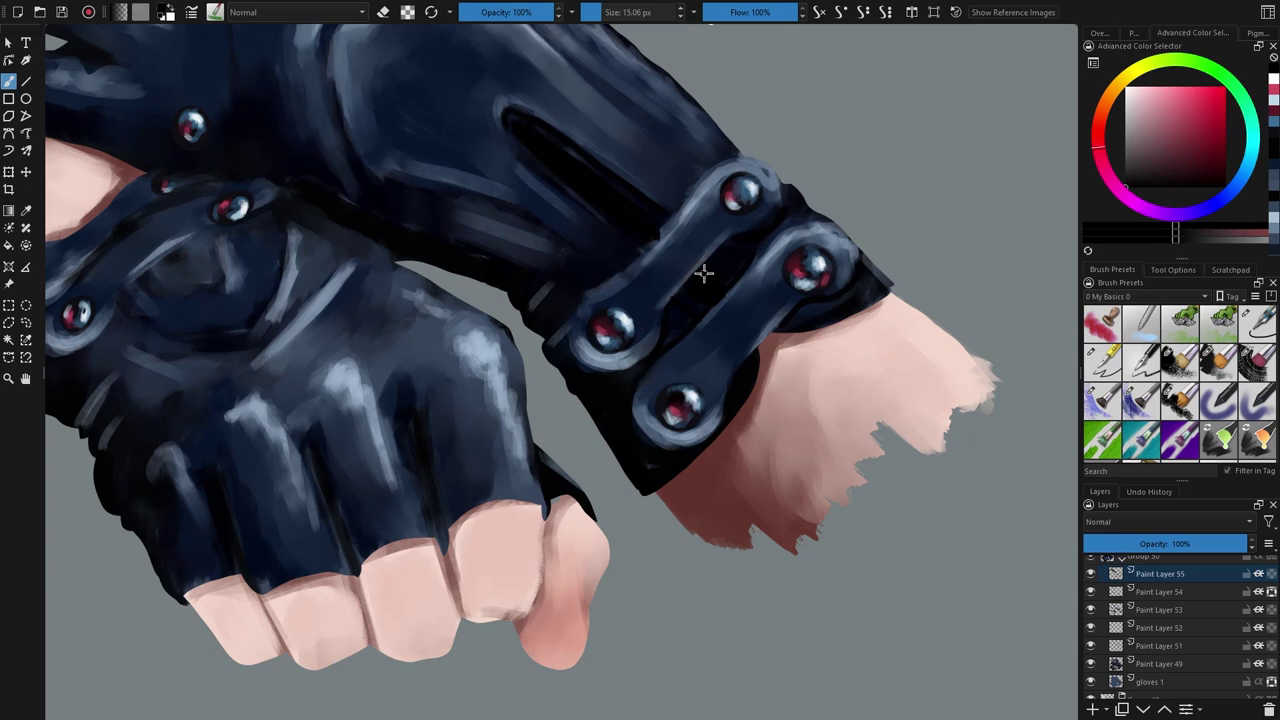
Step: Try thin black seam lines along the forearm panel with another brush preset at about 26 px, and undo the recent strokes
scroll(660, 211, up, 2)
click(1102, 362)
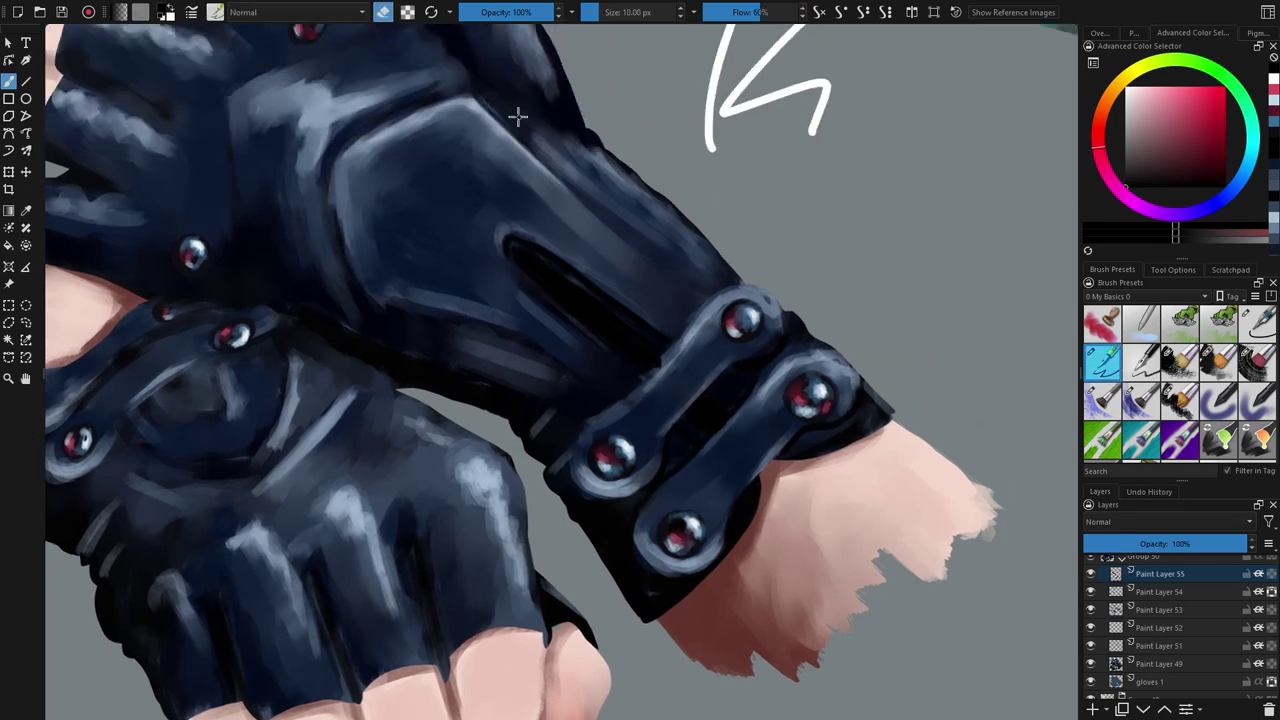
click(604, 12)
key(e)
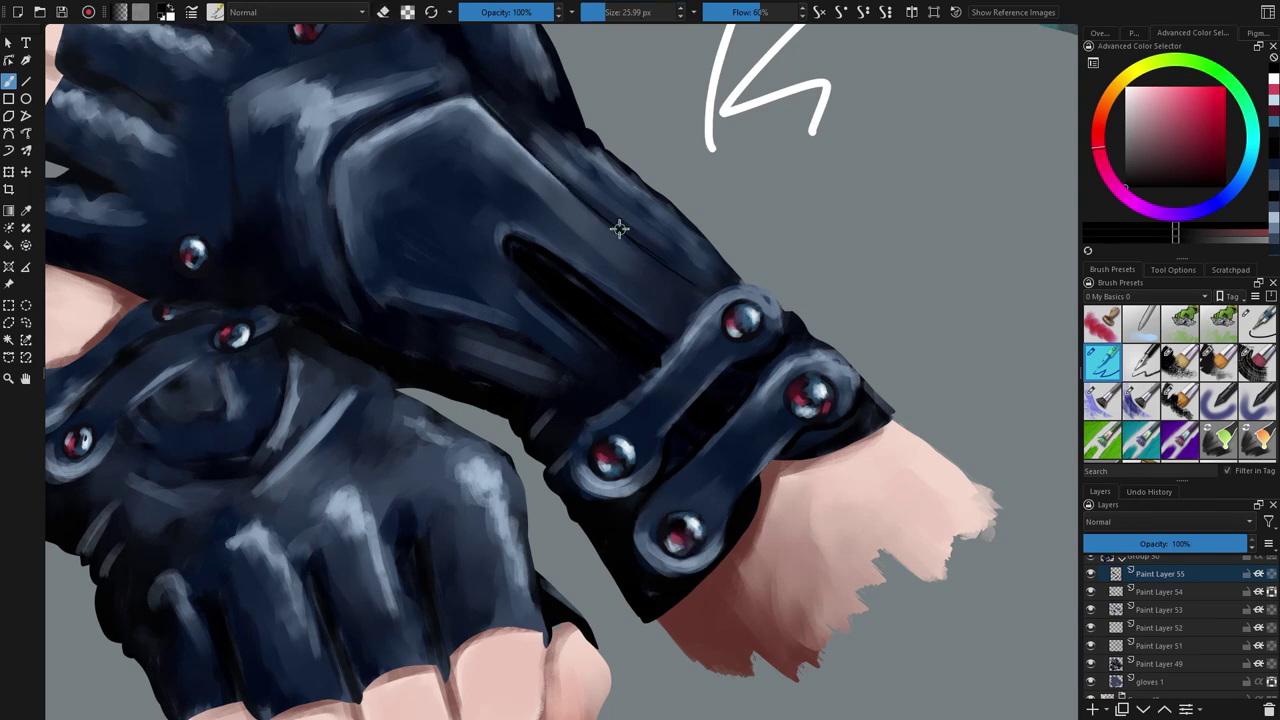
key(ctrl+z)
key(ctrl+z)
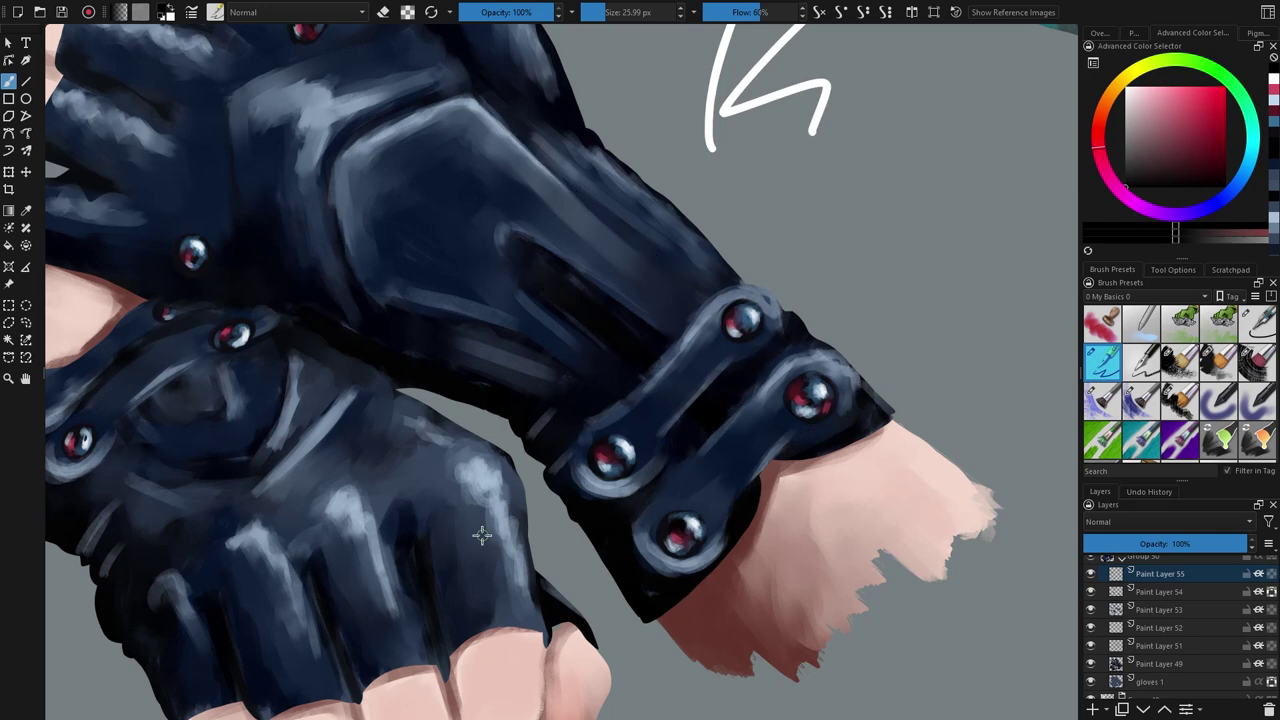
scroll(1250, 362, down, 3)
Step: Switch to the 7.5 px detail brush preset and restore the undone black shadow strokes on the forearm
click(1102, 366)
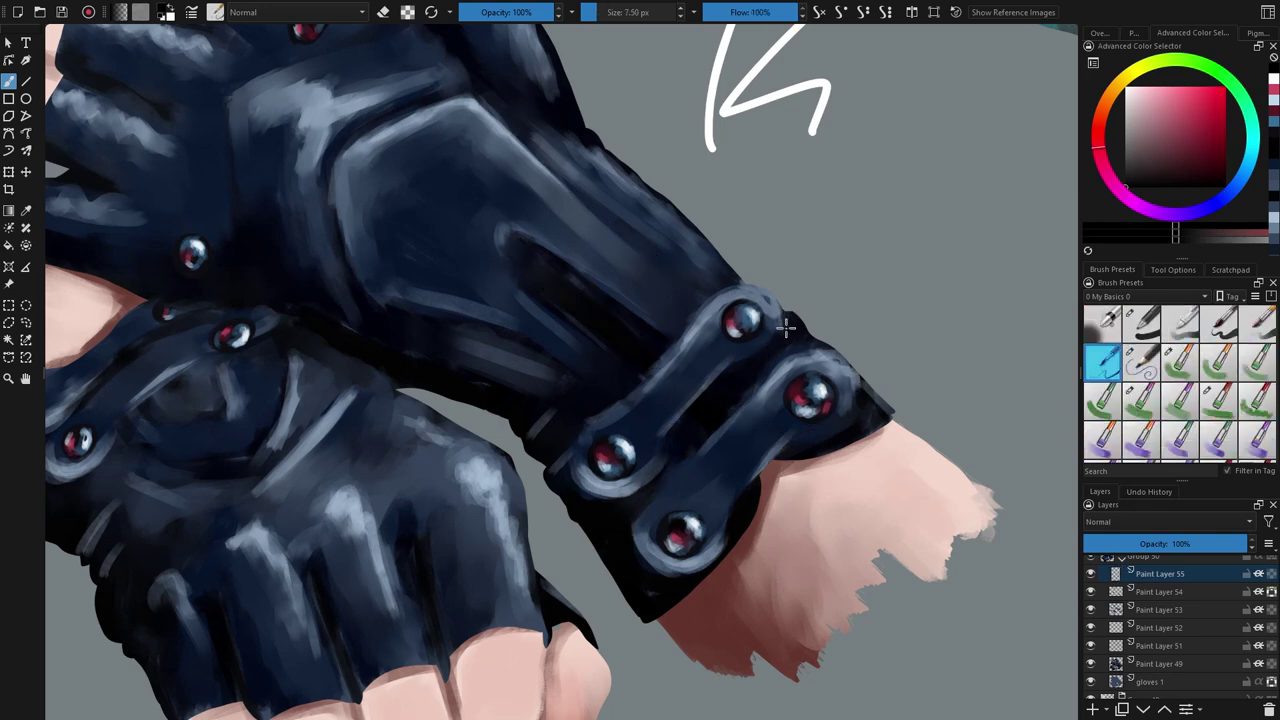
key(ctrl+shift+z)
key(ctrl+shift+z)
key(e)
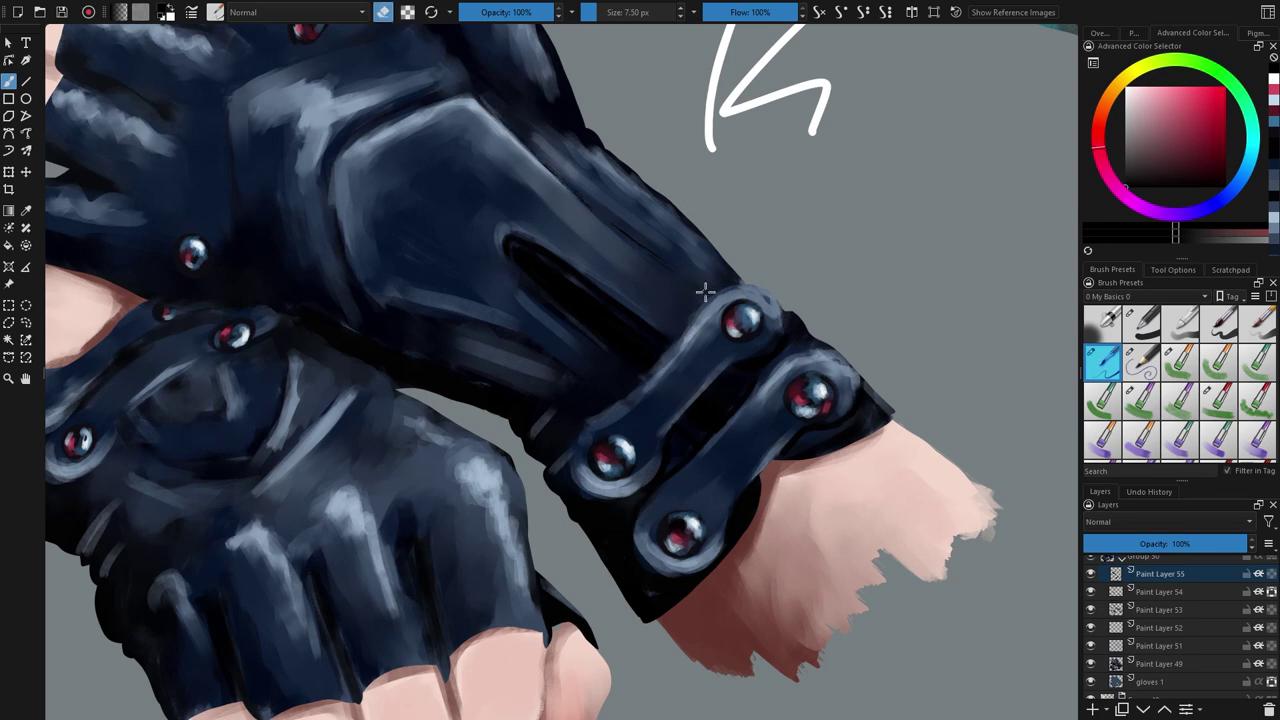
key(e)
Step: Paint fine black seam lines around the open-hand glove's raised panels, its thumb base and its wrist straps
drag(368, 133, 414, 111)
drag(342, 243, 331, 157)
drag(411, 174, 484, 316)
drag(303, 308, 298, 246)
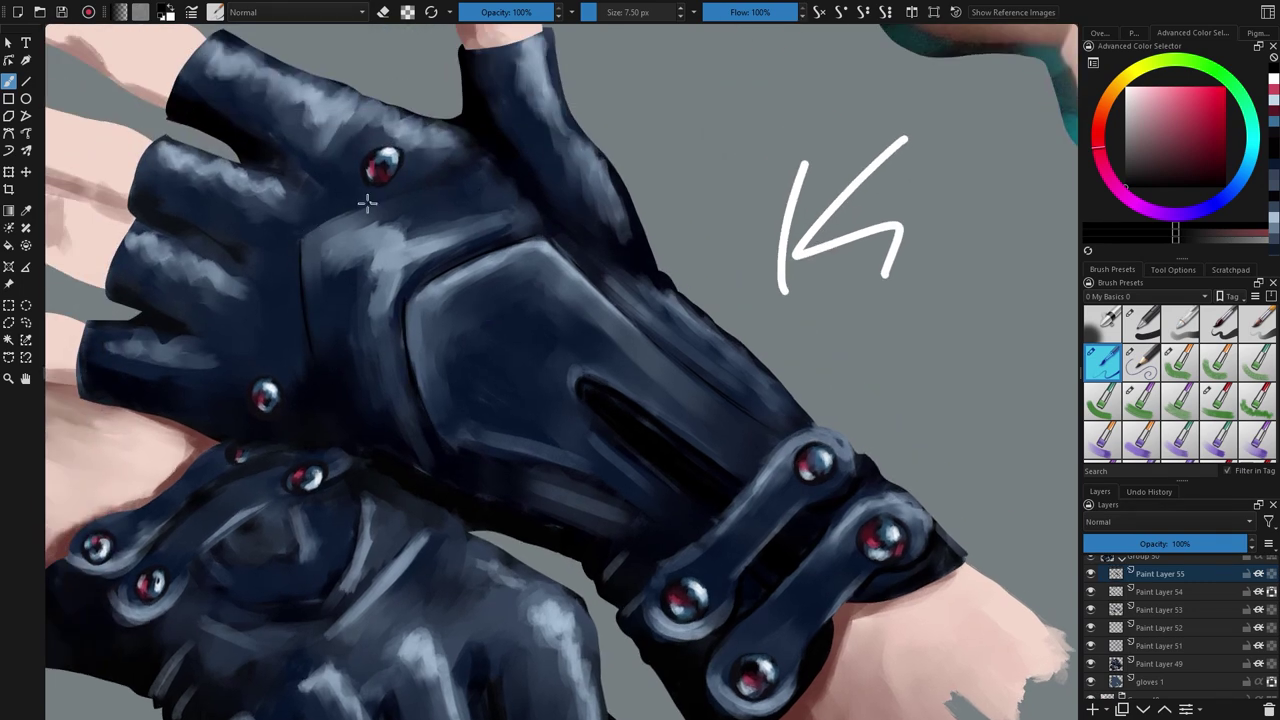
scroll(657, 271, down, 3)
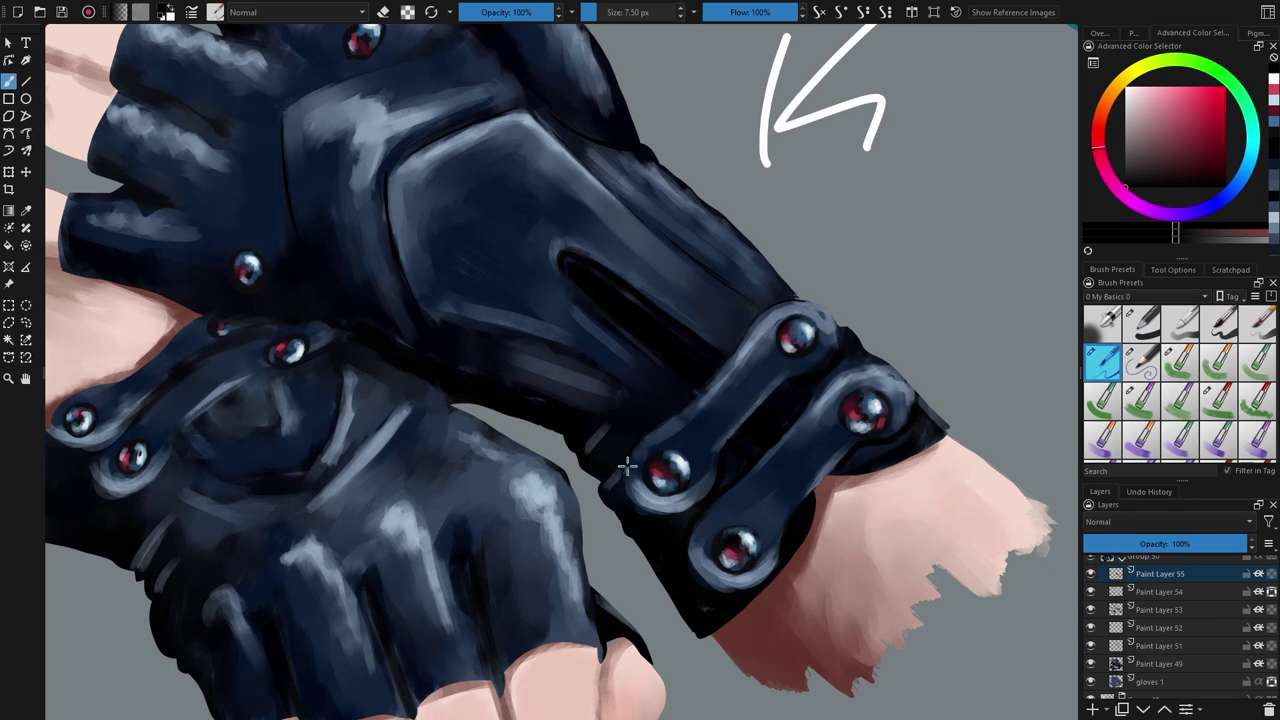
scroll(595, 598, down, 3)
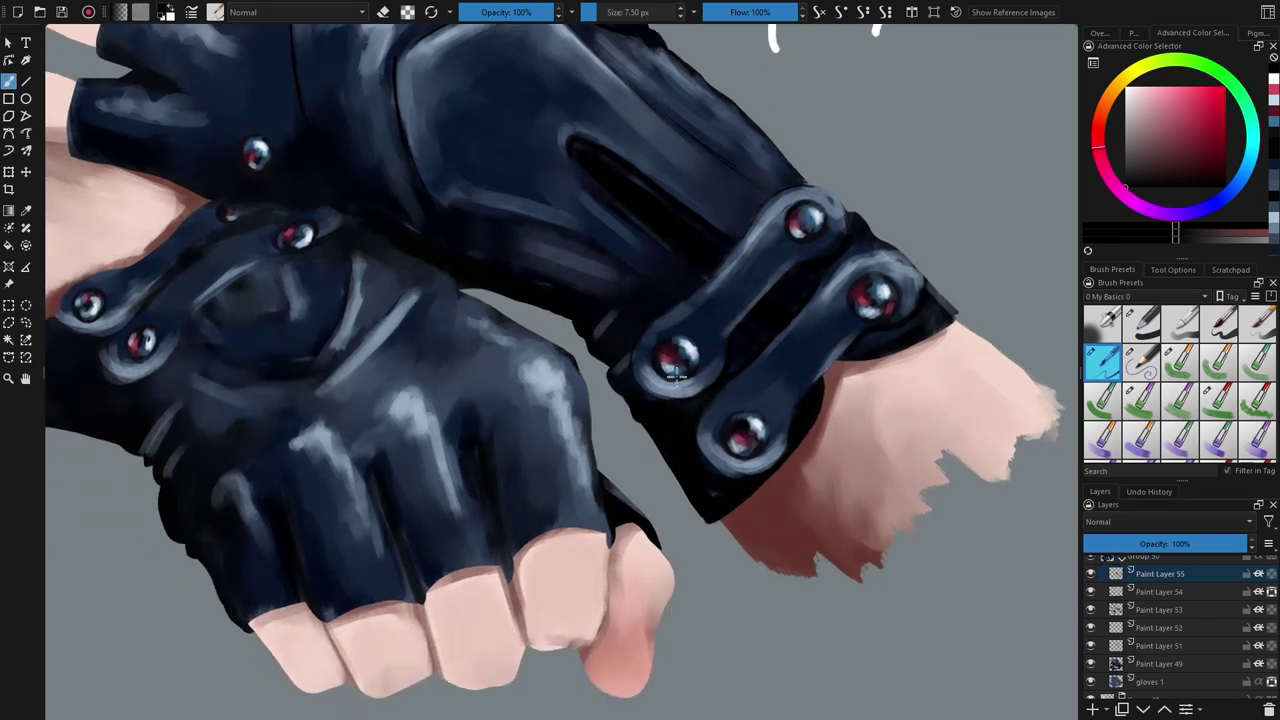
Step: Outline the fist glove's round panel and straps with fine black lines, and darken the slot inside the panel
drag(429, 396, 643, 477)
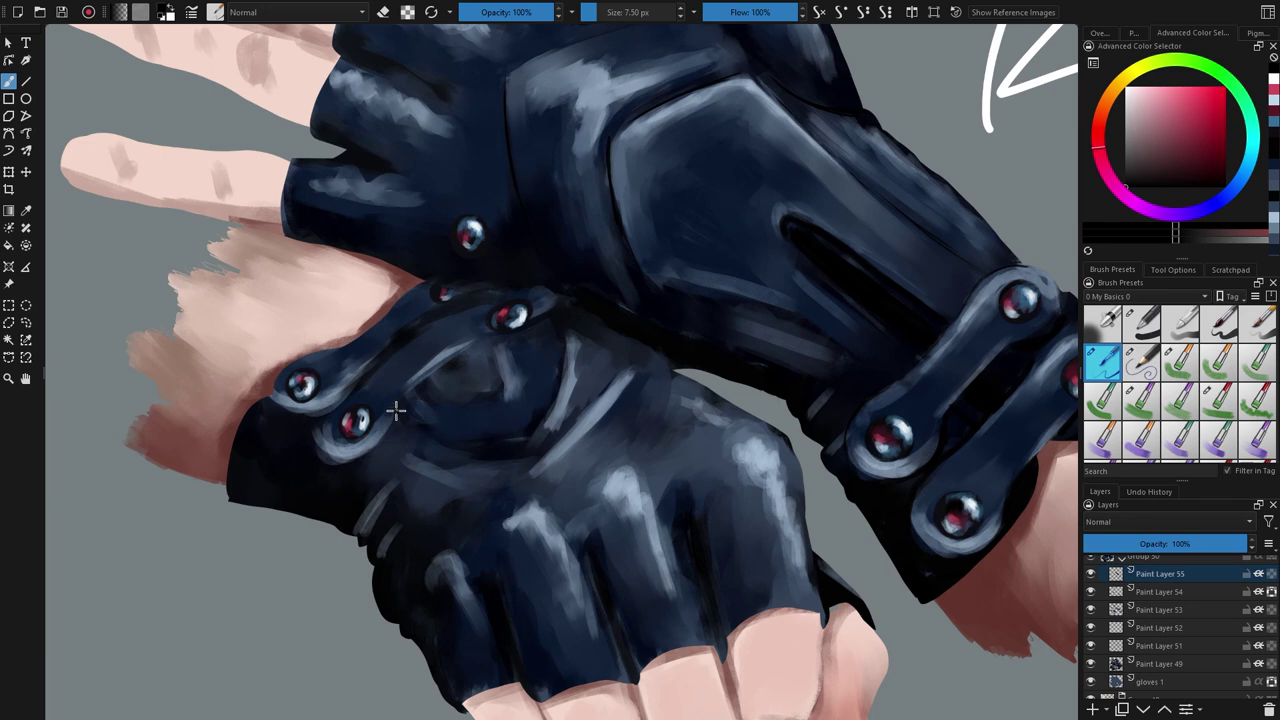
drag(440, 369, 493, 362)
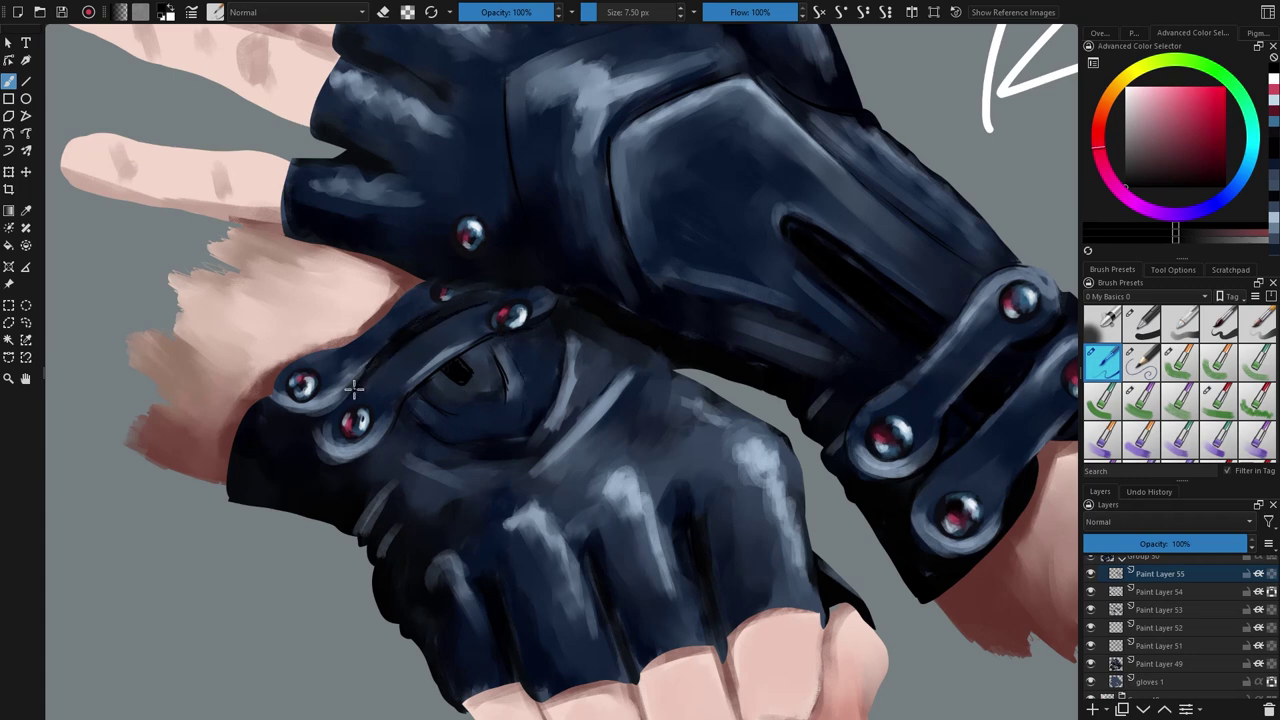
drag(265, 388, 286, 411)
drag(502, 86, 432, 199)
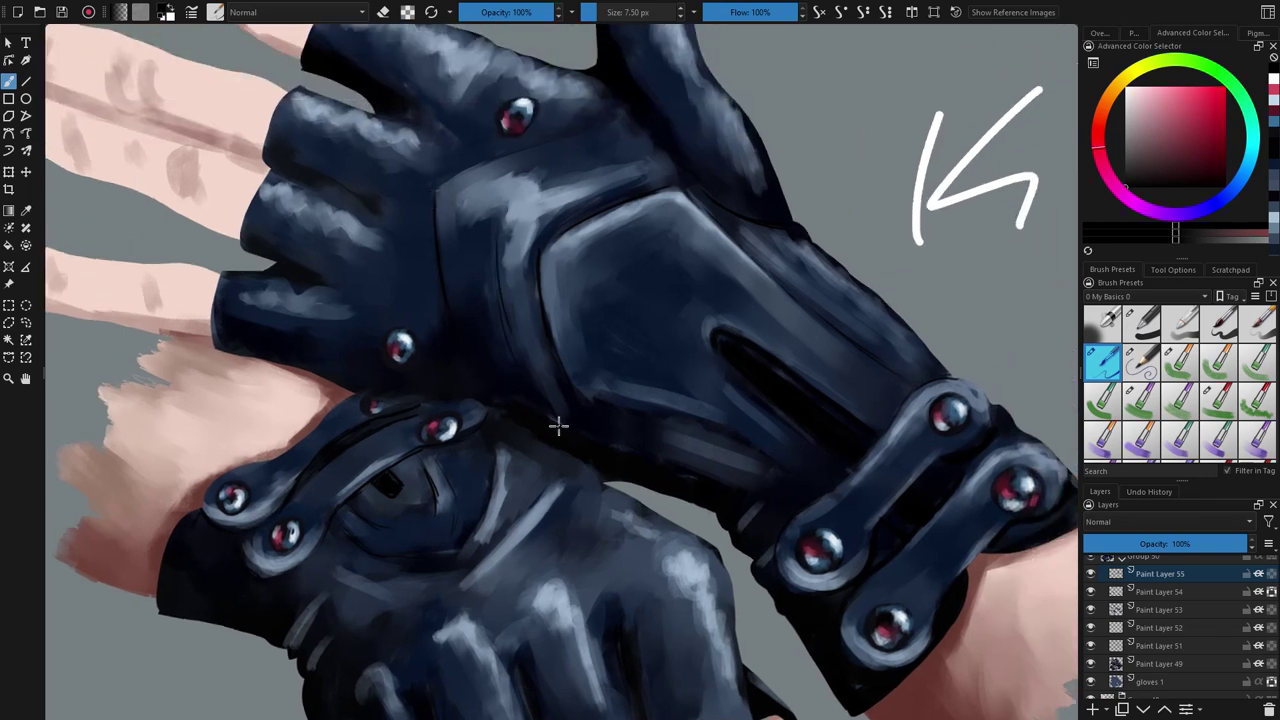
drag(560, 423, 580, 371)
drag(617, 315, 634, 284)
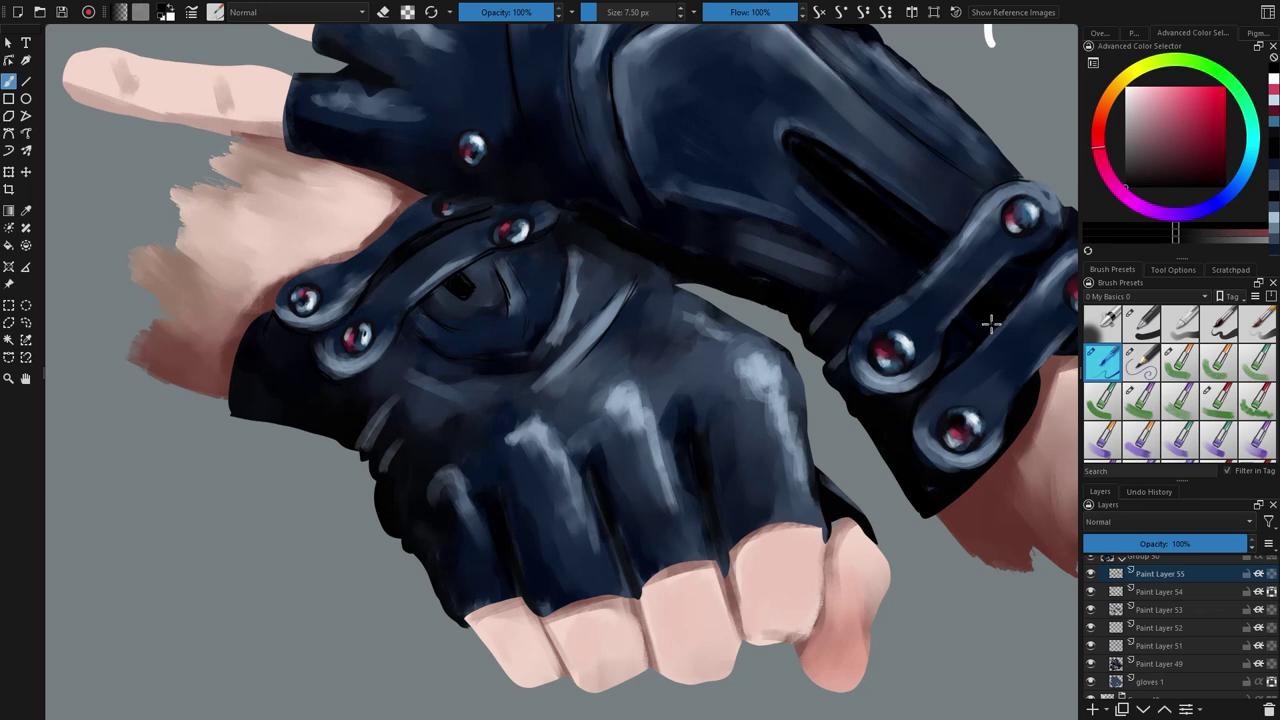
Step: On Paint Layer 54, show the sketch and paint two near-black rivet shapes on the back of the fist glove at about 15 px
click(1160, 591)
scroll(1160, 610, up, 2)
click(1091, 589)
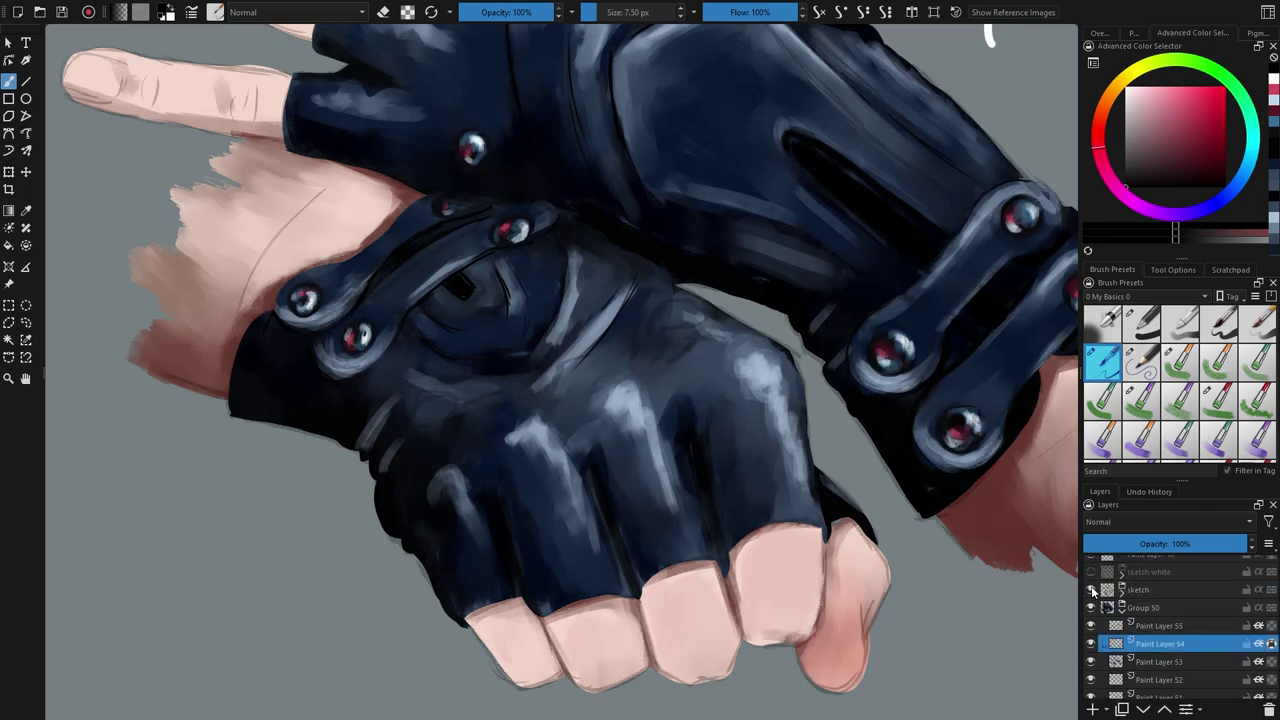
click(1209, 404)
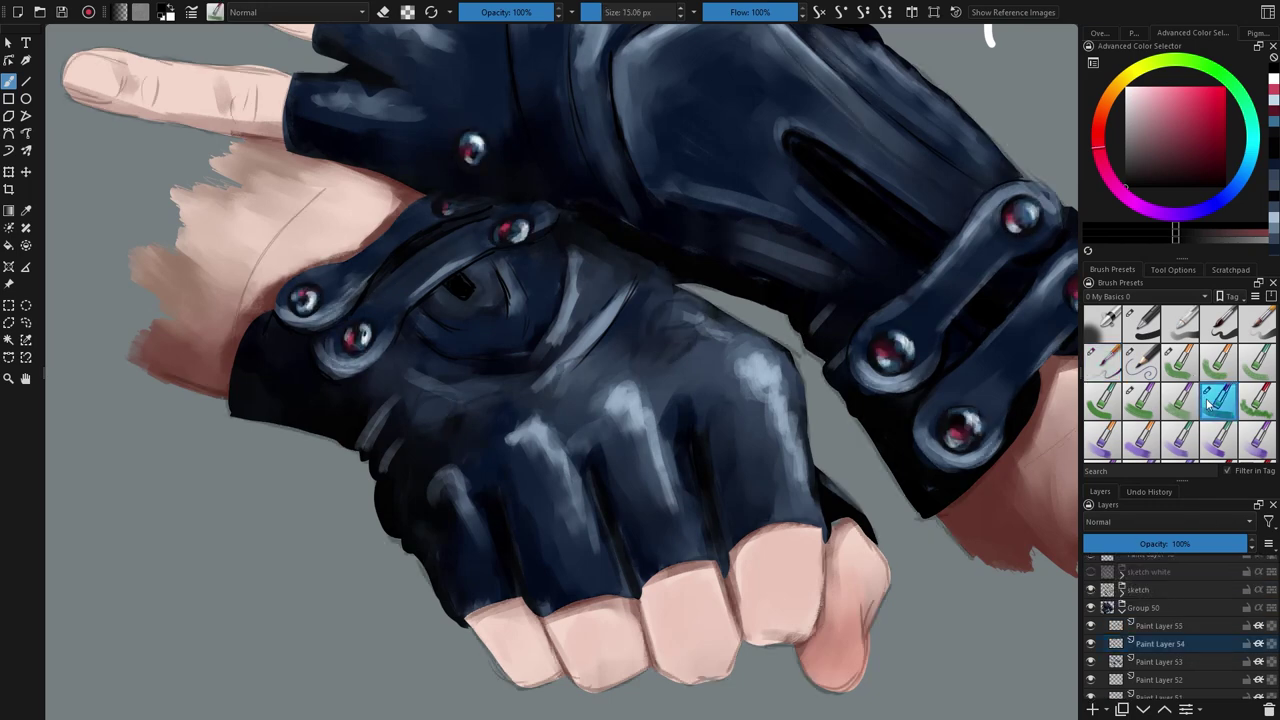
mouse_move(651, 330)
mouse_down()
mouse_move(668, 302)
mouse_move(701, 313)
mouse_move(664, 313)
mouse_move(686, 306)
mouse_up()
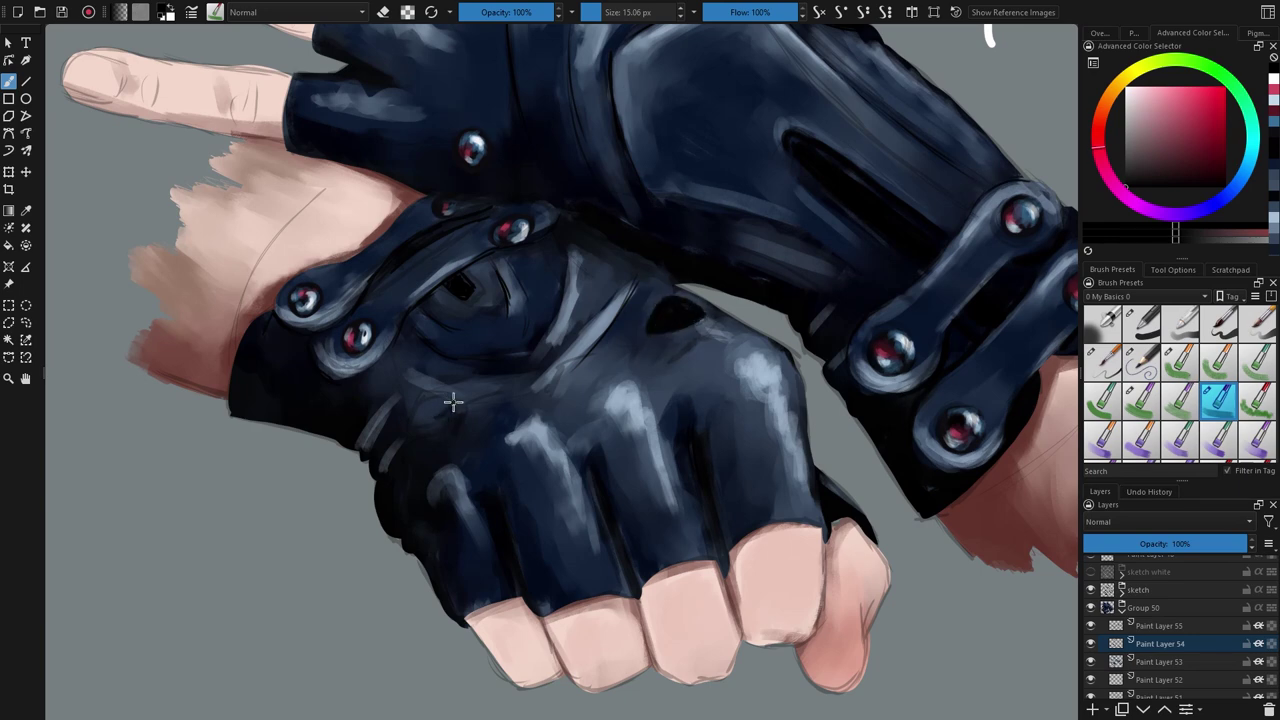
drag(429, 397, 422, 414)
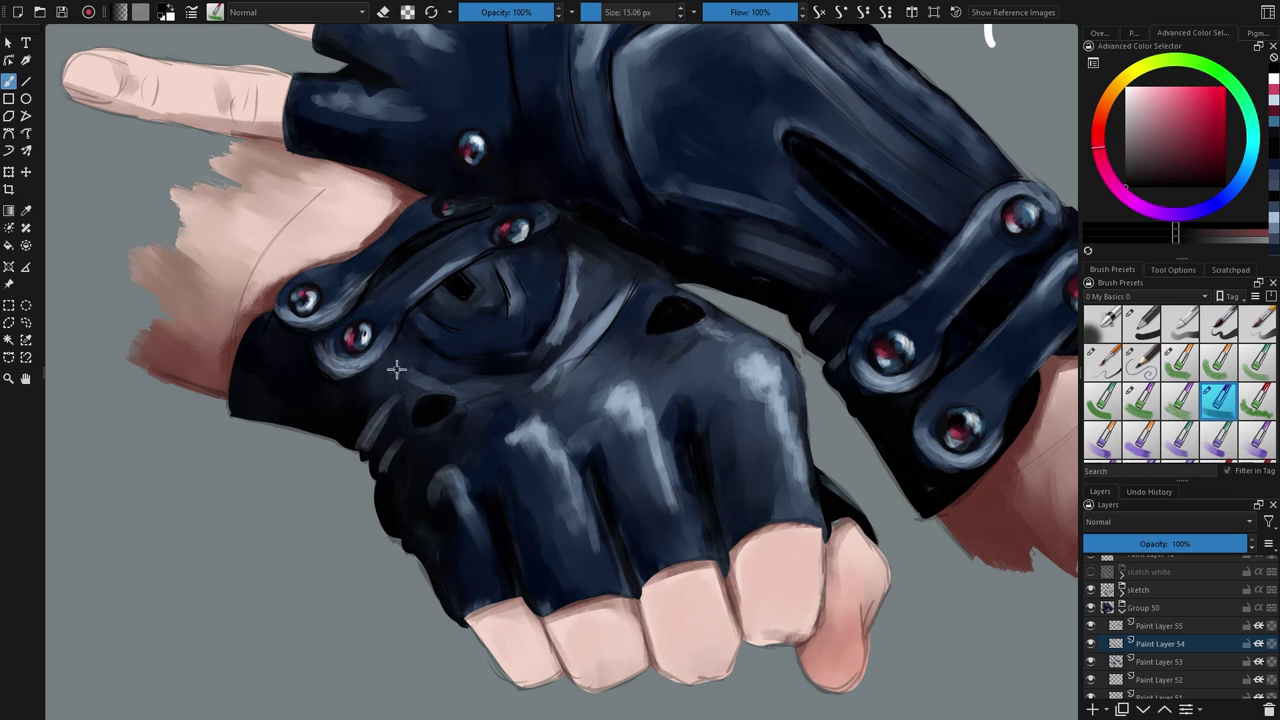
Step: Paint medium blue, dark red and light blue reflections on the two rivets on the back of the fist
click(1275, 121)
drag(440, 398, 430, 420)
mouse_move(685, 324)
mouse_down()
mouse_move(674, 303)
mouse_move(660, 314)
mouse_move(699, 305)
mouse_up()
click(1275, 123)
click(1275, 120)
drag(438, 402, 450, 400)
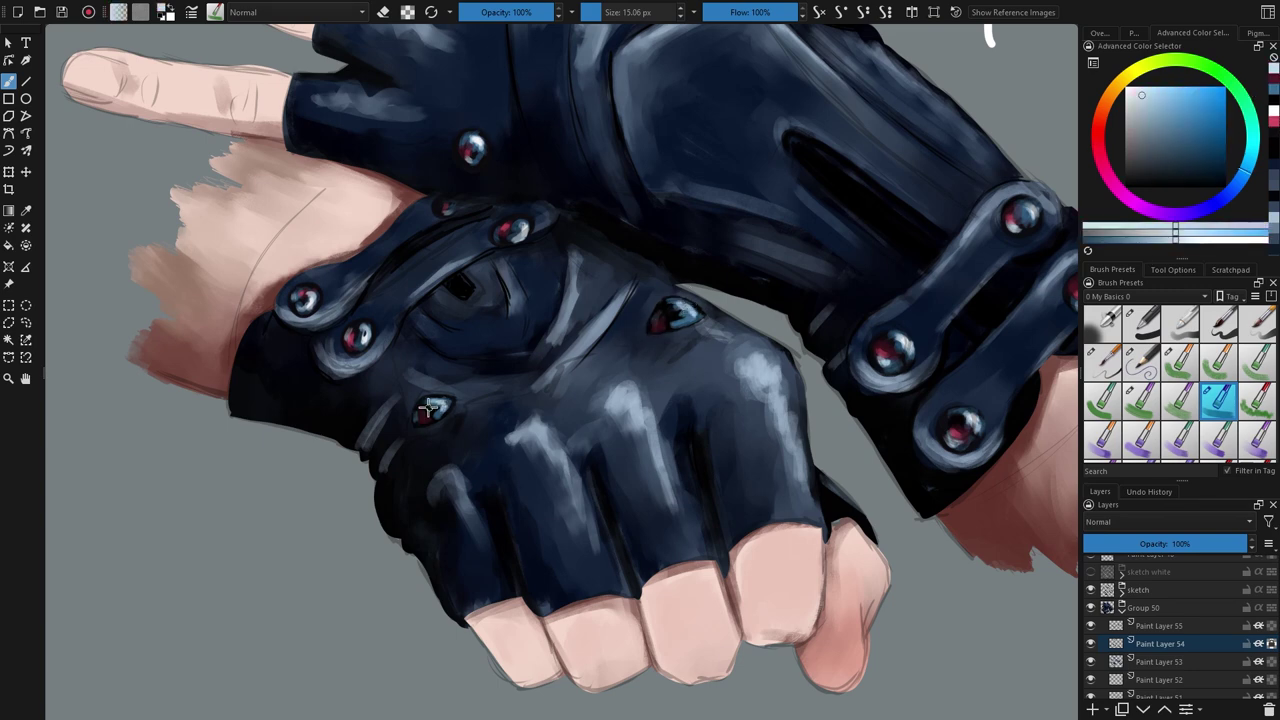
Step: Add white and pinkish-red highlights to the two rivets on the back of the fist, and hide the sketch layer
click(1275, 111)
drag(678, 303, 692, 309)
click(1275, 123)
drag(424, 410, 419, 418)
click(1091, 590)
scroll(769, 506, down, 4)
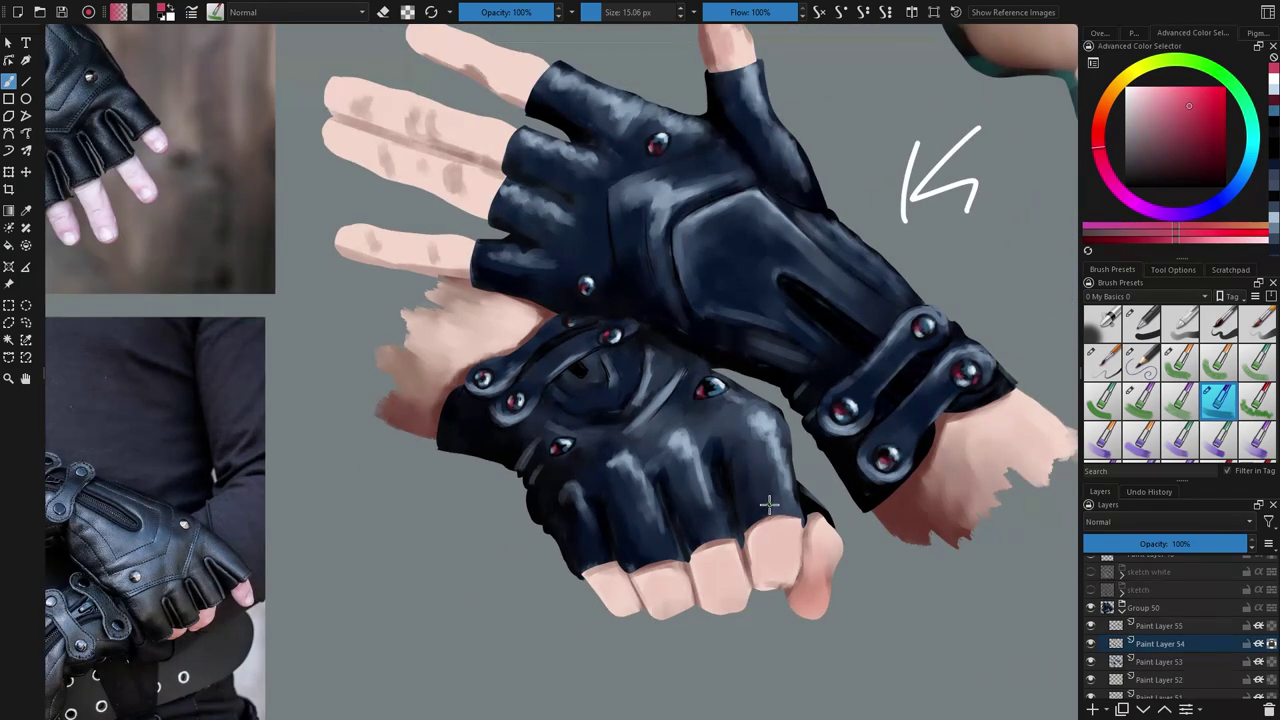
drag(550, 384, 444, 418)
Step: Add Paint Layer 56 in Addition mode and paint white highlights on the open-hand glove's thumb, finger sections and knuckle panel
click(1092, 709)
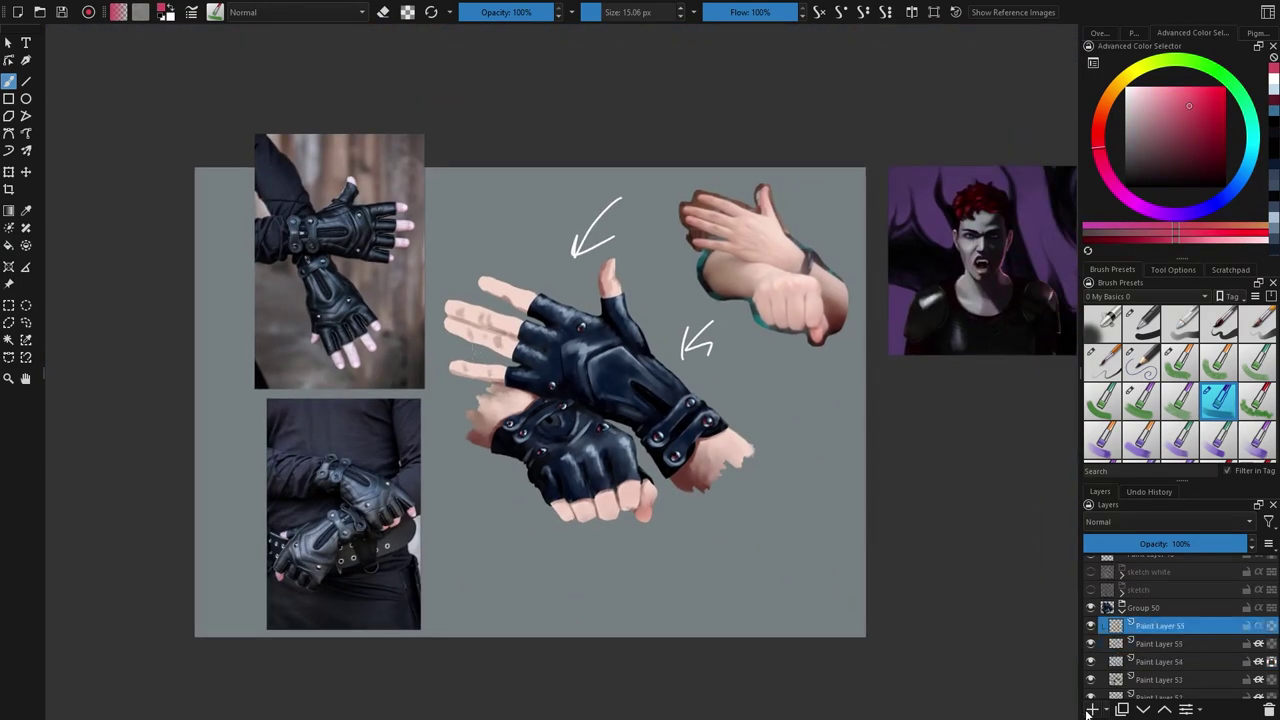
scroll(700, 420, up, 5)
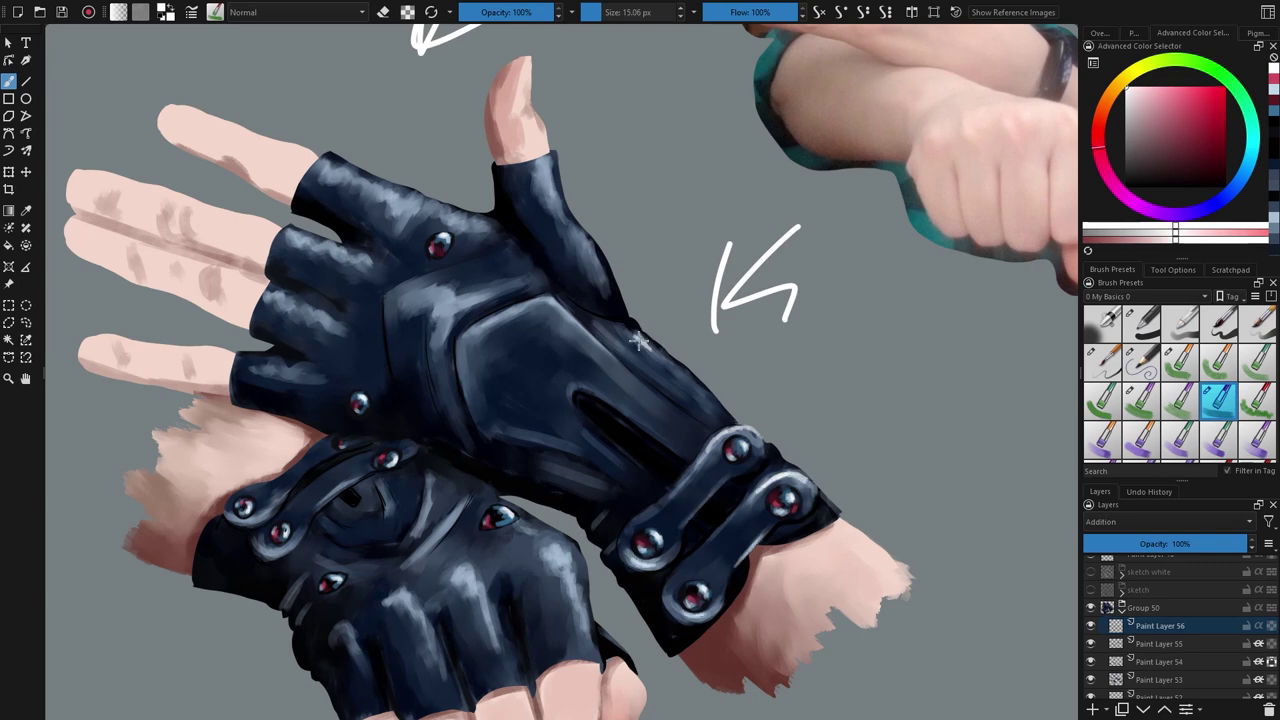
drag(540, 165, 594, 254)
drag(325, 162, 388, 195)
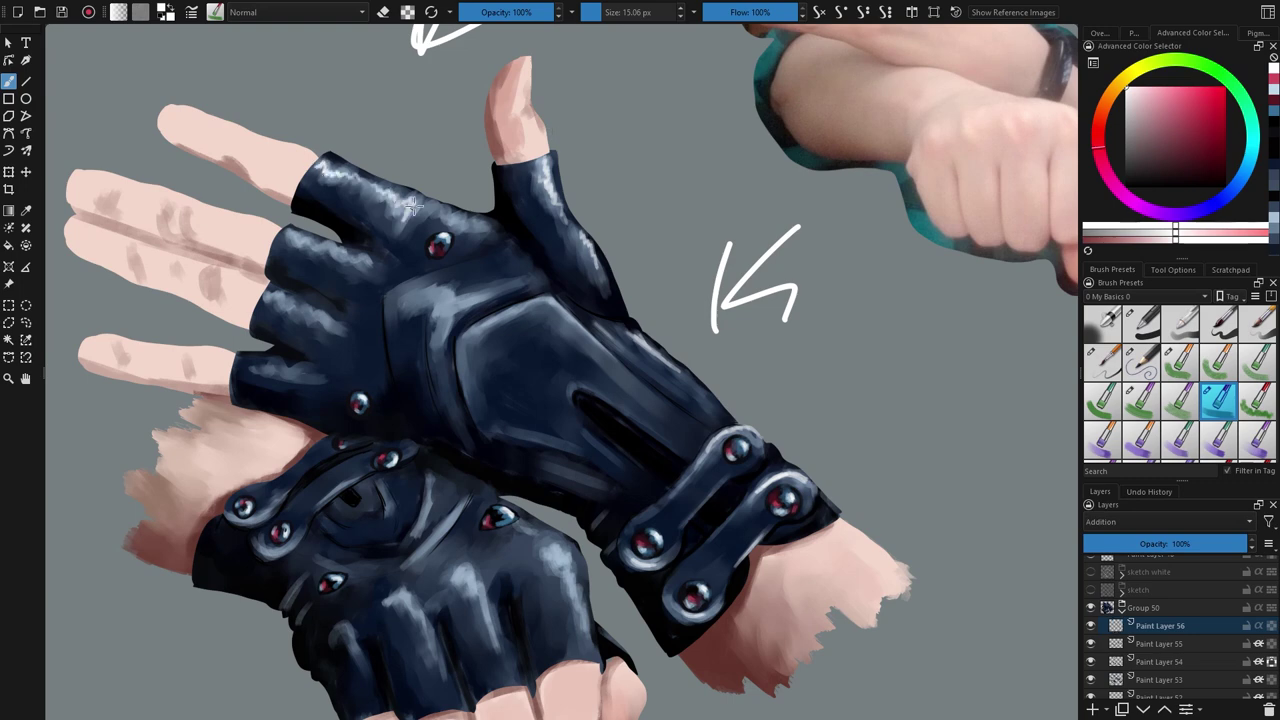
drag(461, 300, 435, 289)
mouse_move(291, 236)
mouse_down()
mouse_move(338, 250)
mouse_move(283, 304)
mouse_move(320, 312)
mouse_move(255, 357)
mouse_move(314, 378)
mouse_up()
Step: Paint bright white highlights over the fist glove's knuckles, finger sections and strap edges
drag(558, 546, 582, 630)
drag(470, 568, 485, 628)
mouse_move(412, 592)
mouse_down()
mouse_move(422, 626)
mouse_move(362, 655)
mouse_up()
mouse_move(424, 548)
mouse_down()
mouse_move(350, 488)
mouse_move(275, 545)
mouse_move(238, 514)
mouse_up()
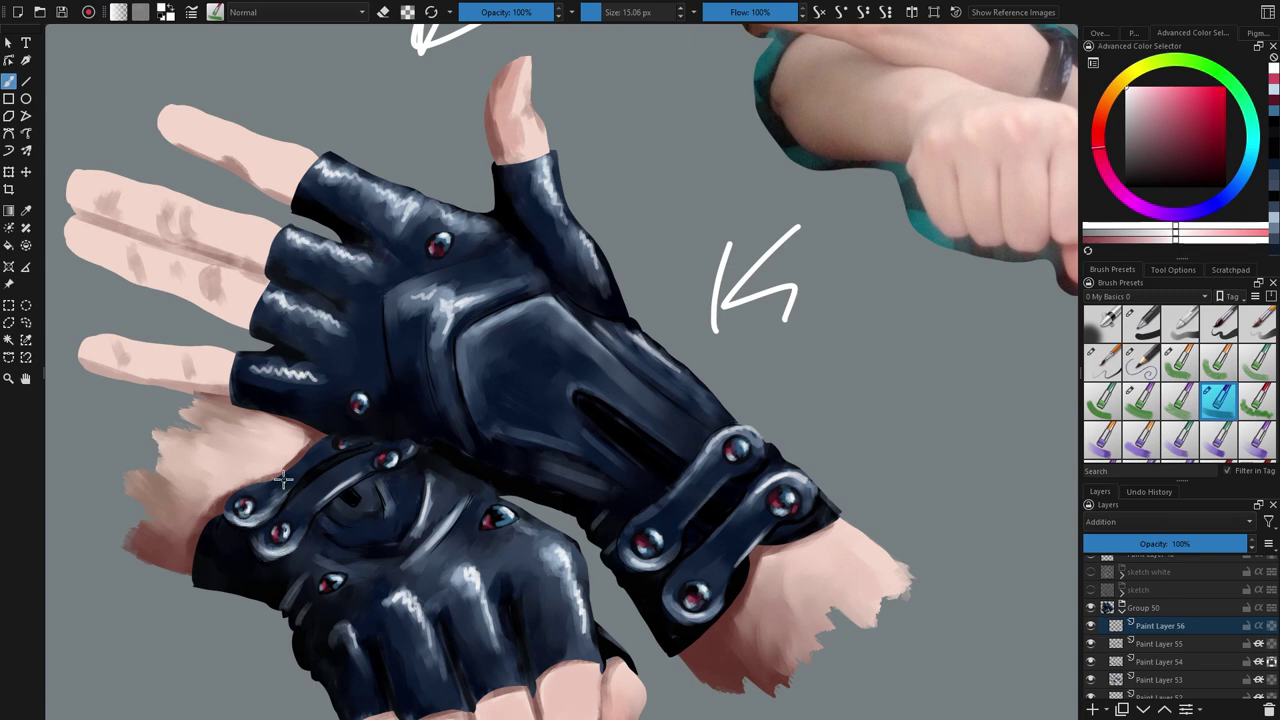
Step: Add white edge highlights along the open-hand glove's forearm panel and slot, and the fist glove's round panel and strap
mouse_move(584, 390)
mouse_down()
mouse_move(640, 424)
mouse_move(622, 466)
mouse_up()
mouse_move(498, 427)
mouse_down()
mouse_move(574, 454)
mouse_move(586, 476)
mouse_up()
drag(457, 357, 482, 422)
mouse_move(314, 556)
mouse_down()
mouse_move(354, 563)
mouse_move(370, 543)
mouse_up()
mouse_move(322, 478)
mouse_down()
mouse_move(287, 507)
mouse_move(350, 468)
mouse_move(326, 439)
mouse_up()
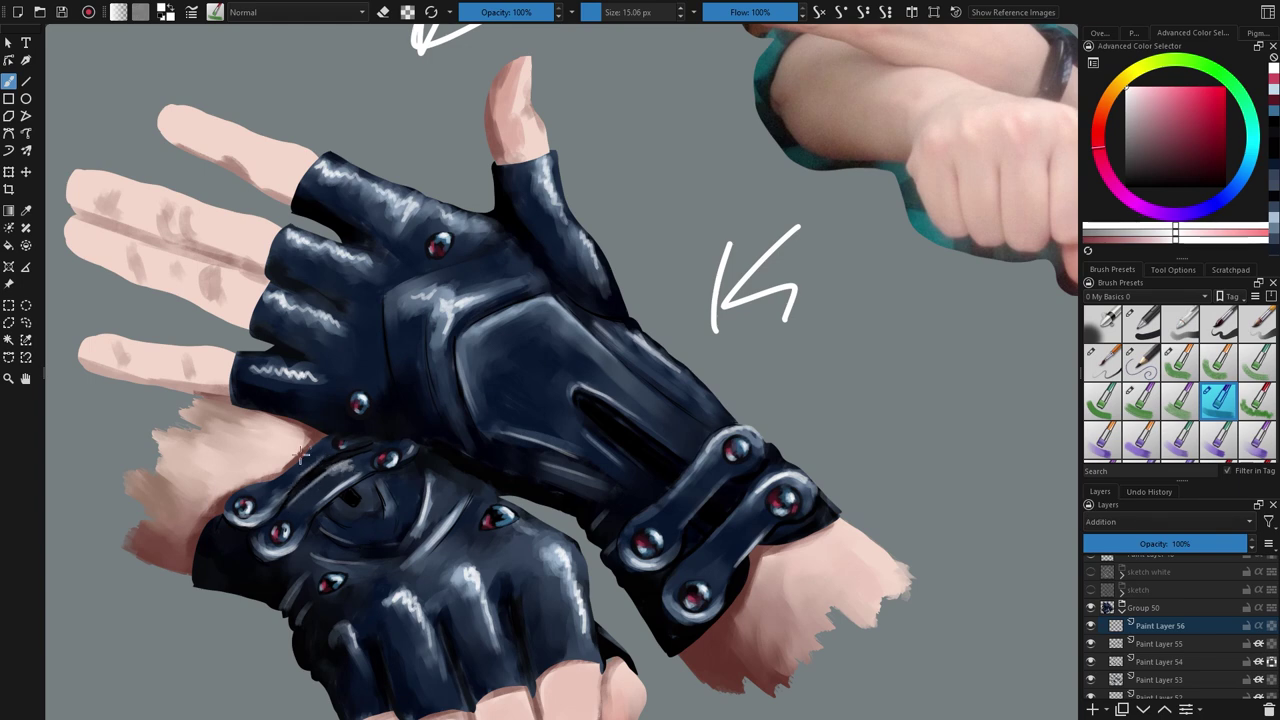
Step: Paint white highlights along the edges and upper ridge of the open-hand glove's knuckle panel
drag(386, 297, 411, 398)
drag(426, 340, 432, 398)
mouse_move(389, 291)
mouse_down()
mouse_move(458, 265)
mouse_move(518, 281)
mouse_up()
scroll(400, 535, down, 4)
scroll(443, 485, up, 4)
Step: On Paint Layer 55, brush soft blue-grey leather tones over the open-hand glove's knuckle panel and lower finger sections, sampling colors from the glove
click(1164, 644)
ctrl+click(482, 455)
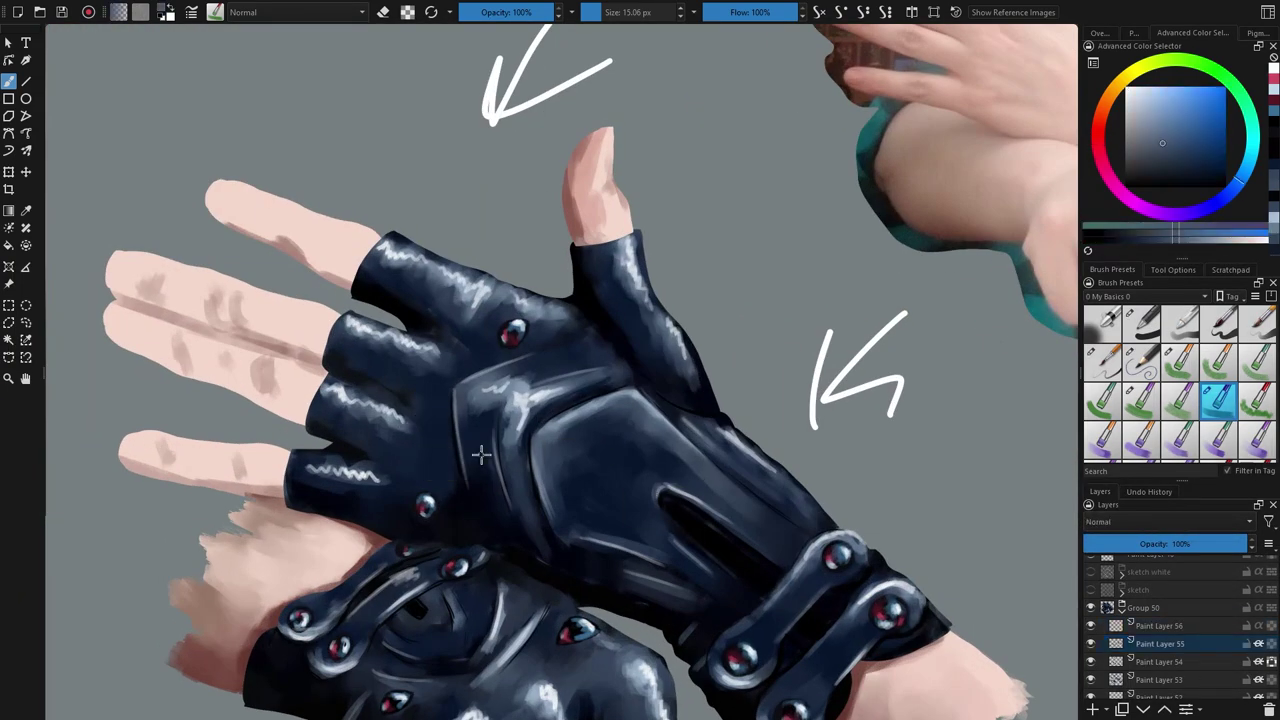
drag(422, 428, 434, 443)
drag(470, 368, 443, 394)
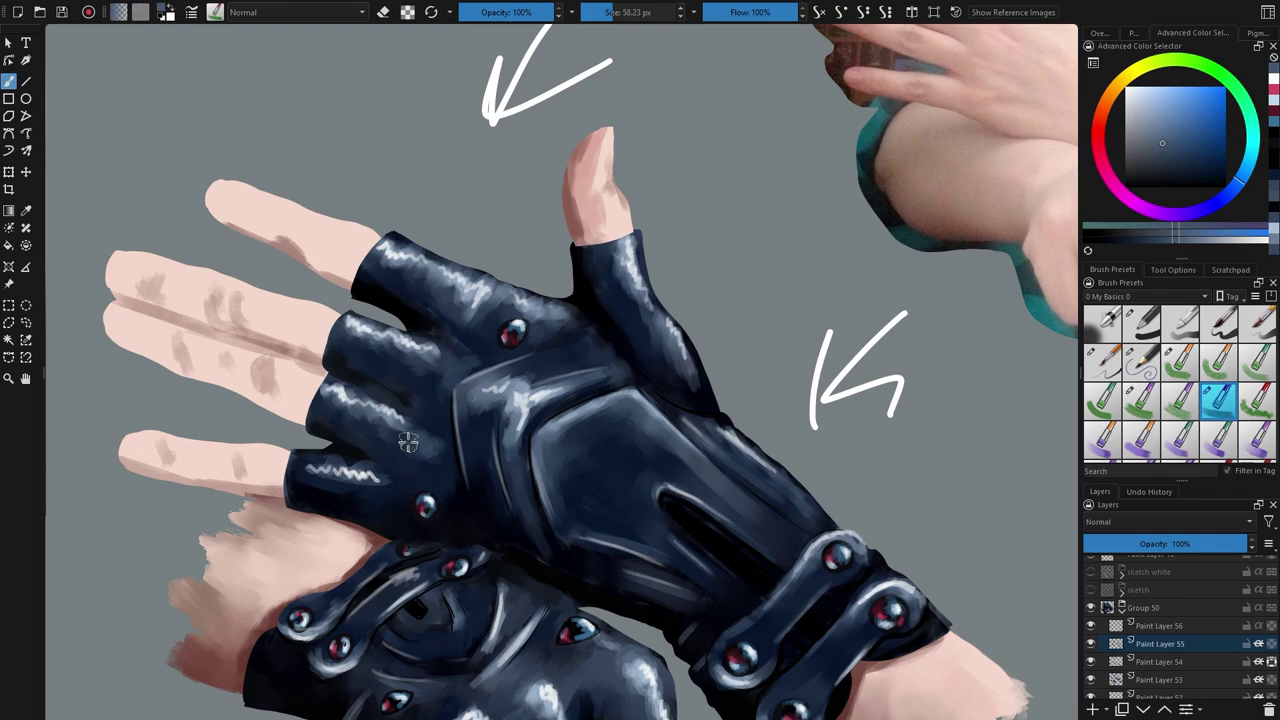
ctrl+click(427, 421)
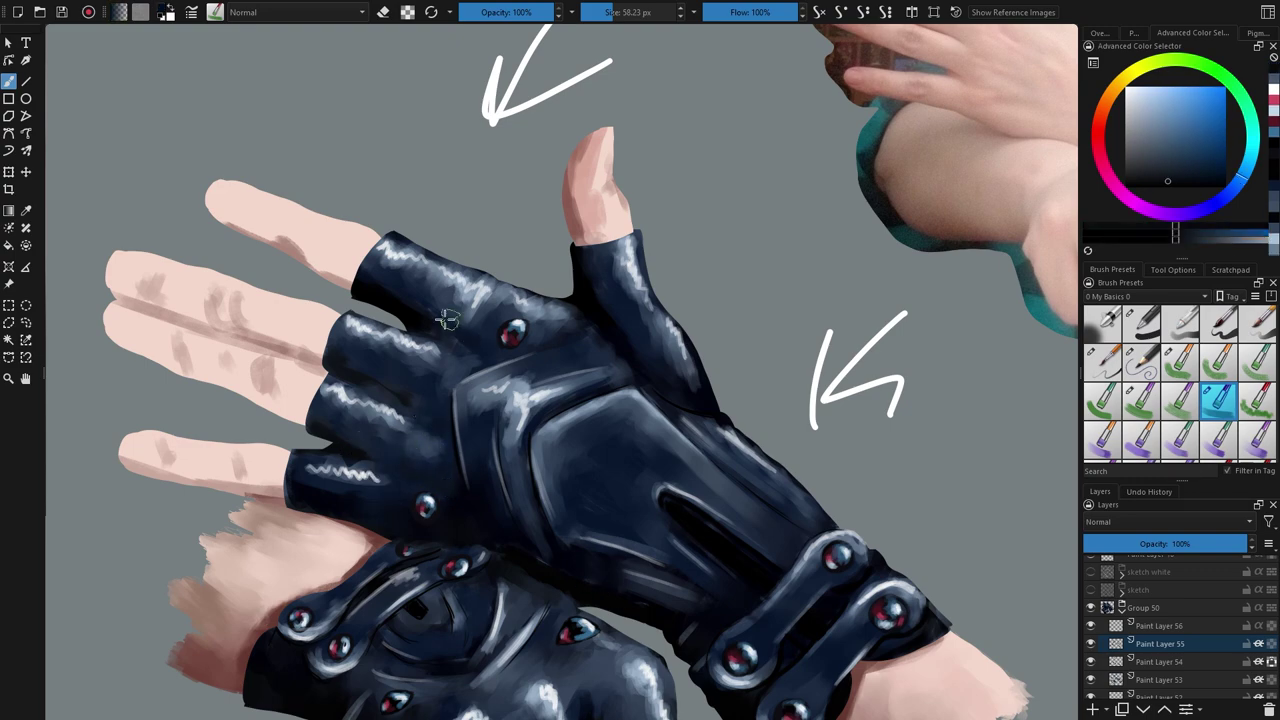
Step: Lower the opacity of the highlight layer, Paint Layer 56, to 62%
scroll(1190, 380, down, 3)
scroll(697, 398, down, 5)
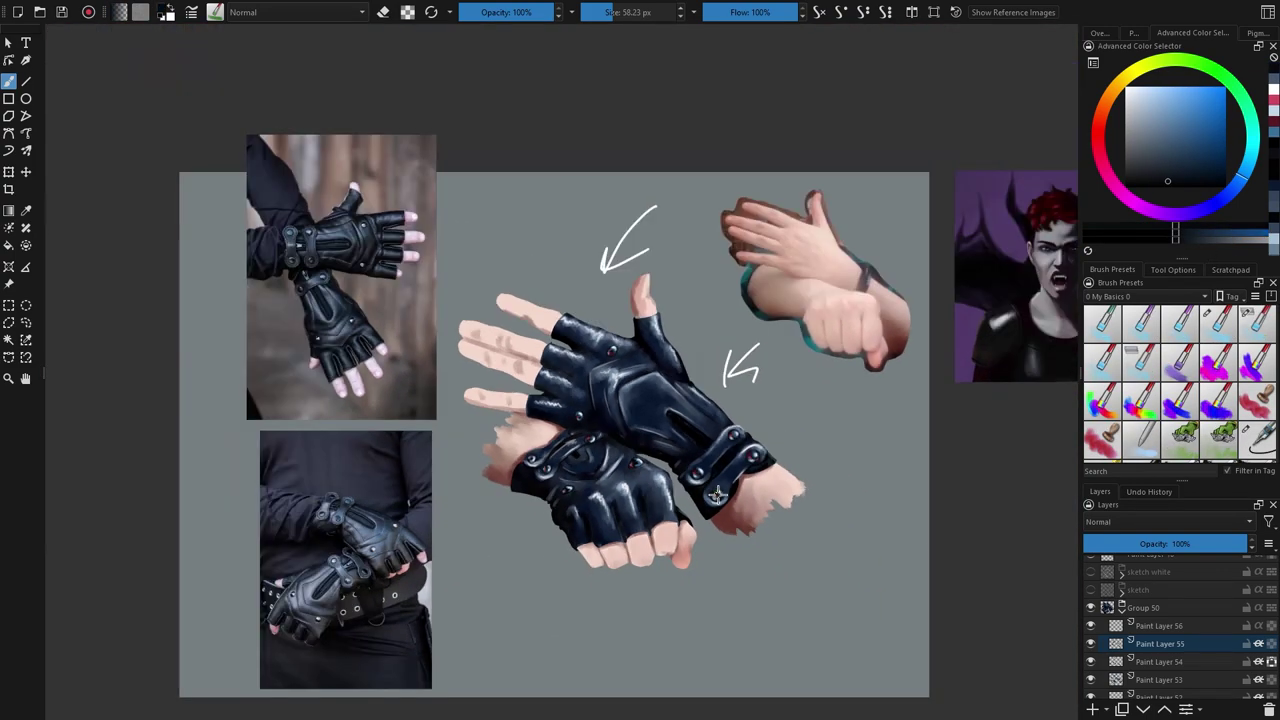
scroll(780, 505, up, 5)
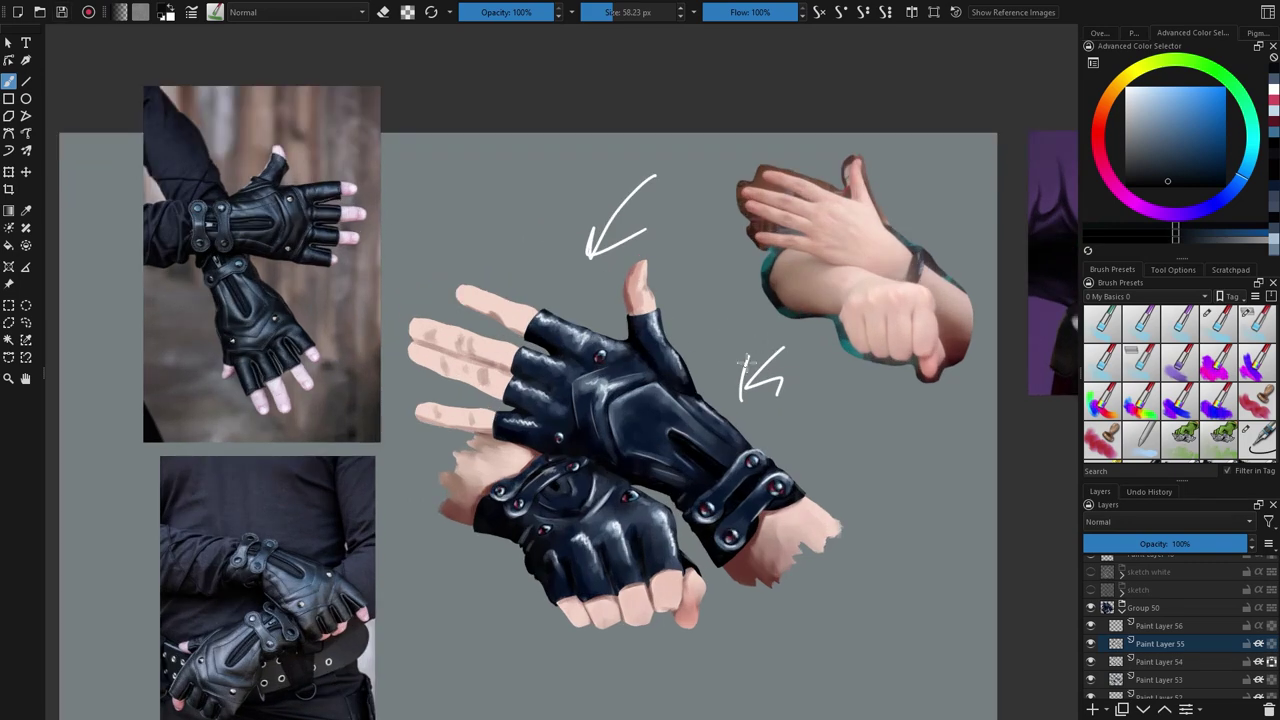
click(1190, 627)
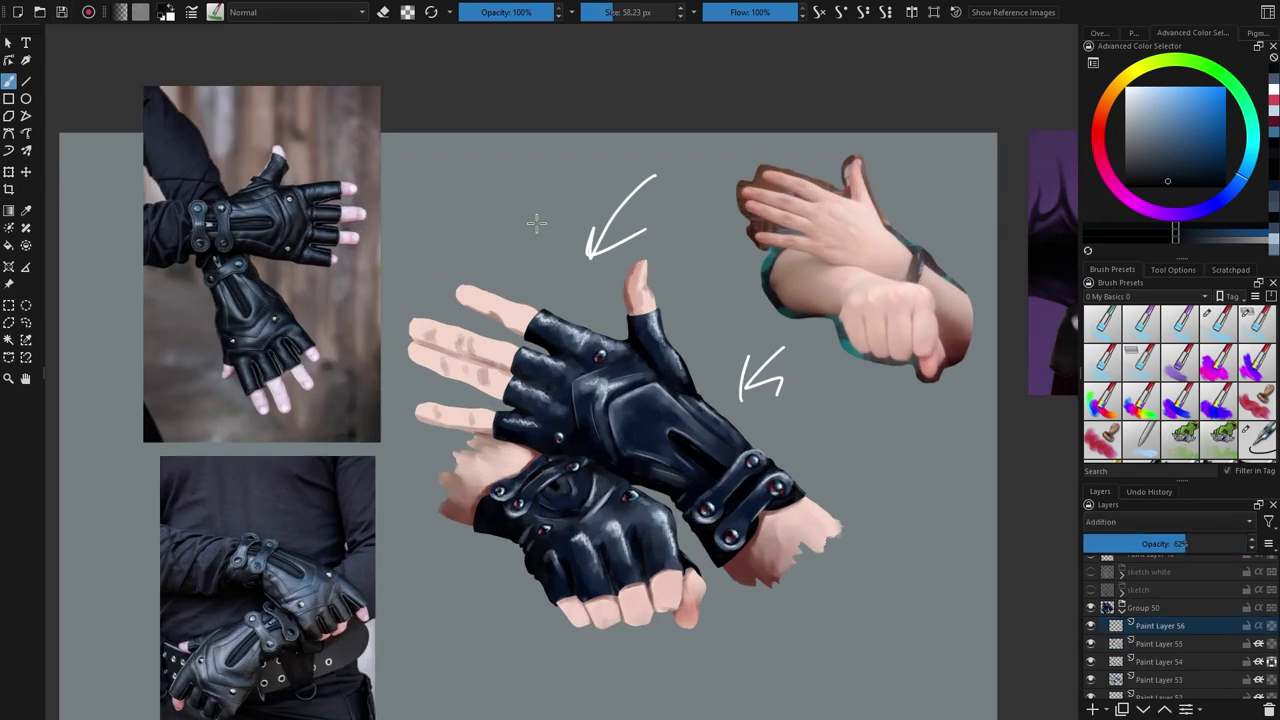
scroll(851, 429, up, 3)
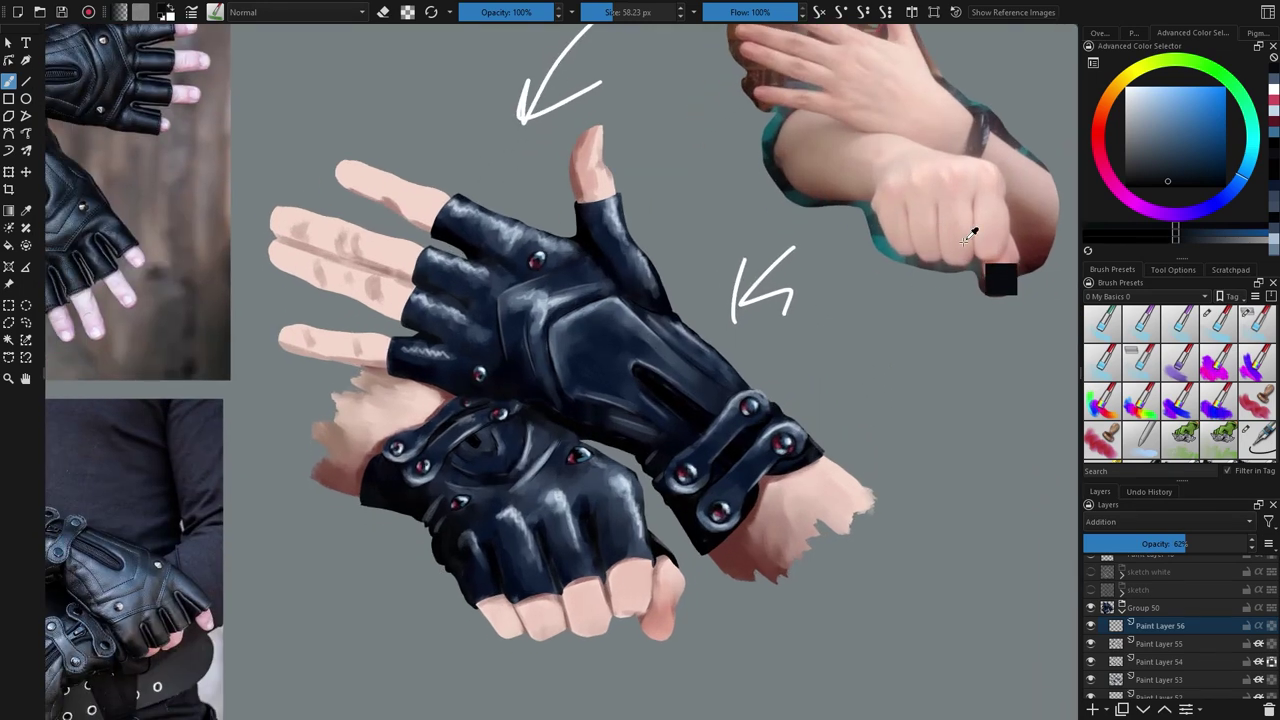
Step: On Paint Layer 47 in the skin group, shade the fist's fingers with skin tones sampled from the fist photo
ctrl+click(960, 253)
click(1121, 607)
click(1160, 643)
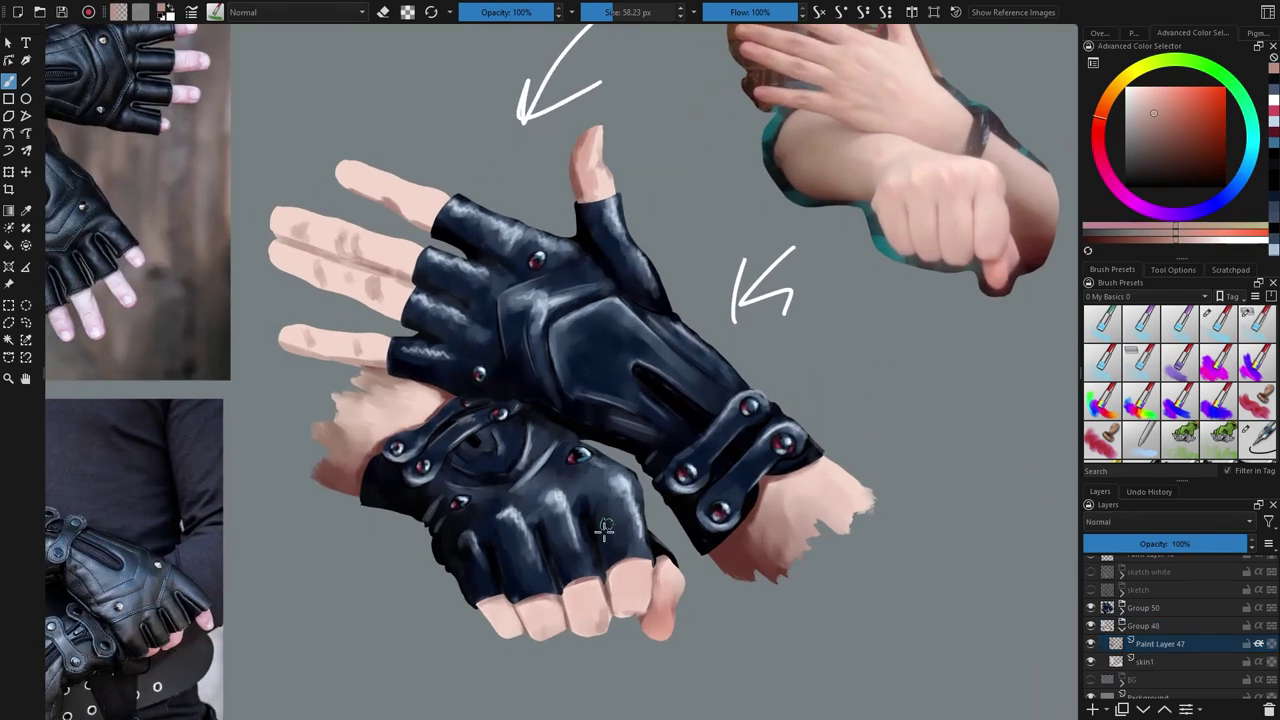
drag(515, 612, 516, 632)
ctrl+click(965, 211)
mouse_move(628, 590)
mouse_down()
mouse_move(632, 606)
mouse_move(638, 583)
mouse_up()
ctrl+click(966, 214)
Step: Paint mid-tone skin shadows along the open hand's little, ring, middle and index fingers using a tone from the photo
drag(603, 385, 699, 491)
ctrl+click(904, 237)
drag(388, 449, 478, 470)
mouse_move(384, 372)
mouse_down()
mouse_move(426, 402)
mouse_move(413, 379)
mouse_move(470, 392)
mouse_move(496, 422)
mouse_up()
mouse_move(505, 375)
mouse_down()
mouse_move(375, 340)
mouse_move(395, 333)
mouse_up()
drag(449, 290, 540, 330)
drag(490, 283, 546, 299)
Step: Refine the open hand's finger shading with sampled light and mid skin tones, then soften it with a blending brush
ctrl+click(908, 131)
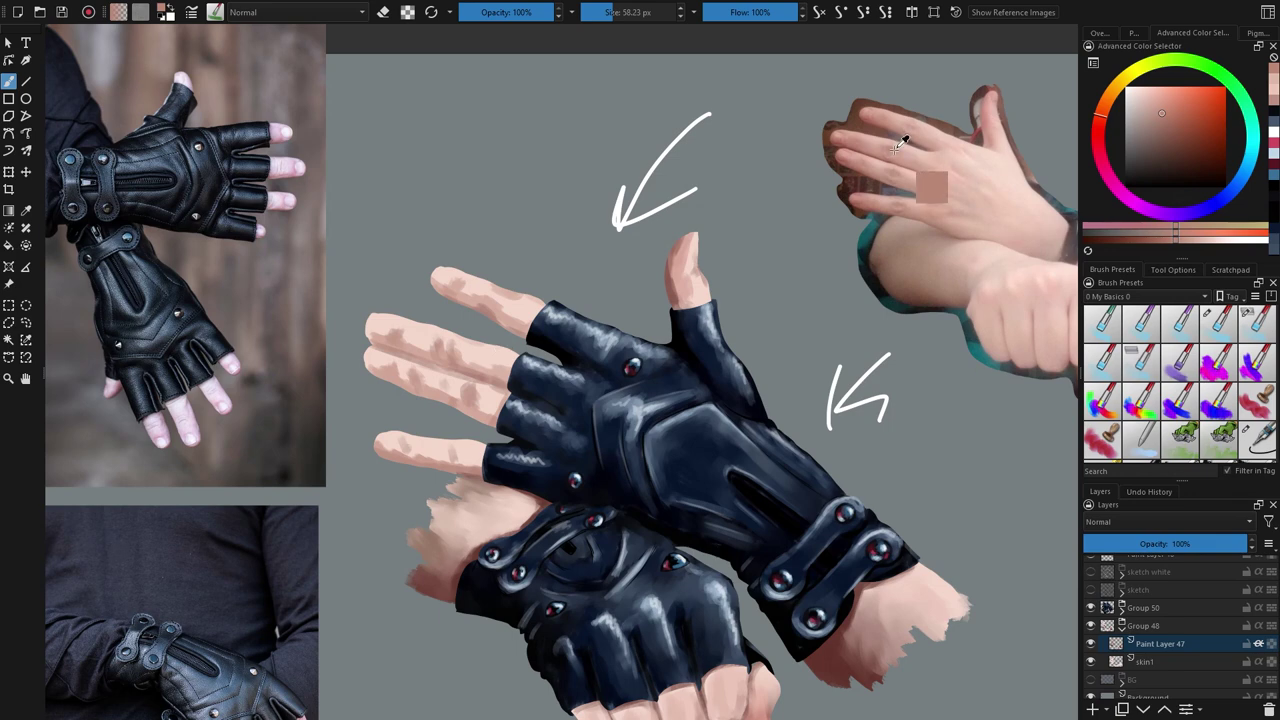
ctrl+click(500, 316)
ctrl+click(515, 315)
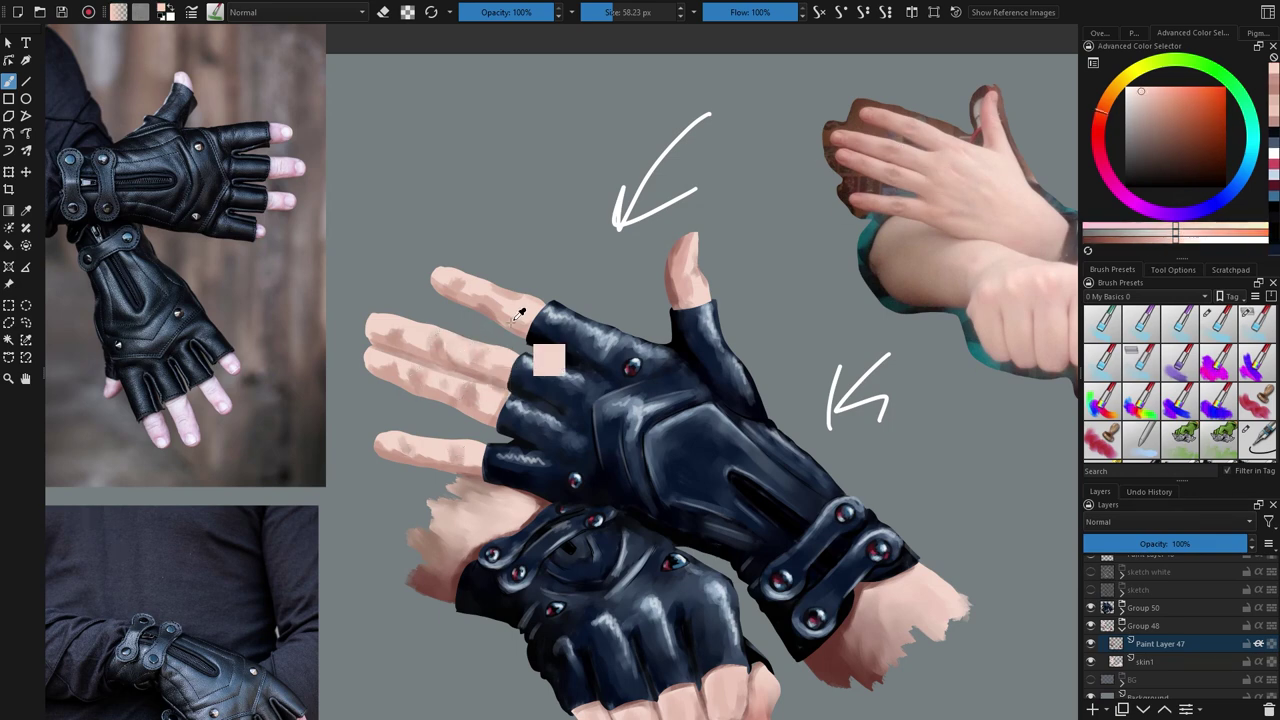
ctrl+click(510, 318)
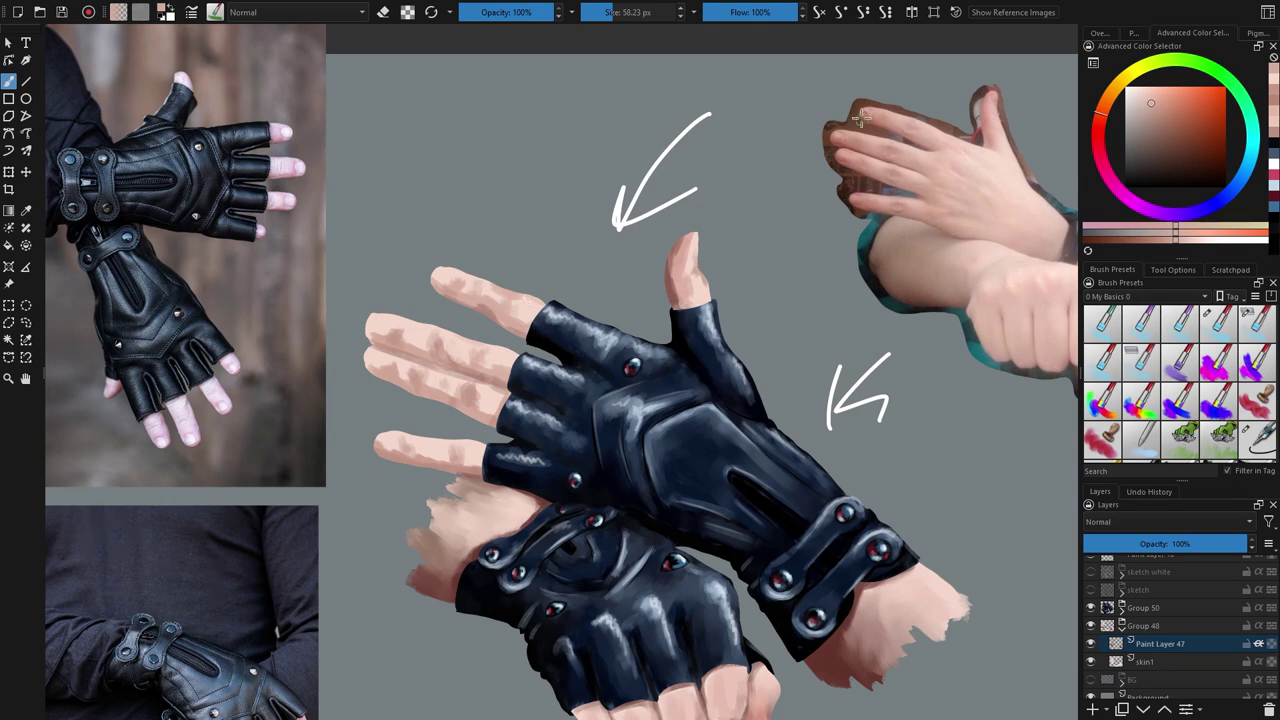
ctrl+click(951, 186)
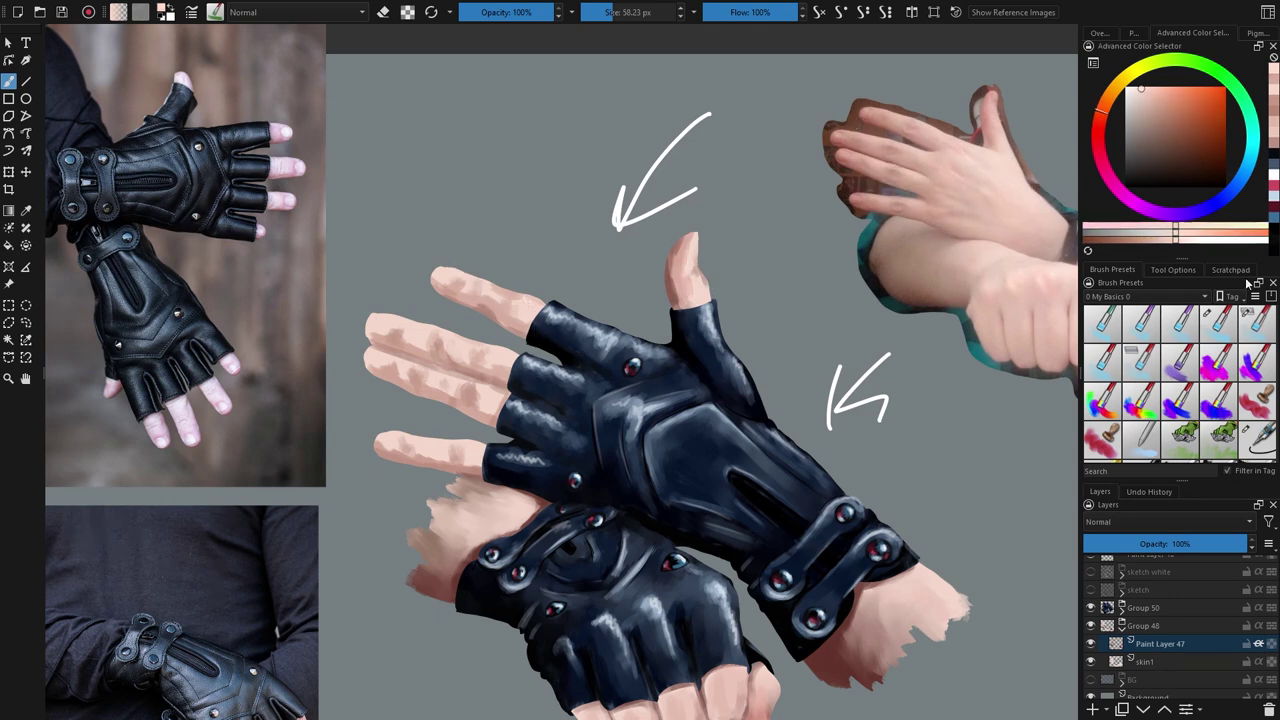
click(1219, 324)
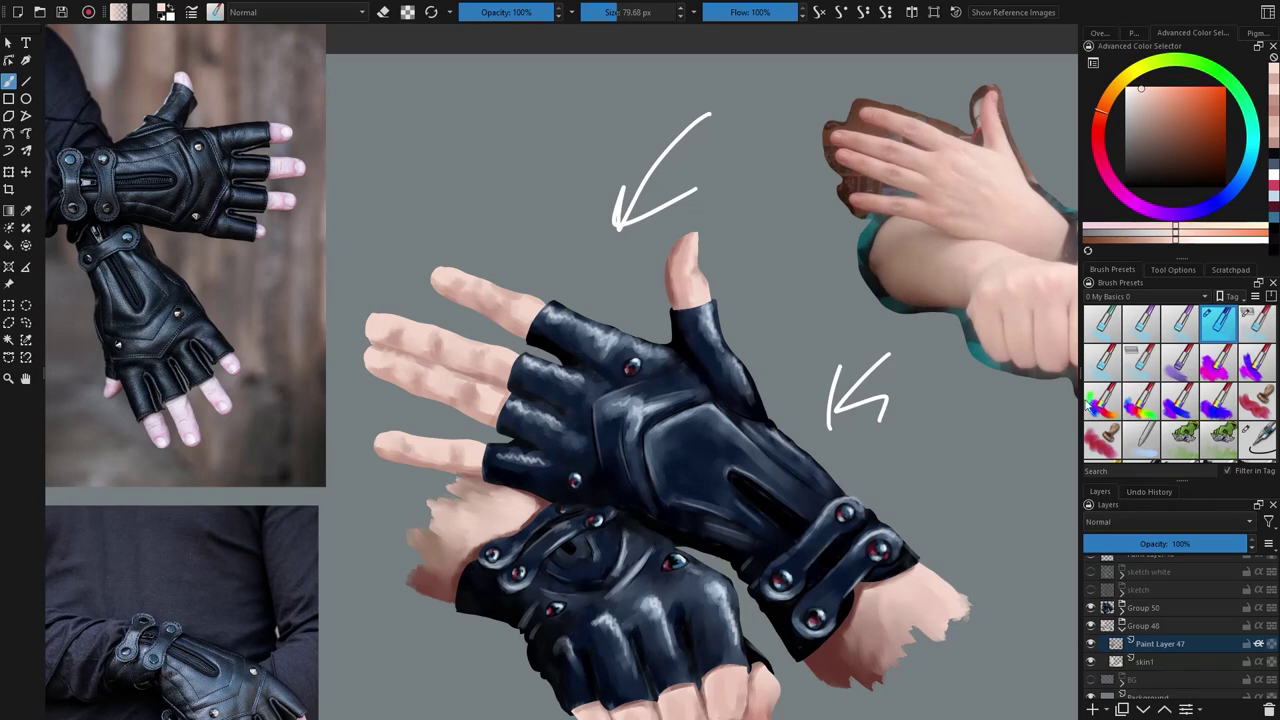
Step: Sample a reddish skin tone from the hand photo and paint the shadow edges of the open hand's fingernails
scroll(842, 160, up, 4)
ctrl+click(823, 160)
scroll(733, 287, down, 4)
scroll(230, 565, up, 2)
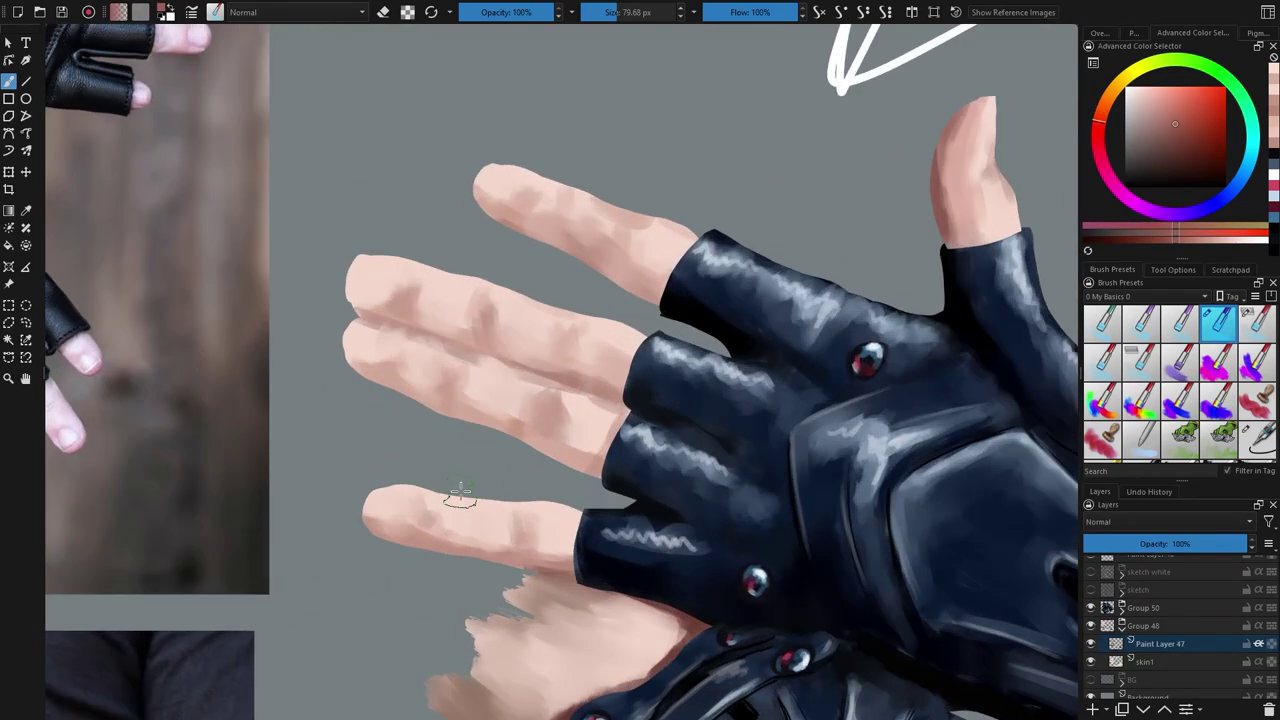
drag(366, 515, 378, 527)
scroll(1180, 390, down, 4)
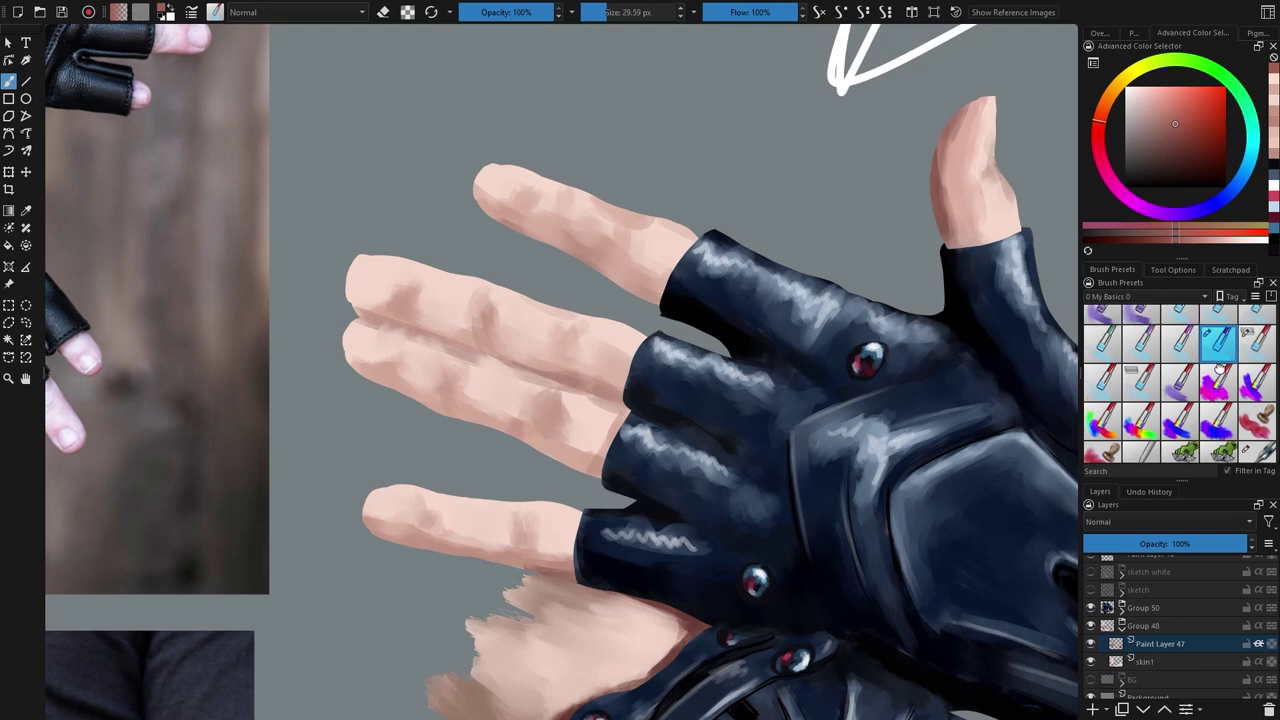
click(1141, 388)
click(1220, 395)
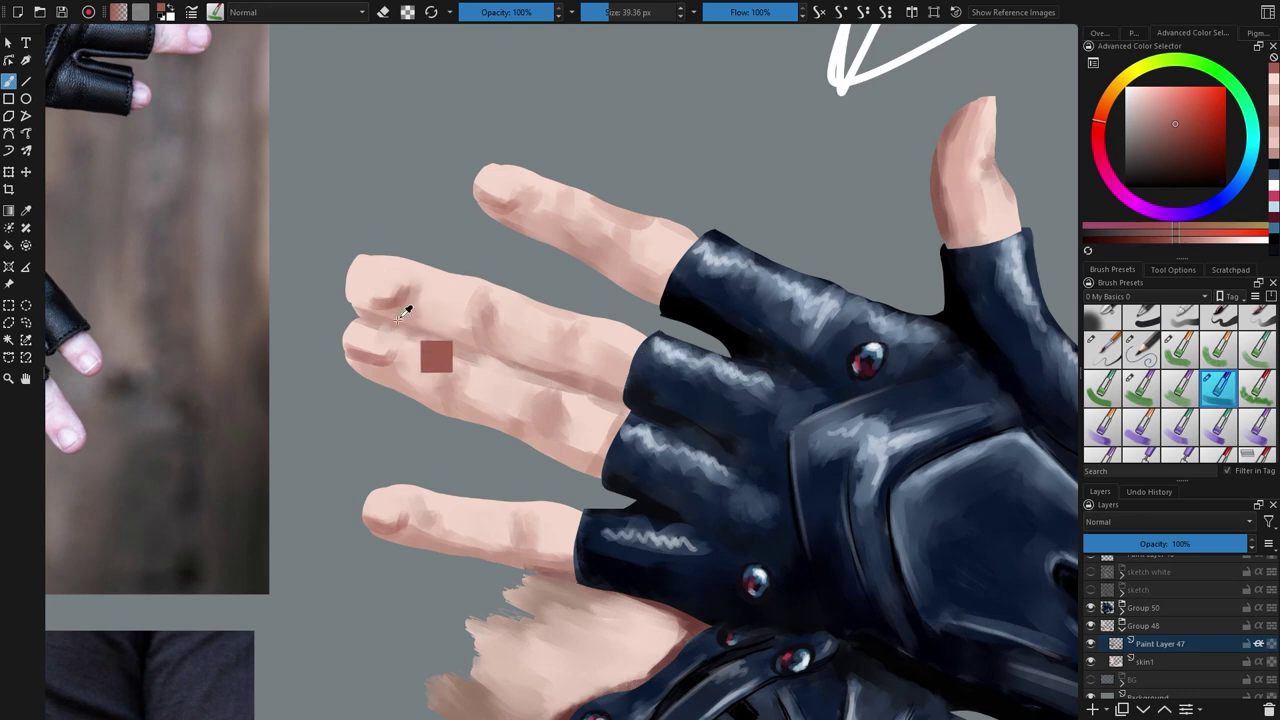
Step: Paint pale pink and near-white highlights on the nails and fingertips of the open hand
ctrl+click(428, 296)
ctrl+click(386, 334)
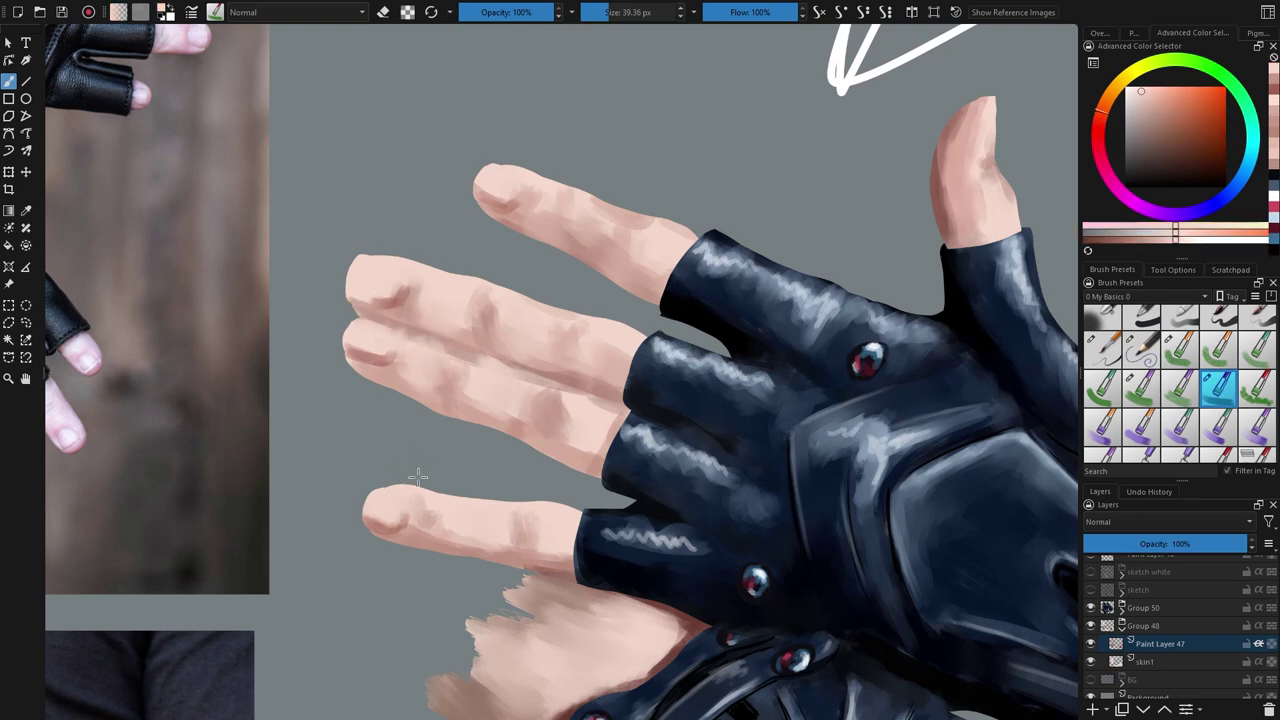
click(1108, 124)
drag(1139, 89, 1132, 88)
drag(351, 327, 384, 337)
drag(354, 256, 388, 269)
drag(496, 173, 516, 183)
drag(887, 282, 685, 398)
mouse_move(780, 243)
mouse_down()
mouse_move(791, 212)
mouse_move(791, 258)
mouse_move(790, 219)
mouse_up()
click(1127, 87)
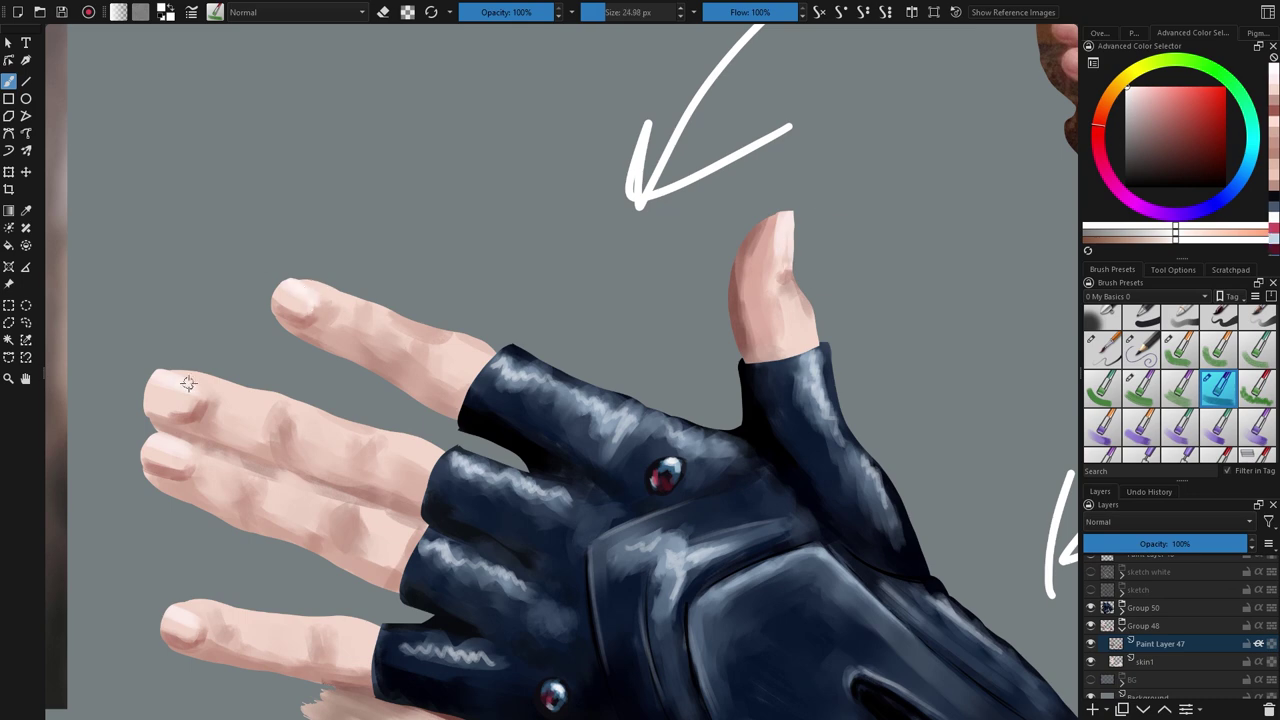
scroll(540, 379, down, 4)
drag(722, 581, 738, 462)
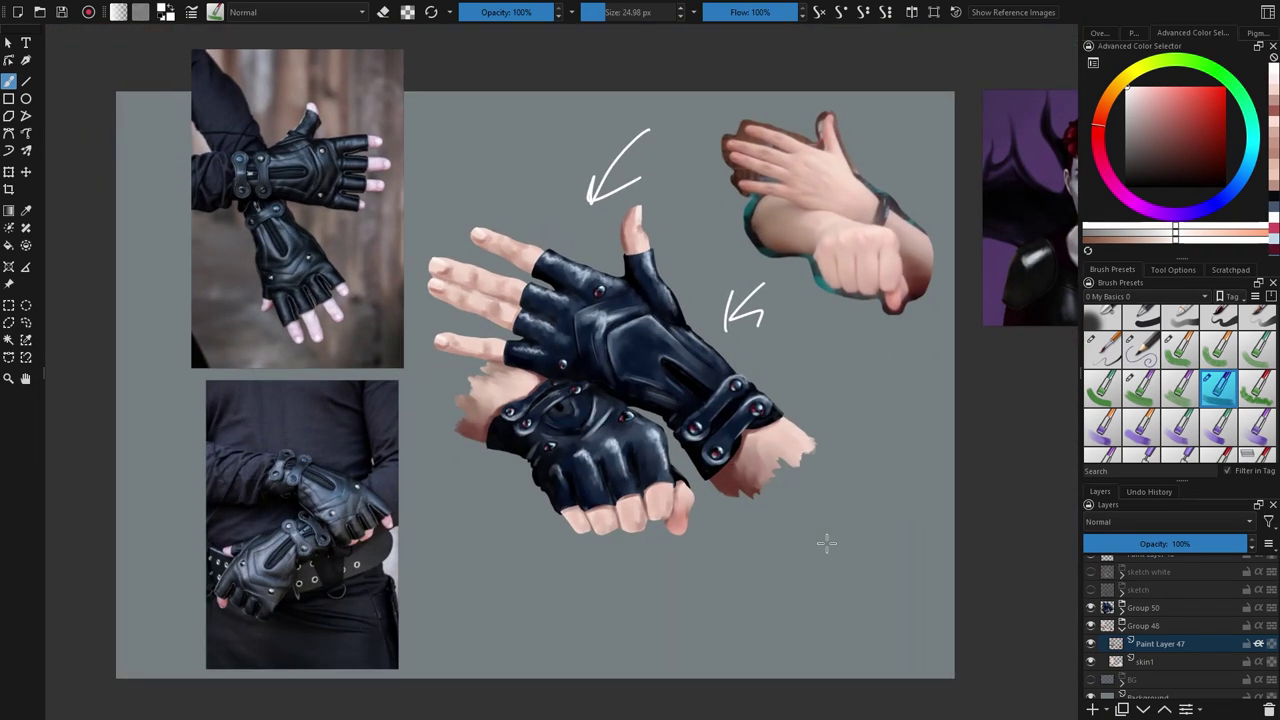
Step: Add Paint Layer 57 in Color mode at 22% opacity, with a sampled pink and the airbrush selected
scroll(610, 213, up, 1)
click(1093, 709)
click(1166, 521)
click(1121, 363)
ctrl+click(955, 315)
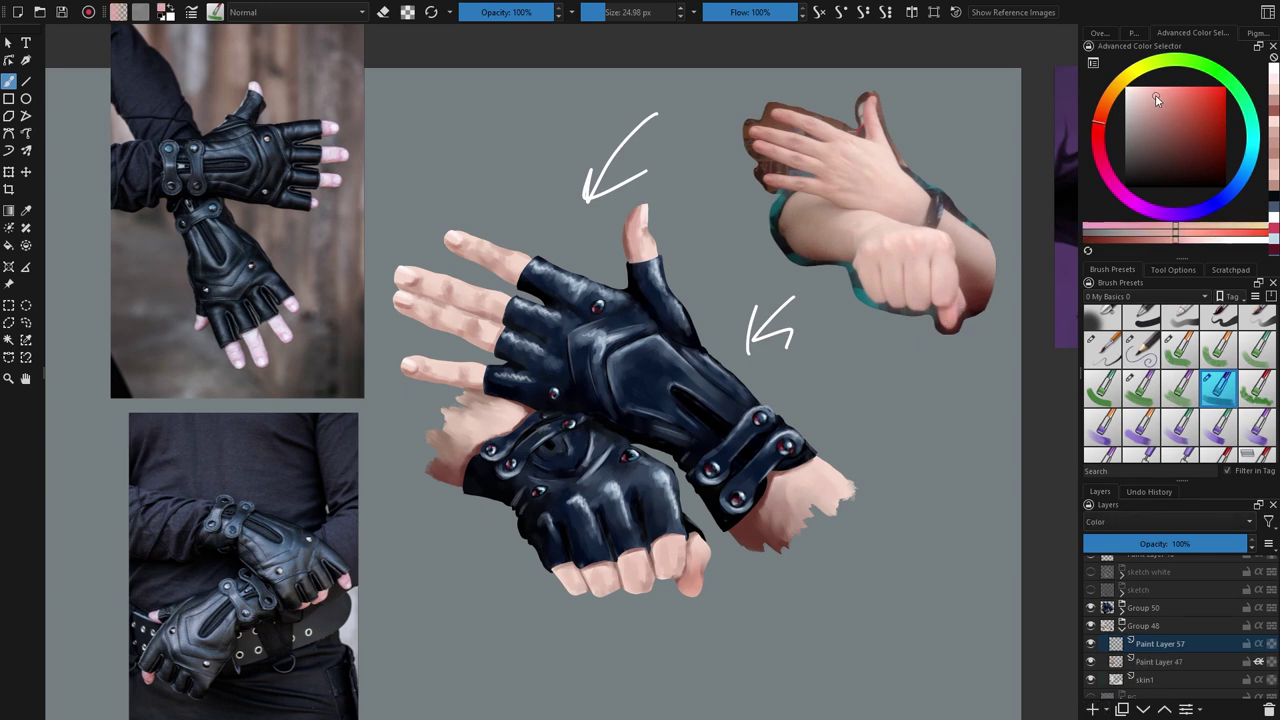
click(1094, 335)
drag(1178, 551, 1120, 544)
Step: Airbrush pink over the open hand's thumb and fingers, clip the layer with inherited alpha, and switch it to Multiply with slightly higher opacity
shift+drag(856, 485, 783, 485)
drag(616, 212, 625, 249)
mouse_move(465, 250)
mouse_down()
mouse_move(381, 361)
mouse_move(422, 319)
mouse_up()
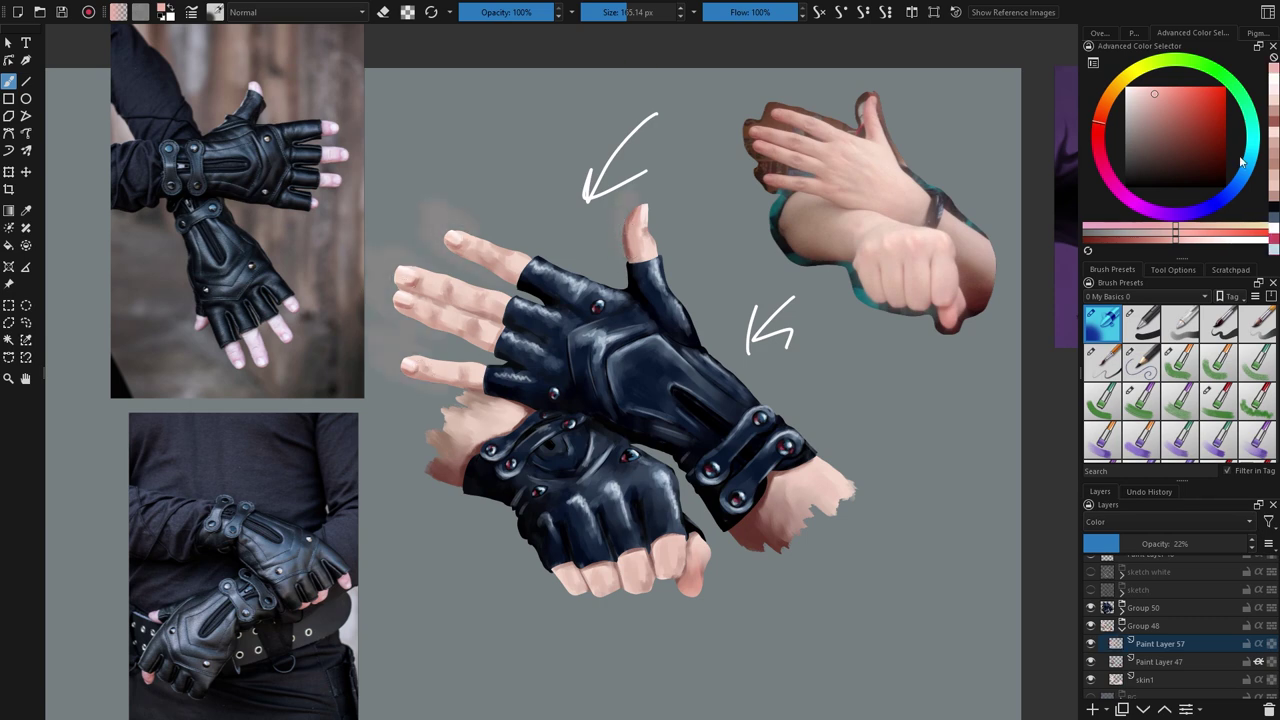
click(1258, 643)
key(alt+shift+m)
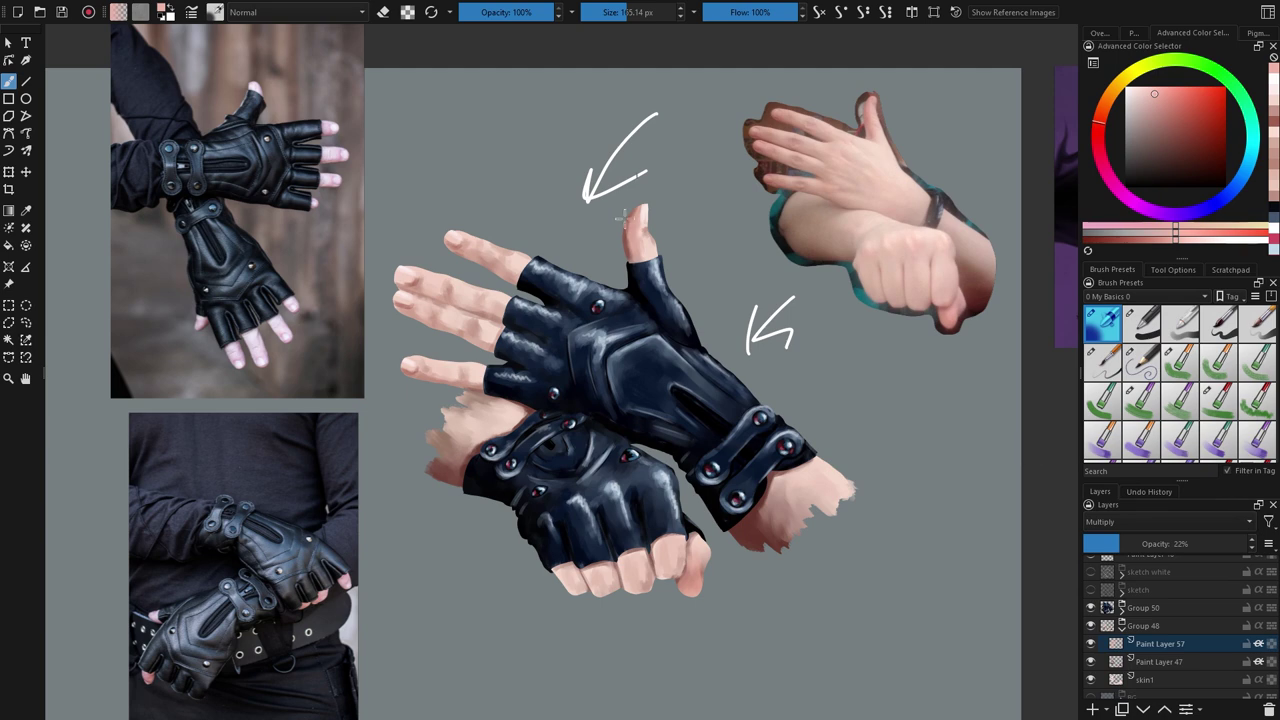
drag(1122, 544, 1134, 544)
Step: Add Paint Layer 58 with inherited alpha and airbrush a warmer orange-pink over the skin, erasing the excess
click(1092, 709)
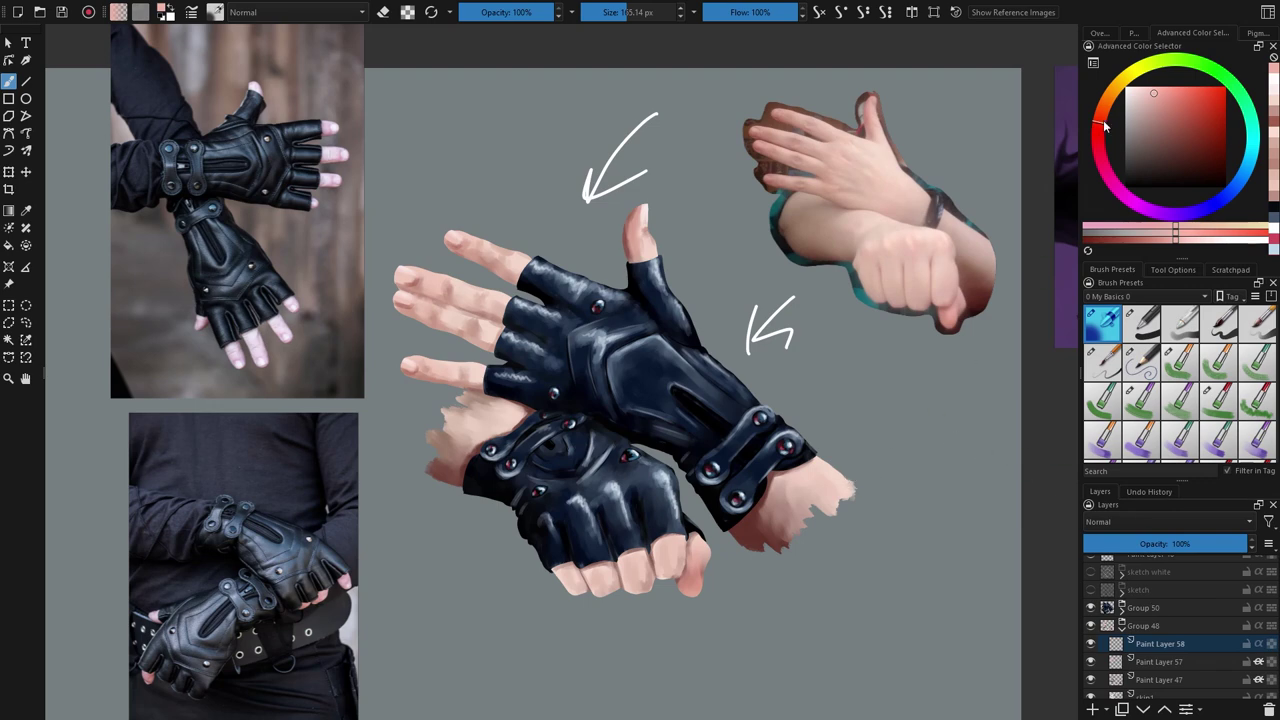
drag(1105, 122, 1099, 113)
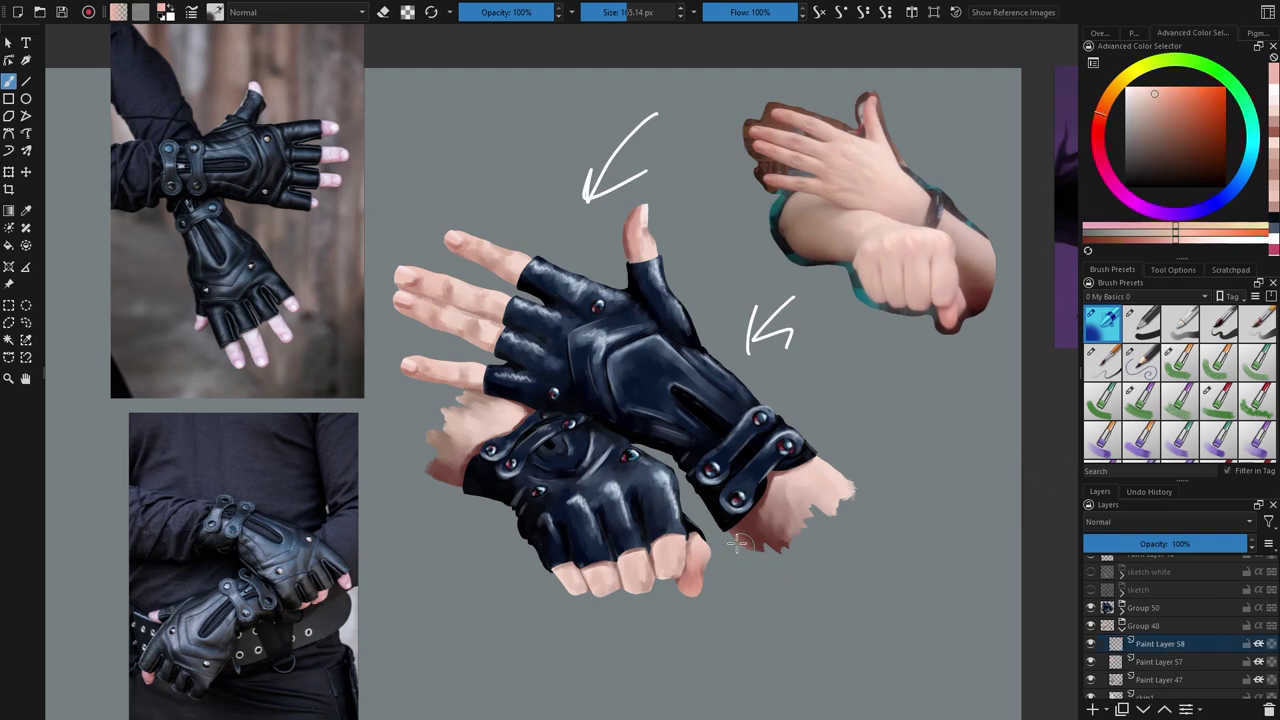
key(e)
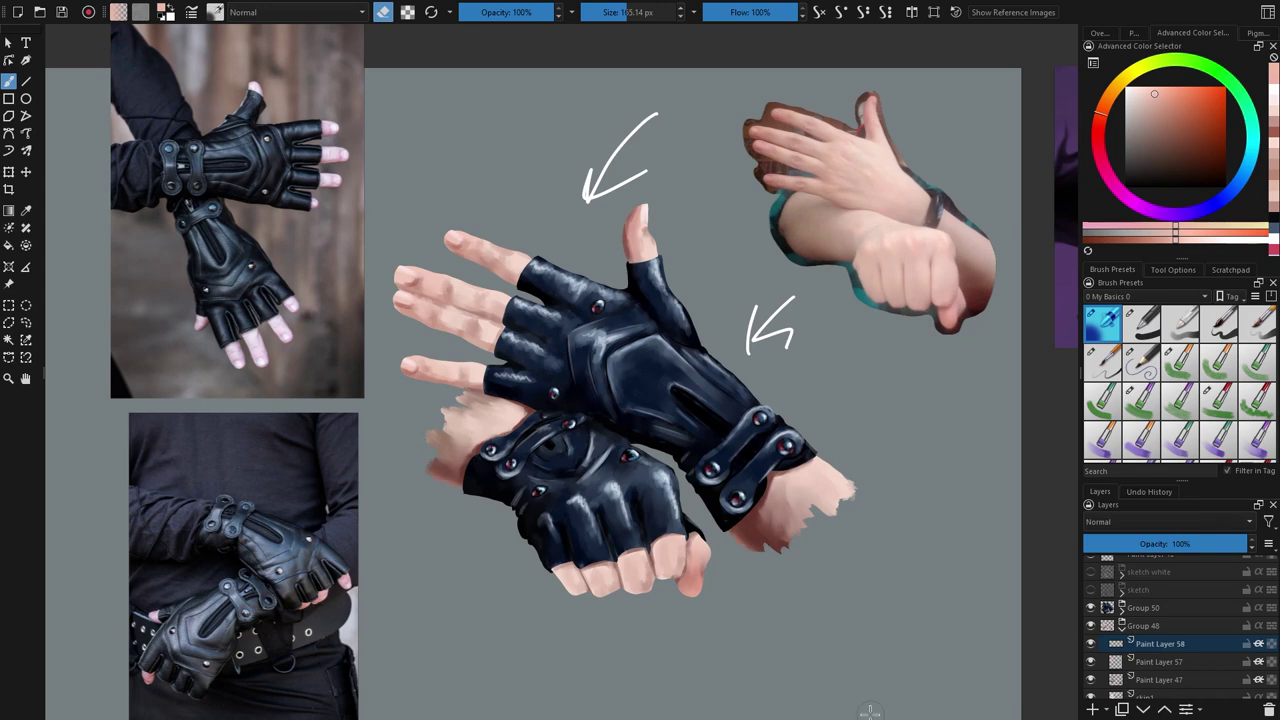
scroll(980, 574, down, 2)
drag(980, 574, 914, 552)
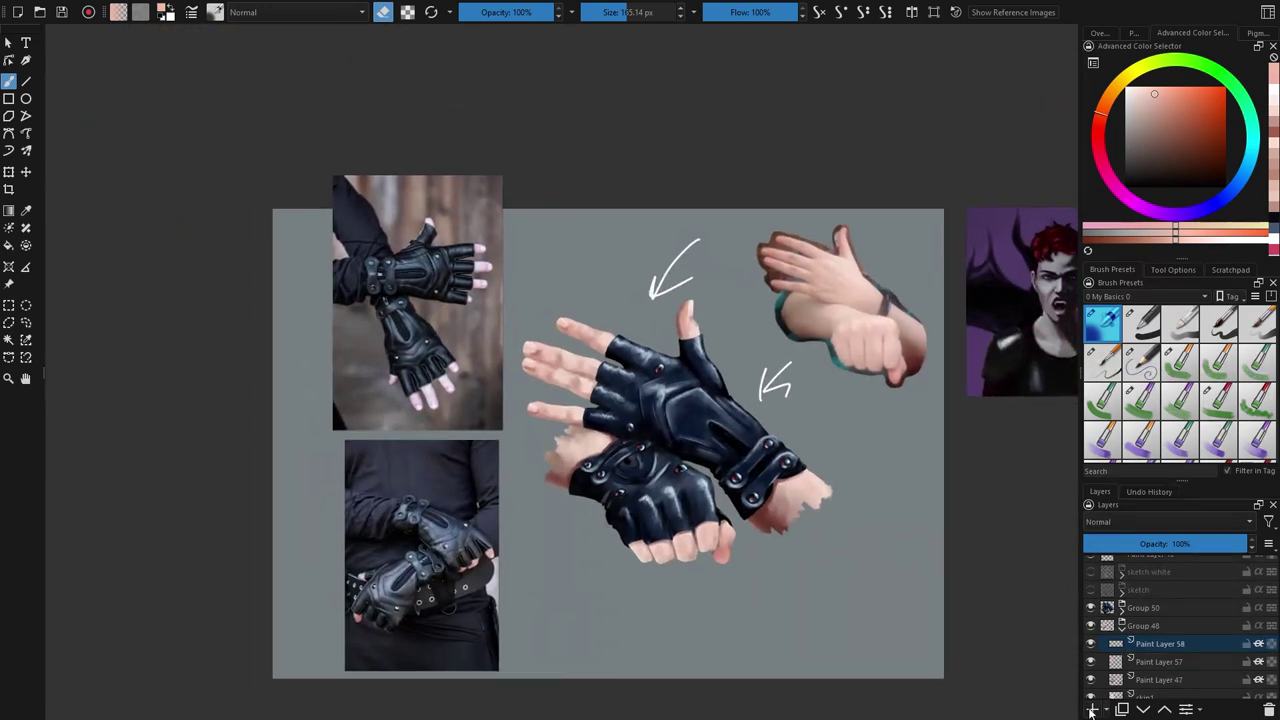
Step: Add Paint Layer 59 with inherited alpha and paint light blue and pinkish-purple over the fingers, thumb and fist wrist with a color-varying brush
click(1093, 709)
scroll(1205, 410, down, 3)
click(1216, 408)
drag(954, 412, 926, 452)
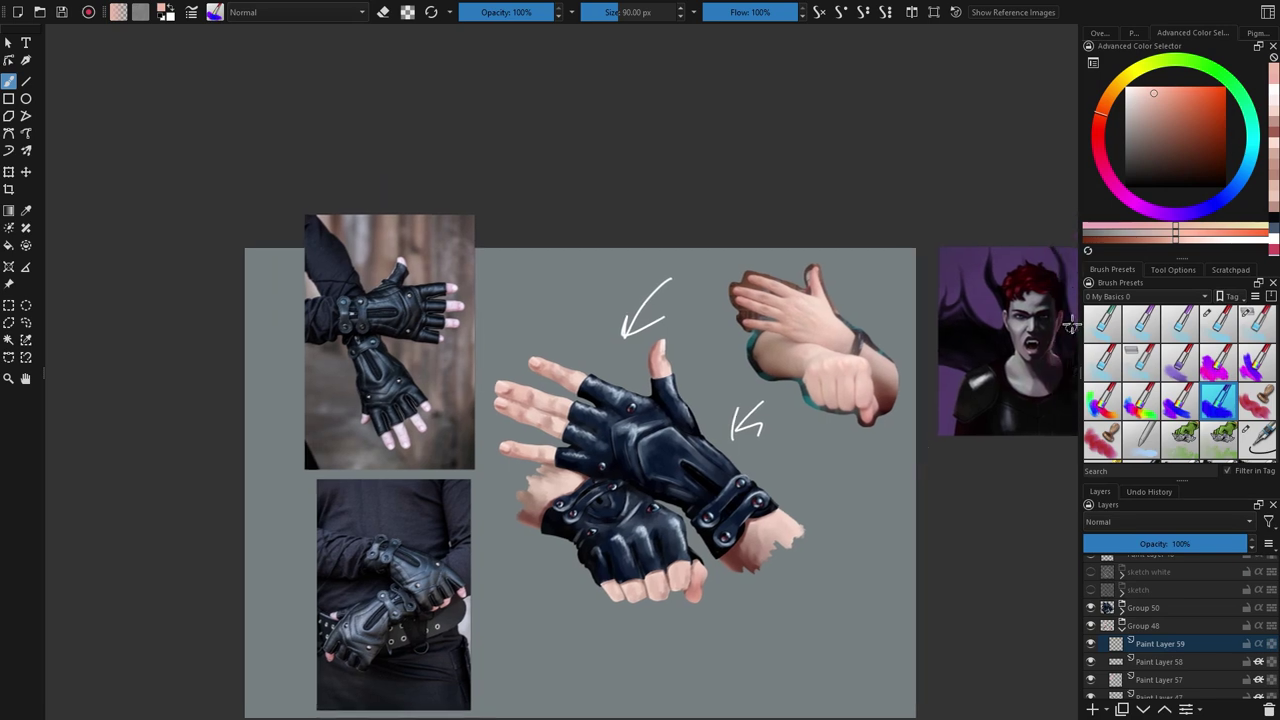
click(1233, 193)
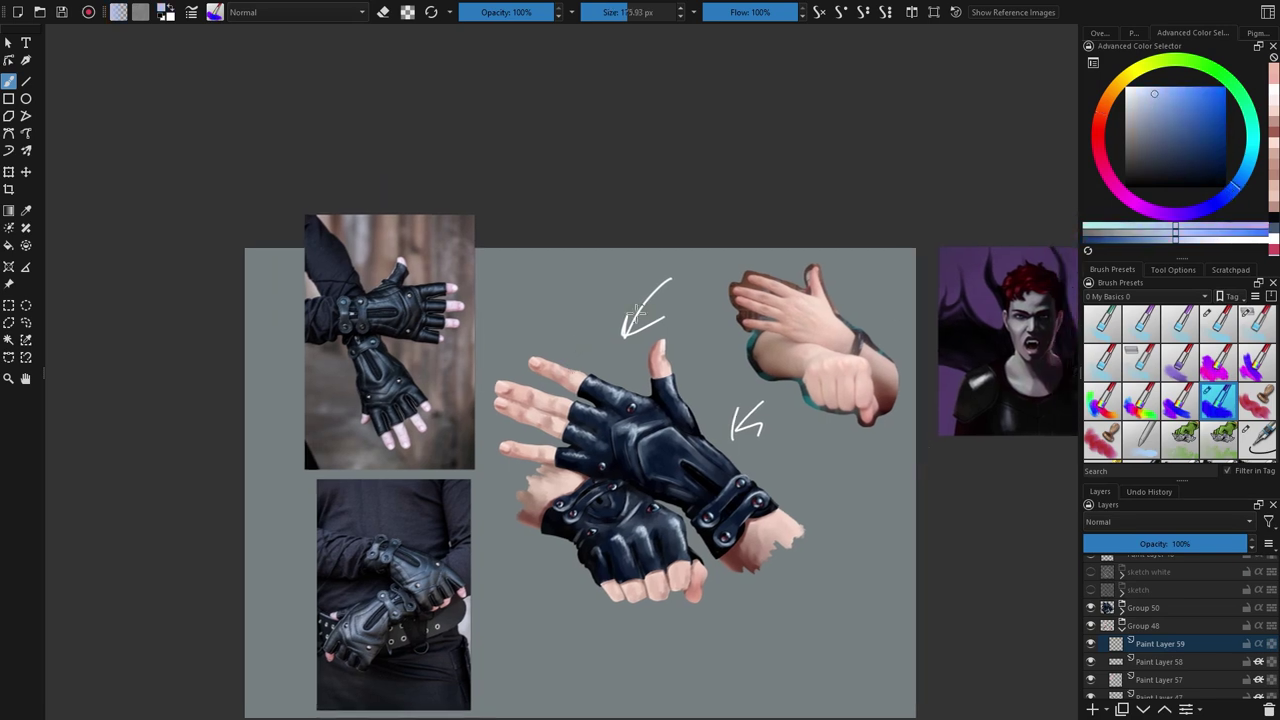
drag(655, 346, 660, 374)
mouse_move(533, 366)
mouse_down()
mouse_move(582, 385)
mouse_move(578, 355)
mouse_move(502, 410)
mouse_move(518, 388)
mouse_move(573, 443)
mouse_move(540, 525)
mouse_move(565, 490)
mouse_up()
mouse_move(672, 572)
mouse_down()
mouse_move(683, 587)
mouse_move(622, 598)
mouse_move(674, 566)
mouse_up()
click(1248, 166)
ctrl+click(534, 422)
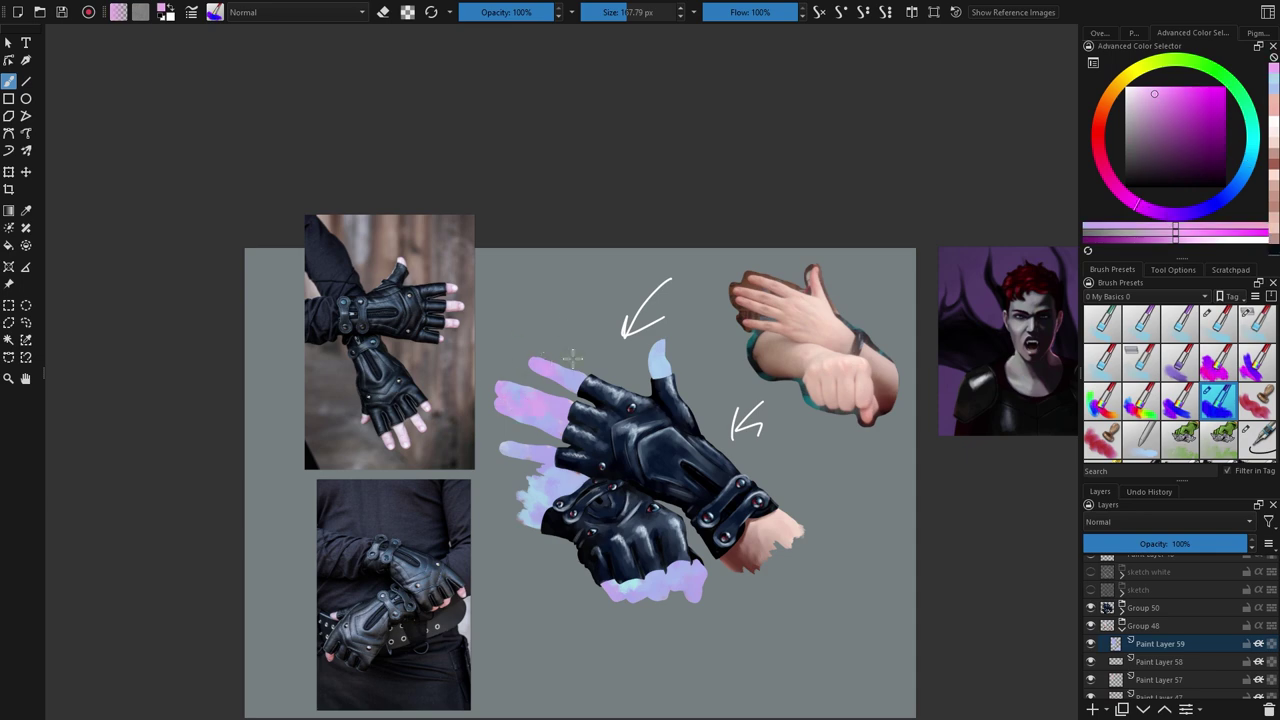
Step: Set Paint Layer 59 to Color mode at 20% opacity and tint the open hand's wrist with sampled light blue
click(1152, 524)
click(1129, 355)
drag(1214, 544, 1117, 545)
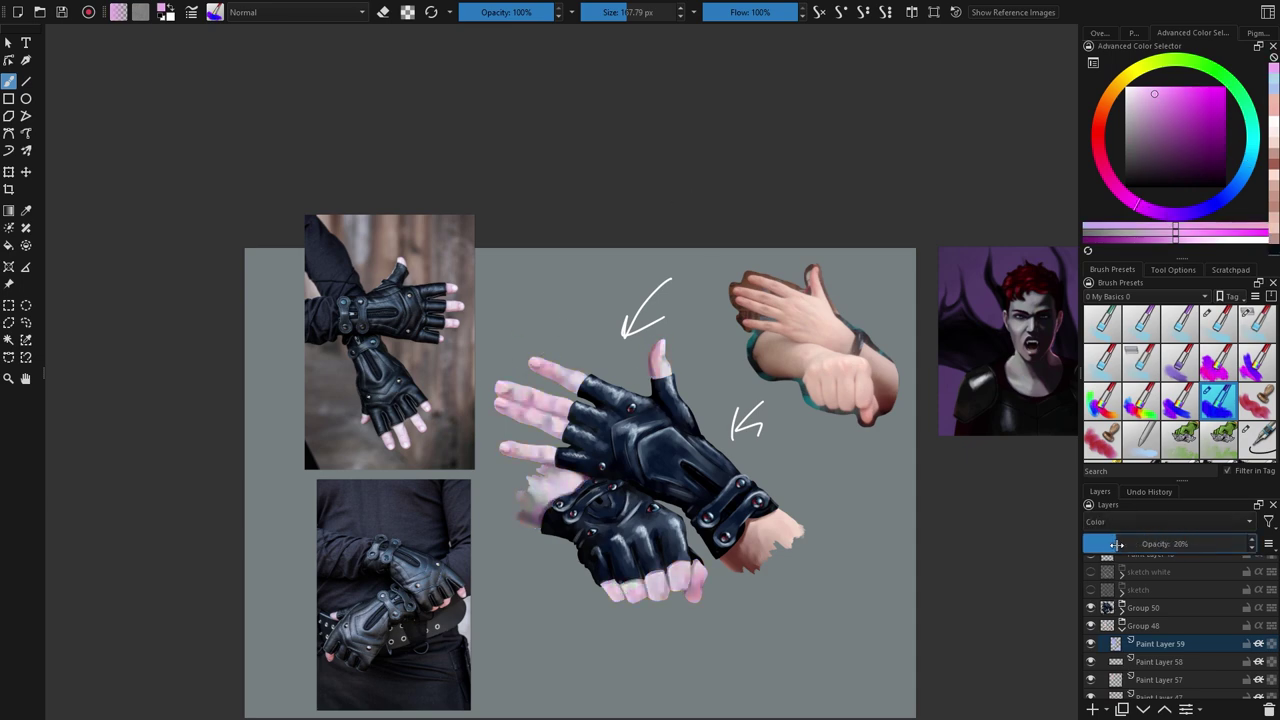
ctrl+click(755, 540)
drag(752, 556, 779, 542)
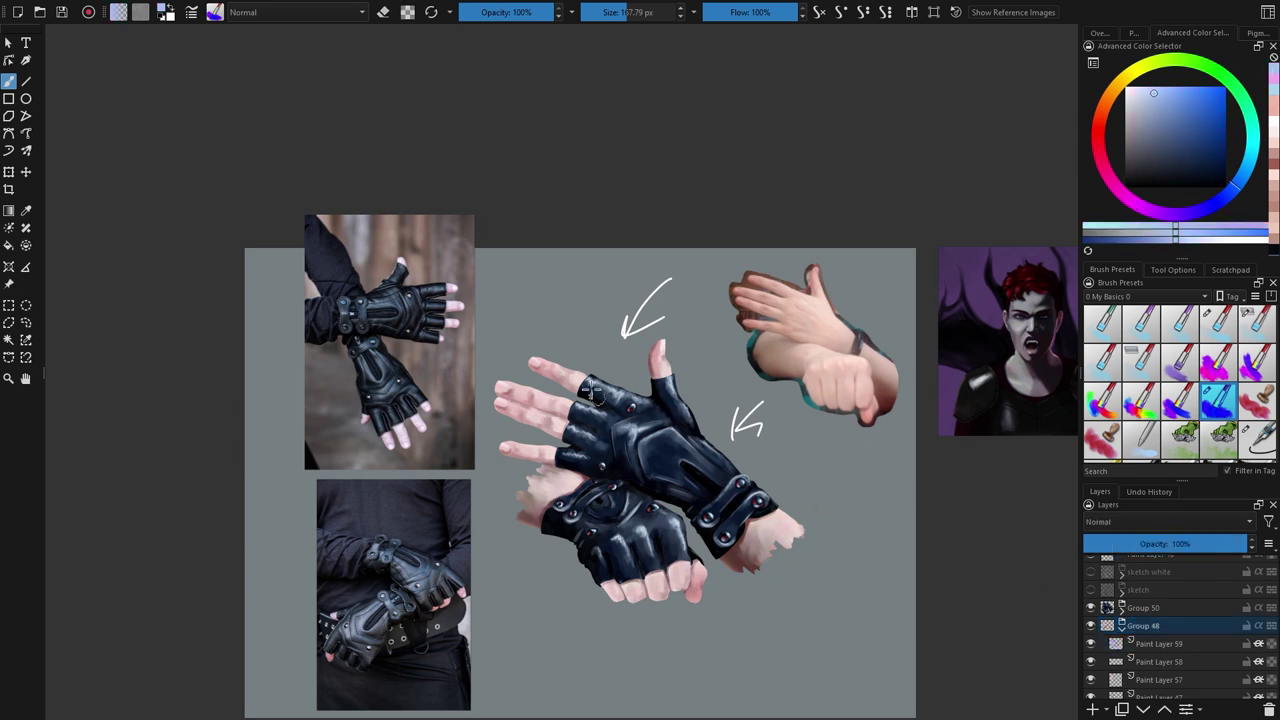
Step: Add a Color Adjustment filter mask to skin Group 48 and toggle its visibility to compare the result
click(1150, 626)
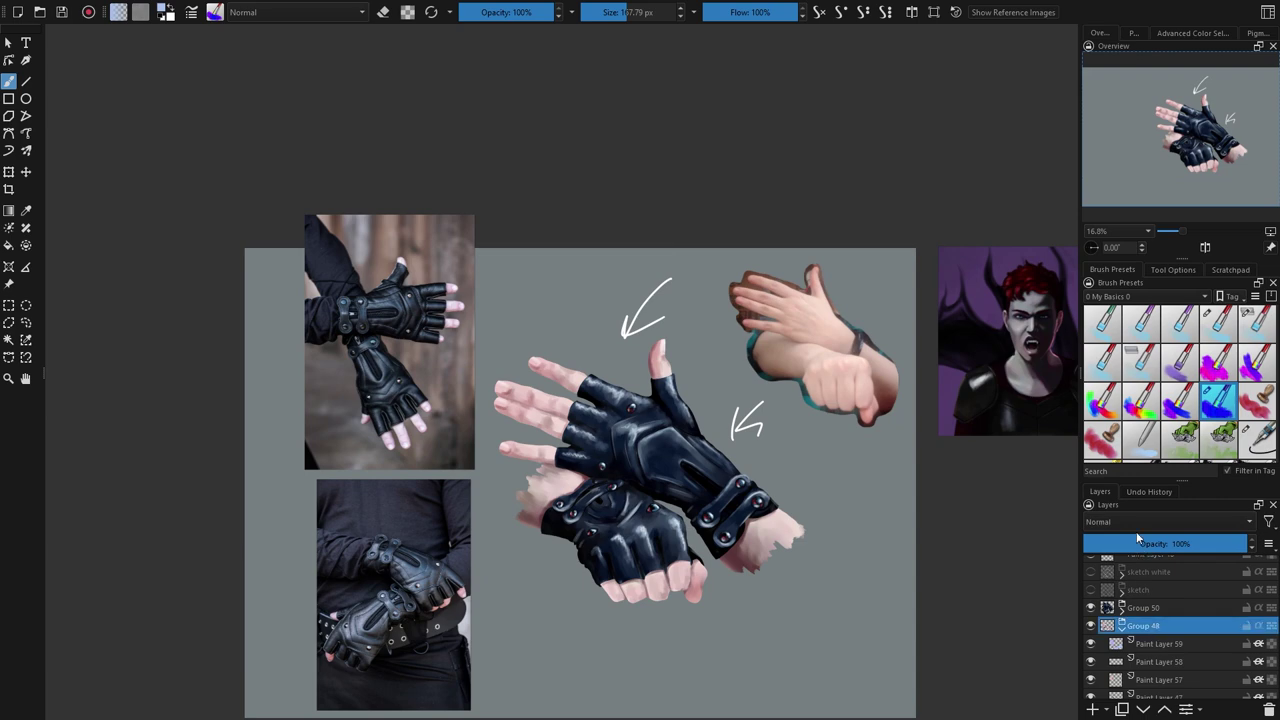
key(ctrl+u)
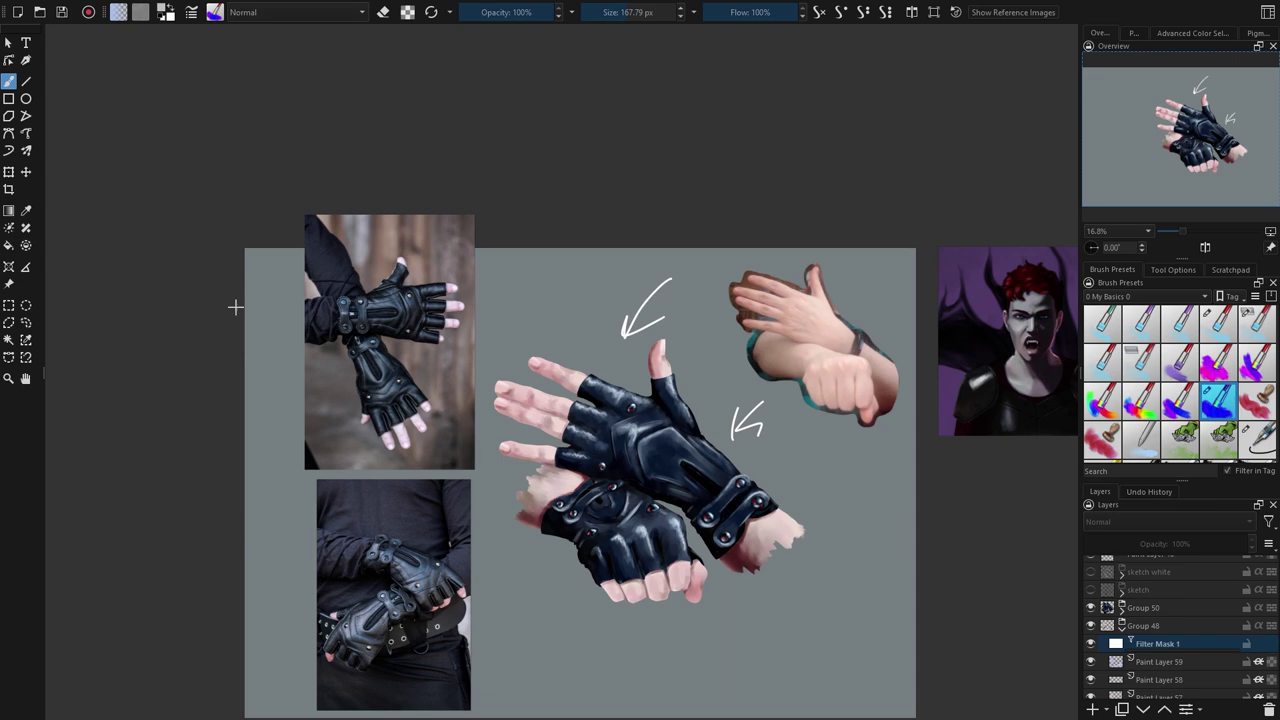
click(1092, 645)
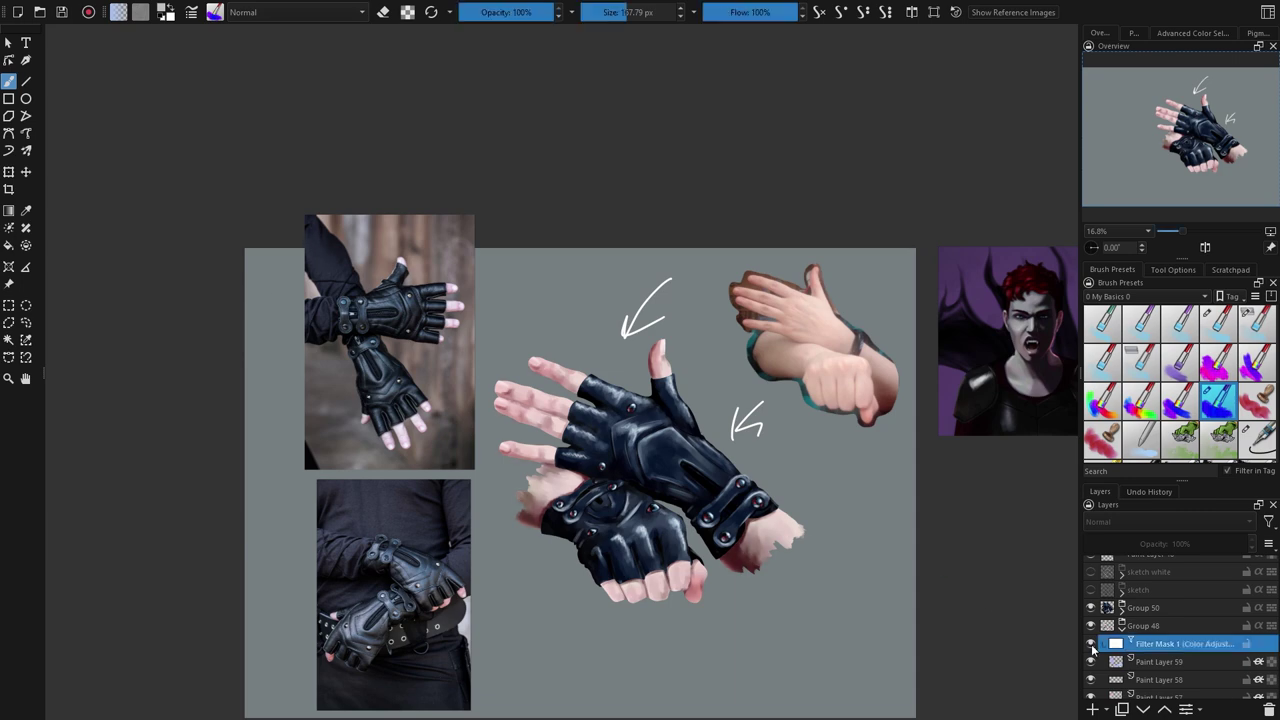
click(1091, 644)
click(1091, 644)
scroll(817, 566, down, 1)
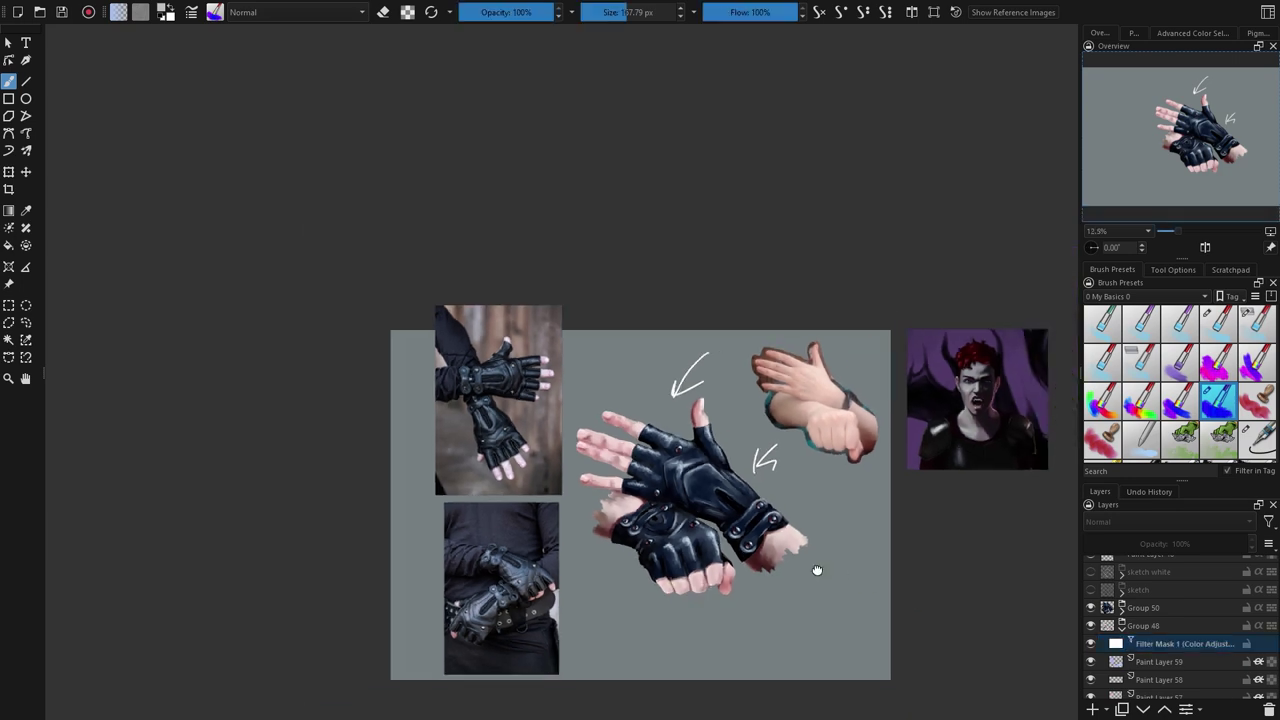
Step: Add a second filter mask with HSV/HSL Adjustment to skin Group 48
drag(814, 569, 734, 524)
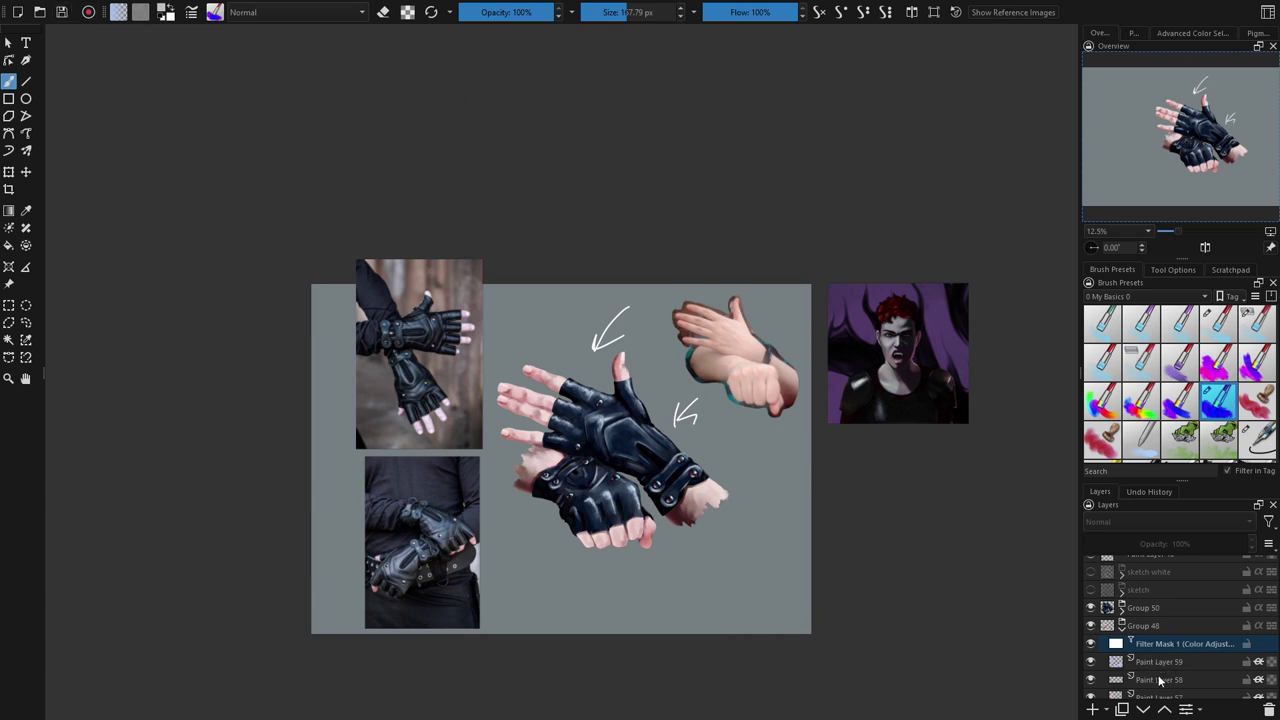
click(1156, 628)
key(ctrl+shift+f)
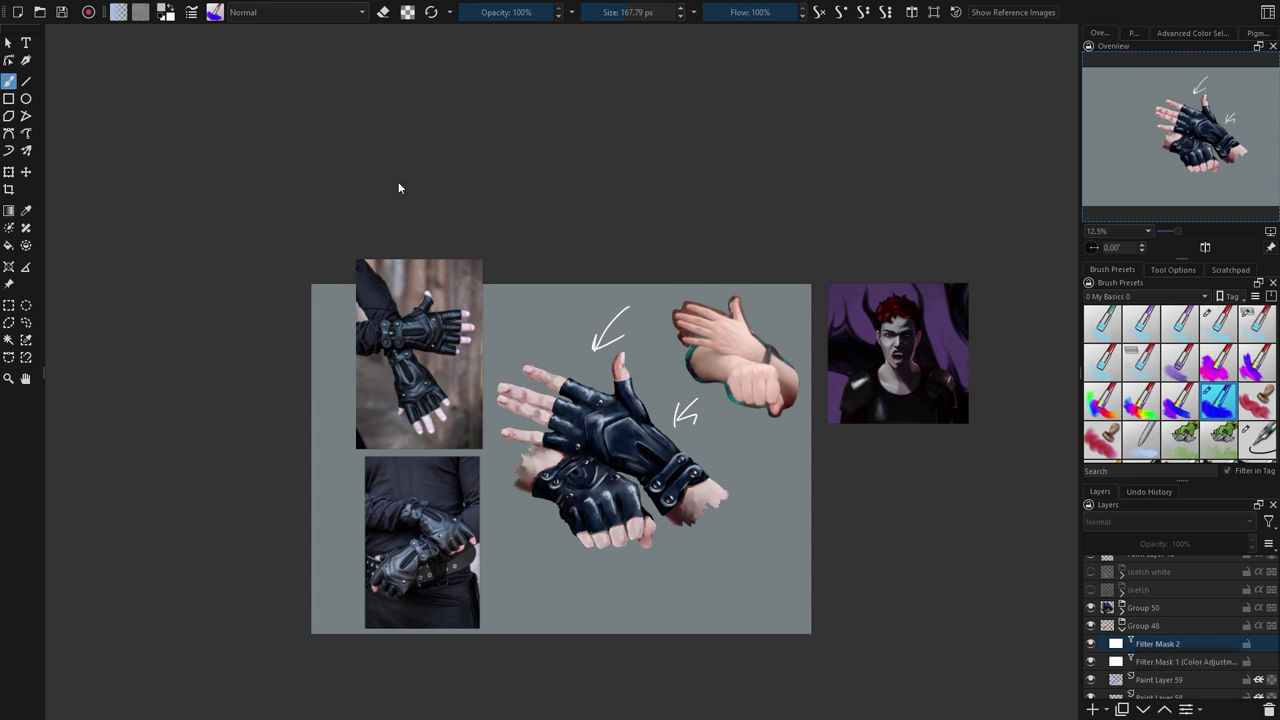
click(393, 460)
Step: Add a Color Adjustment filter mask to glove Group 50 and hide the reference images
click(1137, 609)
key(ctrl+shift+f)
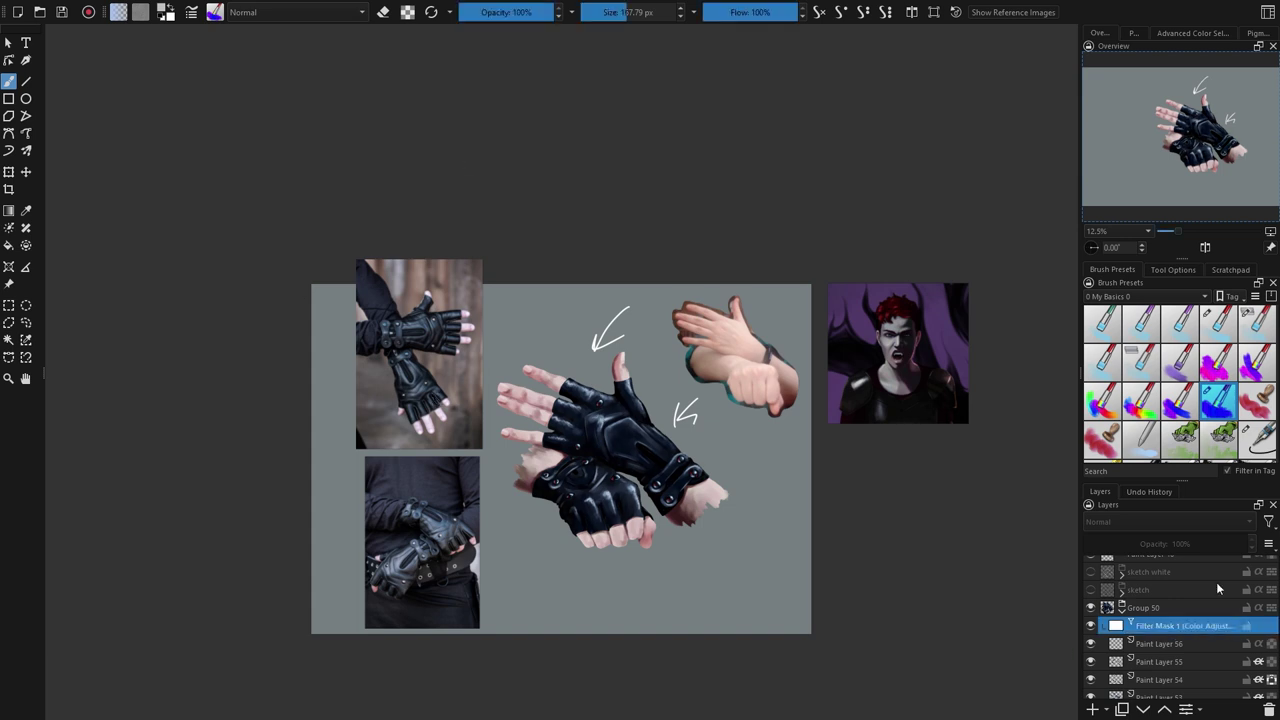
click(1025, 18)
Step: Collapse Group 50 and Group 48 and combine both into a new layer group
click(1122, 622)
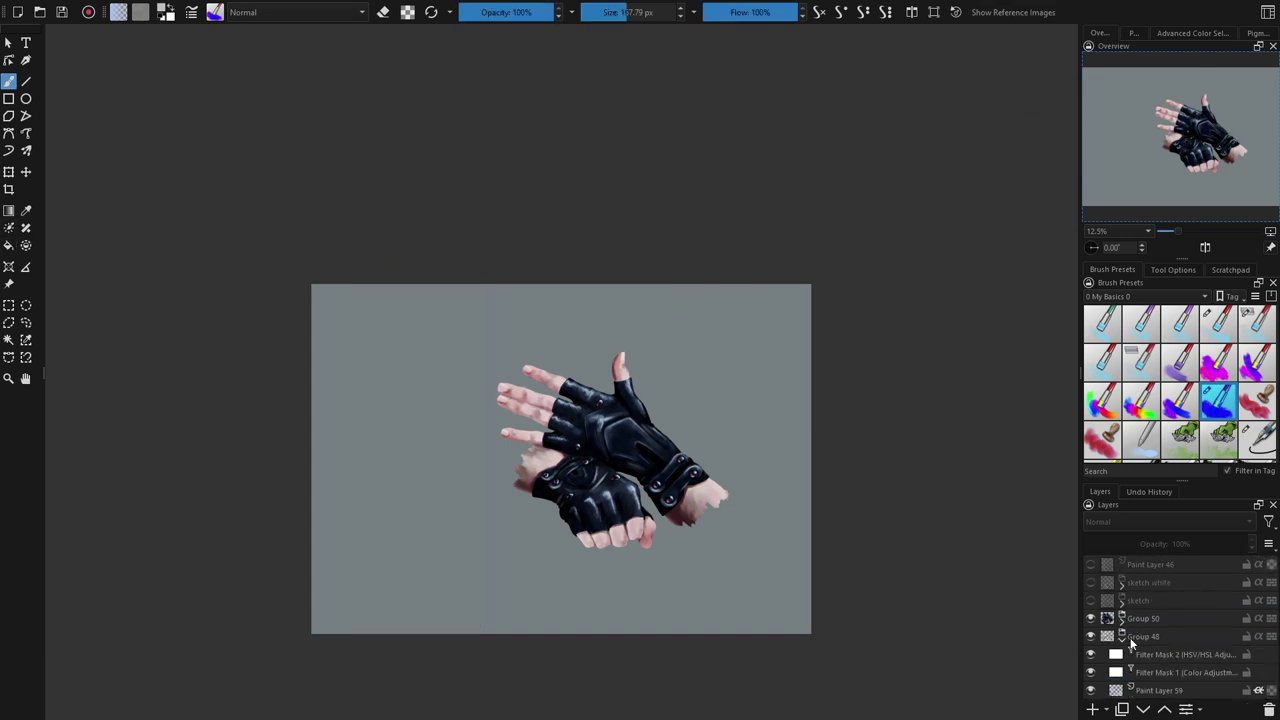
click(1122, 639)
click(1150, 619)
ctrl+click(1154, 638)
key(ctrl+g)
Step: Move the gloved hands toward the lower right of the canvas and show the BG layer
key(t)
drag(80, 93, 149, 159)
click(1090, 675)
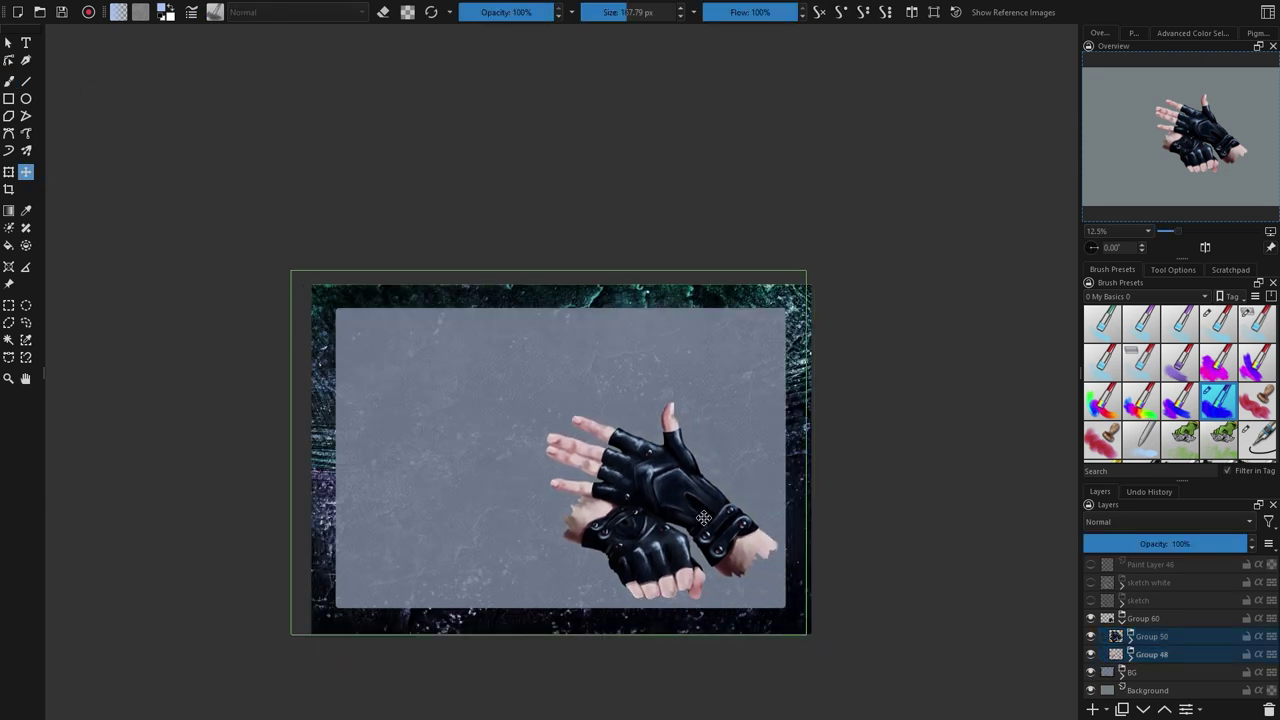
Step: Collapse and duplicate Group 60, and hide the original group
click(1121, 620)
click(1121, 709)
click(1090, 636)
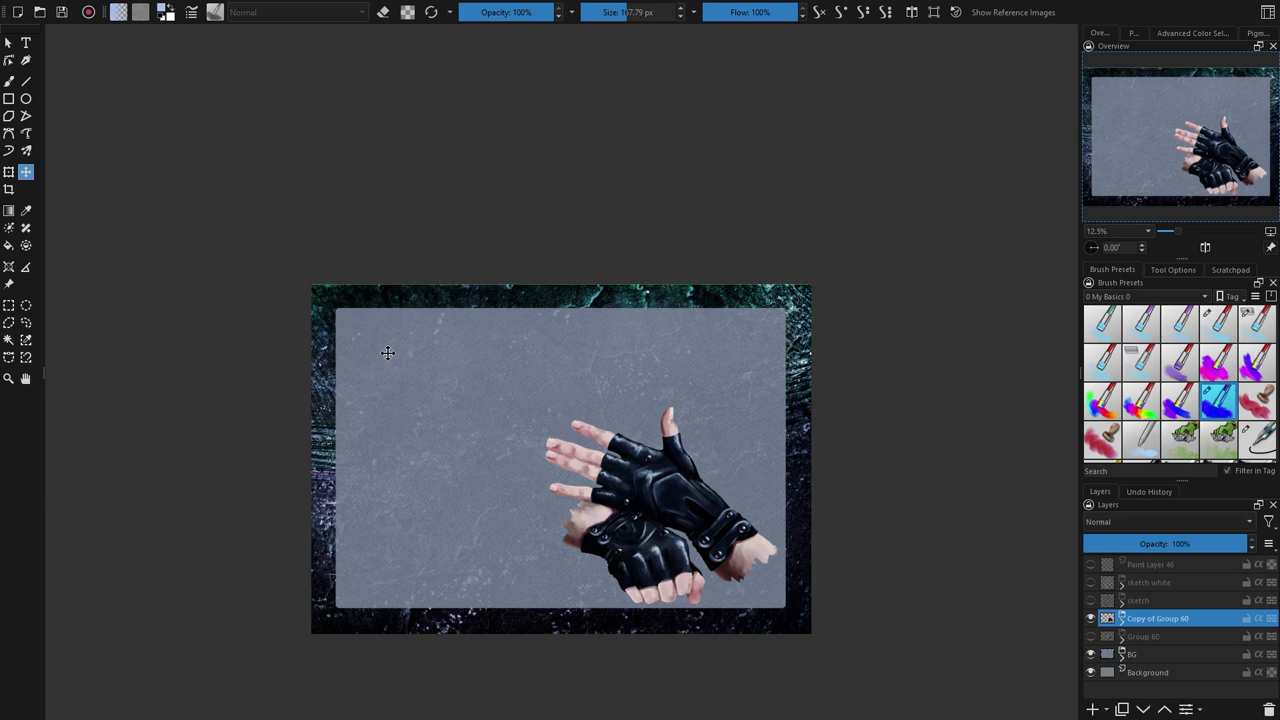
Step: Scale down Copy of Group 60 and position the hands inside the lower-right corner of the background's inner frame
key(ctrl+t)
drag(309, 282, 389, 337)
drag(692, 504, 684, 491)
key(Return)
Step: Add a new paint layer above Copy of Group 60 and prepare an ink pen brush with a strong red
click(1094, 710)
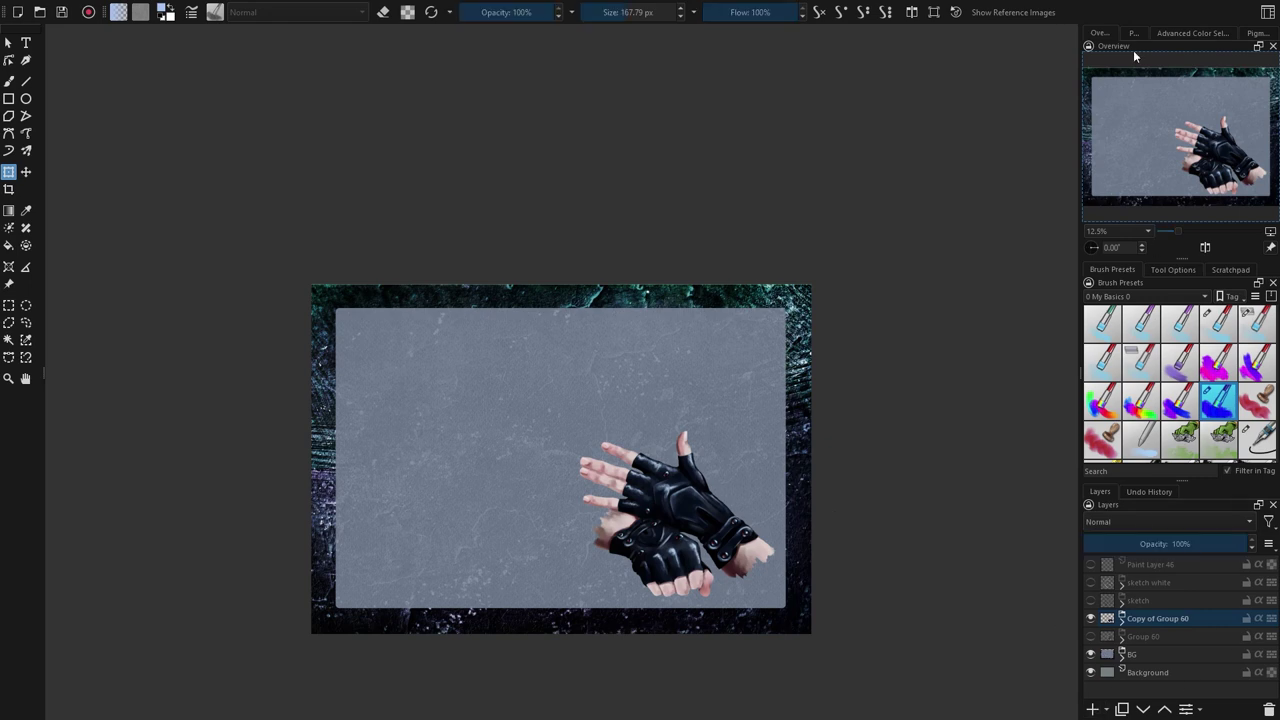
click(1188, 34)
click(1098, 133)
click(1226, 103)
drag(1224, 104, 1218, 122)
scroll(1206, 395, down, 2)
click(1104, 405)
scroll(670, 589, up, 1)
scroll(708, 580, up, 2)
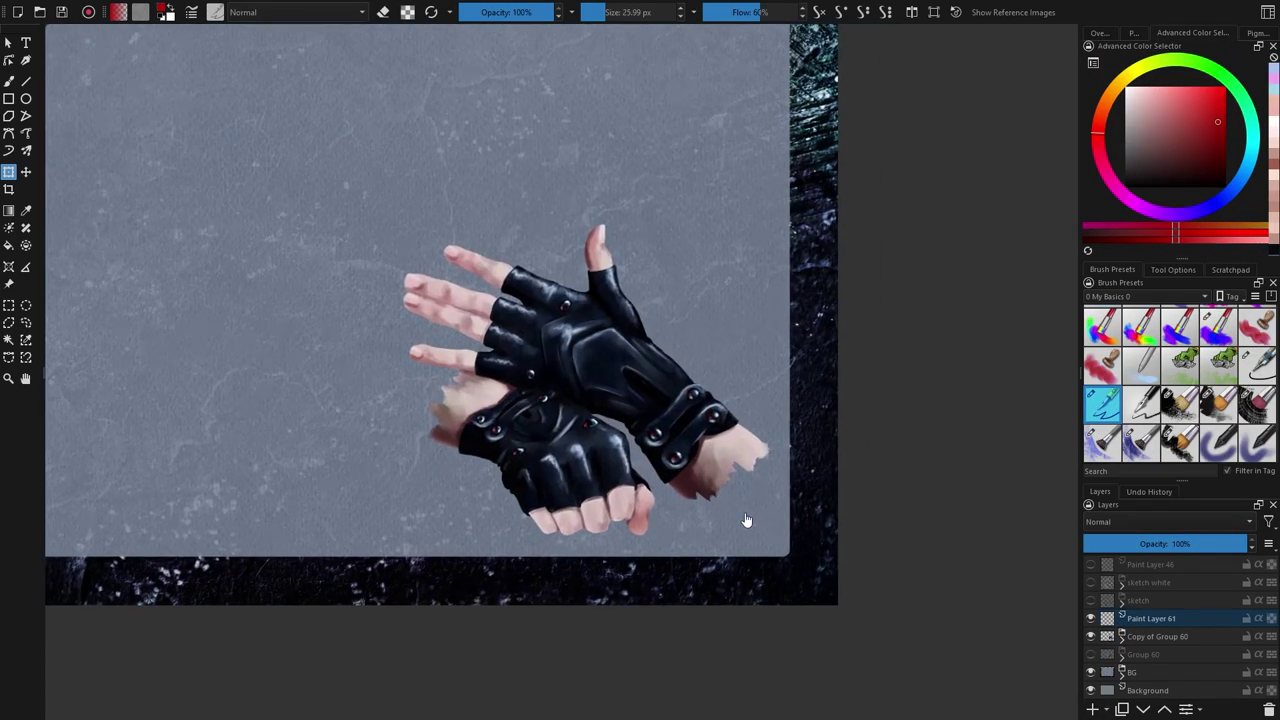
key(b)
Step: Set the brush size to 9 px and handwrite a red signature with the year below the open hand's wrist
drag(729, 480, 723, 512)
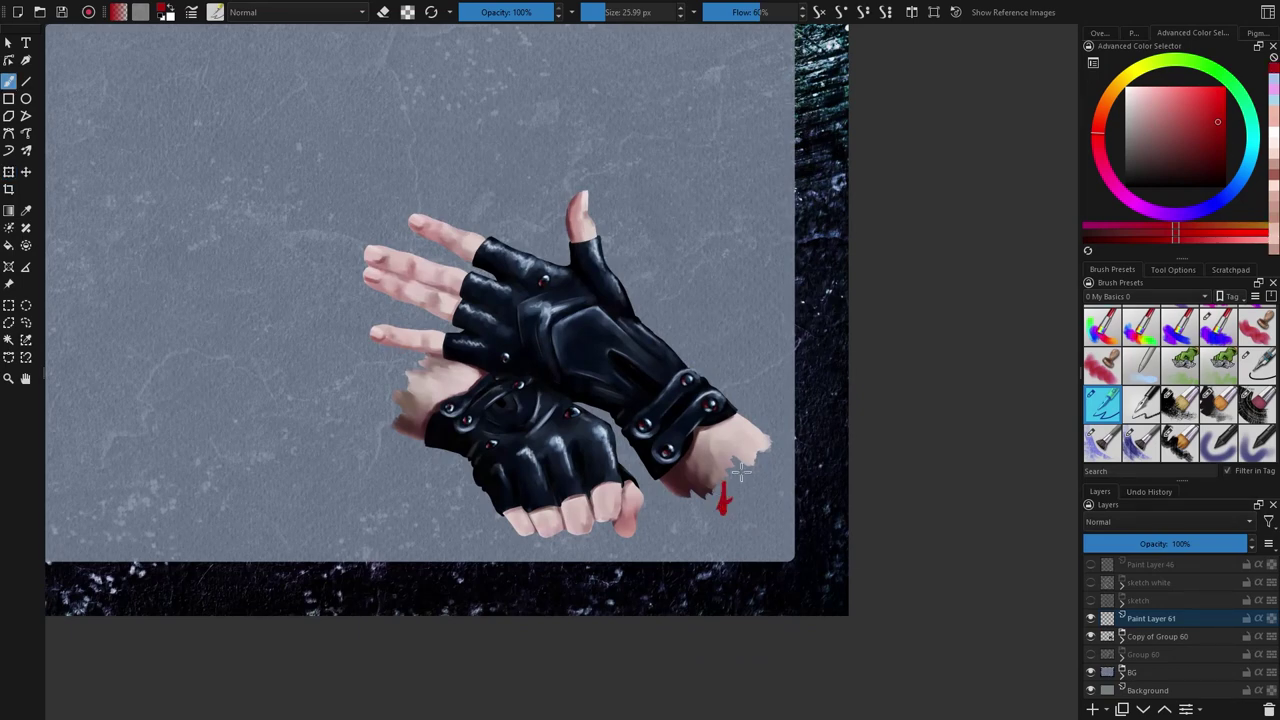
key(ctrl+z)
click(594, 12)
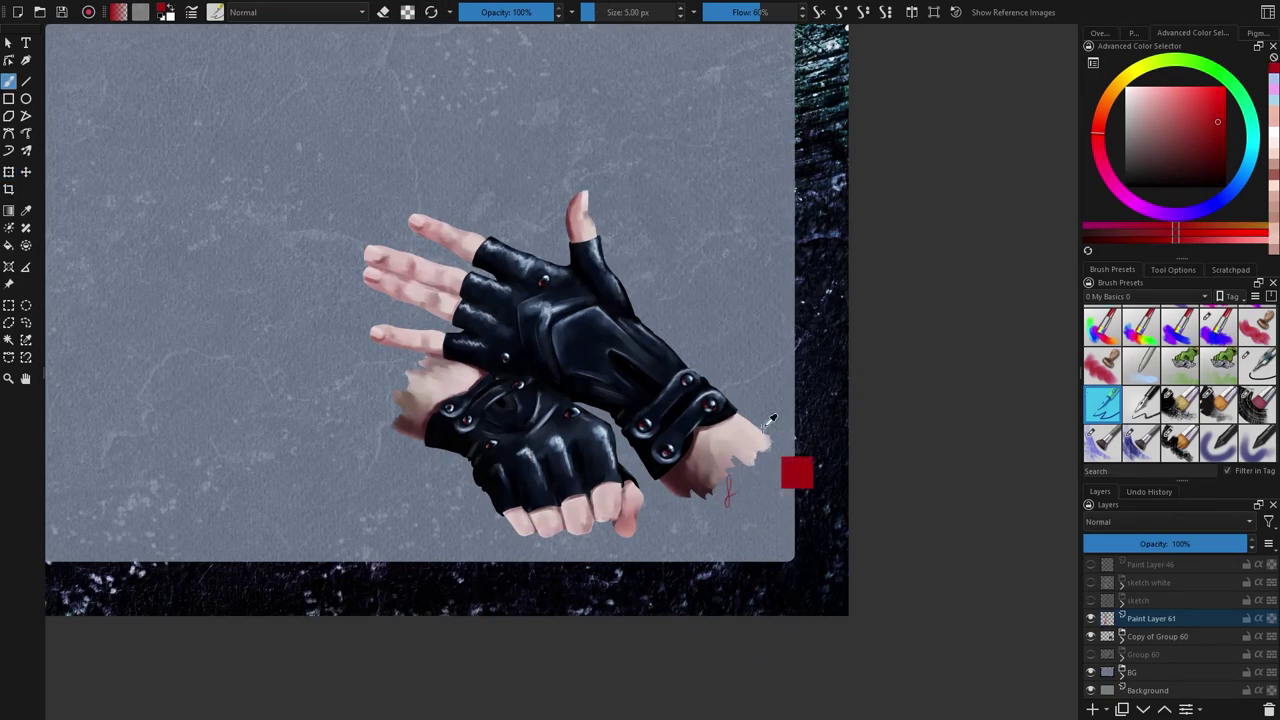
key(bracketleft)
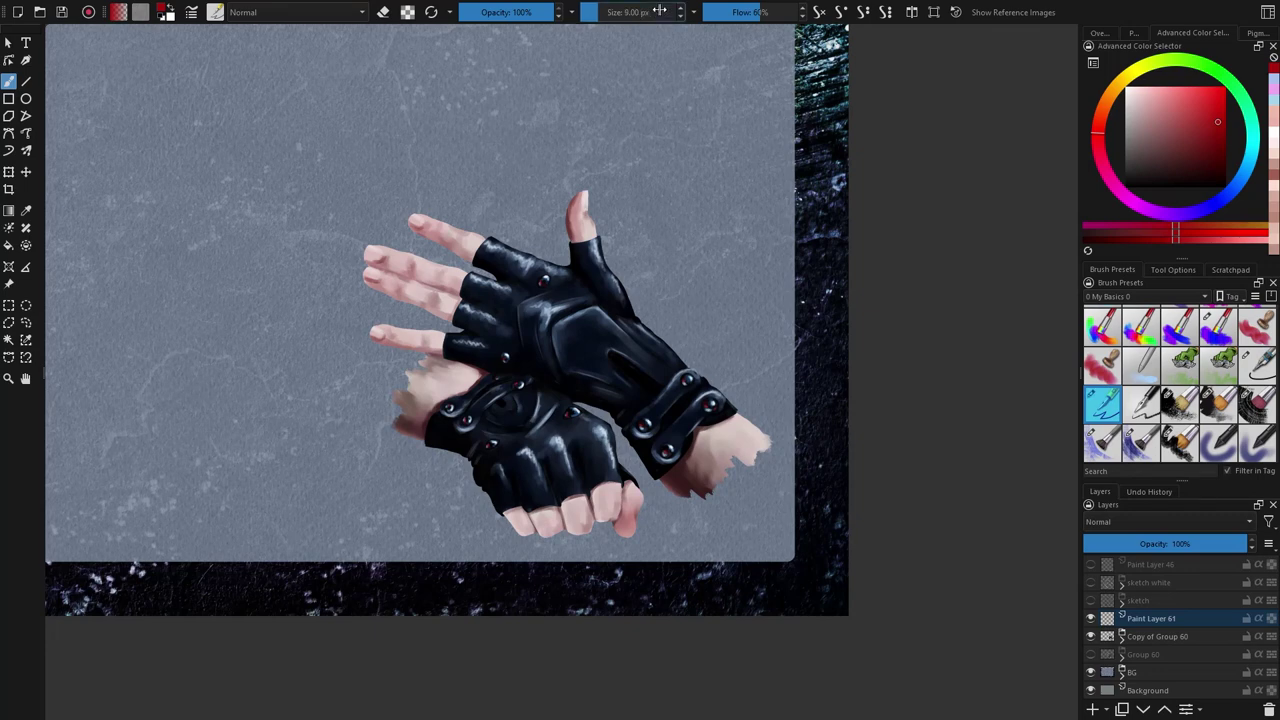
mouse_move(705, 497)
mouse_down()
mouse_move(727, 490)
mouse_move(745, 512)
mouse_move(760, 484)
mouse_move(770, 500)
mouse_up()
Step: Shrink, rotate and move the signature so it follows the upper edge of the open hand's wrist
key(ctrl+t)
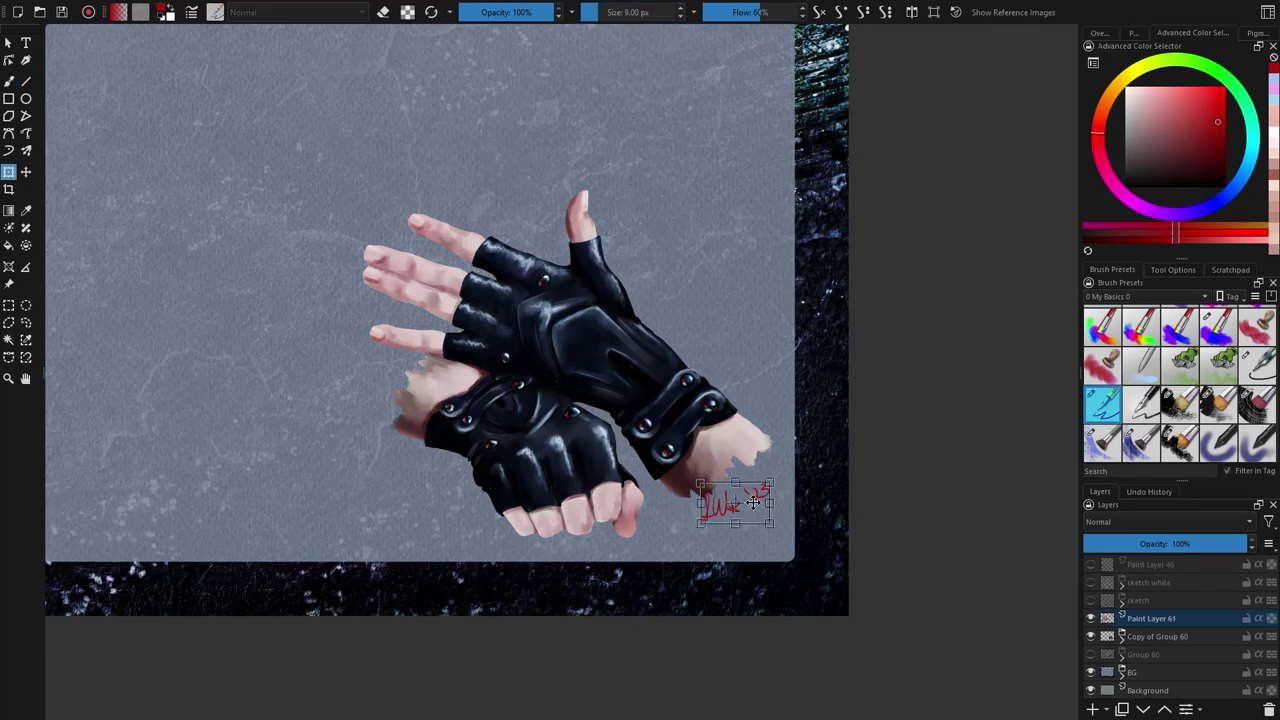
drag(750, 491, 781, 422)
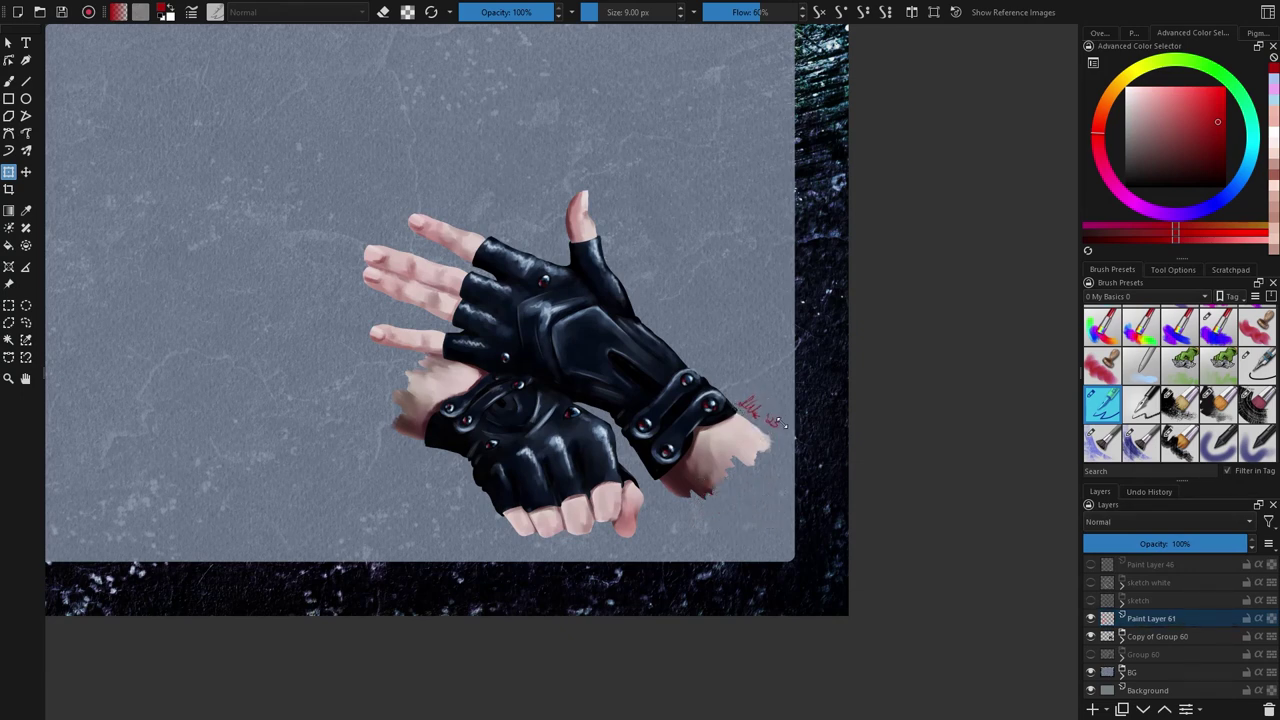
scroll(680, 305, down, 3)
drag(622, 330, 742, 446)
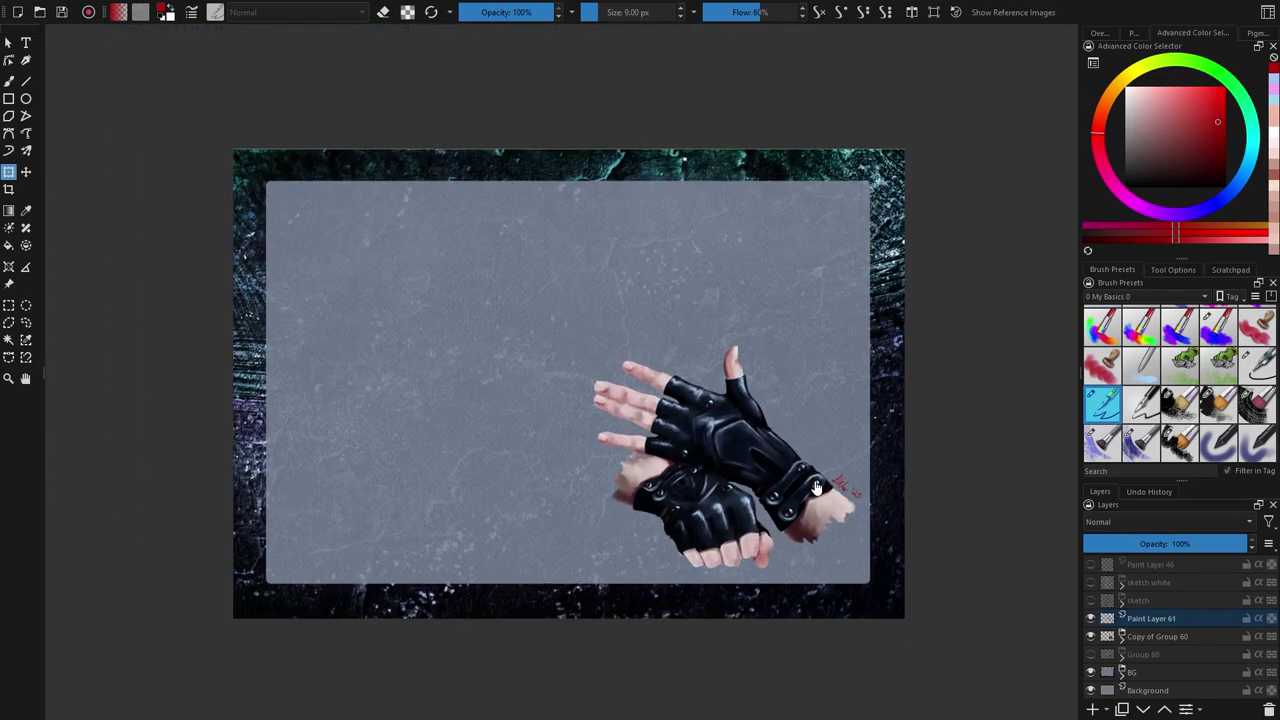